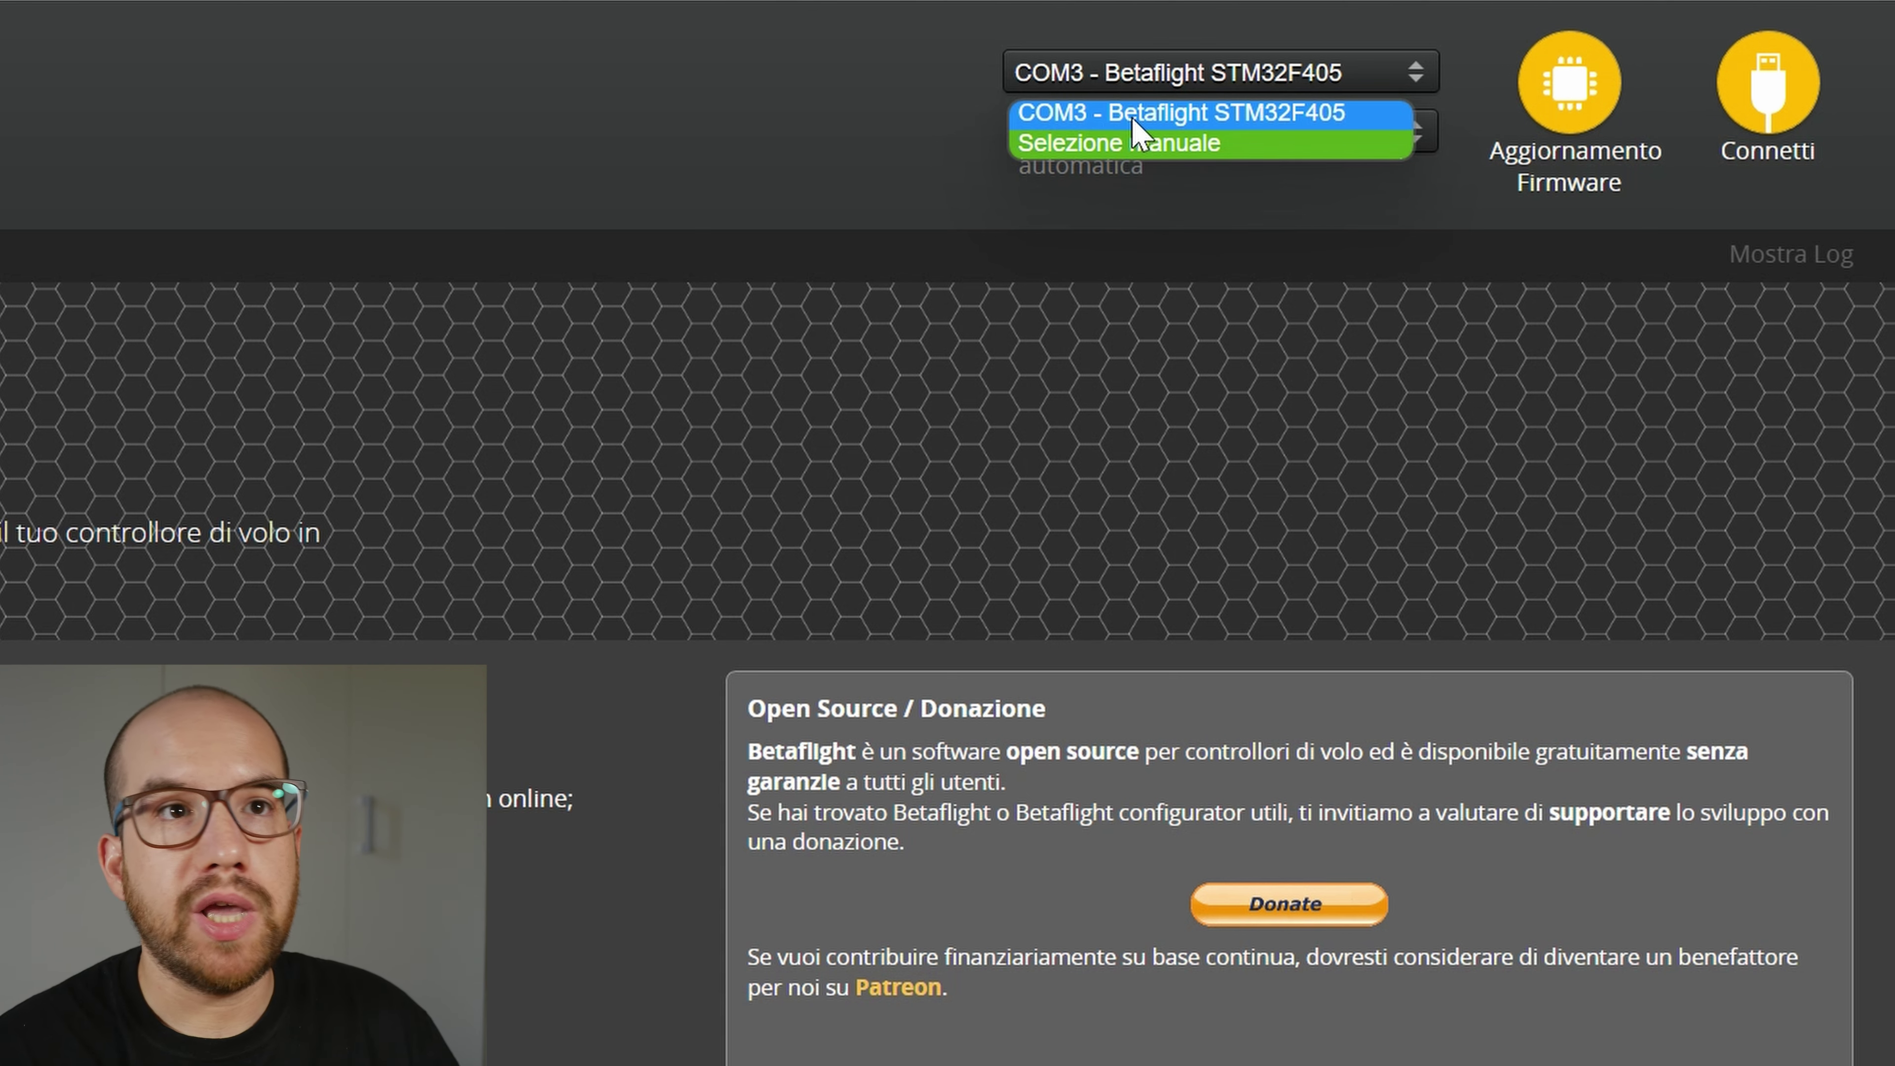
# Connect to the Betaflight STM32F405 flight controller on COM3.
pyautogui.click(749, 80)
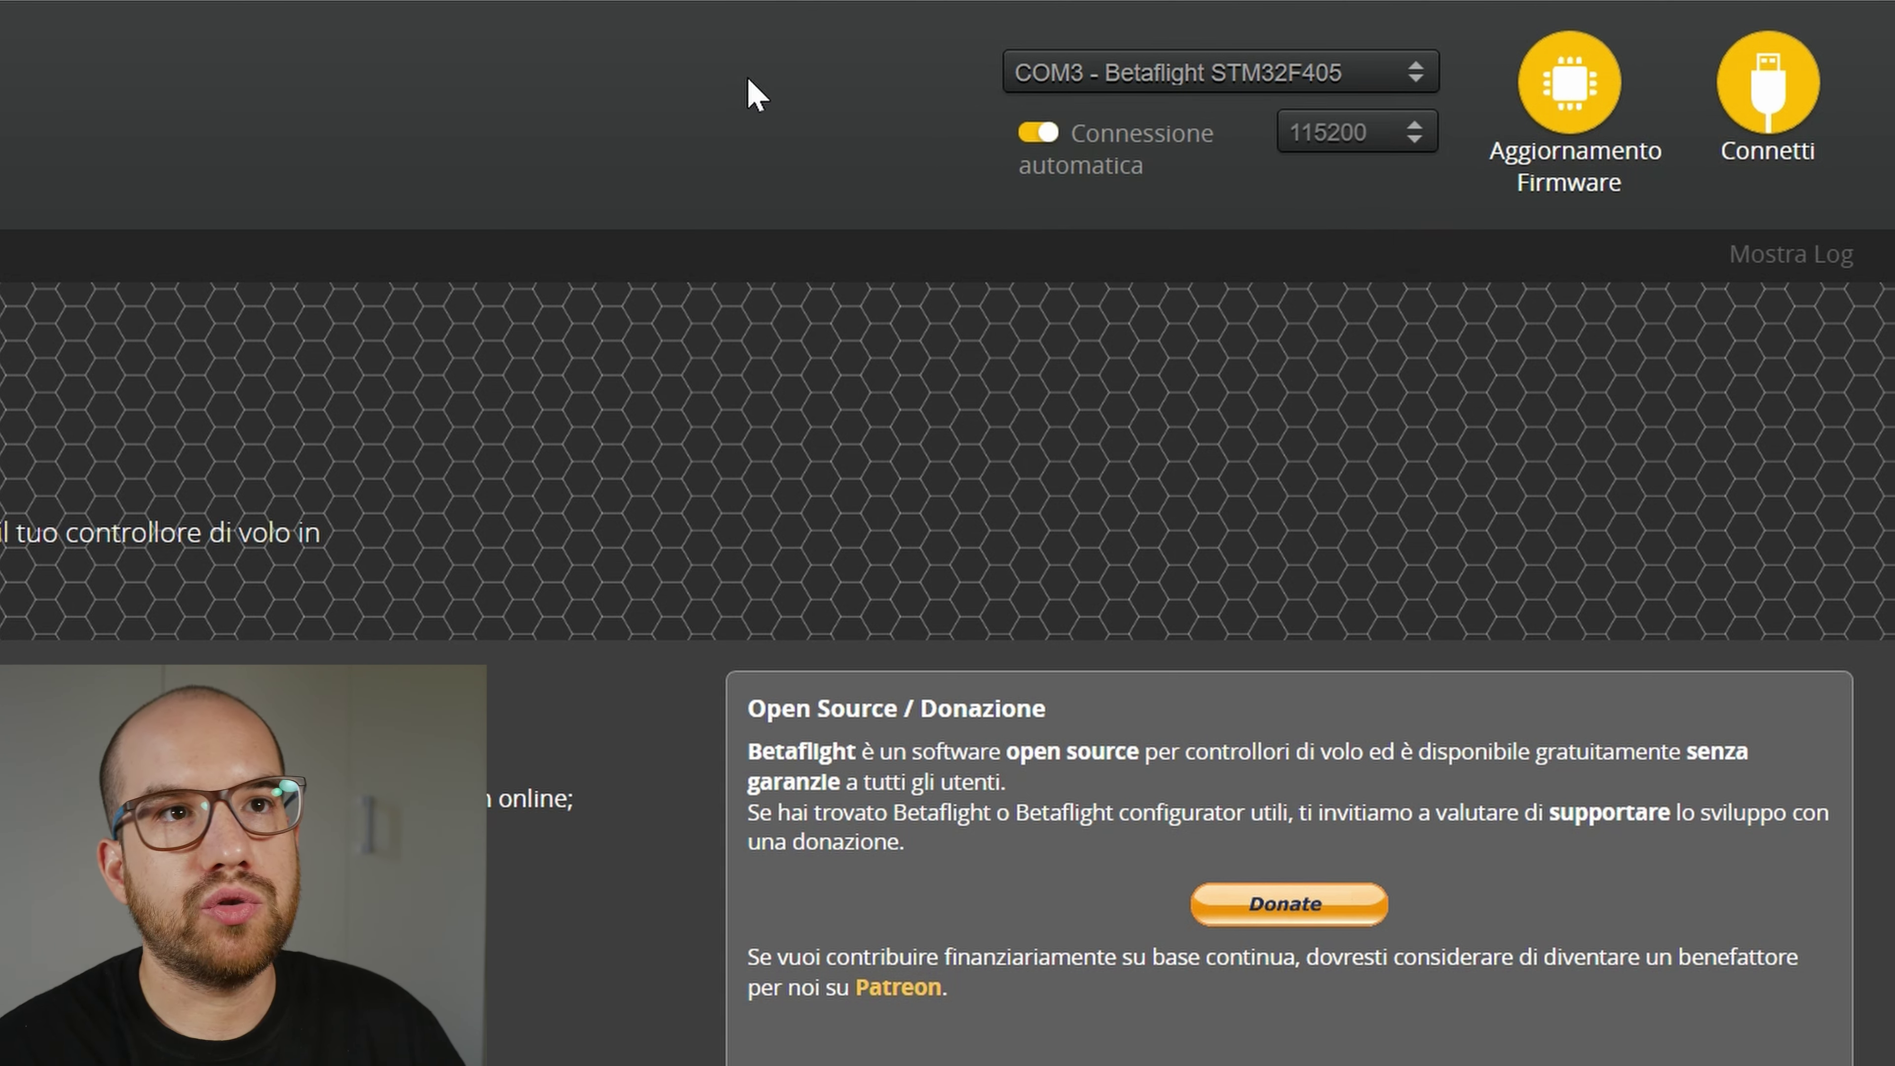
pyautogui.click(1771, 98)
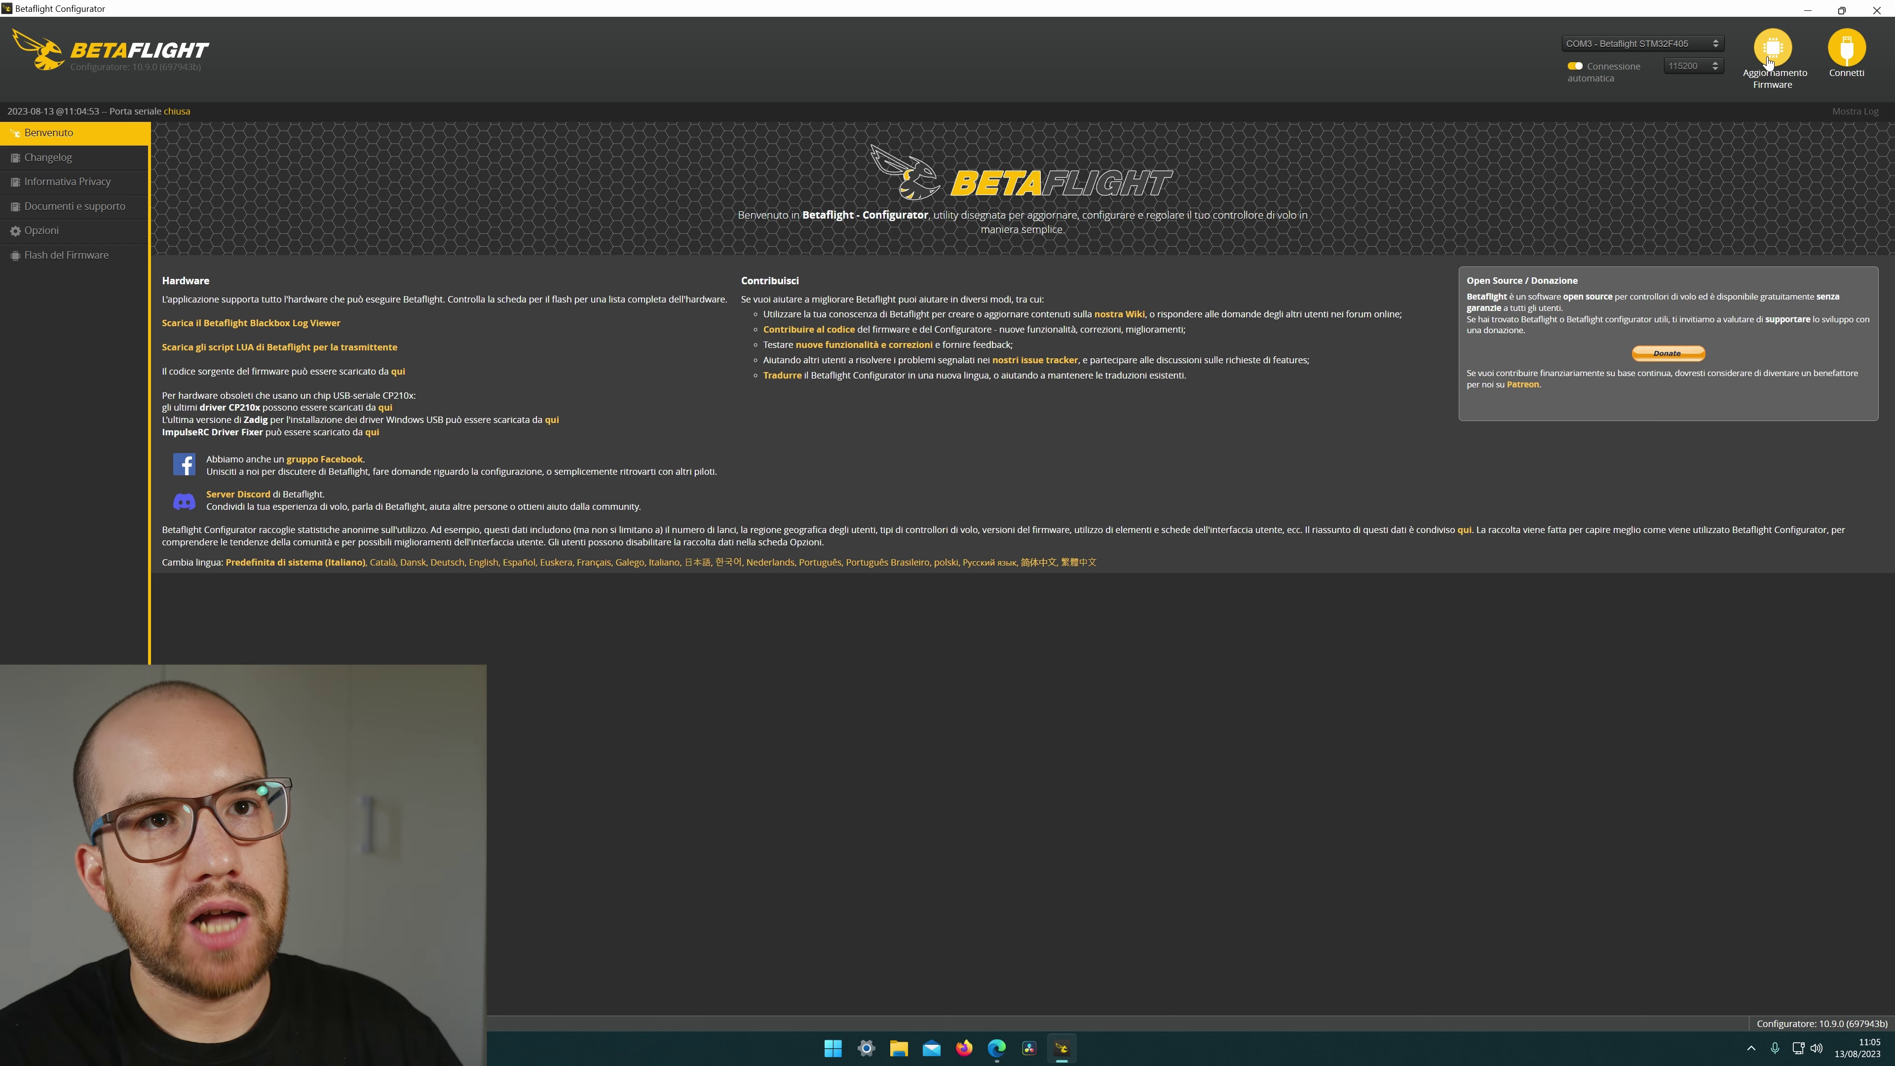
# Open the firmware flasher and detect the connected board automatically.
pyautogui.click(1773, 49)
pyautogui.click(227, 209)
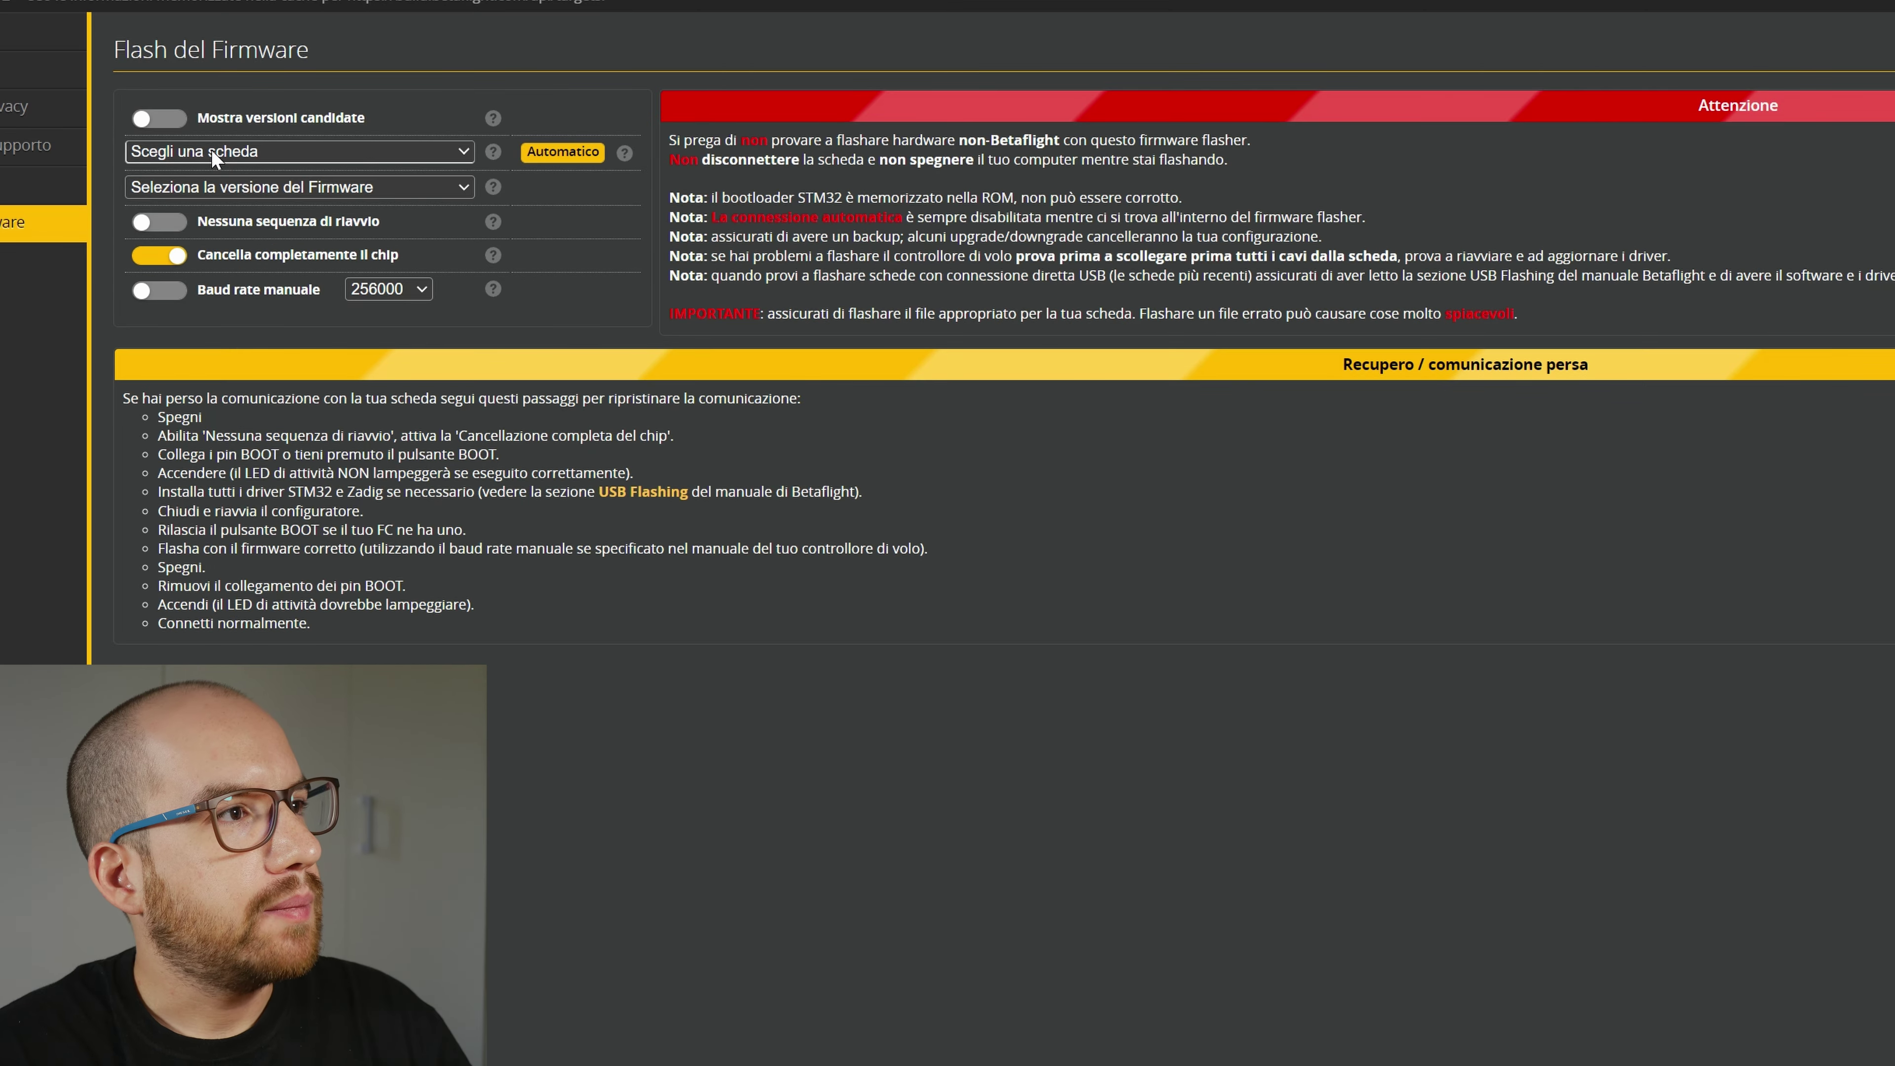
pyautogui.click(552, 154)
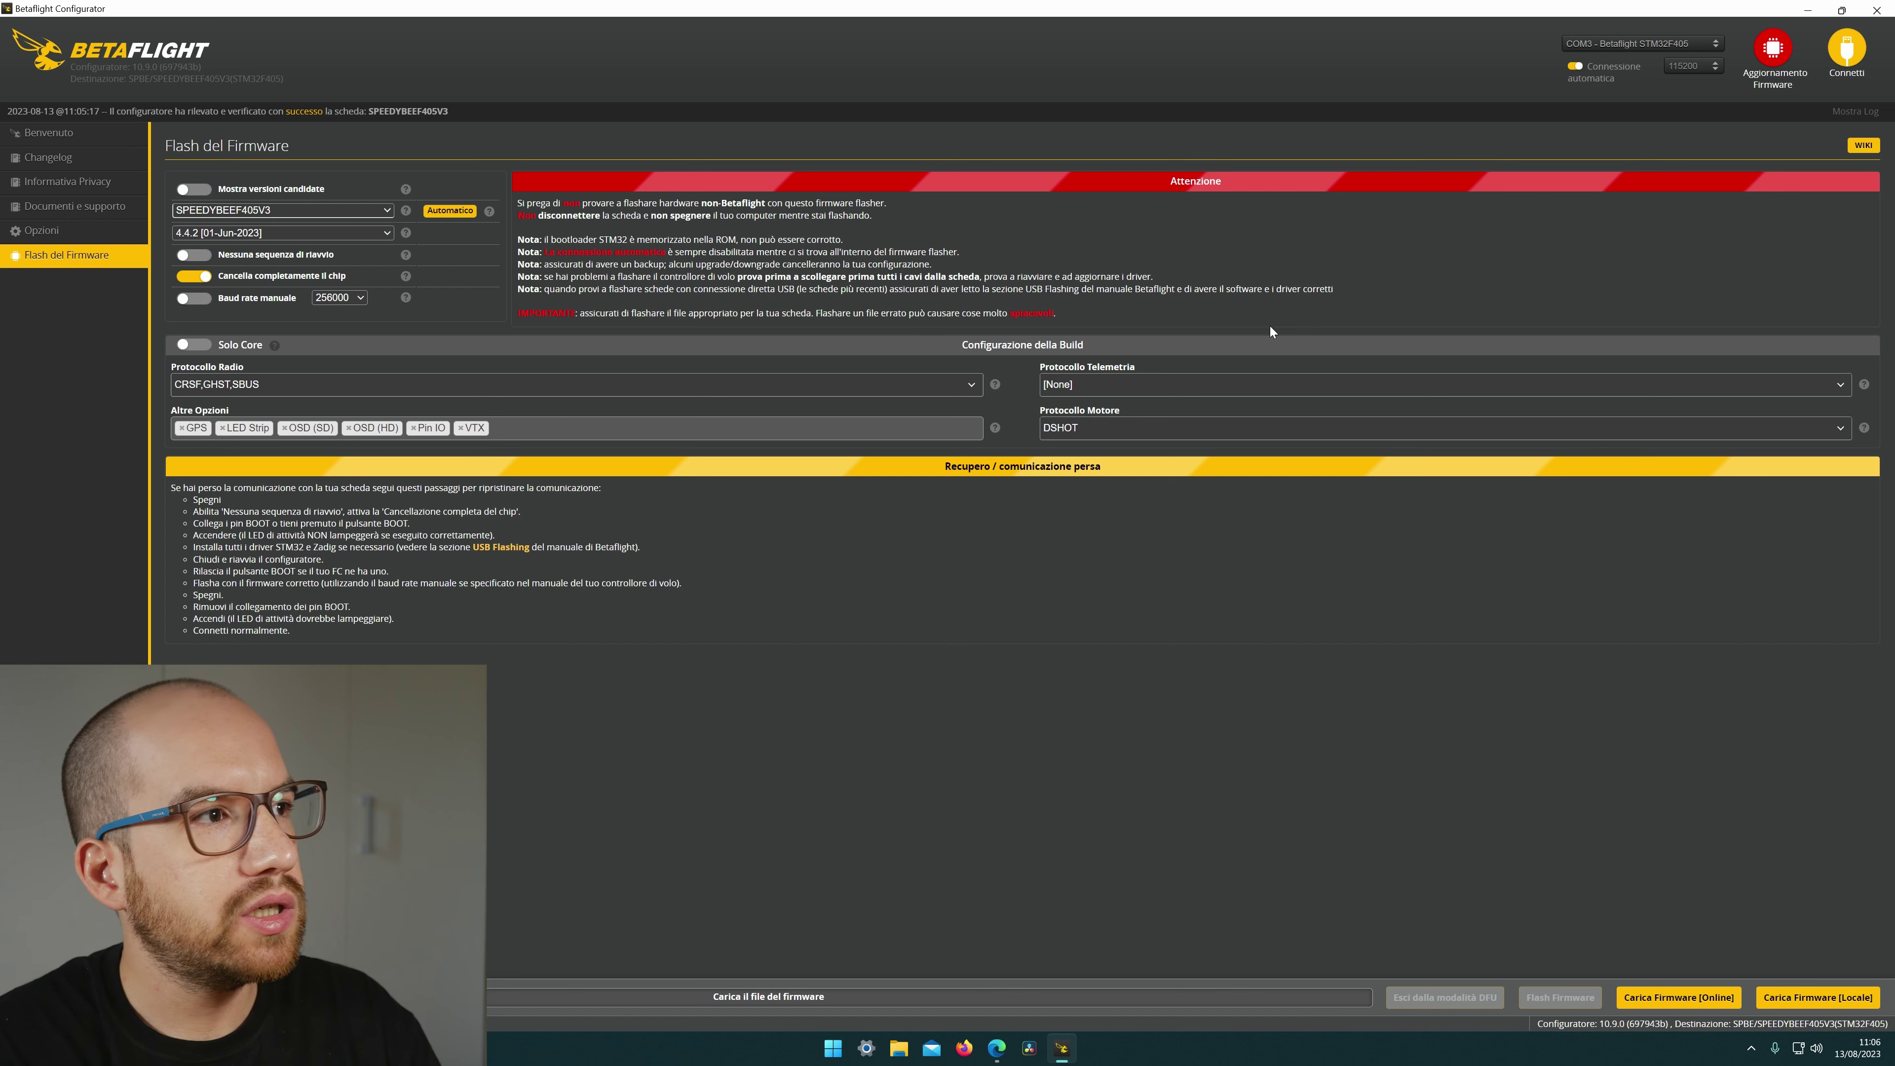
# Flash the online 4.4.2 firmware build to the SPEEDYBEEF405V3 board and apply its custom defaults.
pyautogui.click(1691, 1000)
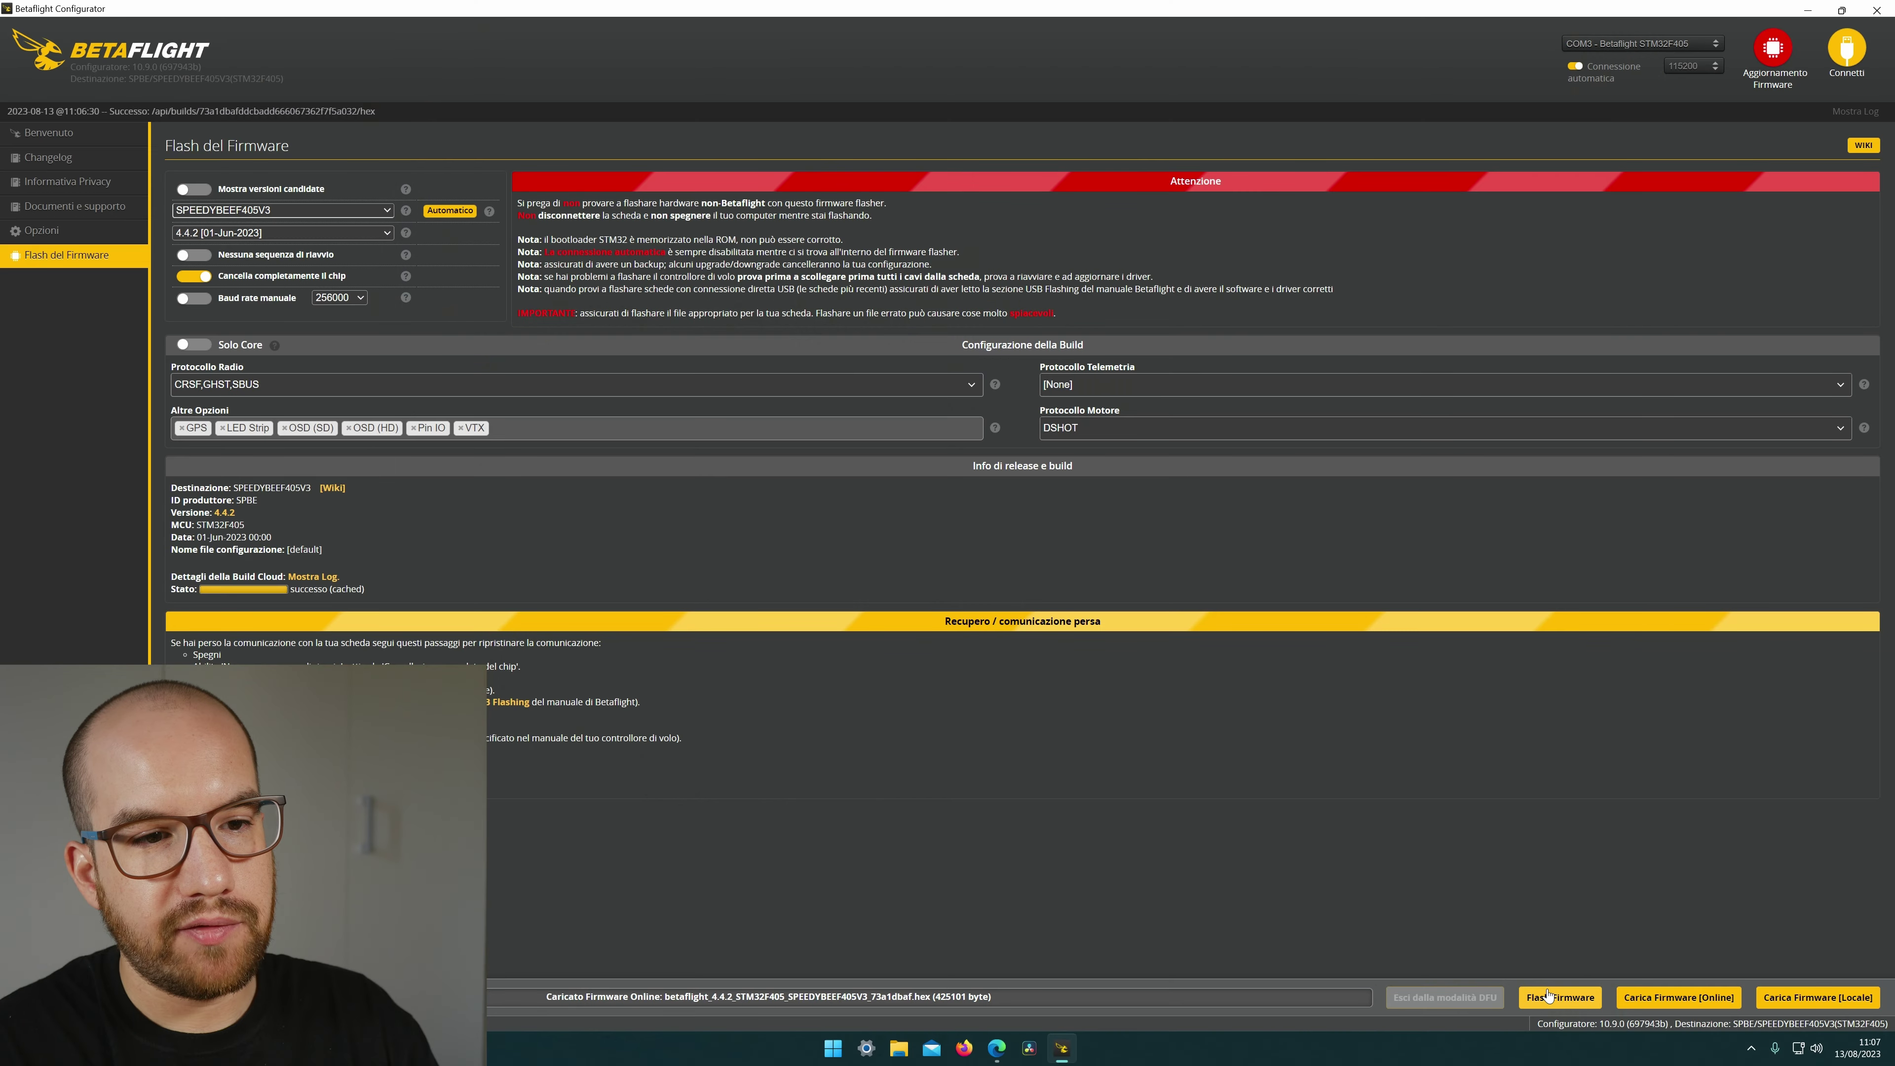
pyautogui.click(1556, 1006)
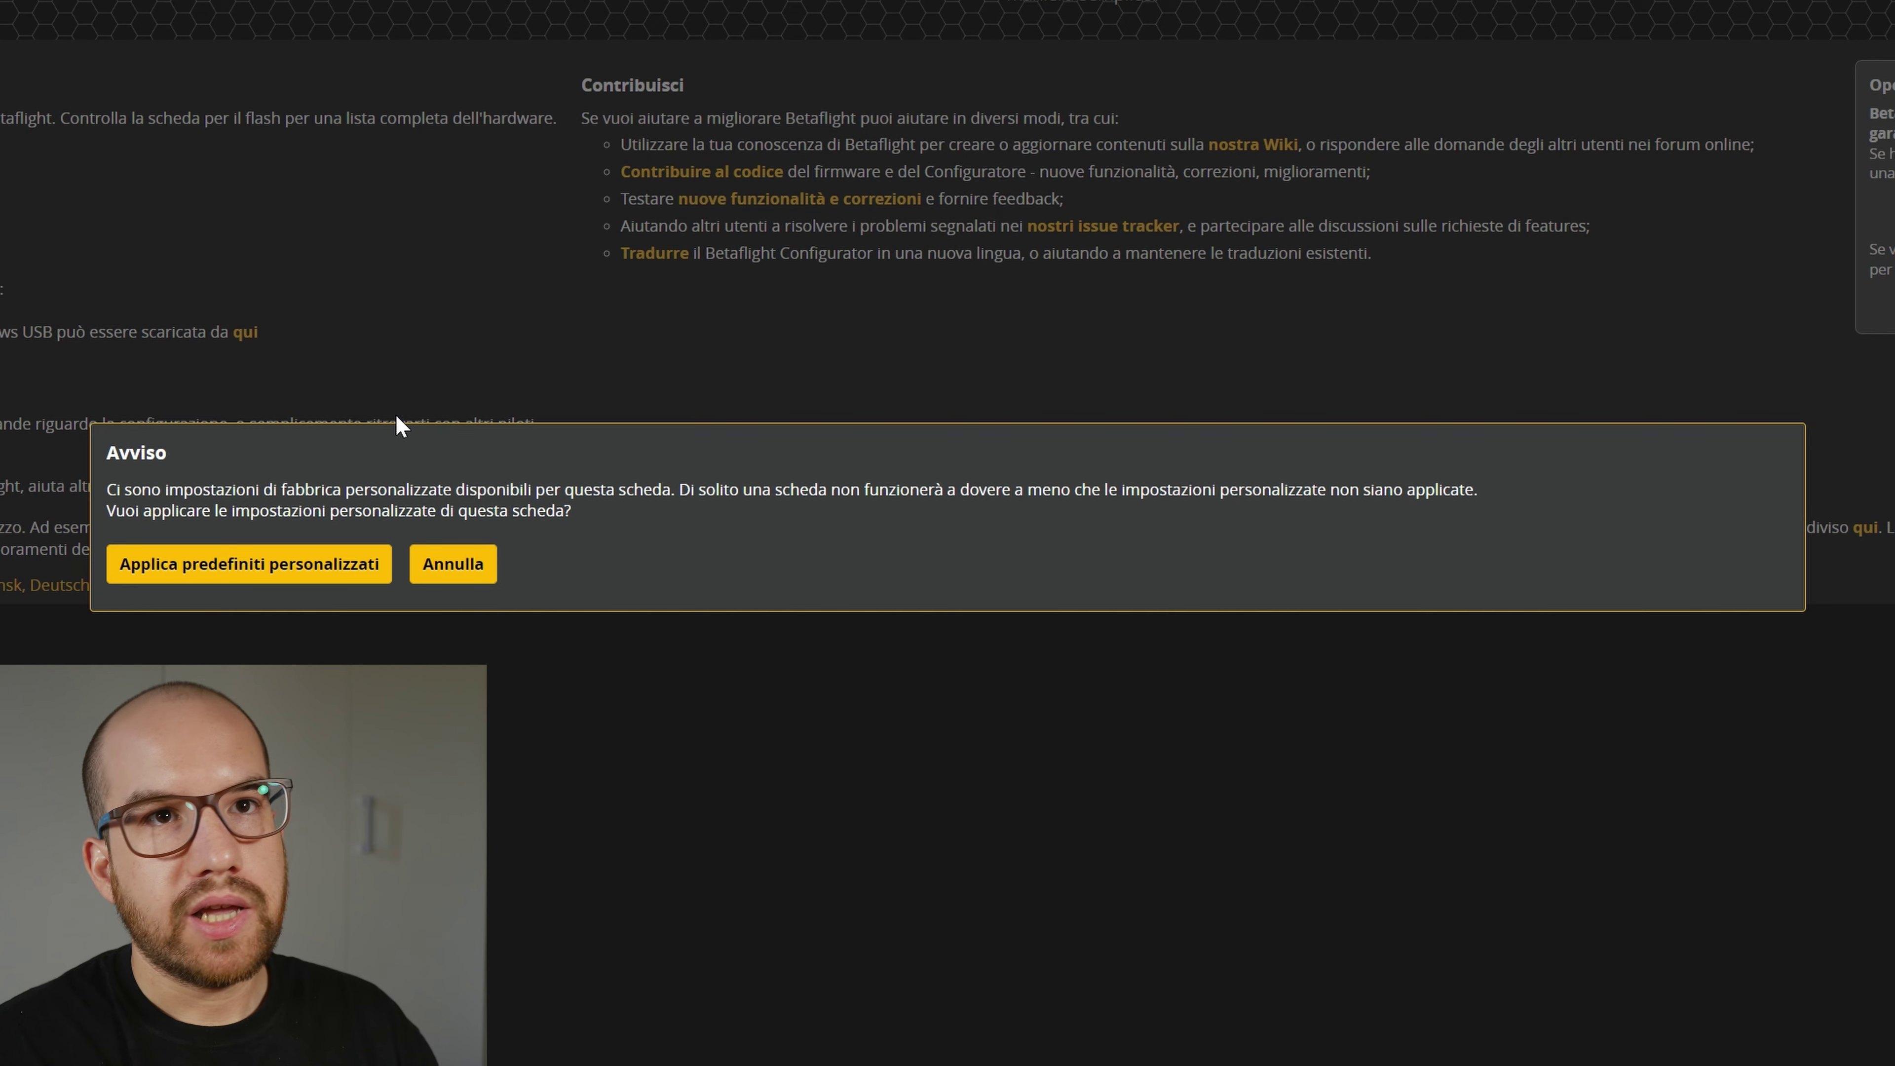
pyautogui.click(196, 565)
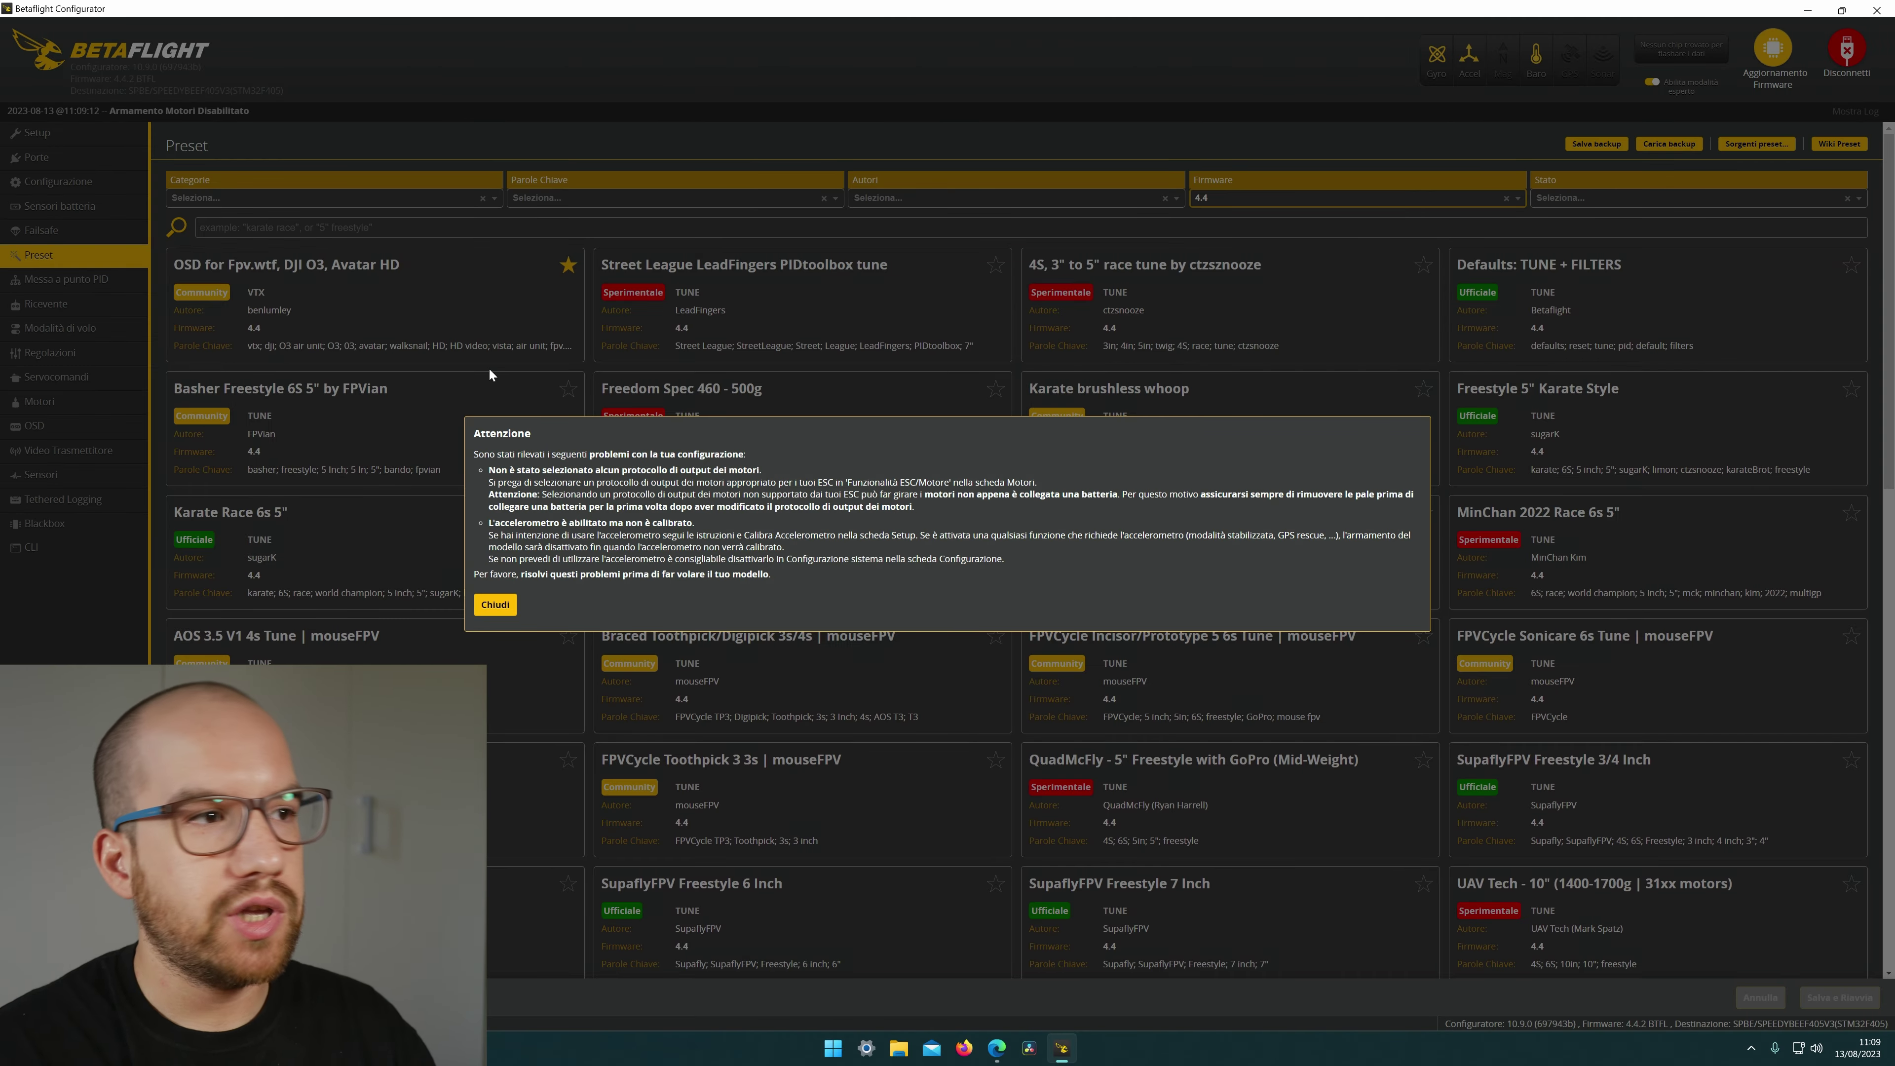
# Dismiss the configuration warning and load the backup file BTFL_cli_backup_BUILD_2023_20230813_110442 from the Desktop.
pyautogui.click(495, 604)
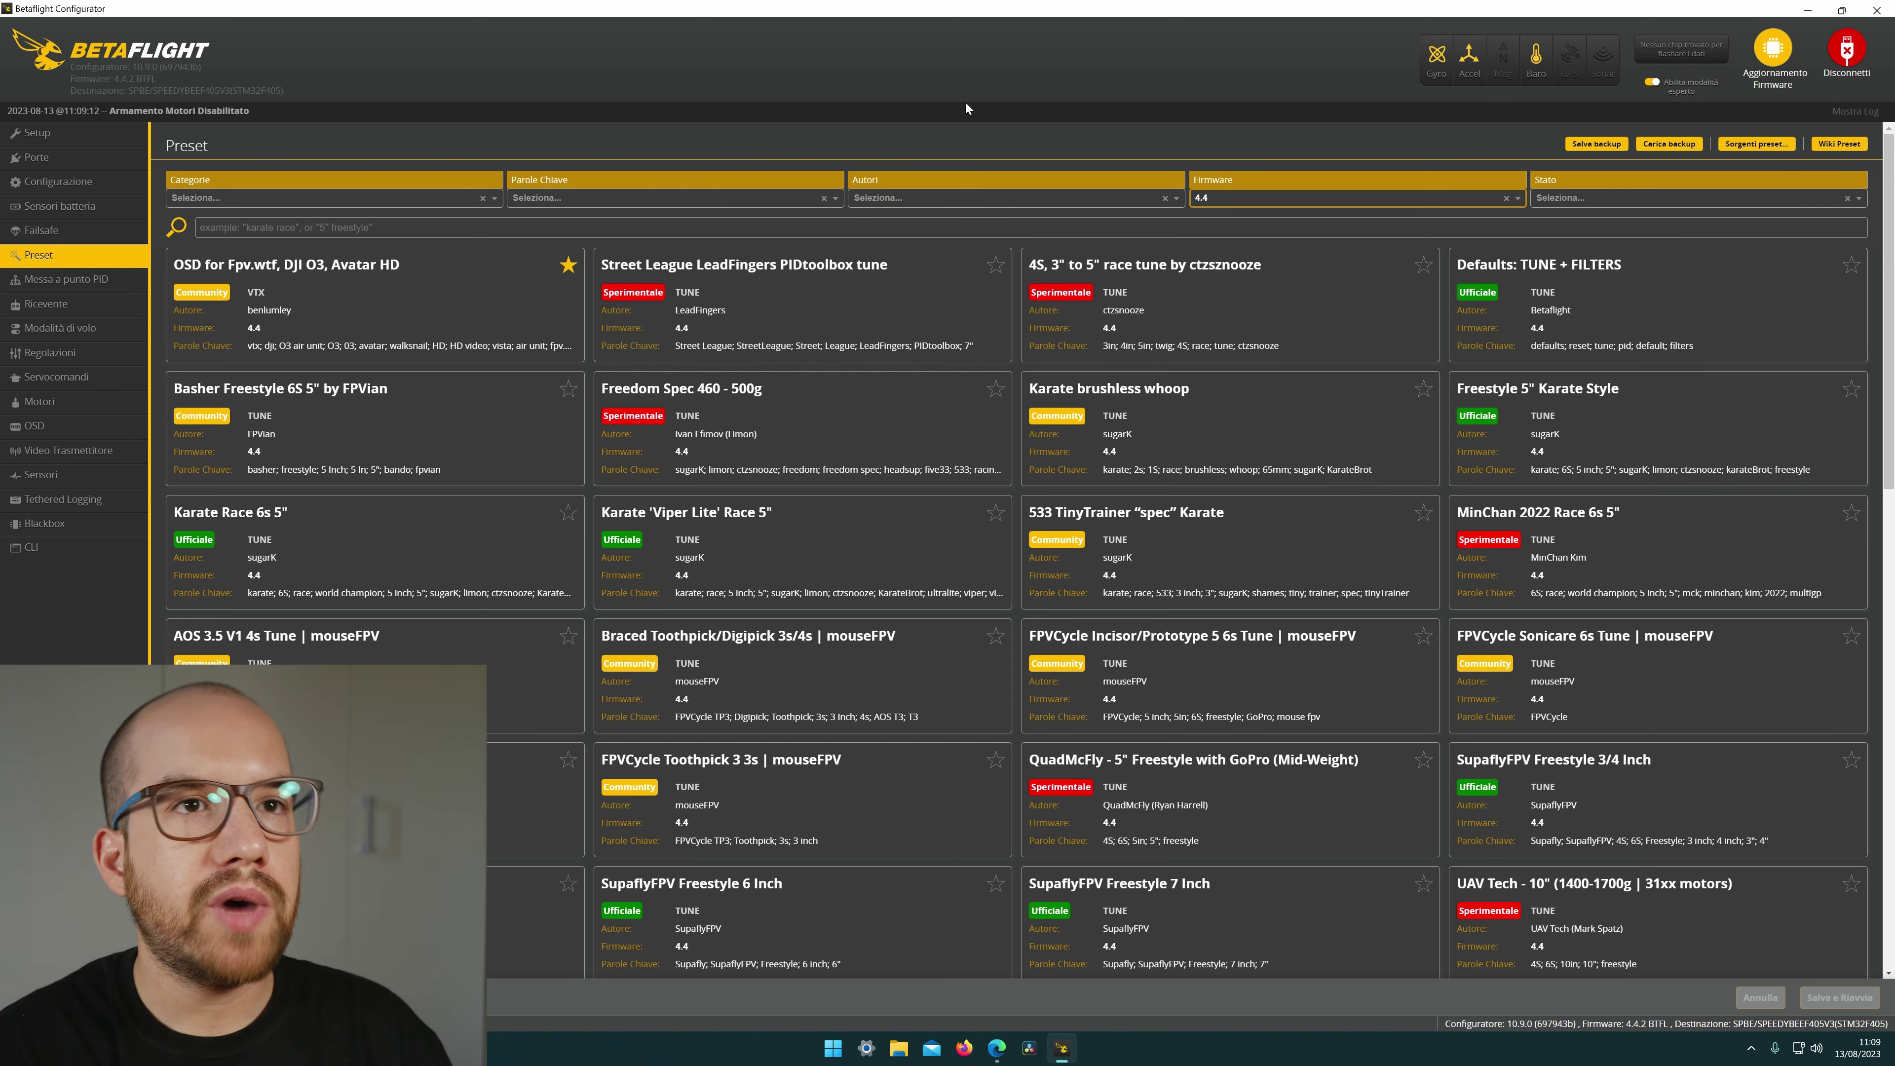
pyautogui.click(1670, 145)
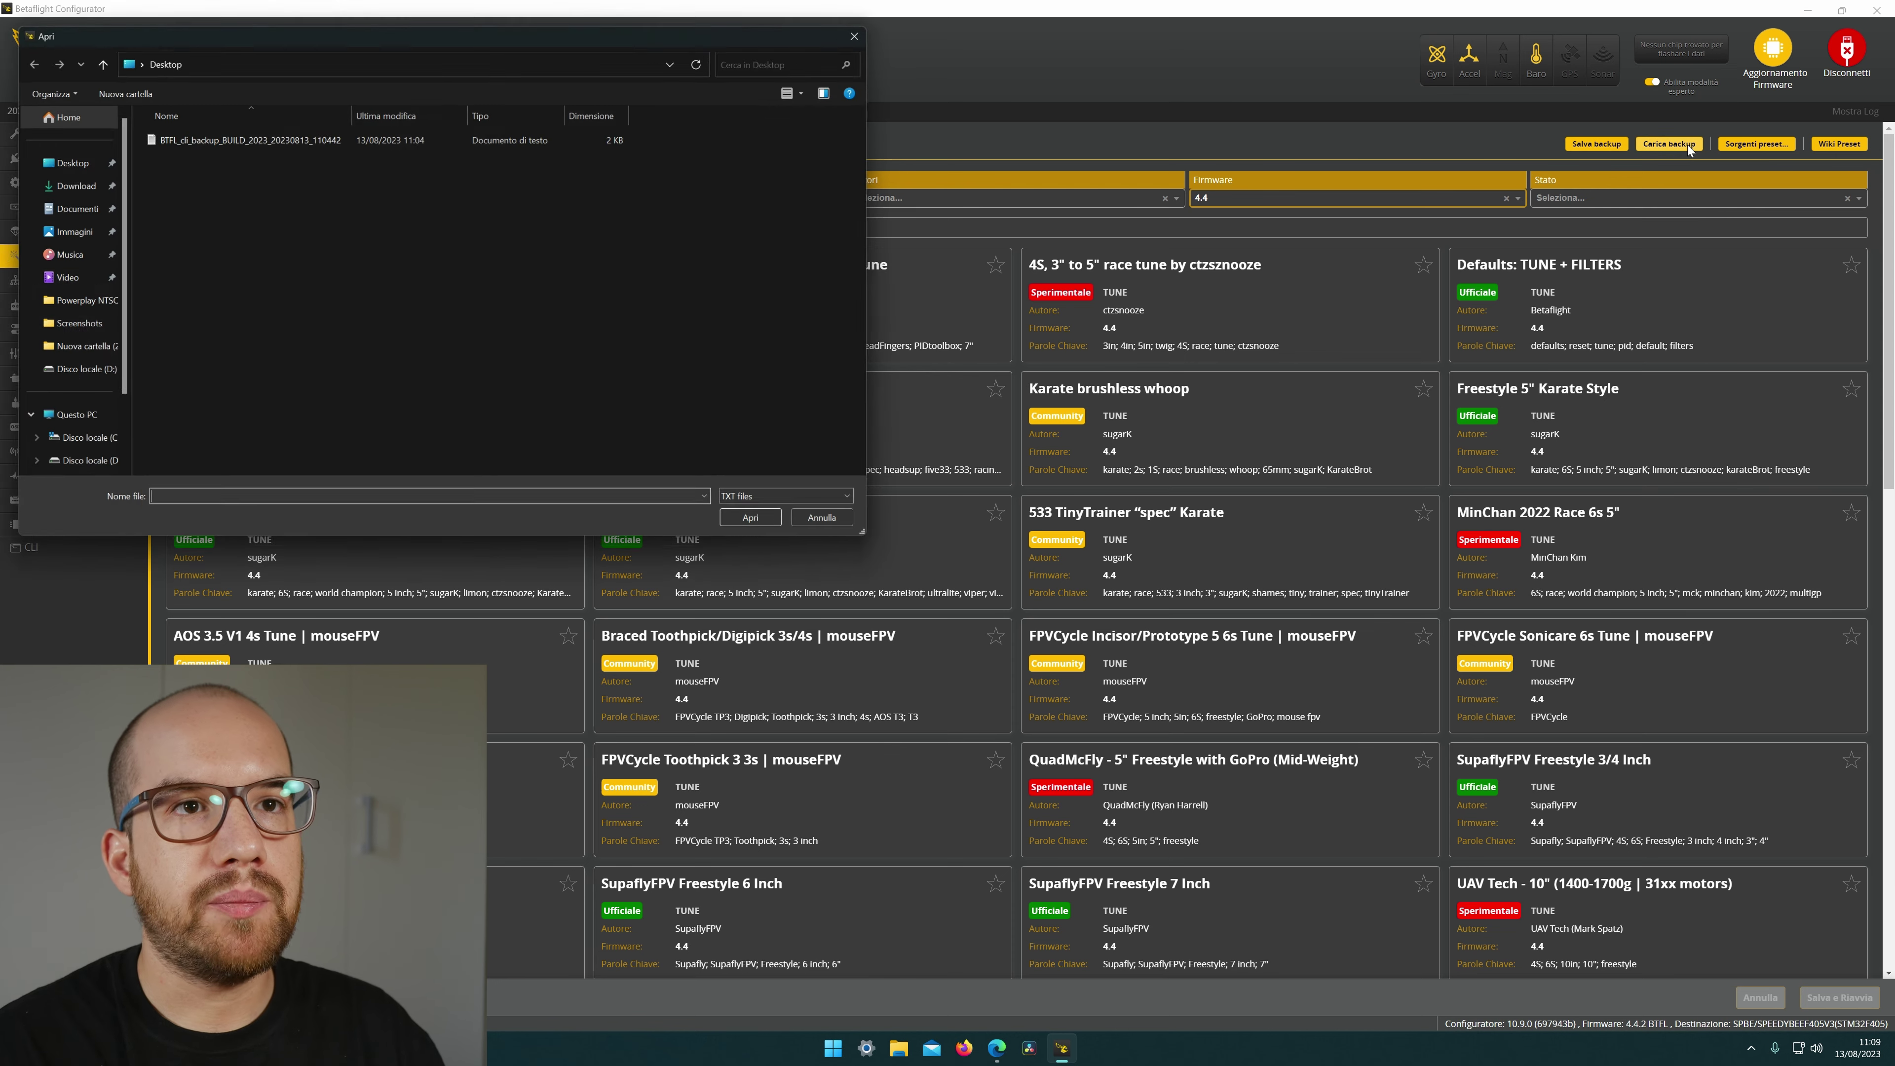
pyautogui.click(194, 138)
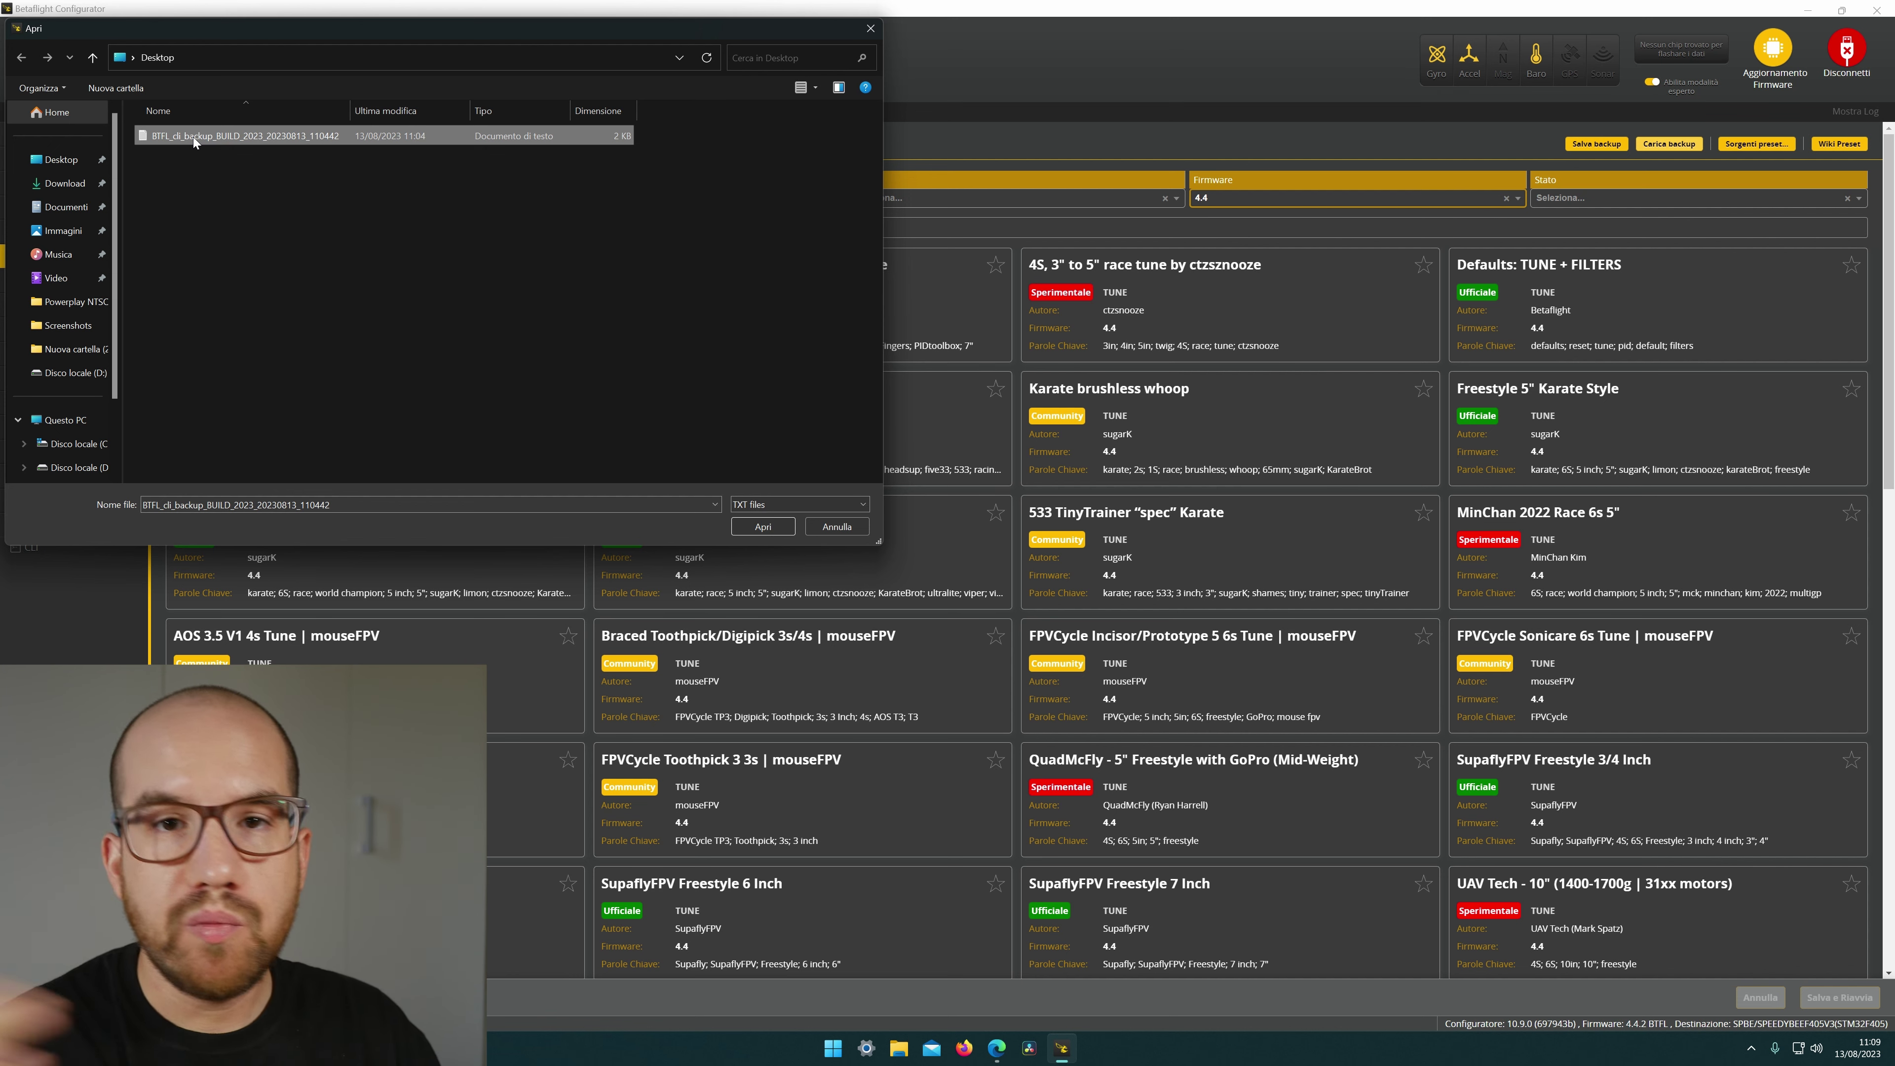
pyautogui.click(192, 137)
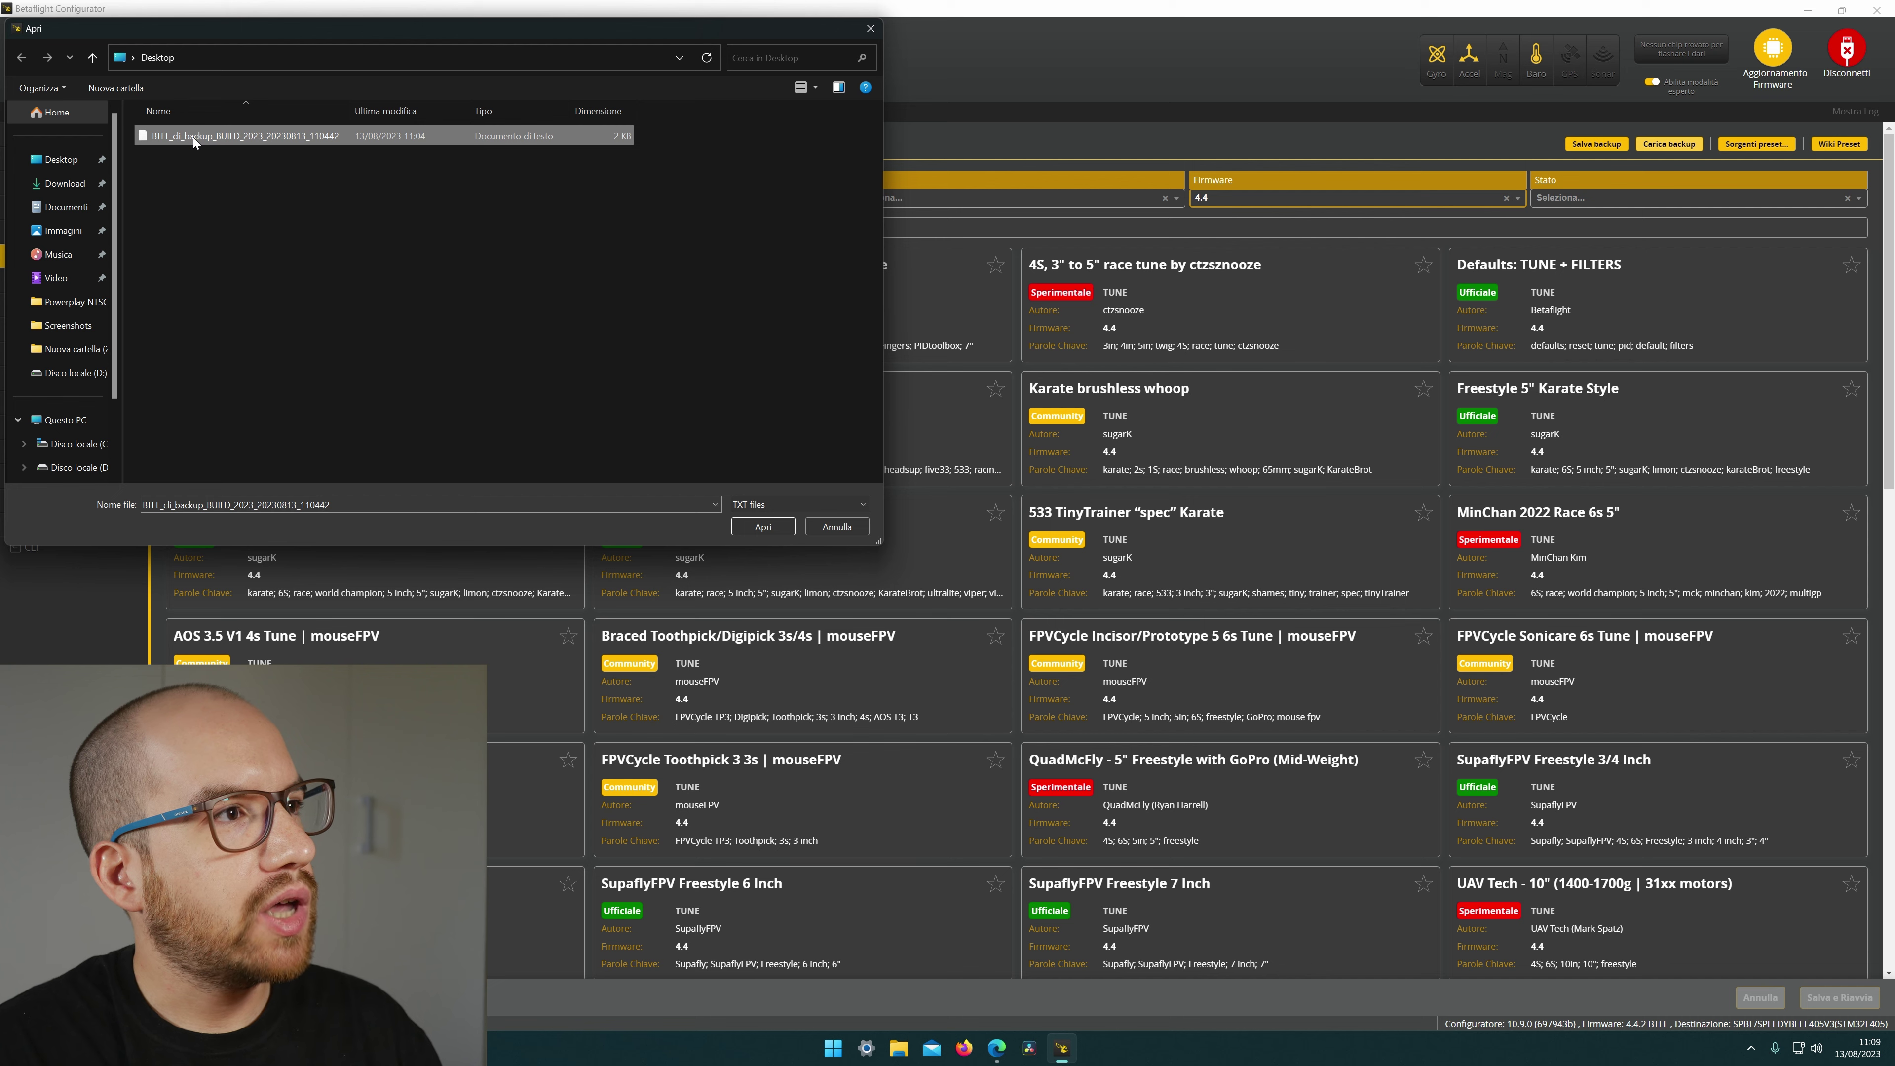
pyautogui.click(768, 525)
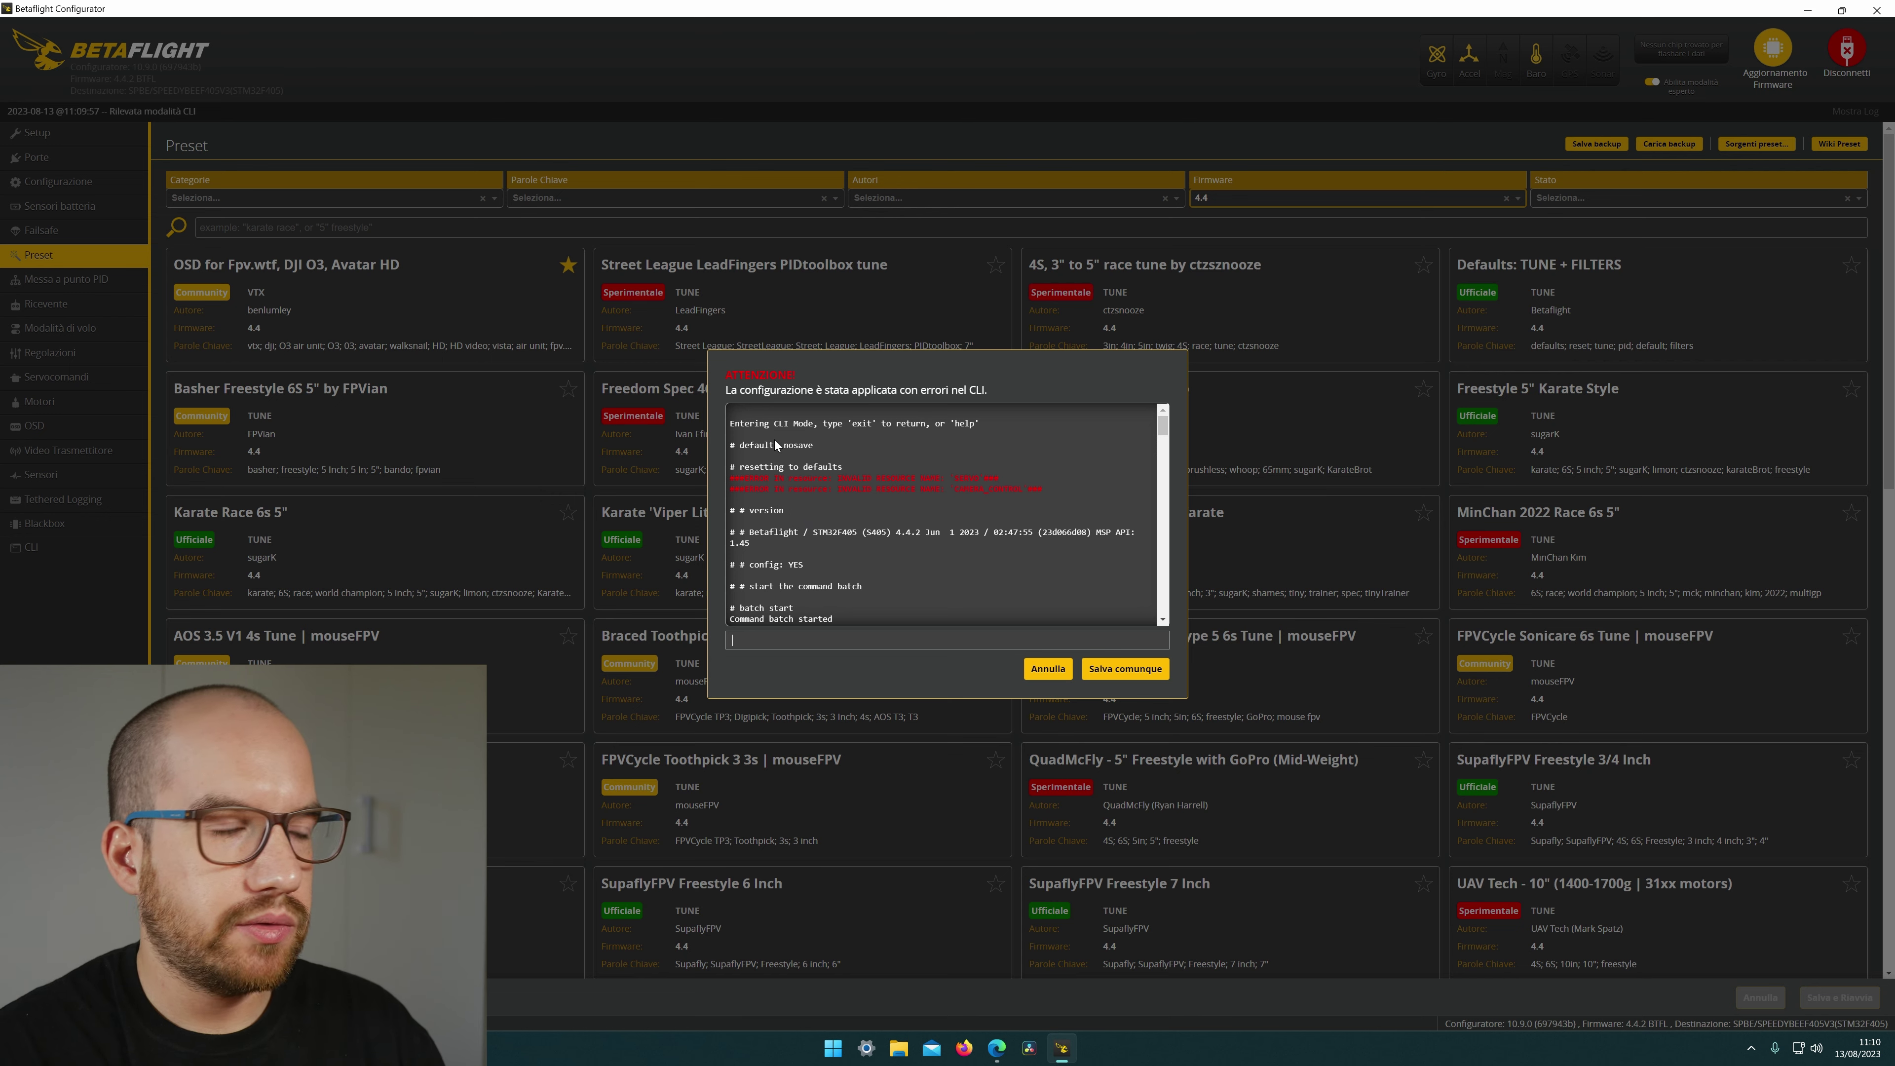
# Review the CLI output of the restored backup and save the configuration despite the errors.
pyautogui.scroll(-2, 883, 493)
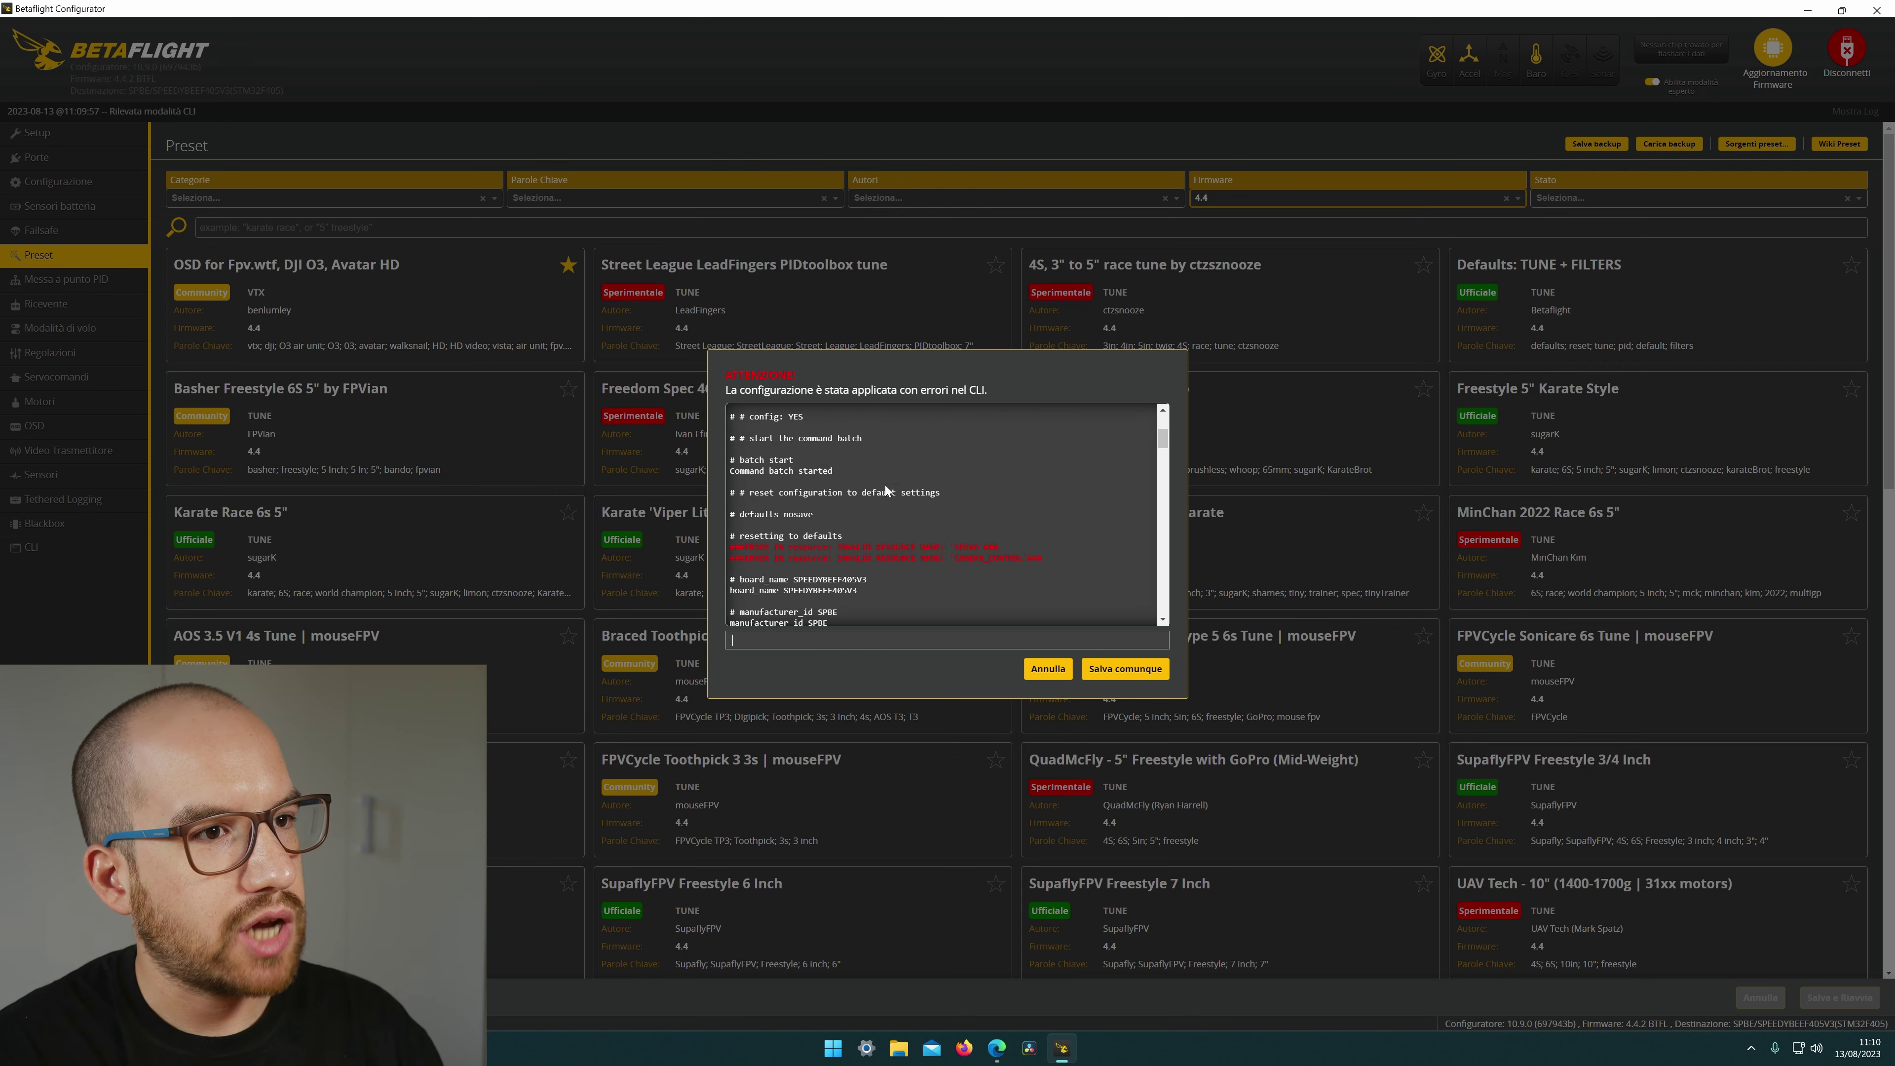
pyautogui.scroll(-15, 884, 493)
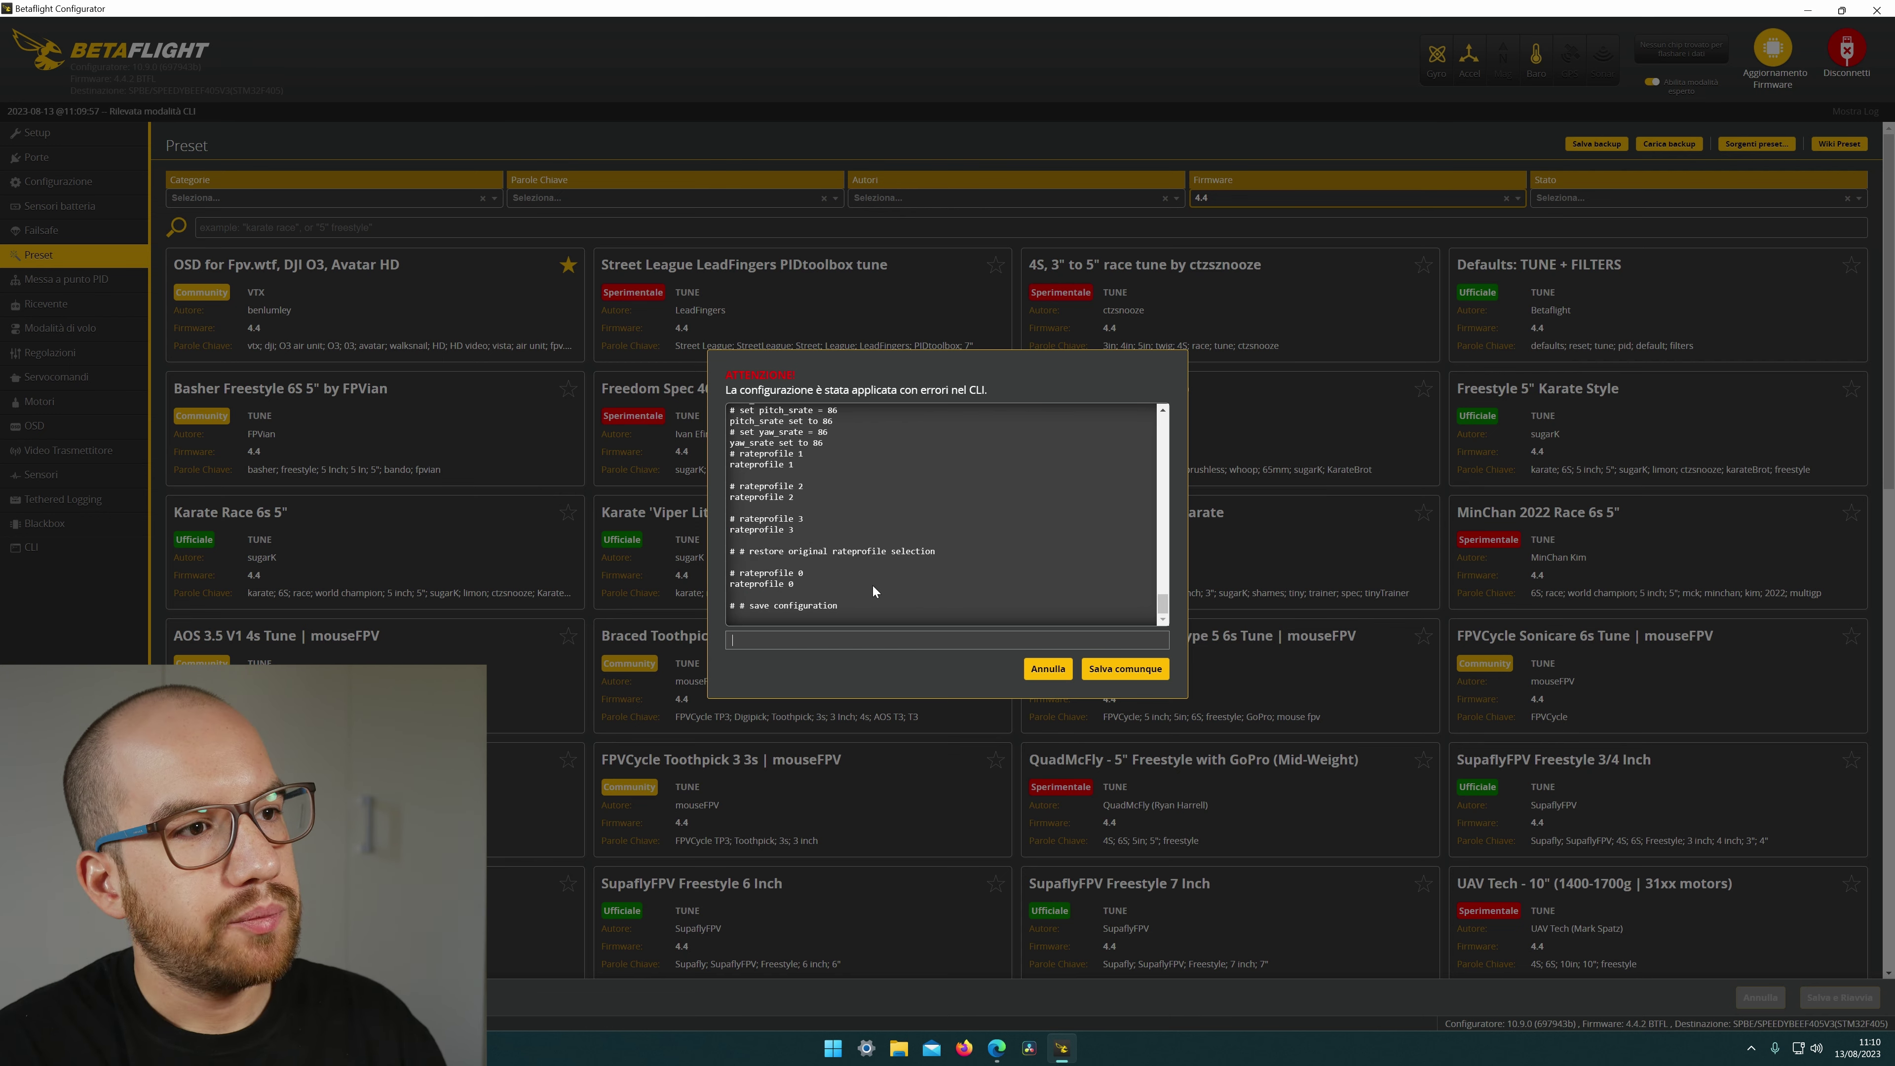
pyautogui.click(1130, 674)
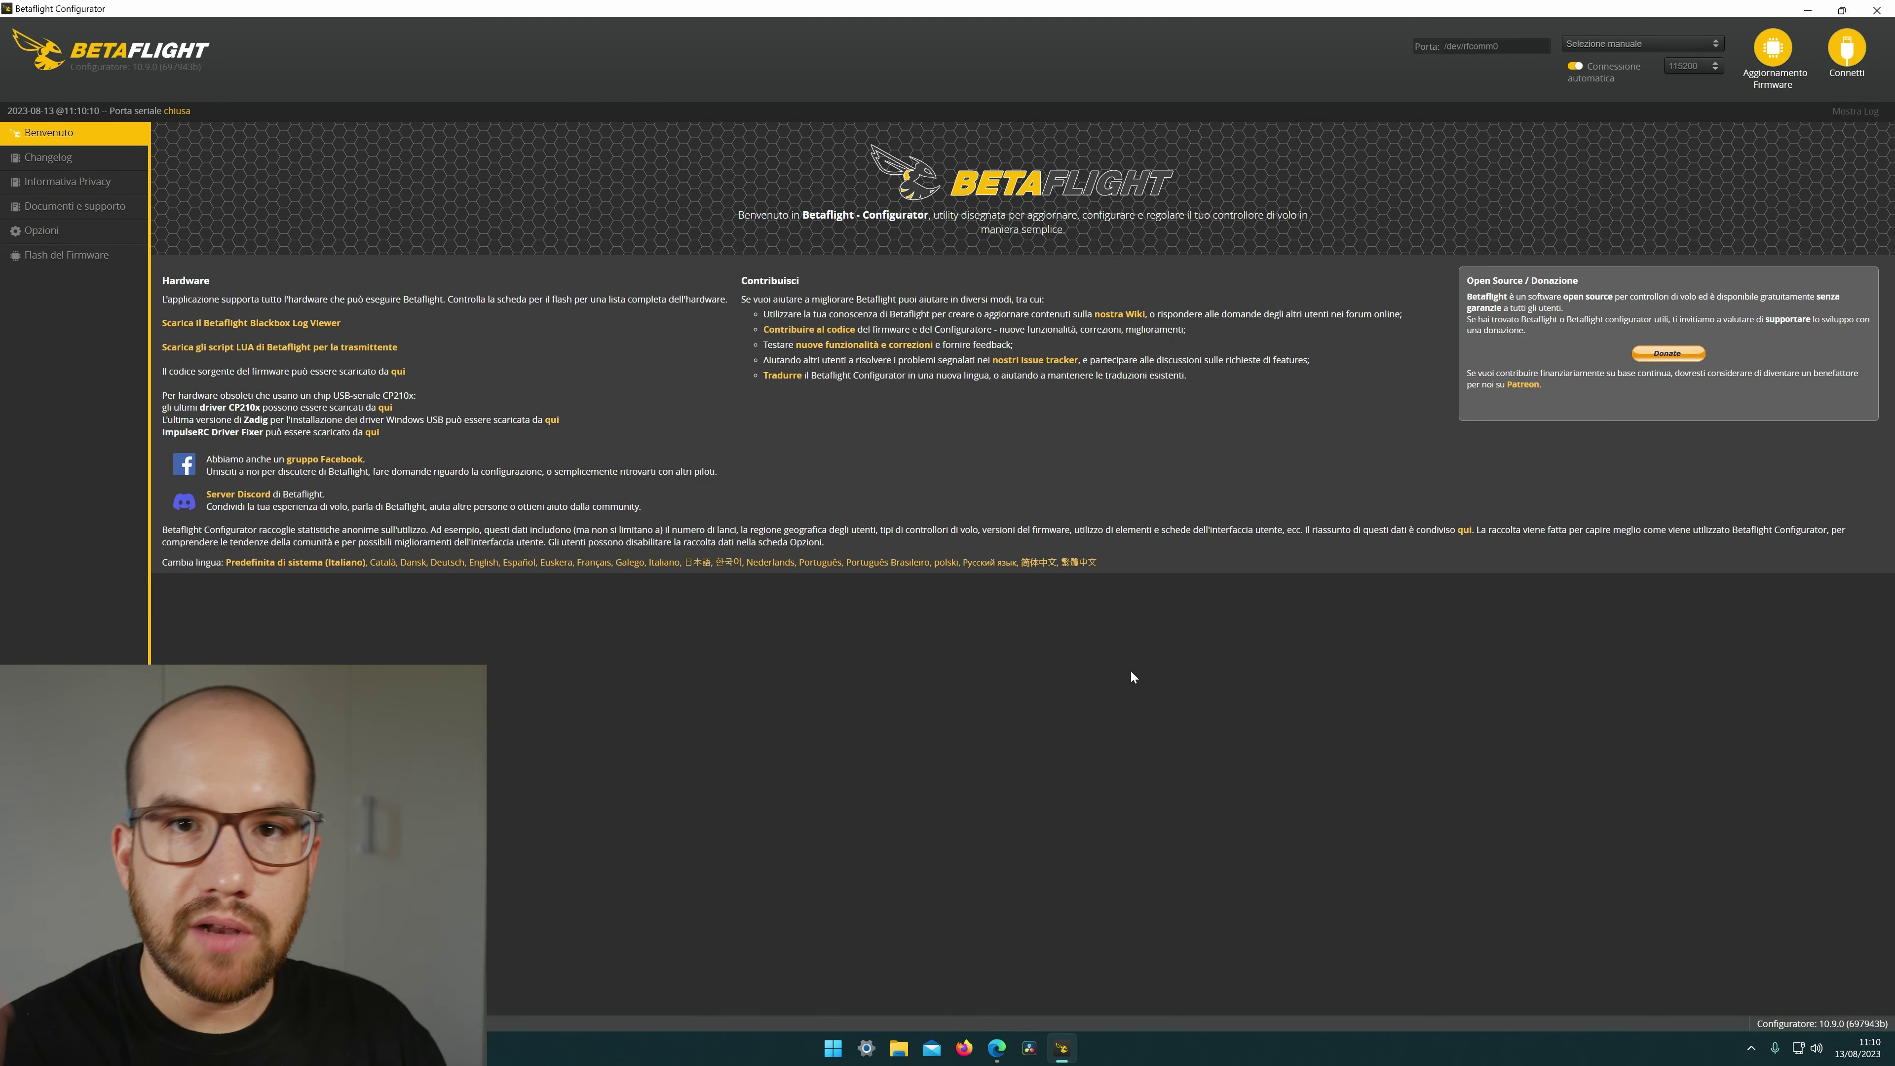
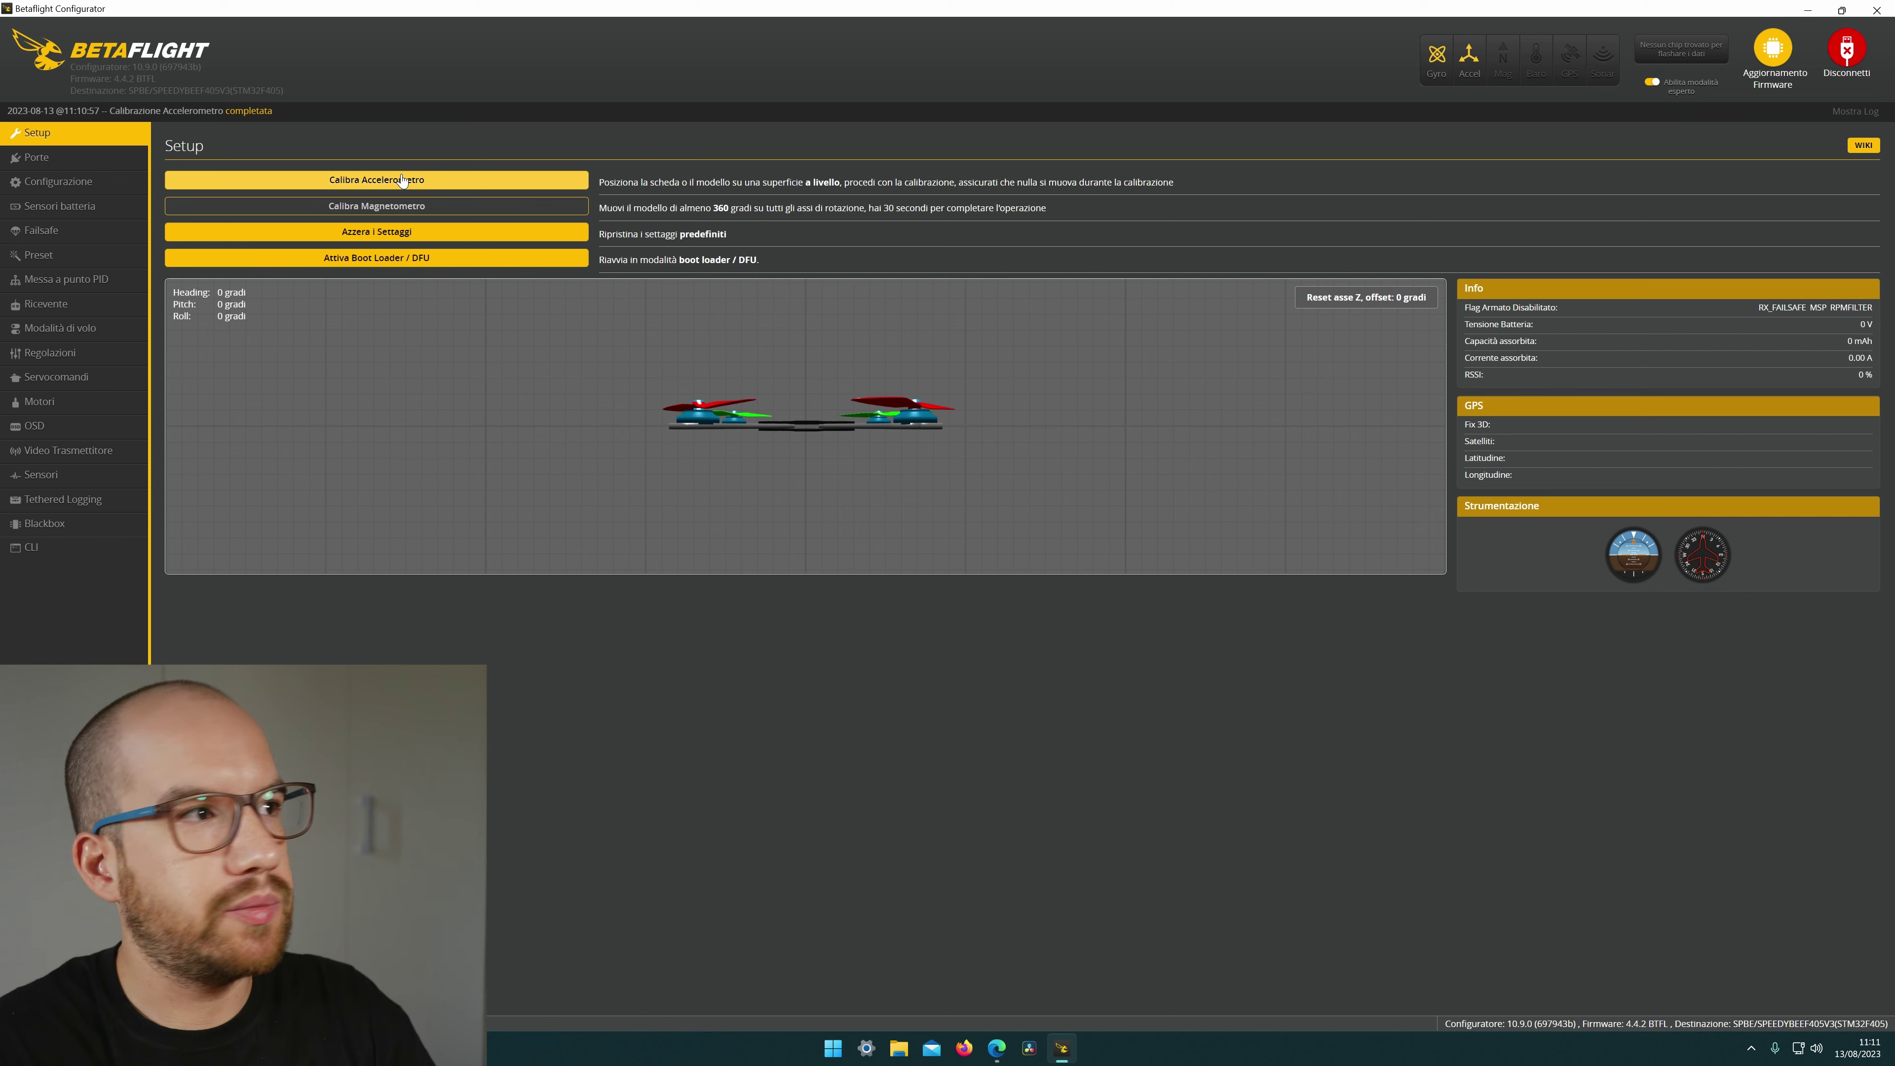
# Set the UART1 peripheral to VTX (MSP + Displayport) in the port configuration.
pyautogui.click(39, 150)
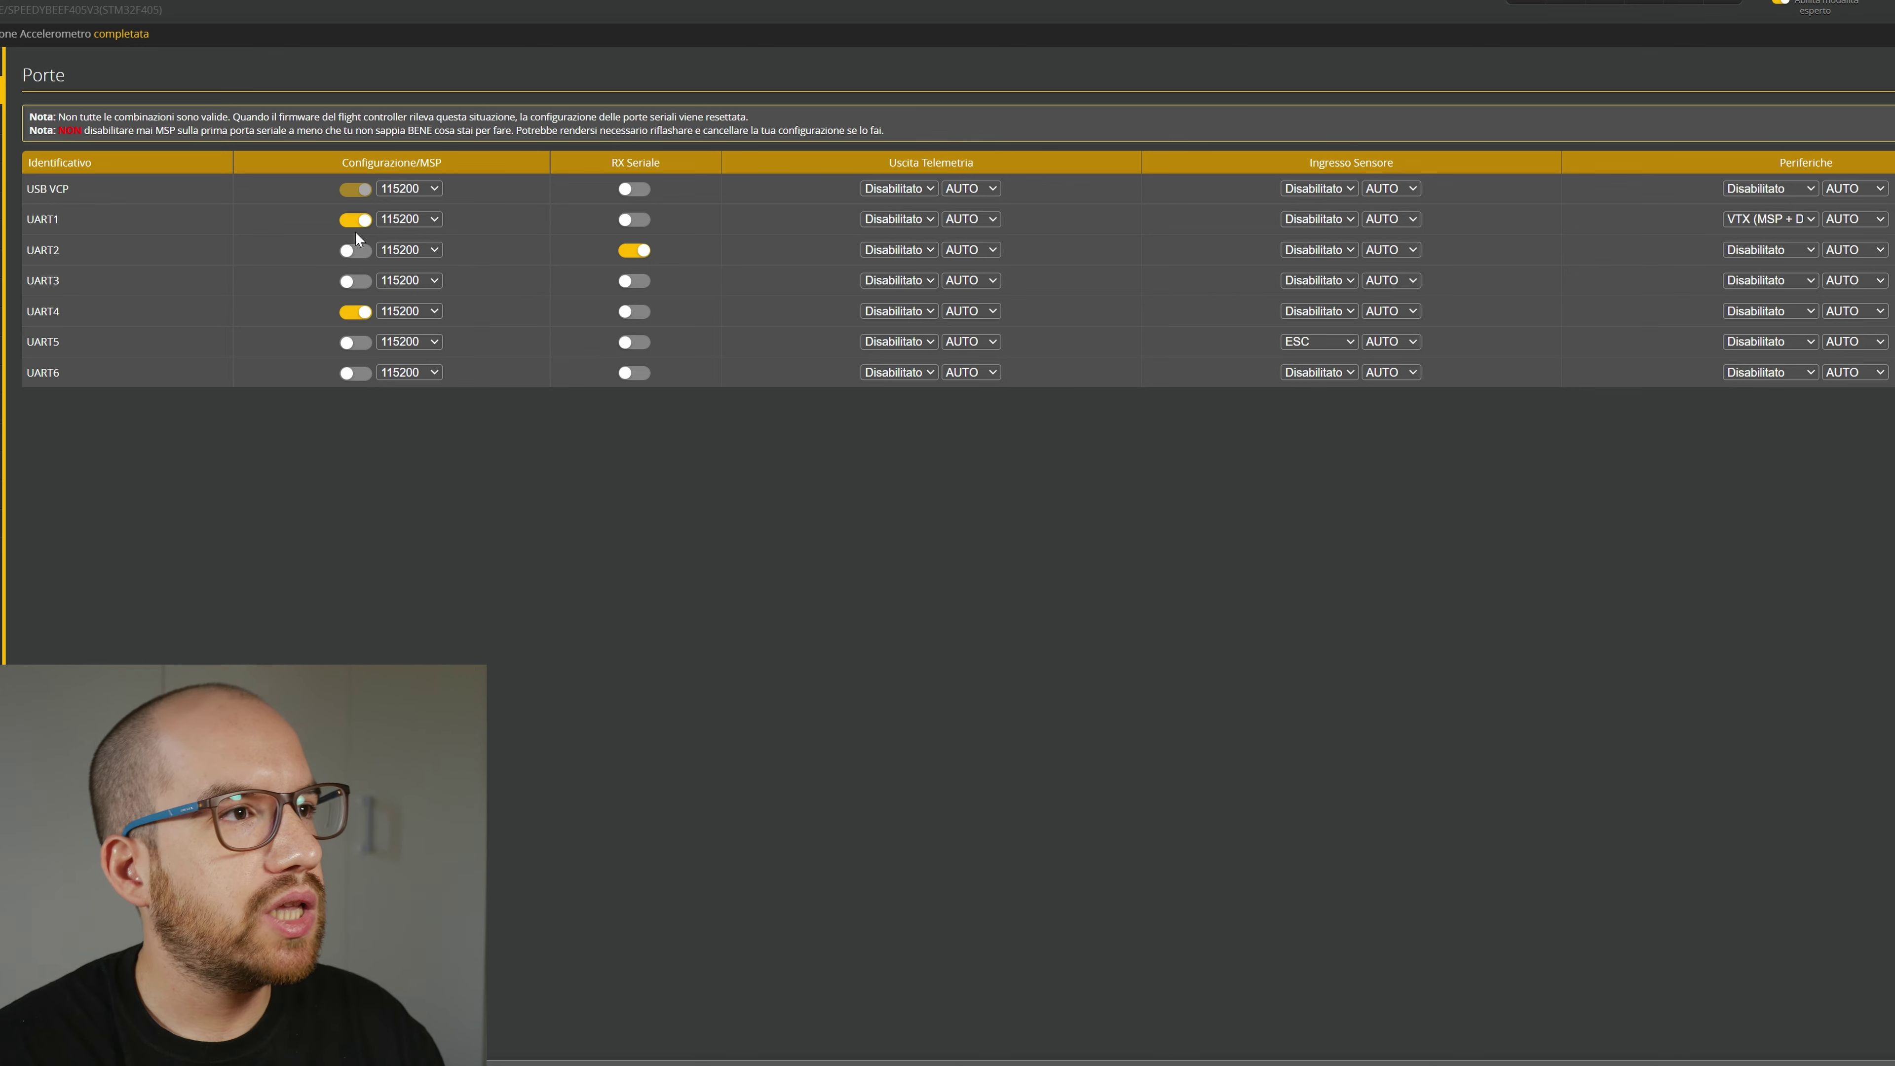
pyautogui.click(1778, 215)
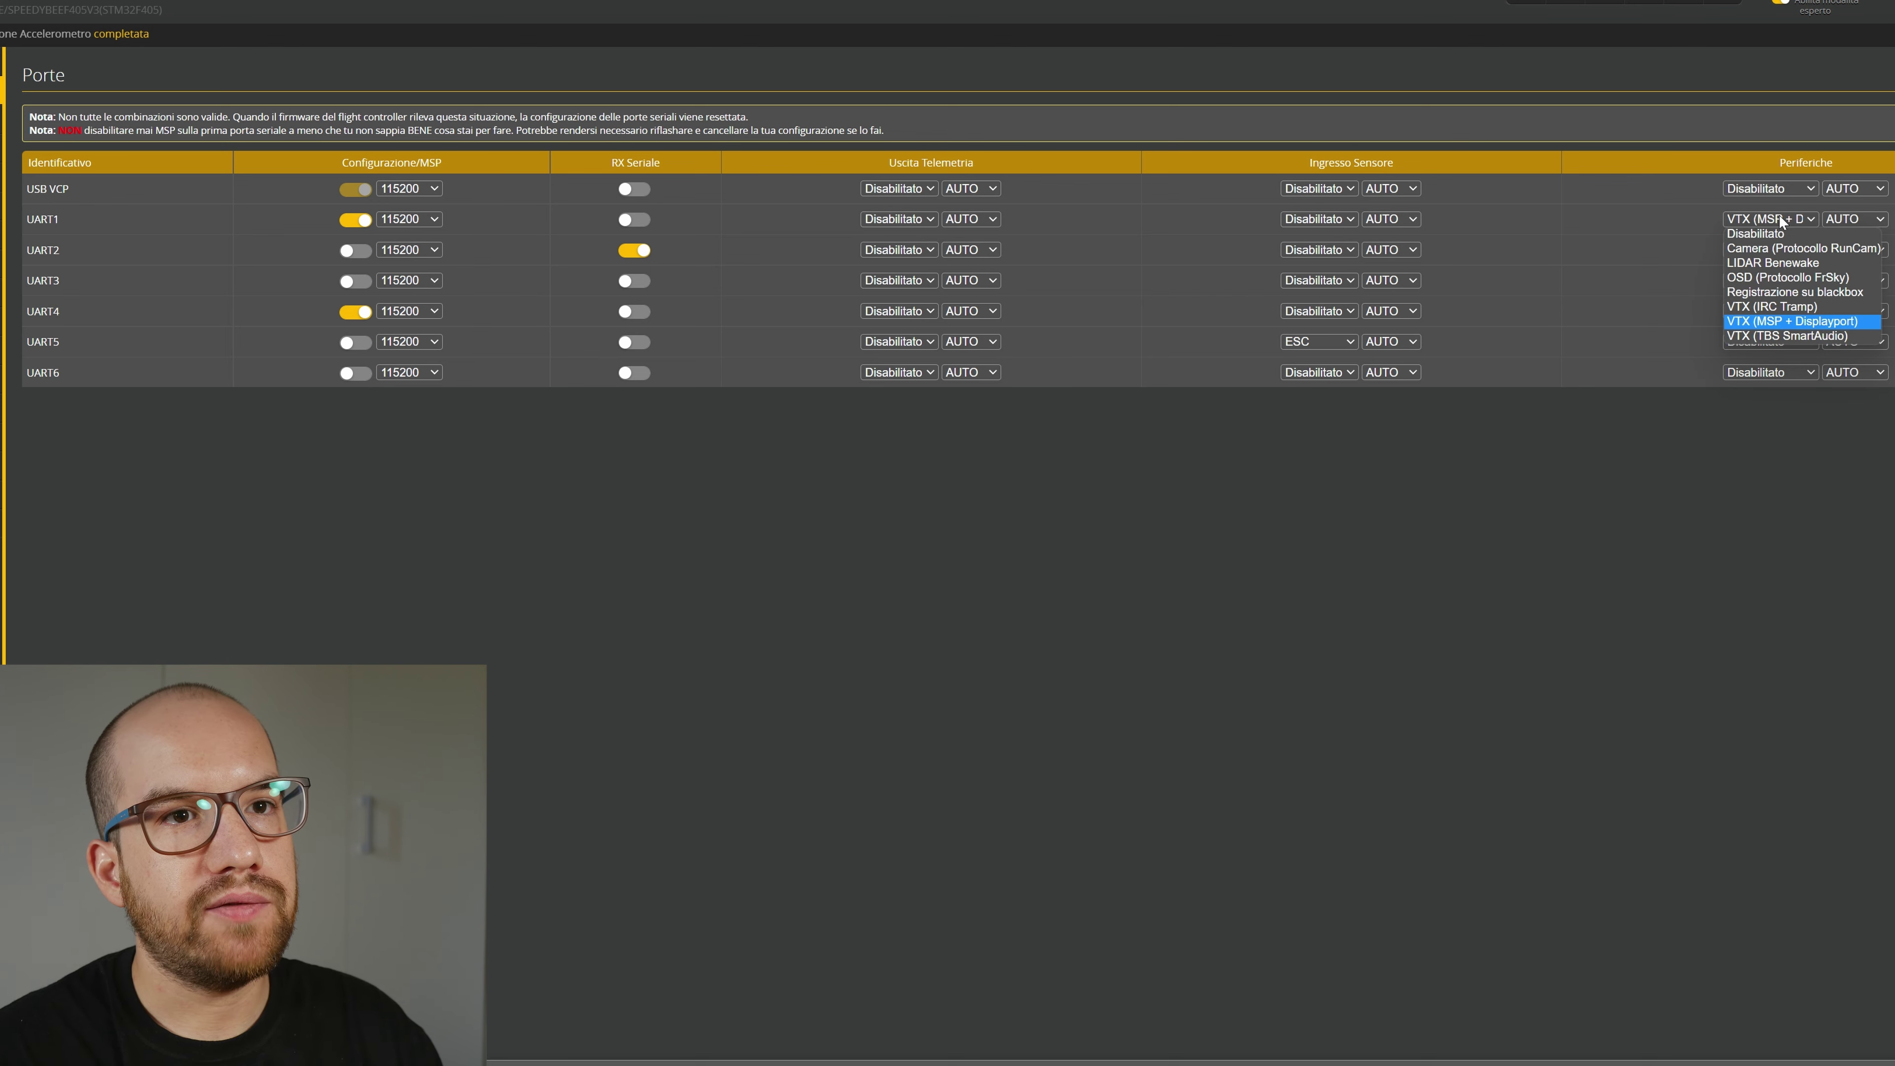
pyautogui.click(1790, 320)
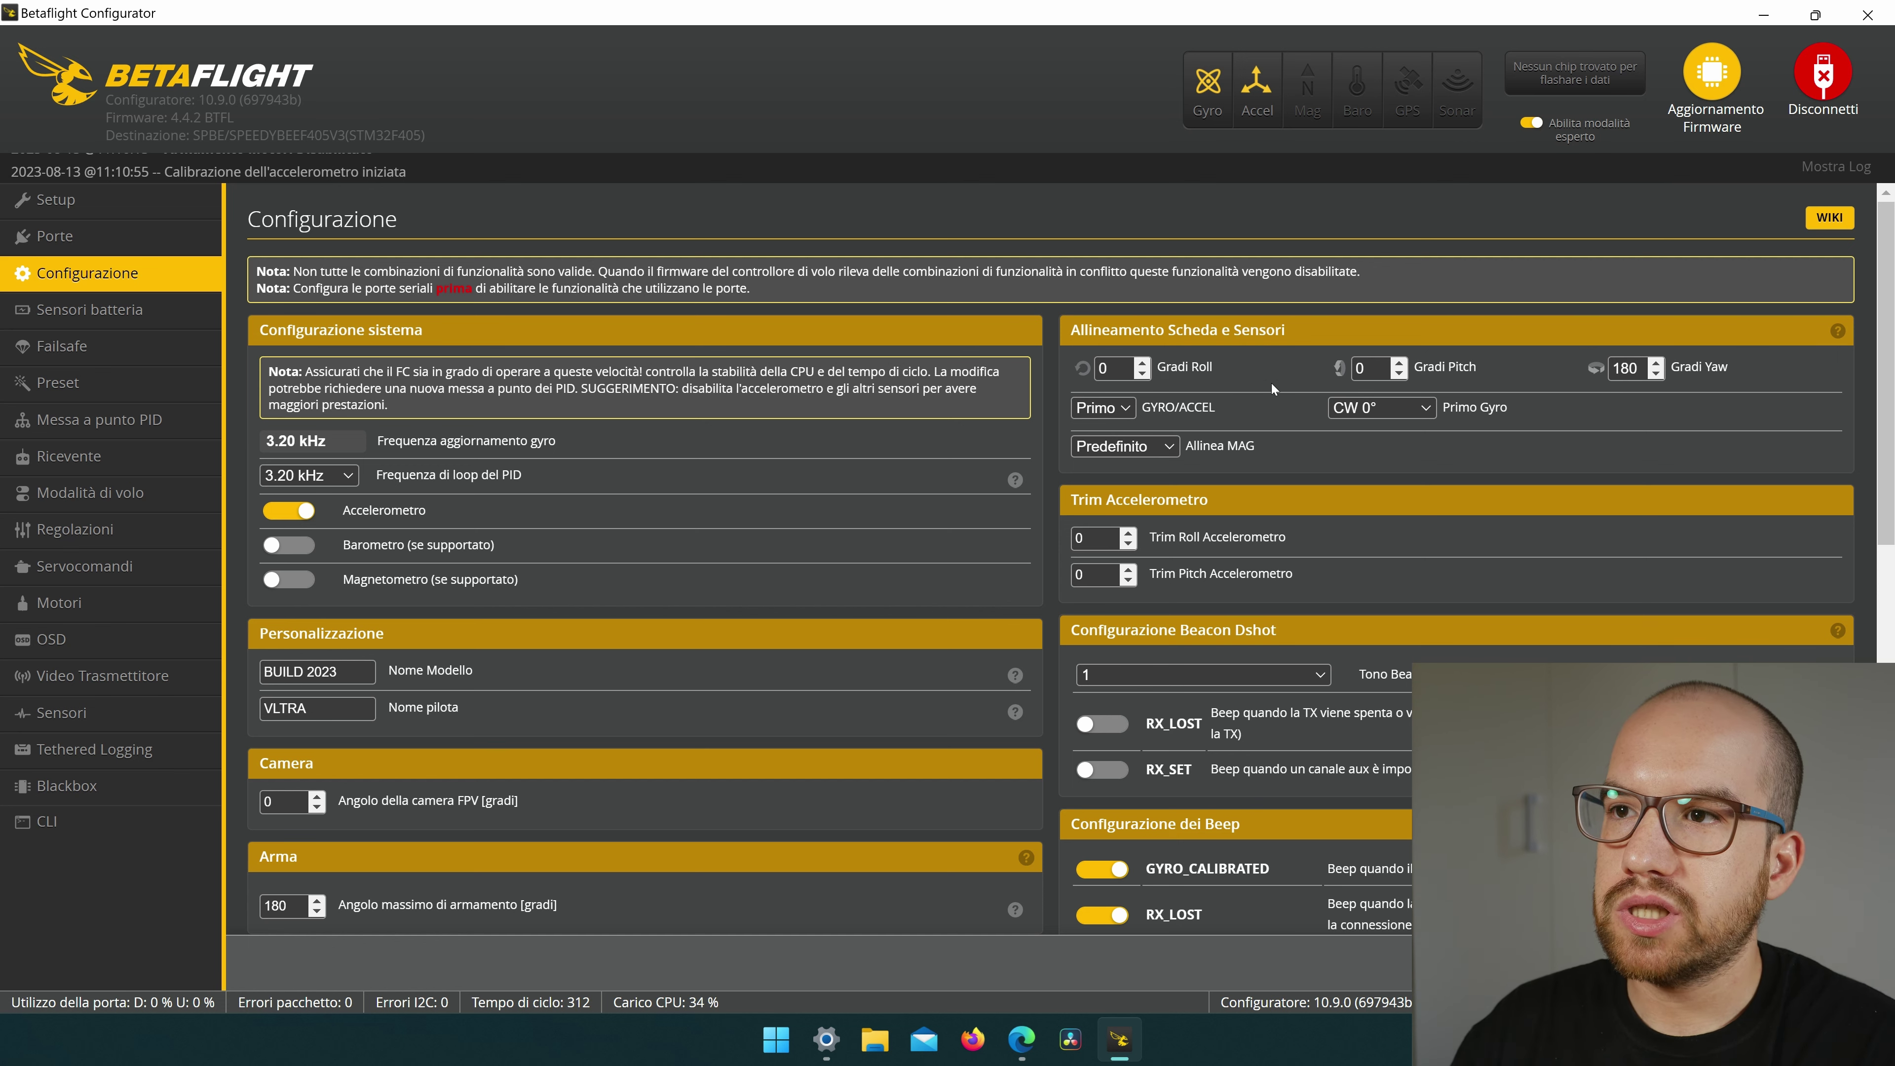
# Try a yaw board alignment of 0 degrees and restore it to 180 degrees.
pyautogui.moveTo(1613, 368); pyautogui.dragTo(1708, 379)
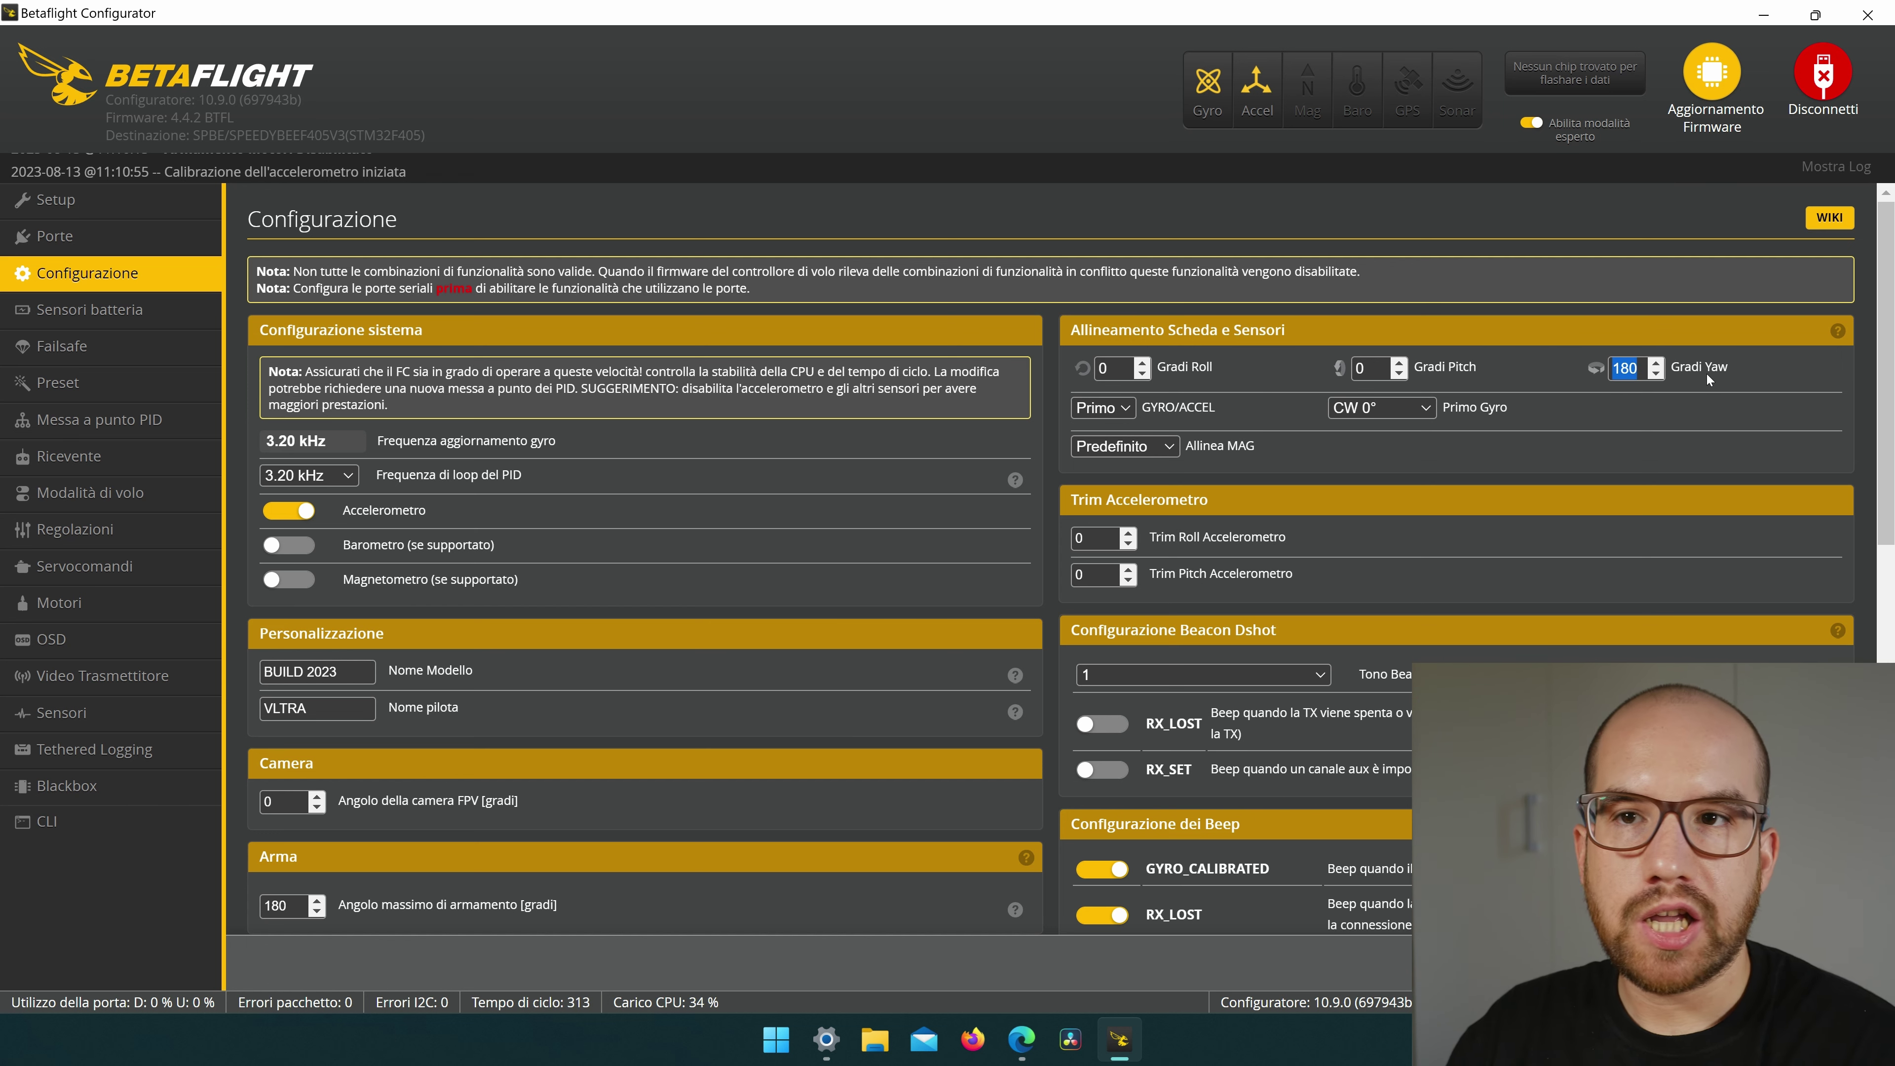
pyautogui.write('0')
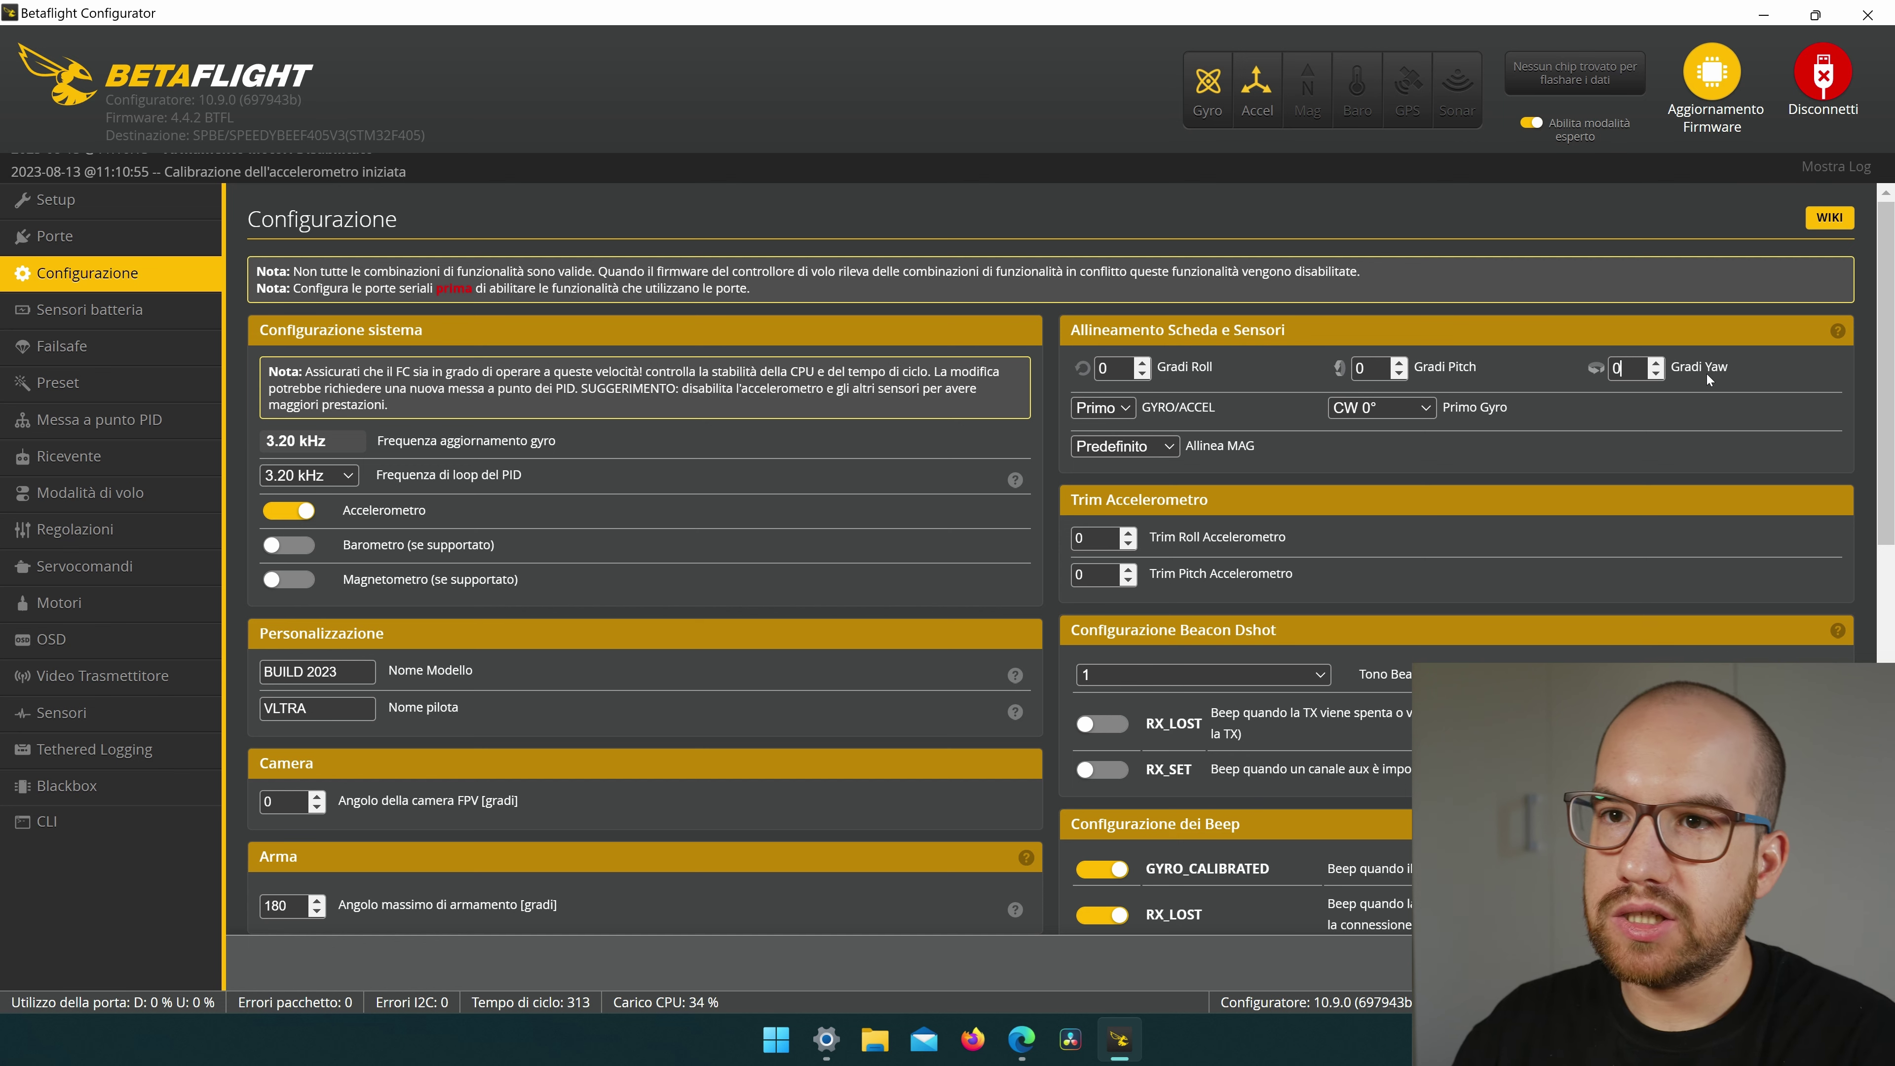
pyautogui.press('BackSpace')
pyautogui.write('180')
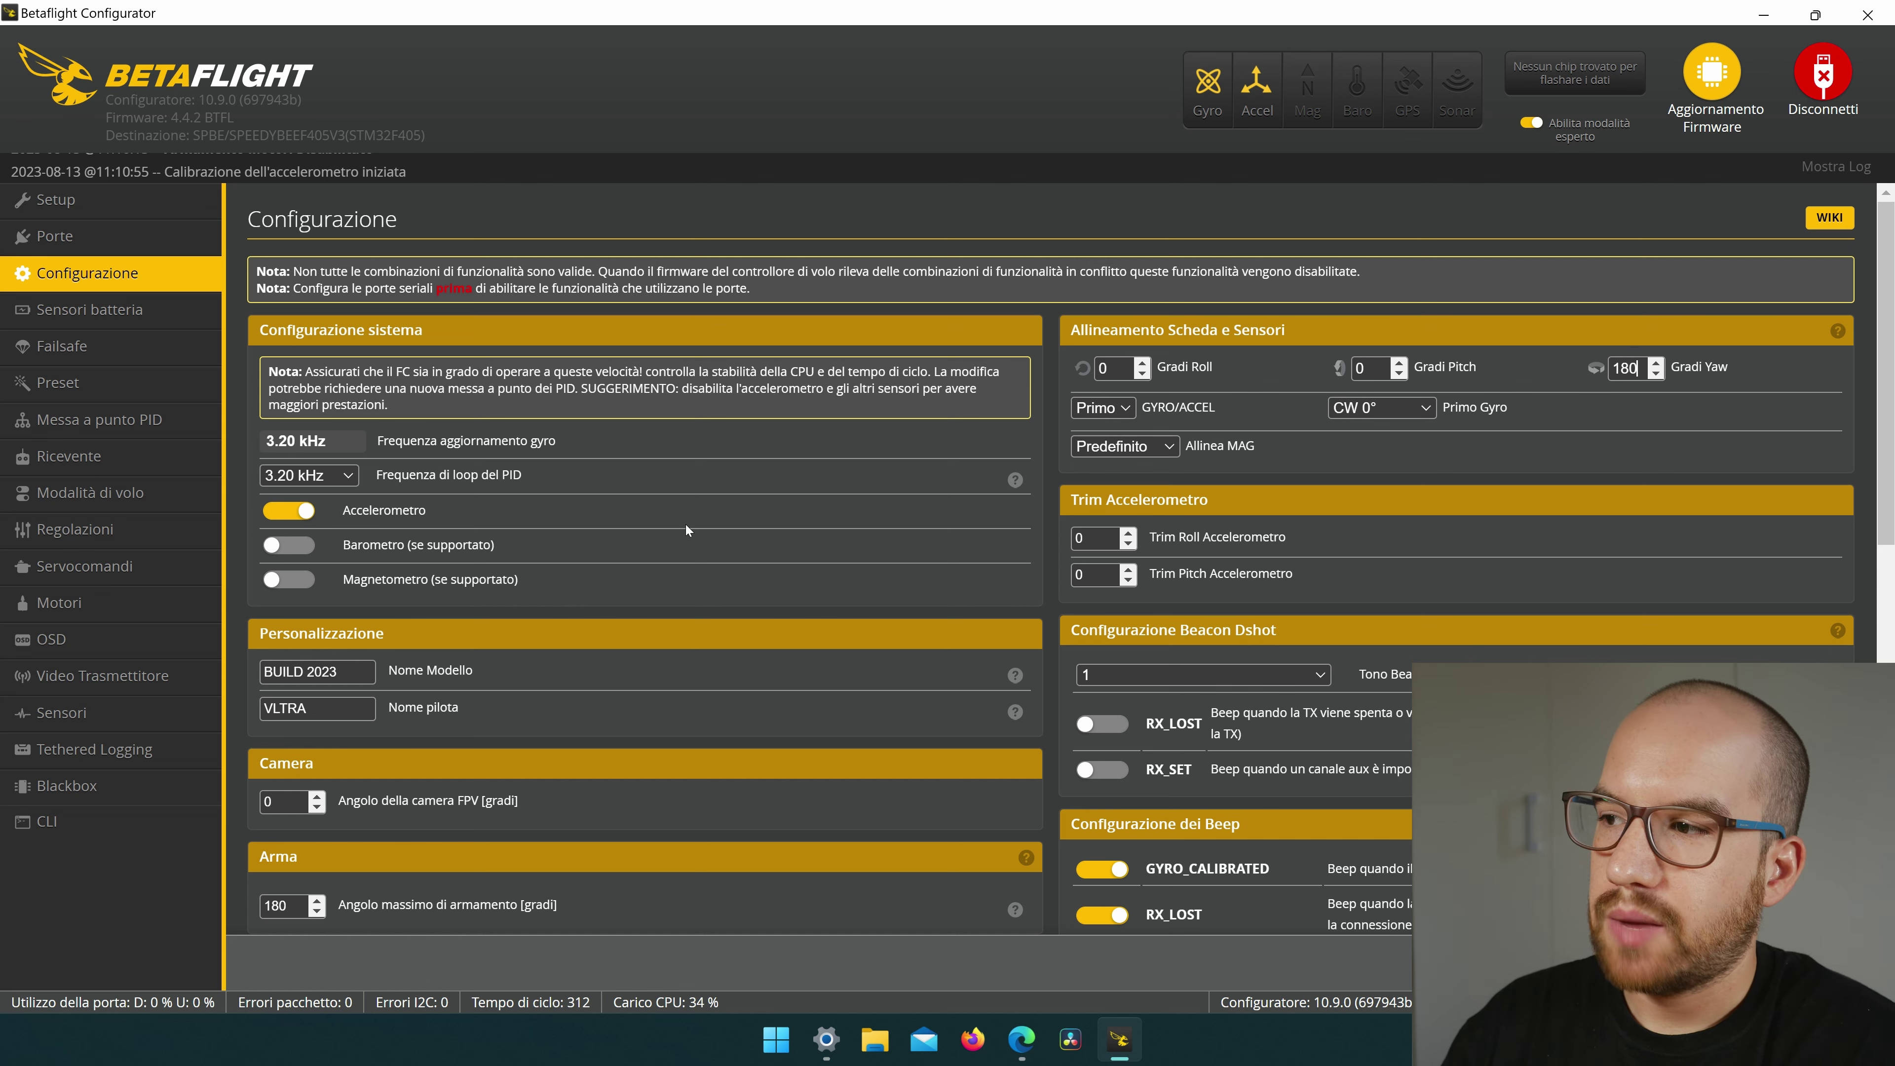
# Check the maximum arming angle in the configuration settings.
pyautogui.scroll(-3, 716, 523)
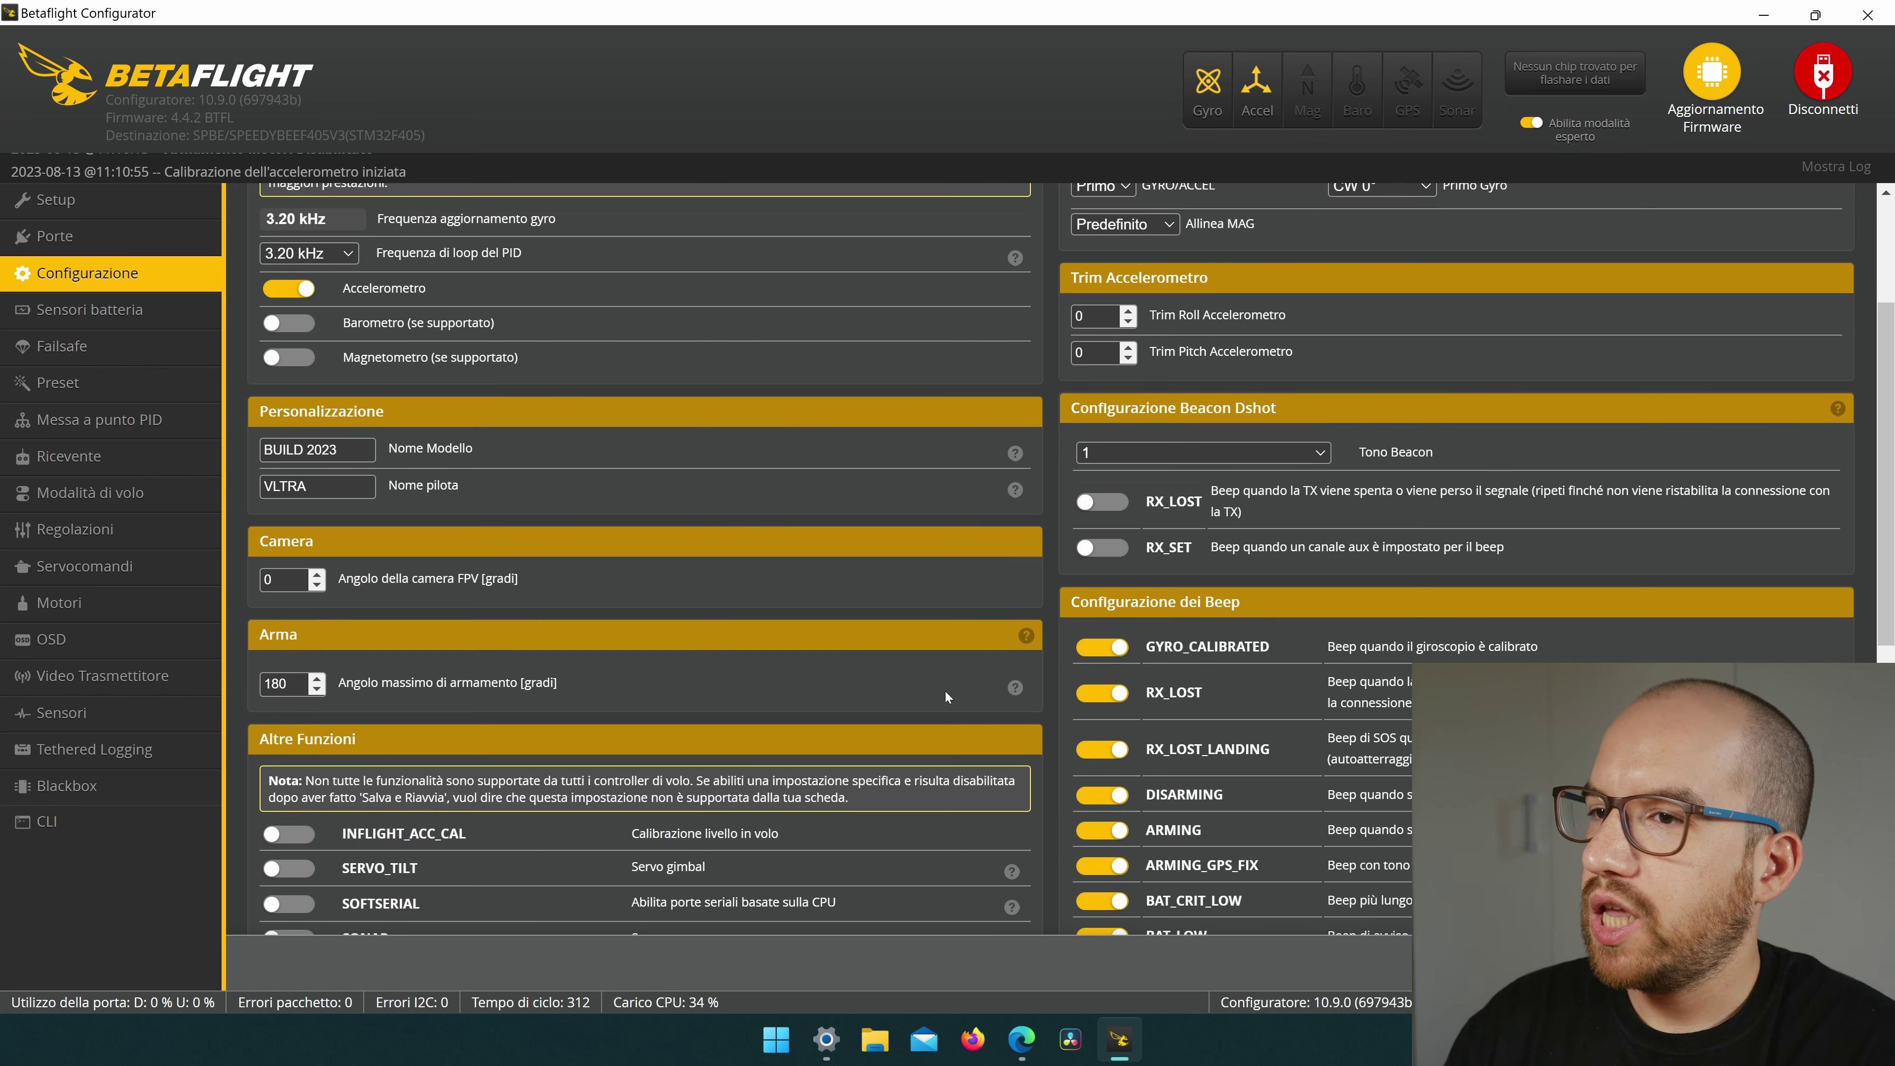
pyautogui.doubleClick(298, 684)
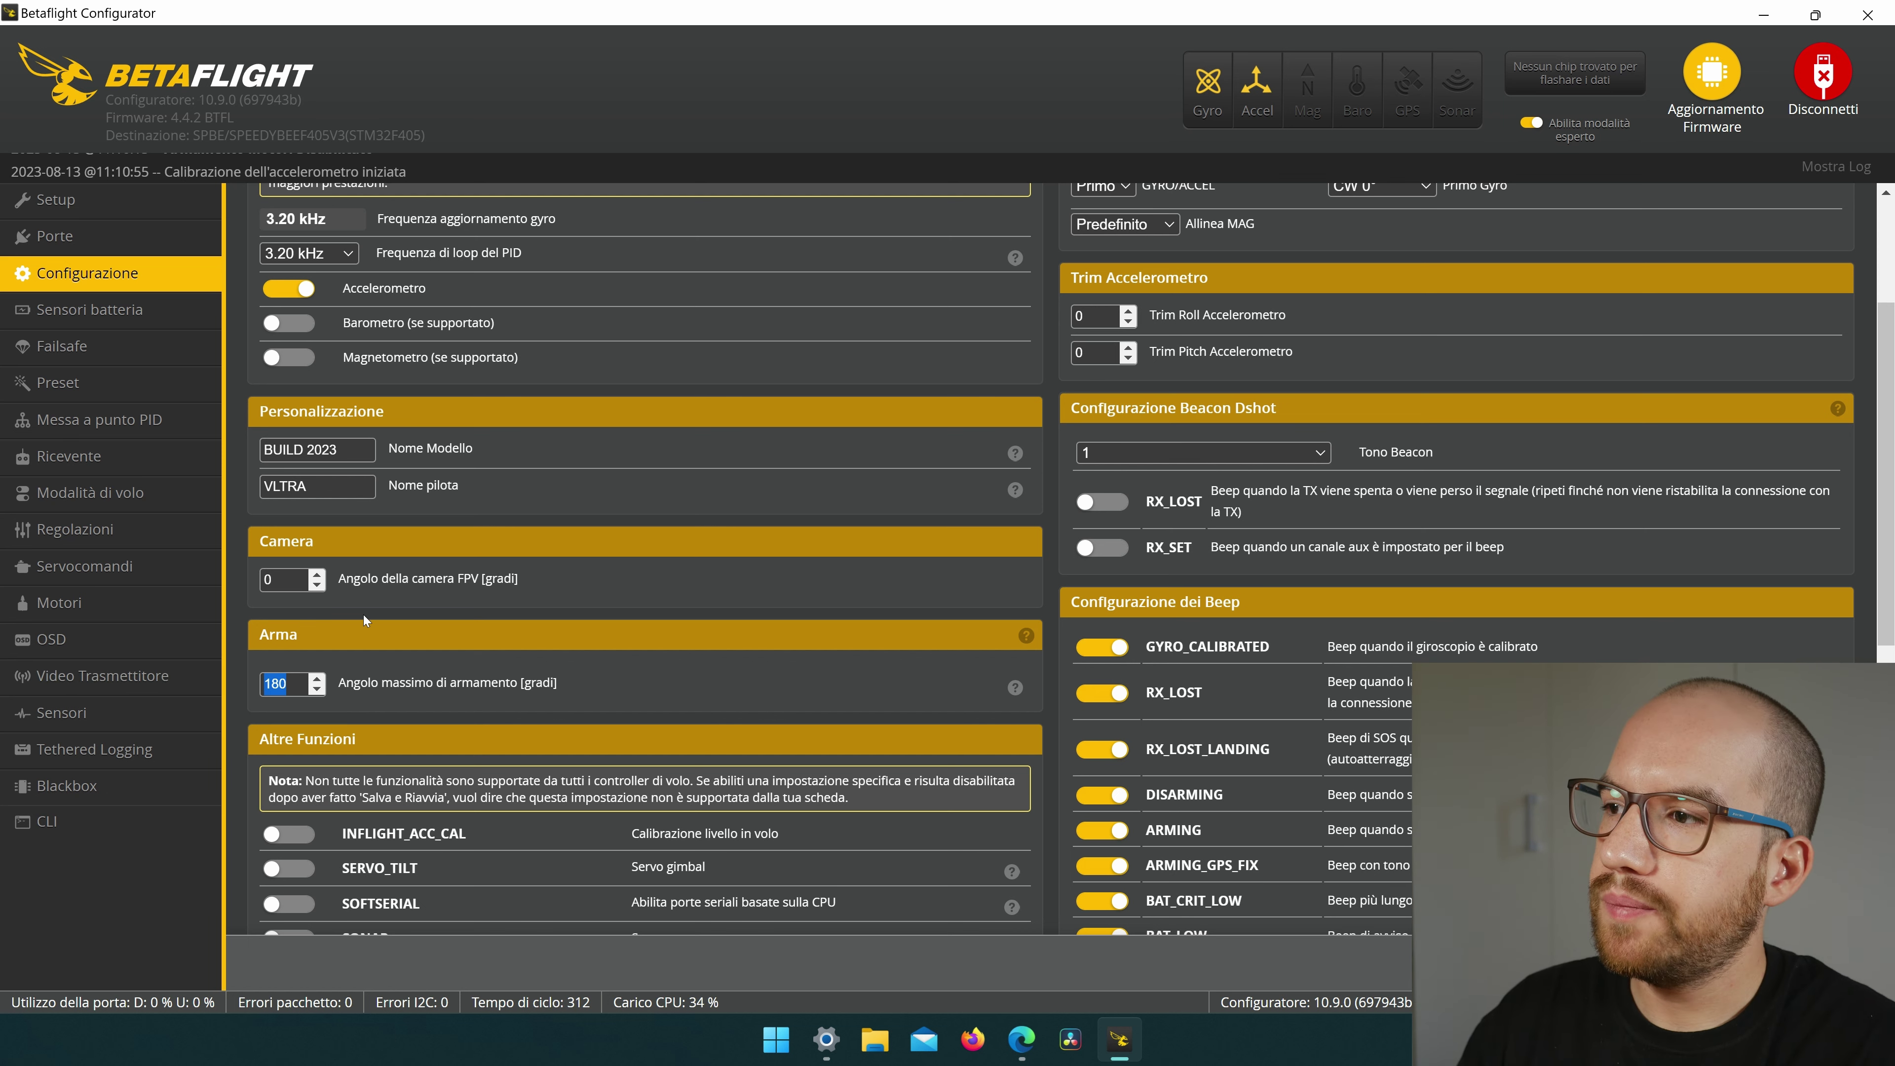
pyautogui.click(740, 677)
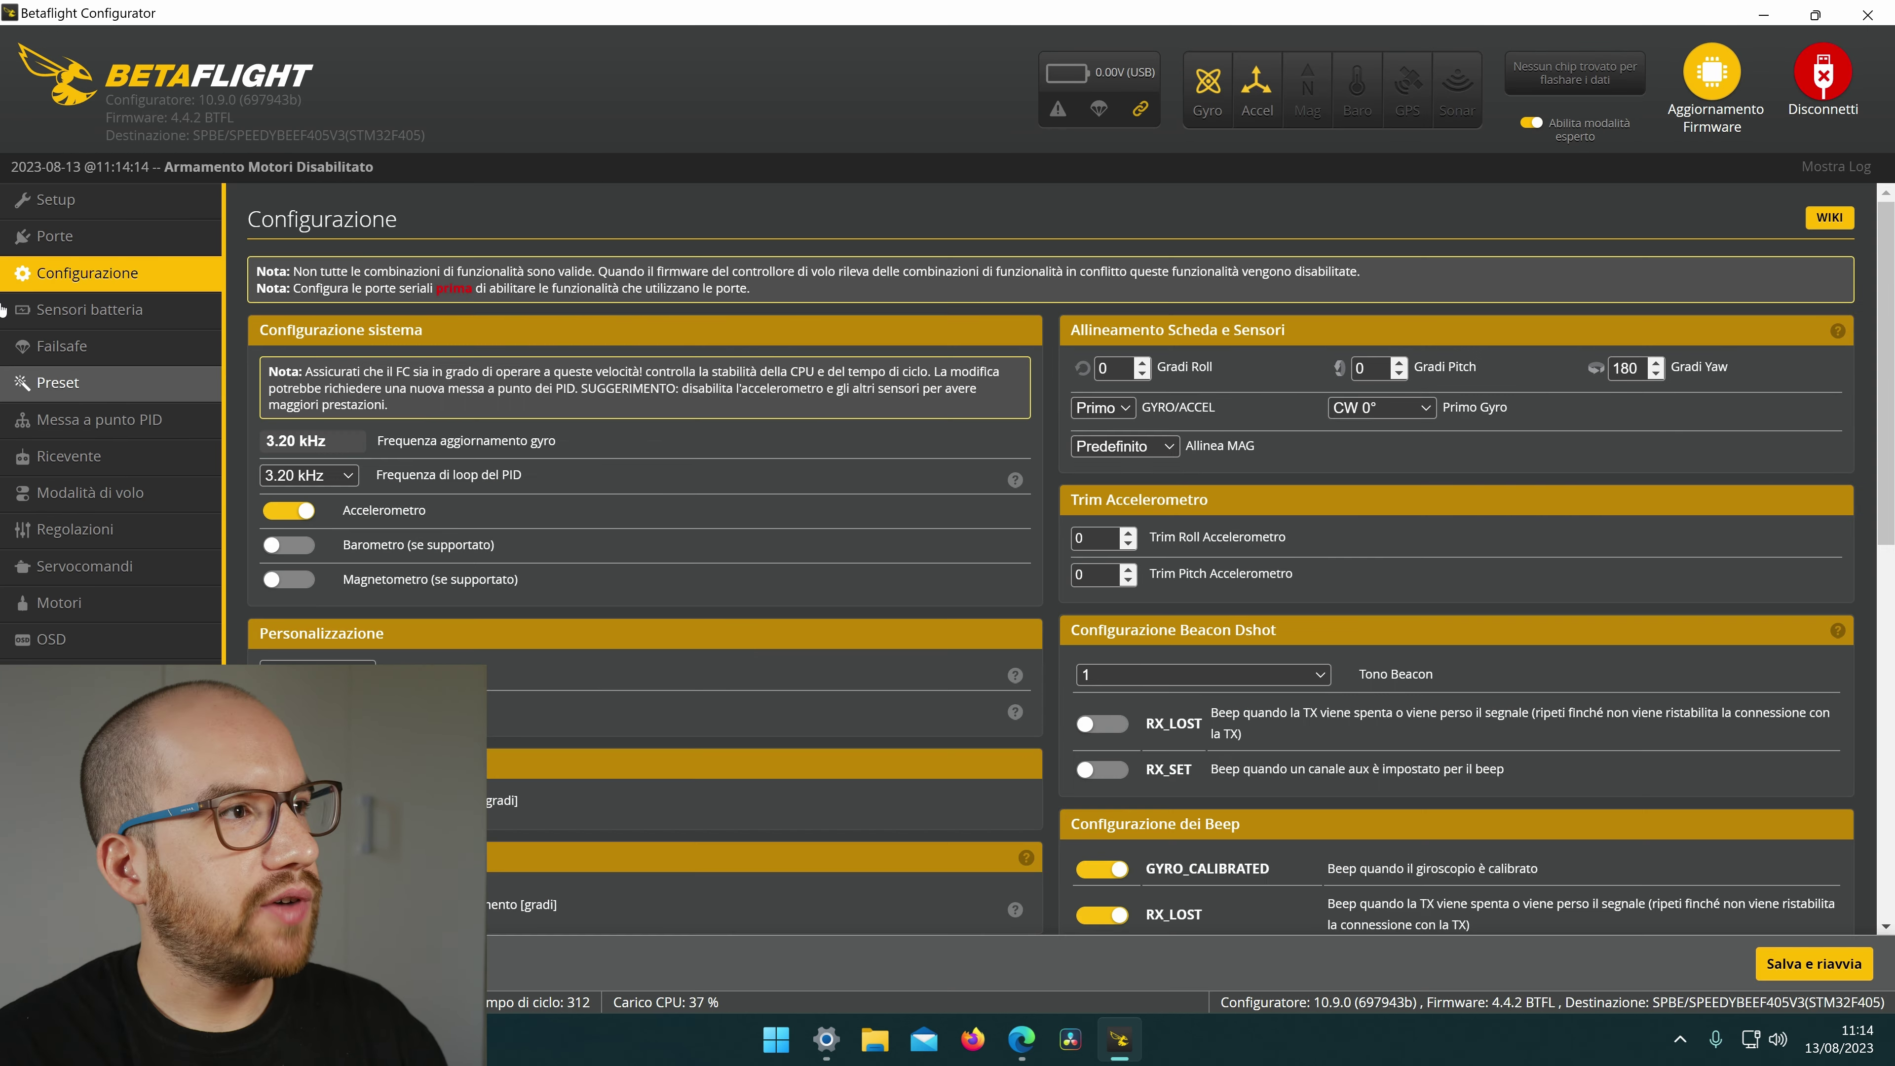
# Review the model orientation in Setup, the battery sensor settings and the failsafe settings.
pyautogui.click(74, 204)
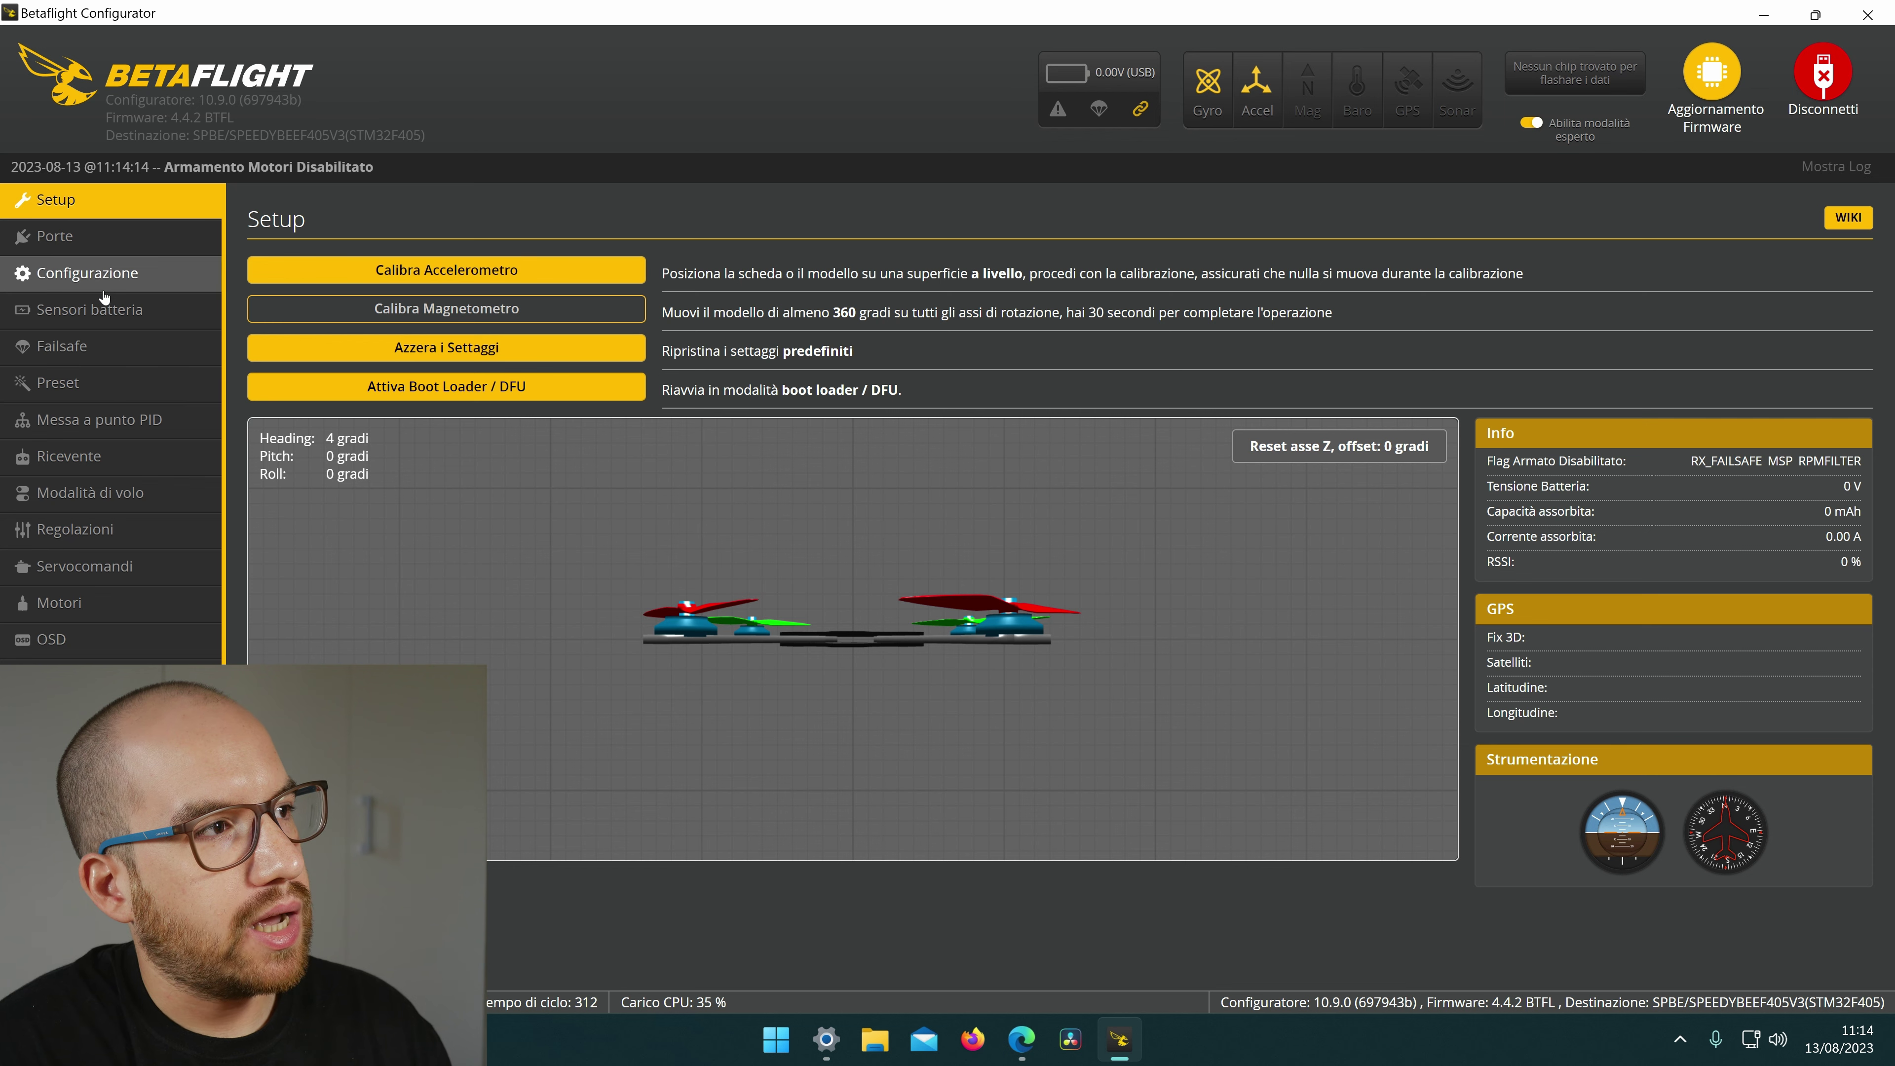
pyautogui.click(73, 321)
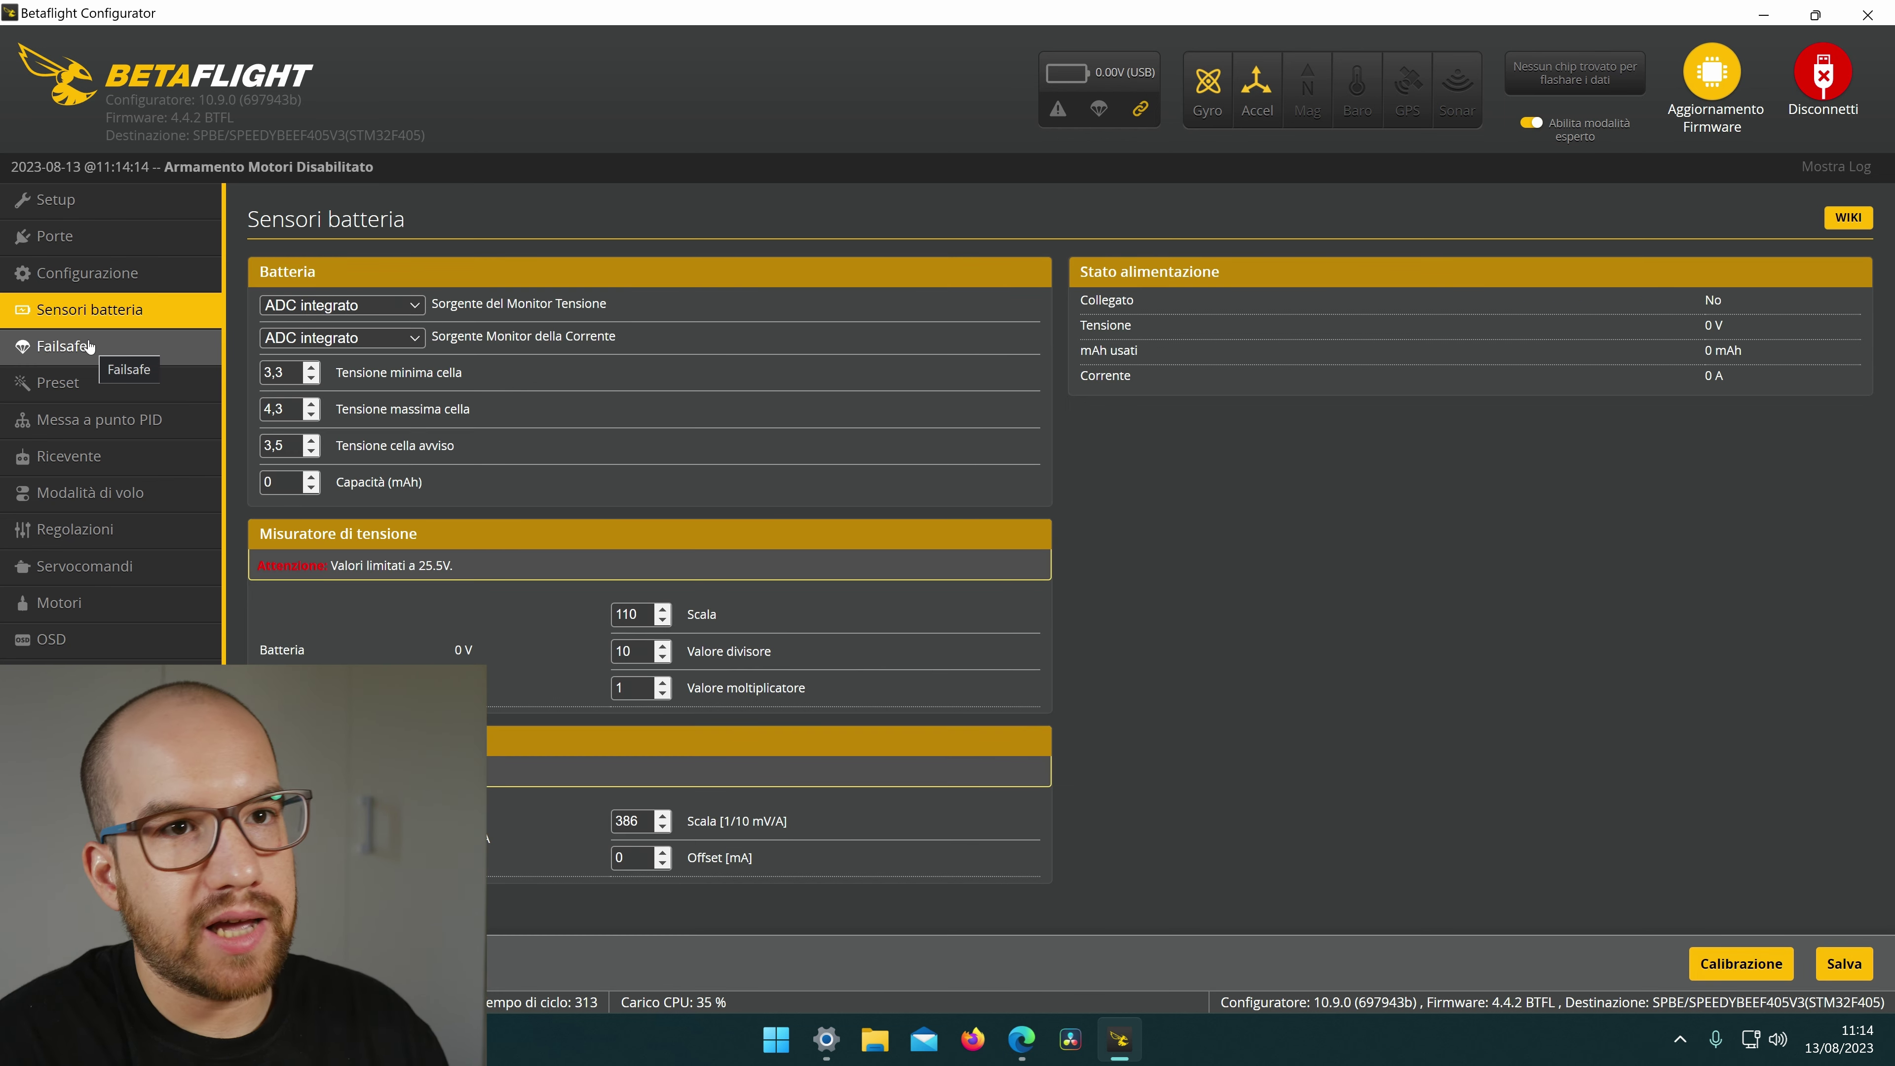
pyautogui.click(87, 345)
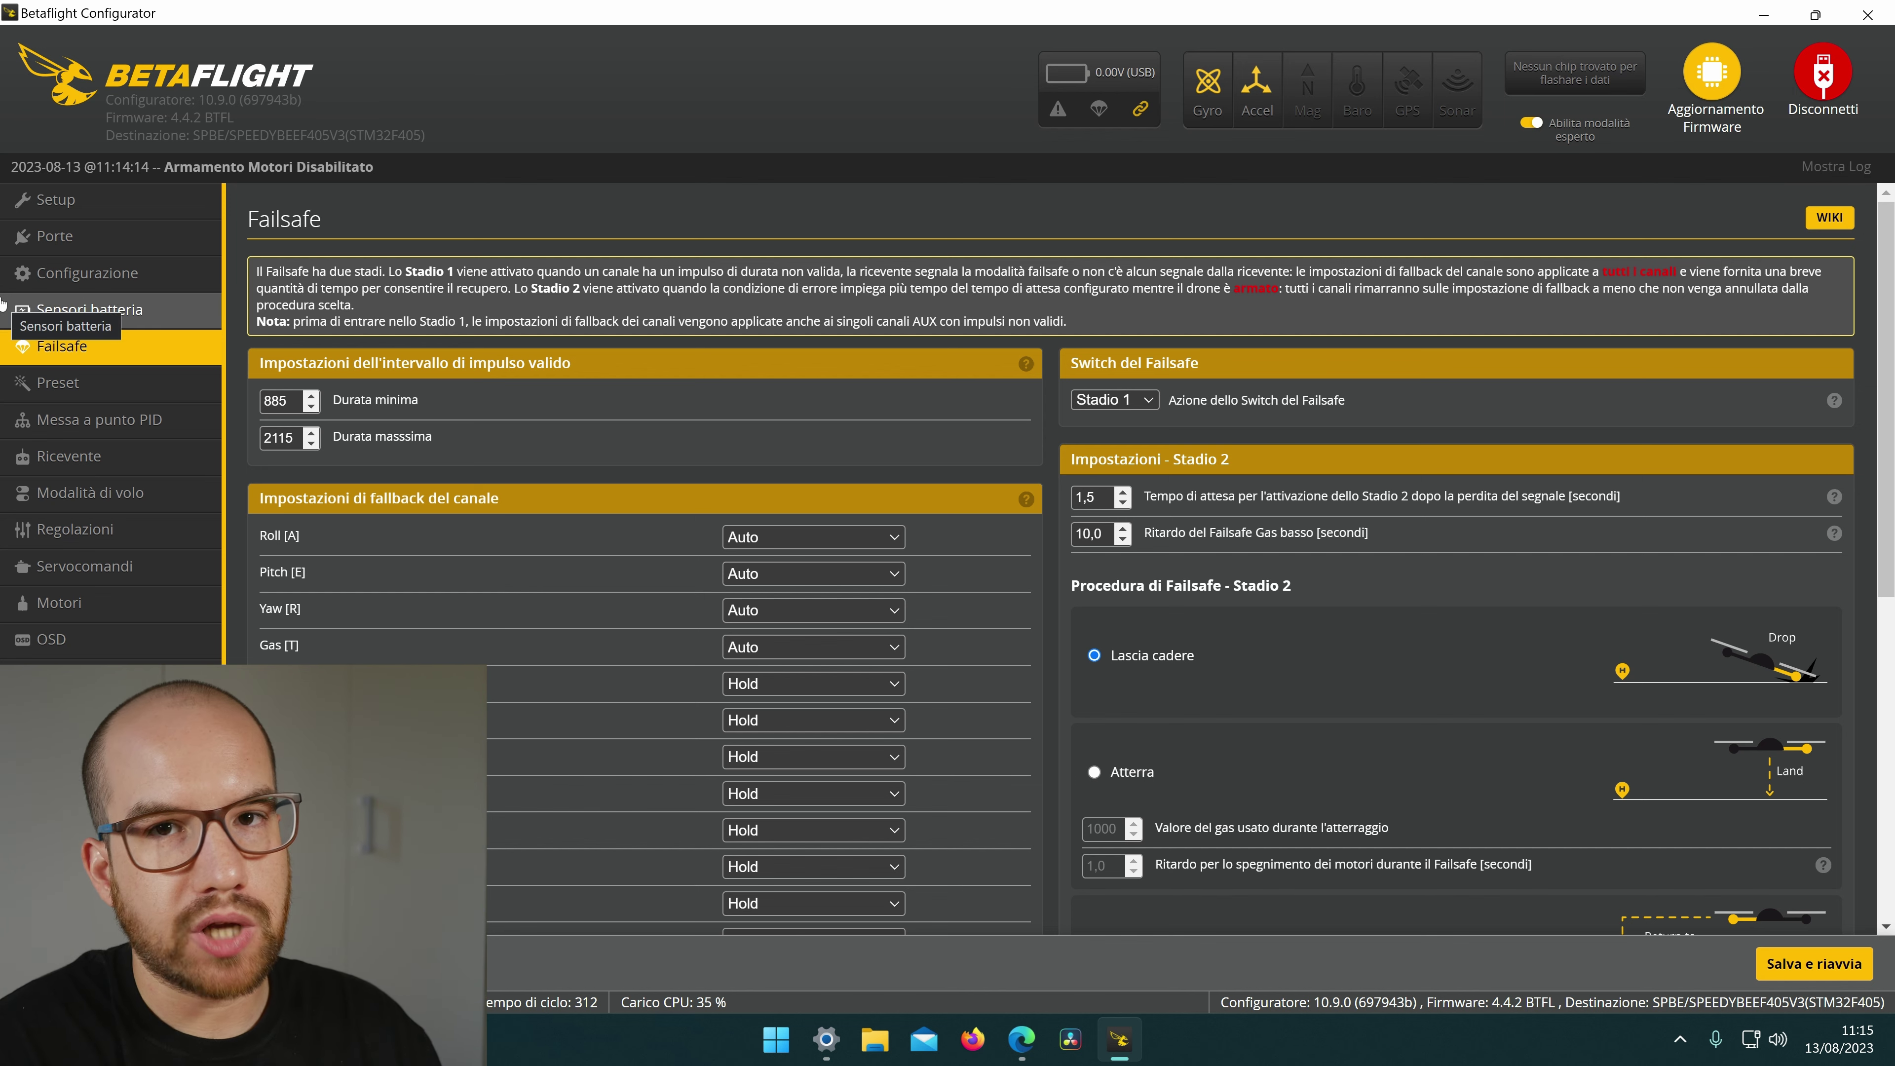
# Select the preset "OSD for Fpv.wtf, DJI O3, Avatar HD" with displayport and MSP VTX enabled on uart 1.
pyautogui.click(57, 382)
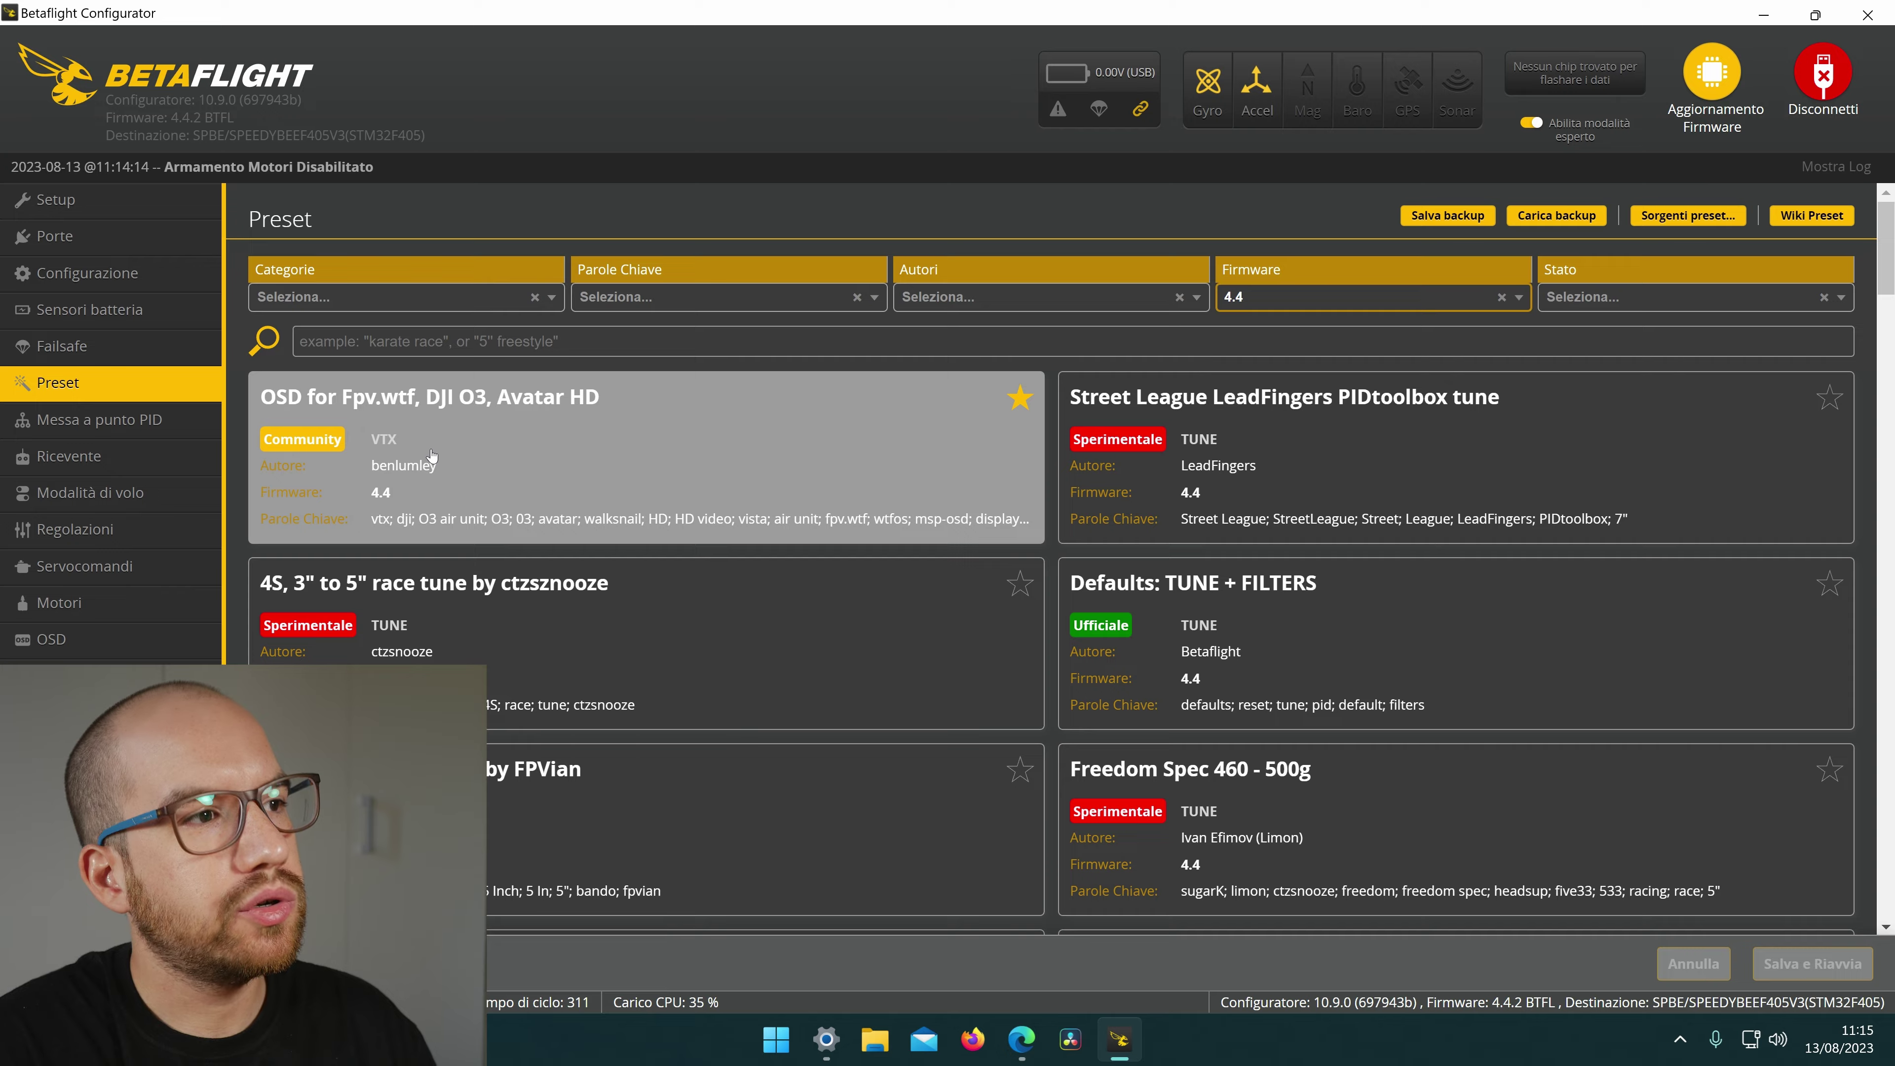
pyautogui.click(573, 476)
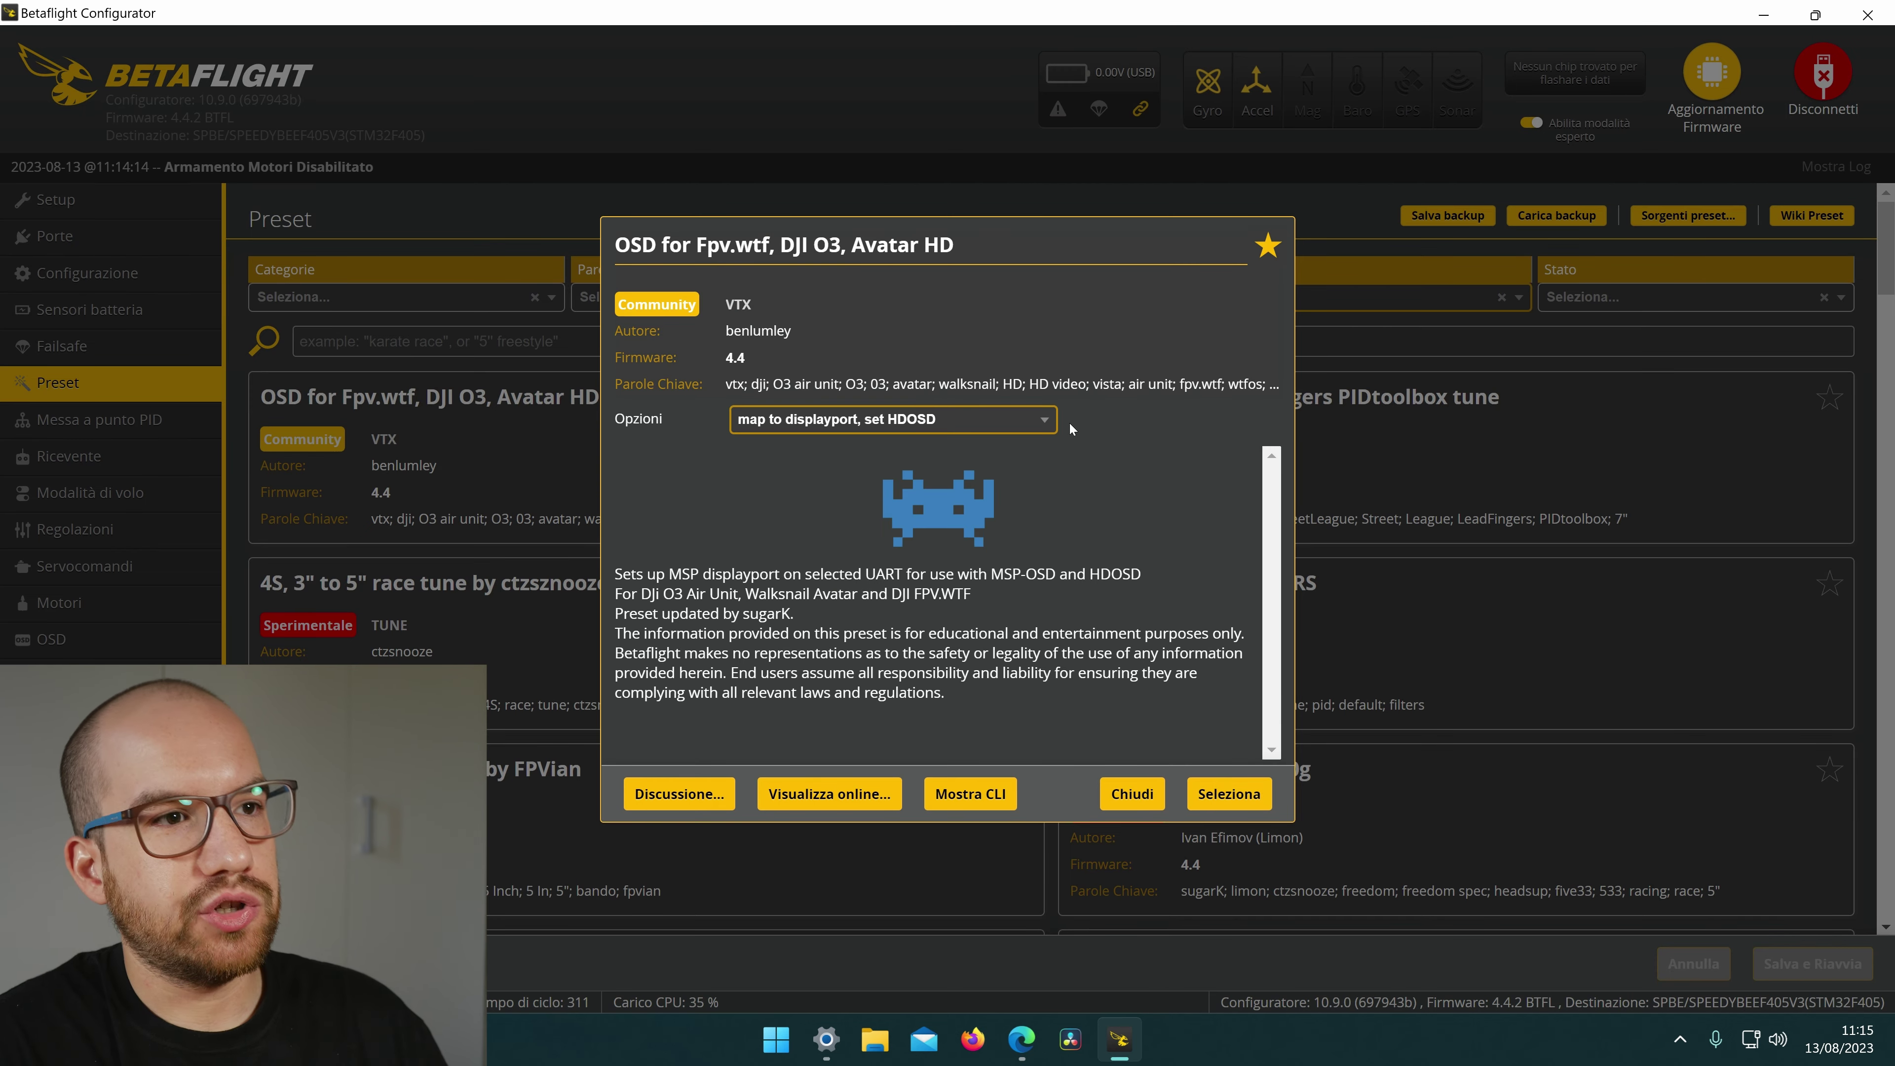
pyautogui.click(1029, 424)
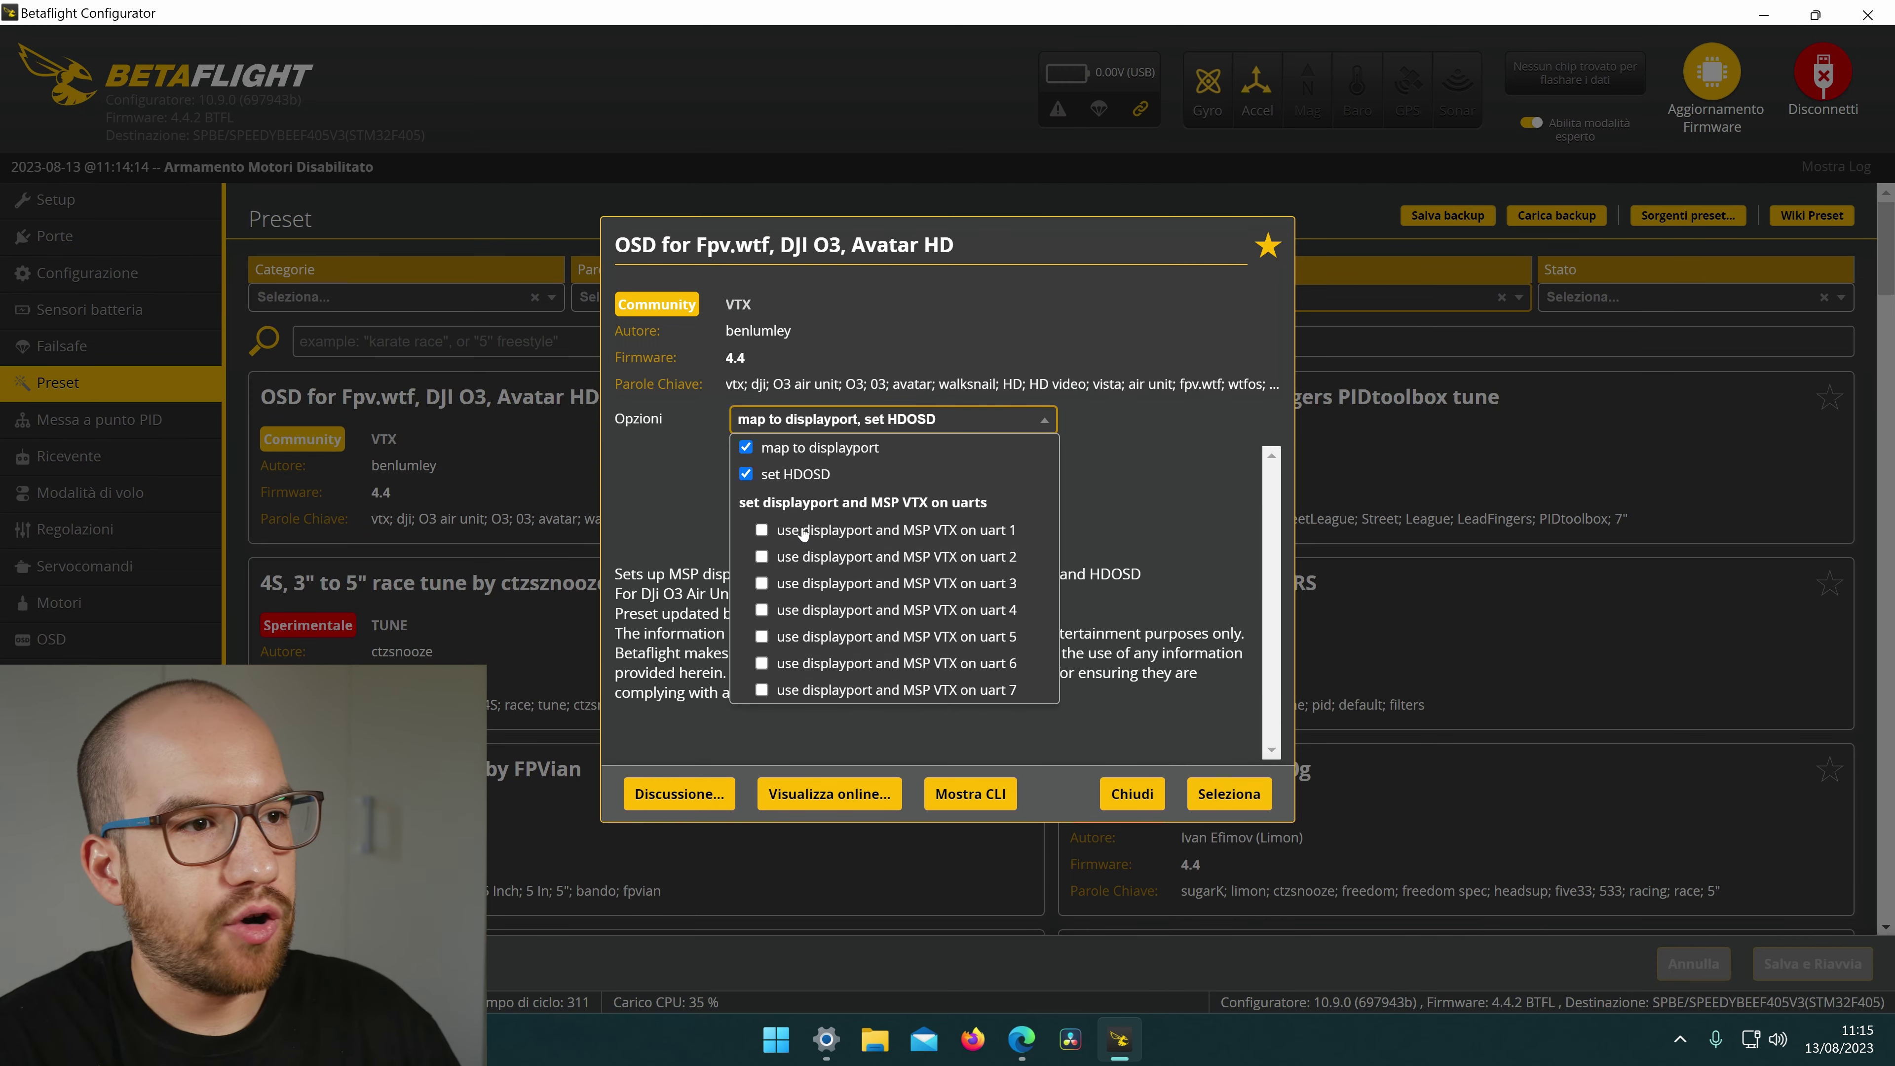
pyautogui.click(762, 530)
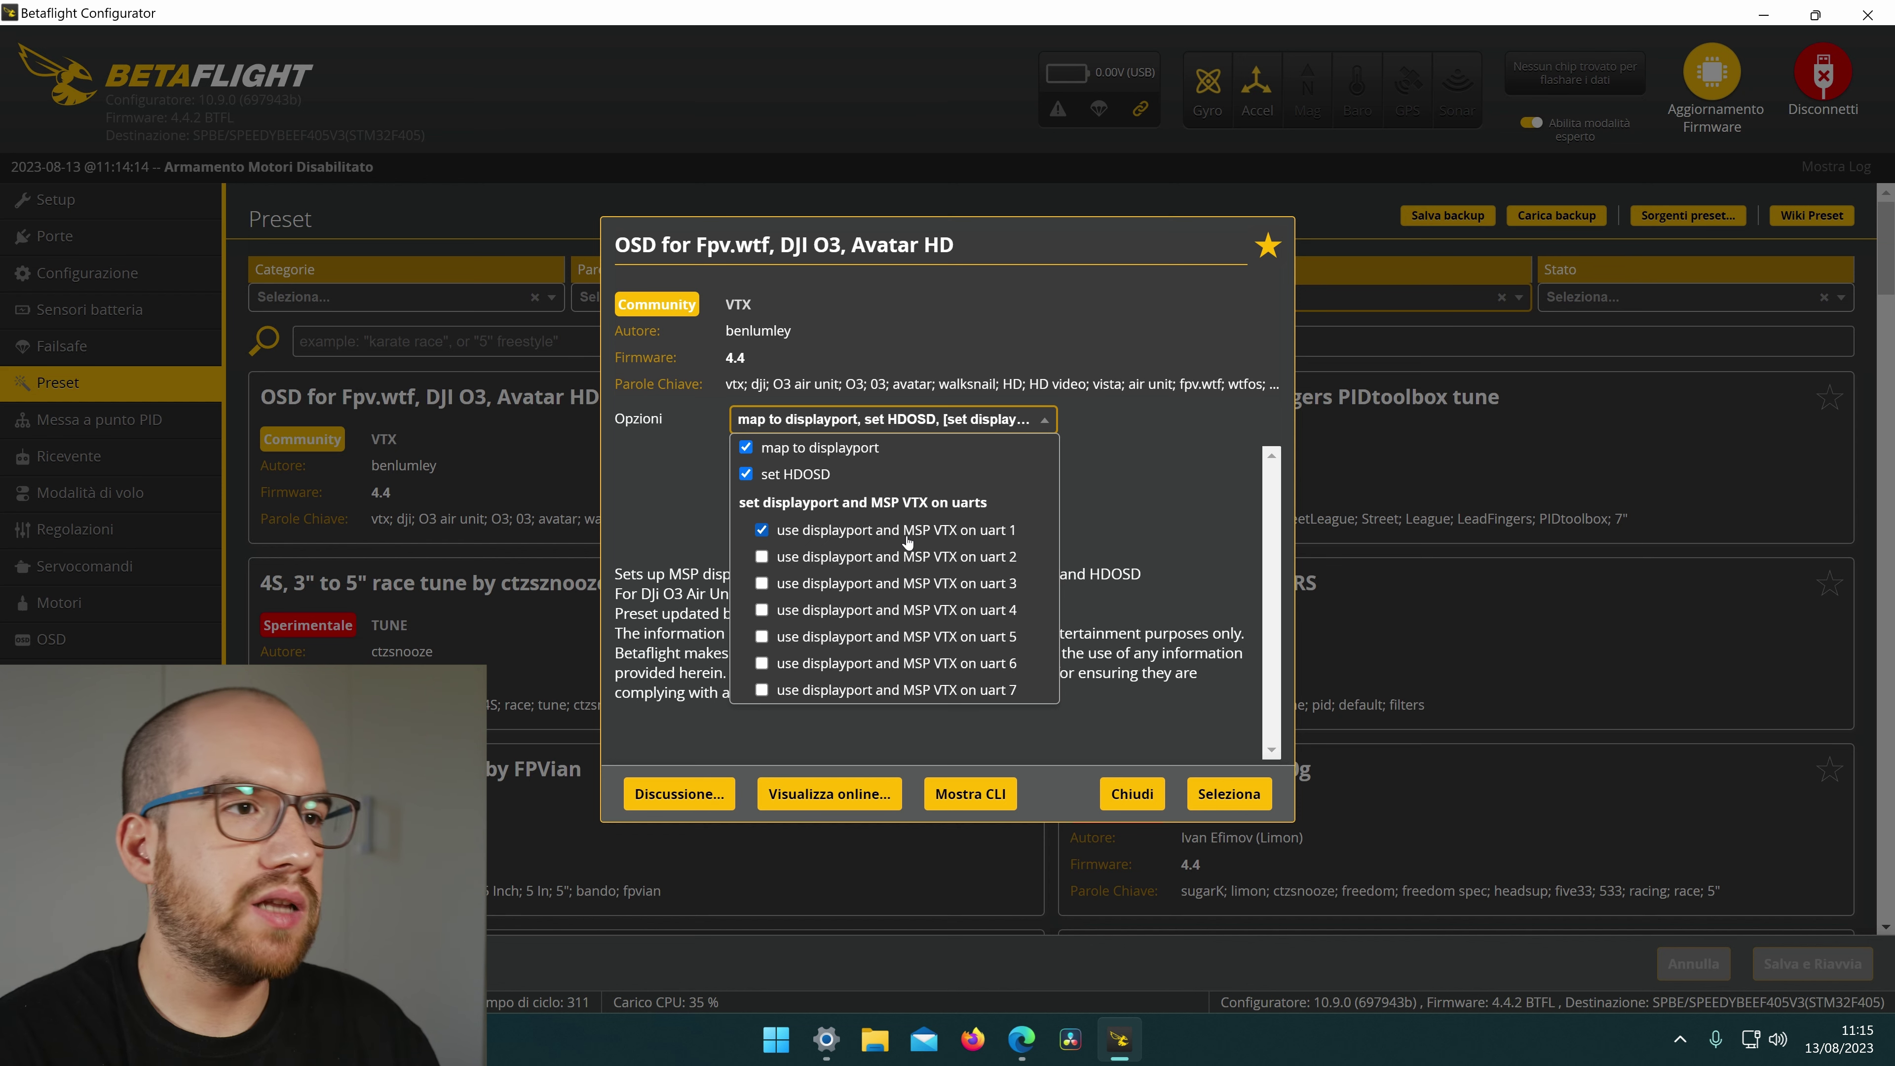
pyautogui.click(1147, 451)
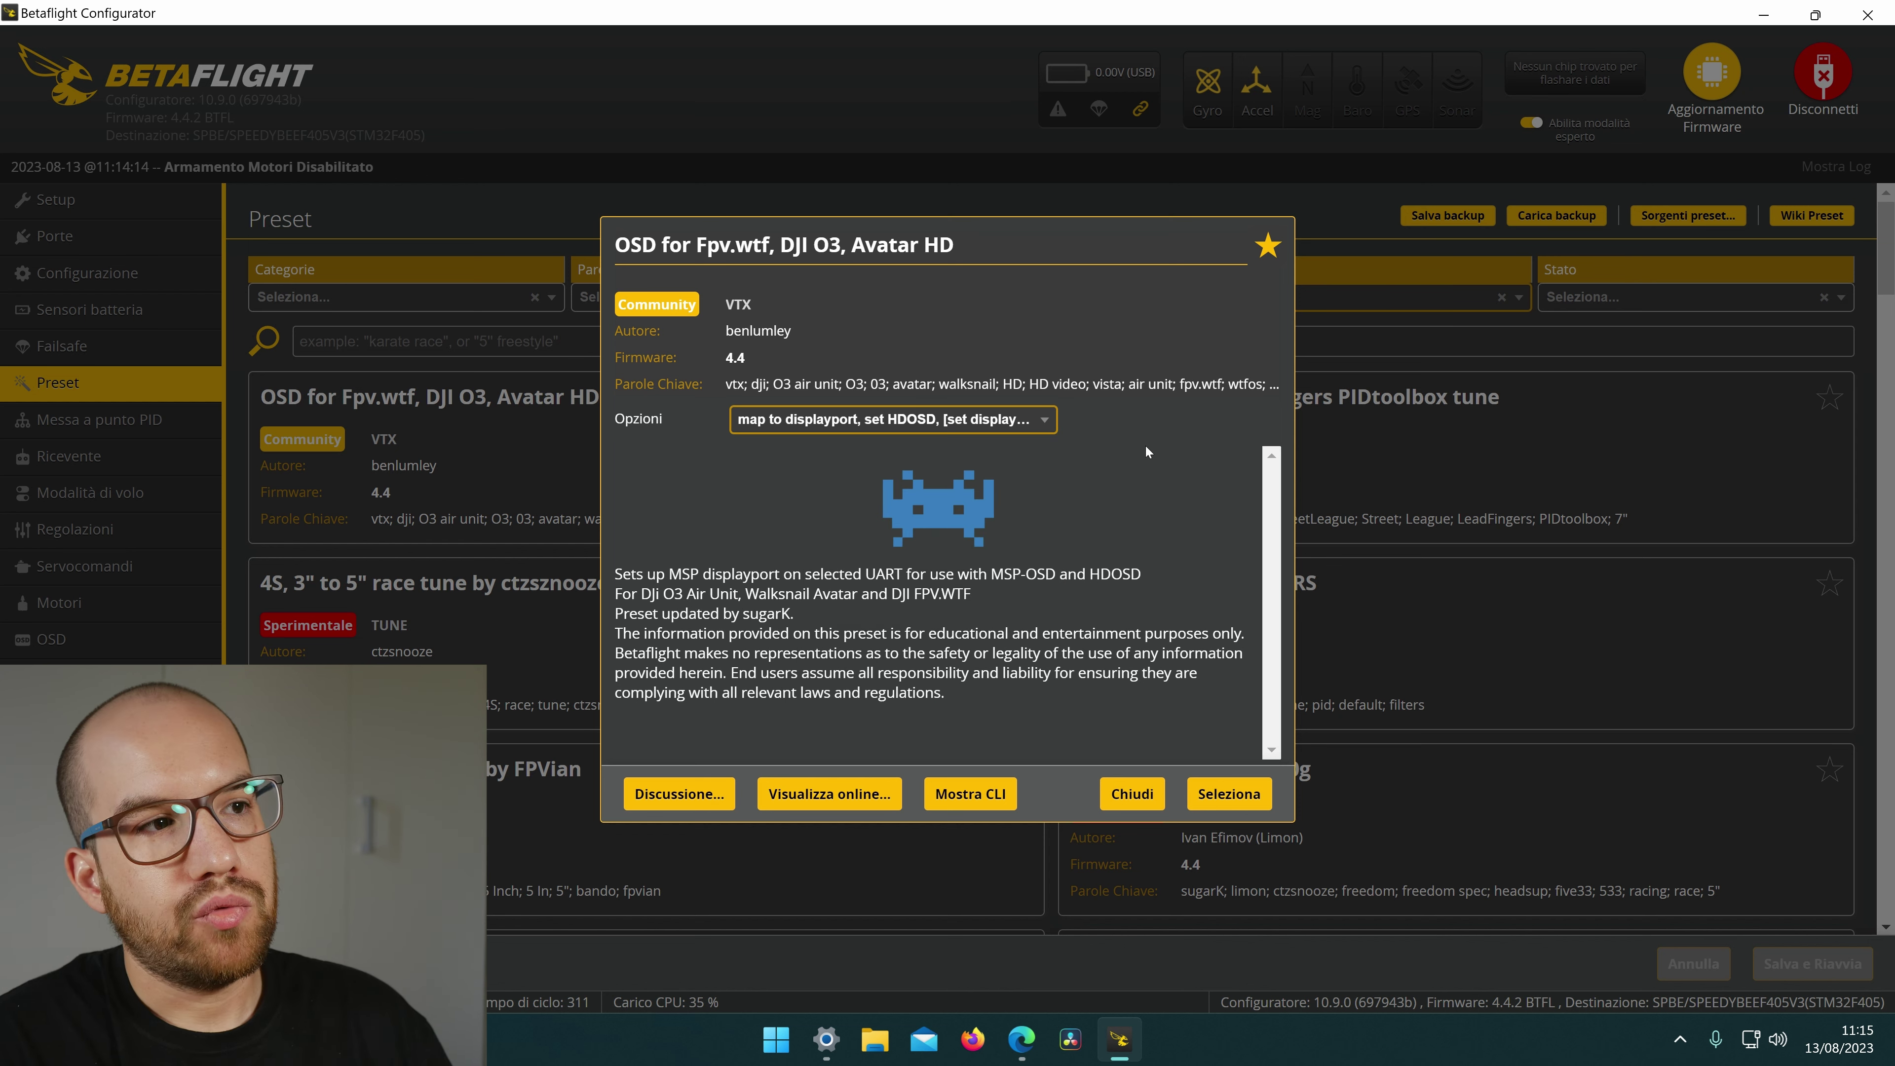
pyautogui.click(1249, 803)
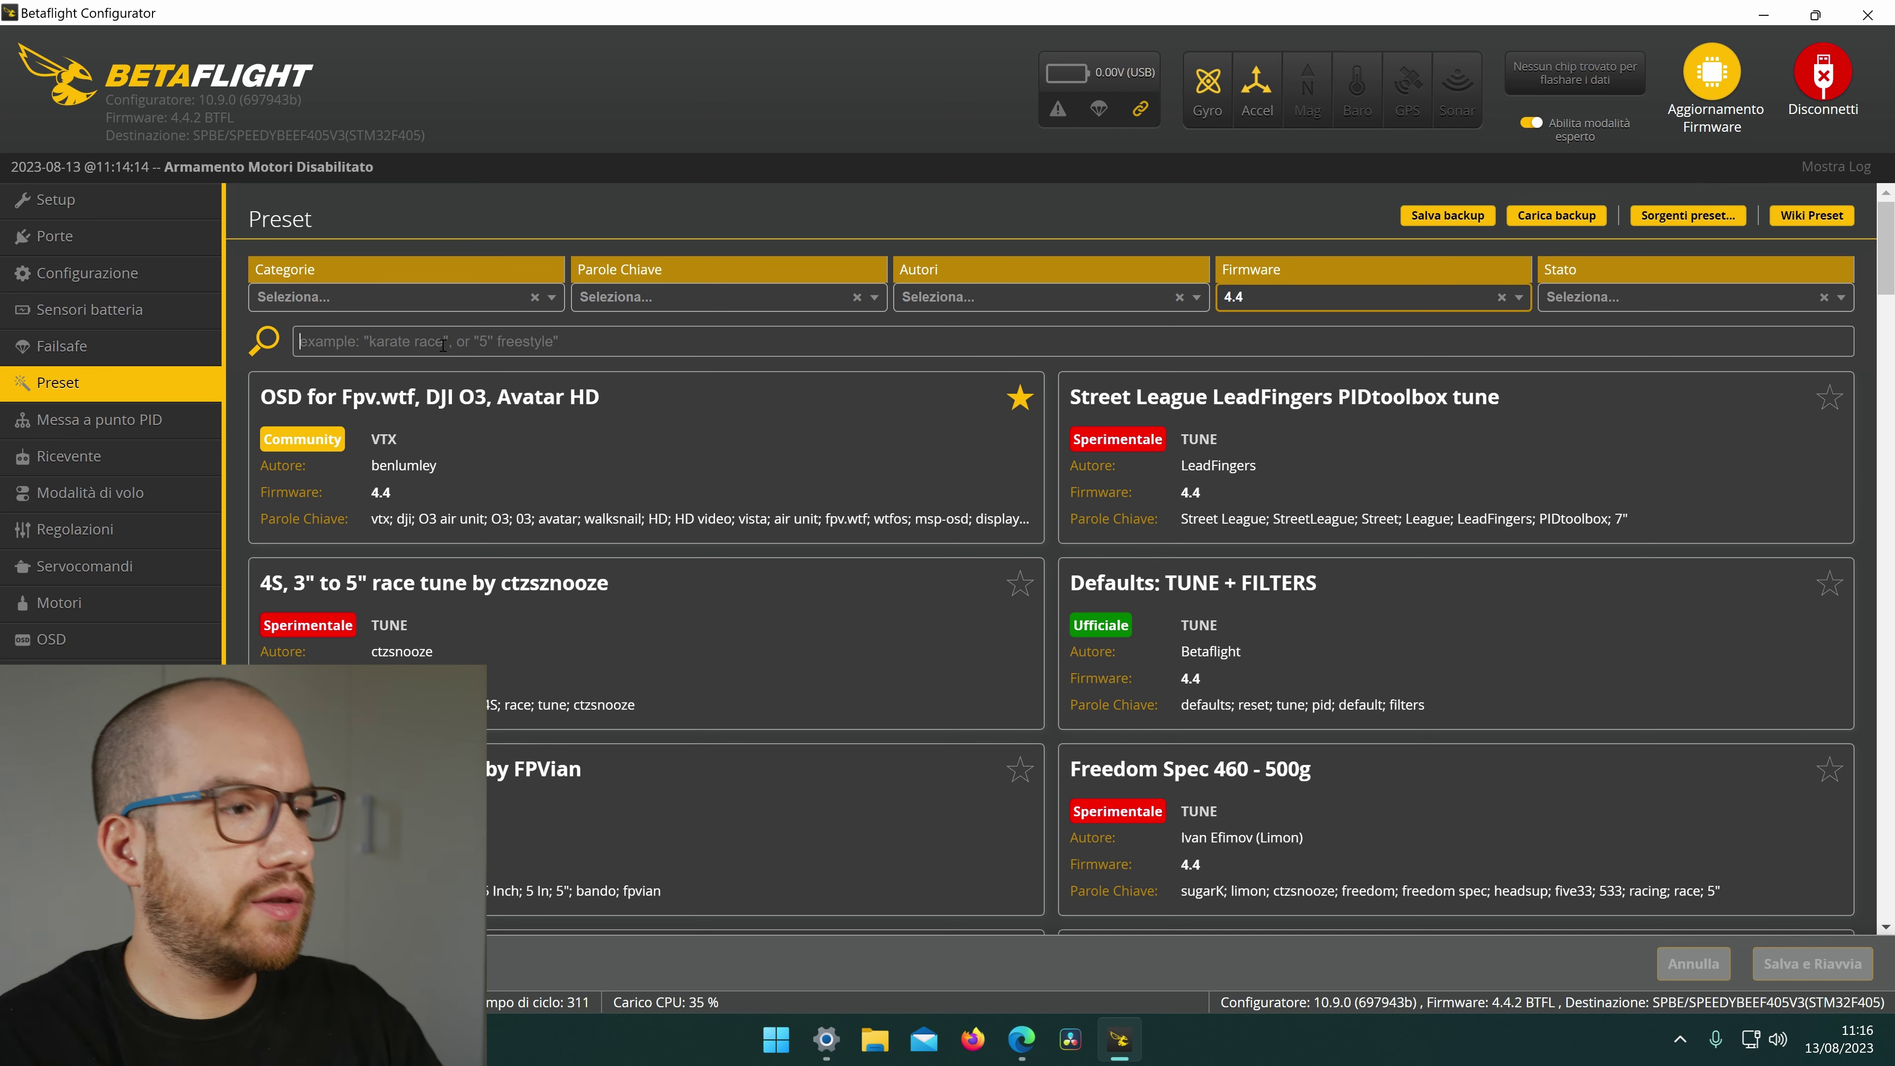
# Search the presets for "elrs" and open the ExpressLRS 500Hz preset.
pyautogui.click(443, 345)
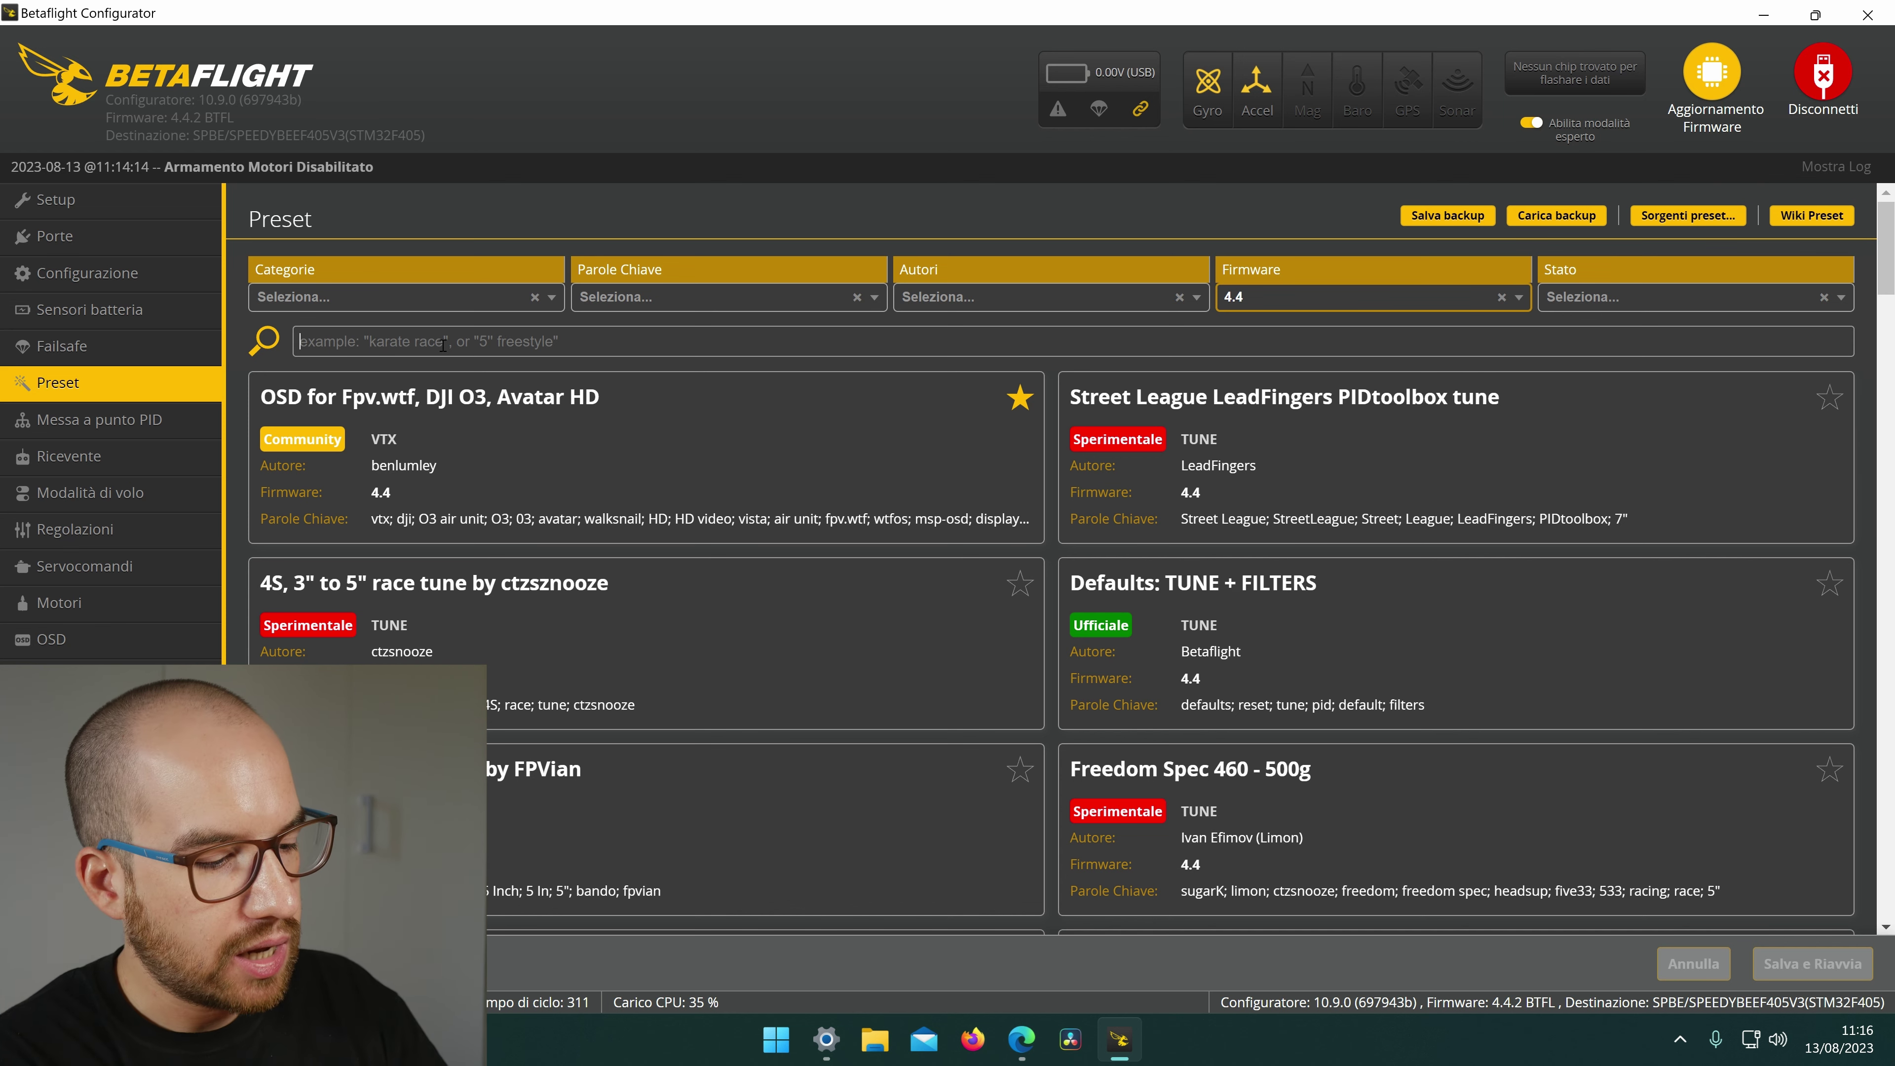
pyautogui.write('elrs')
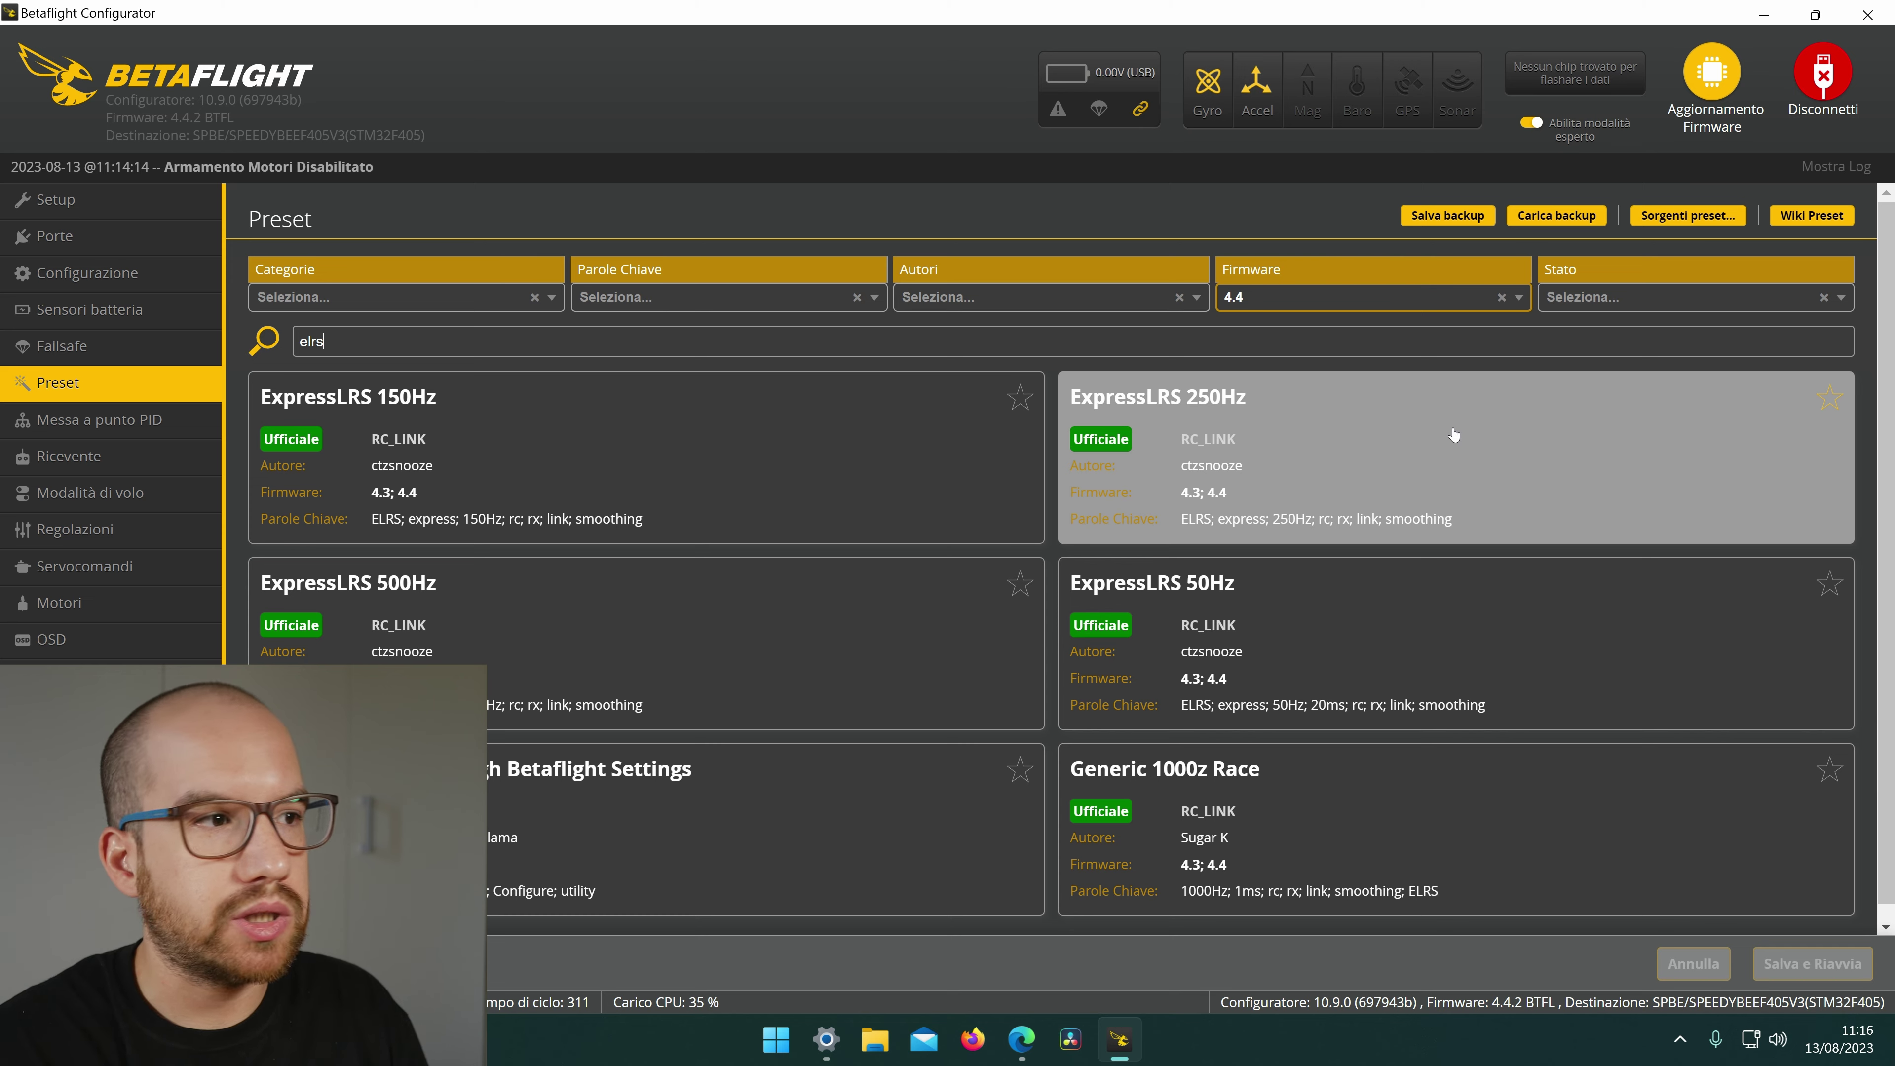
pyautogui.click(671, 701)
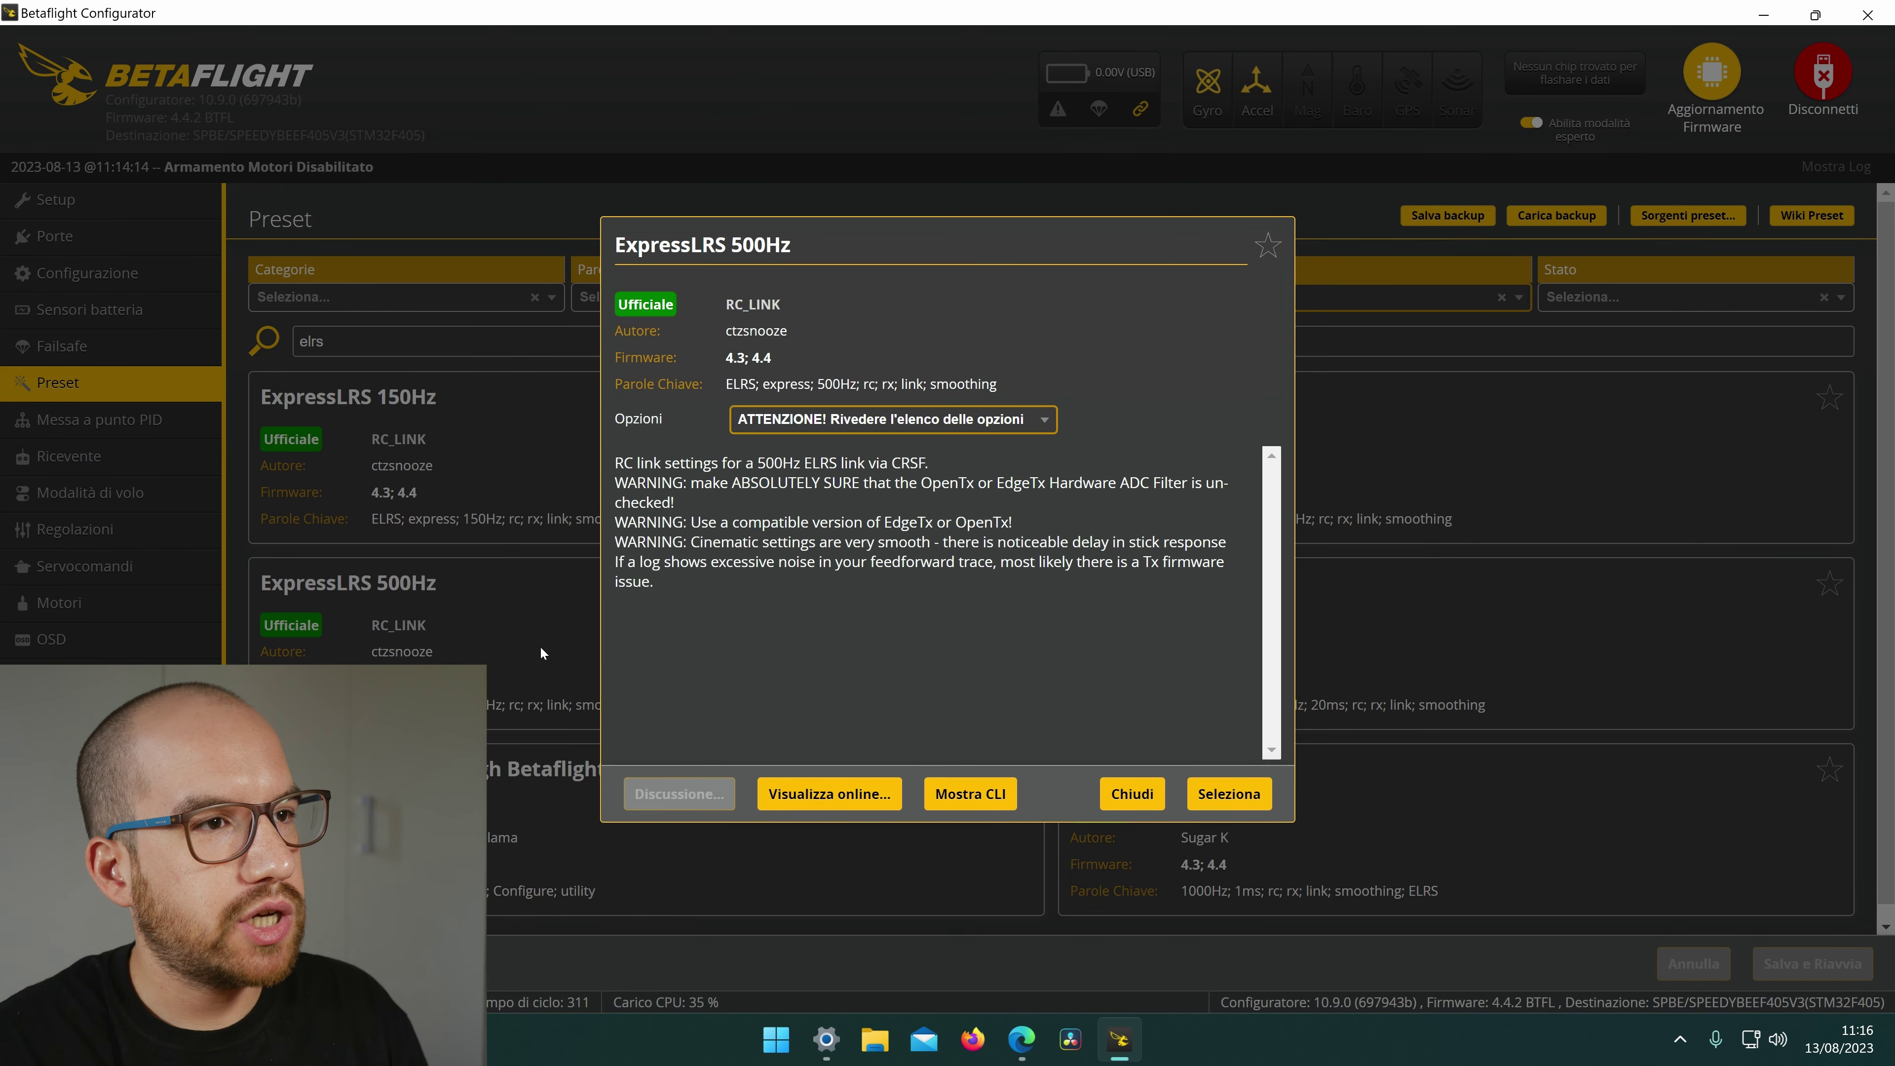
# Try the Race feedforward settings option for the preset's fine-tuning and settle on Freestyle.
pyautogui.click(1031, 419)
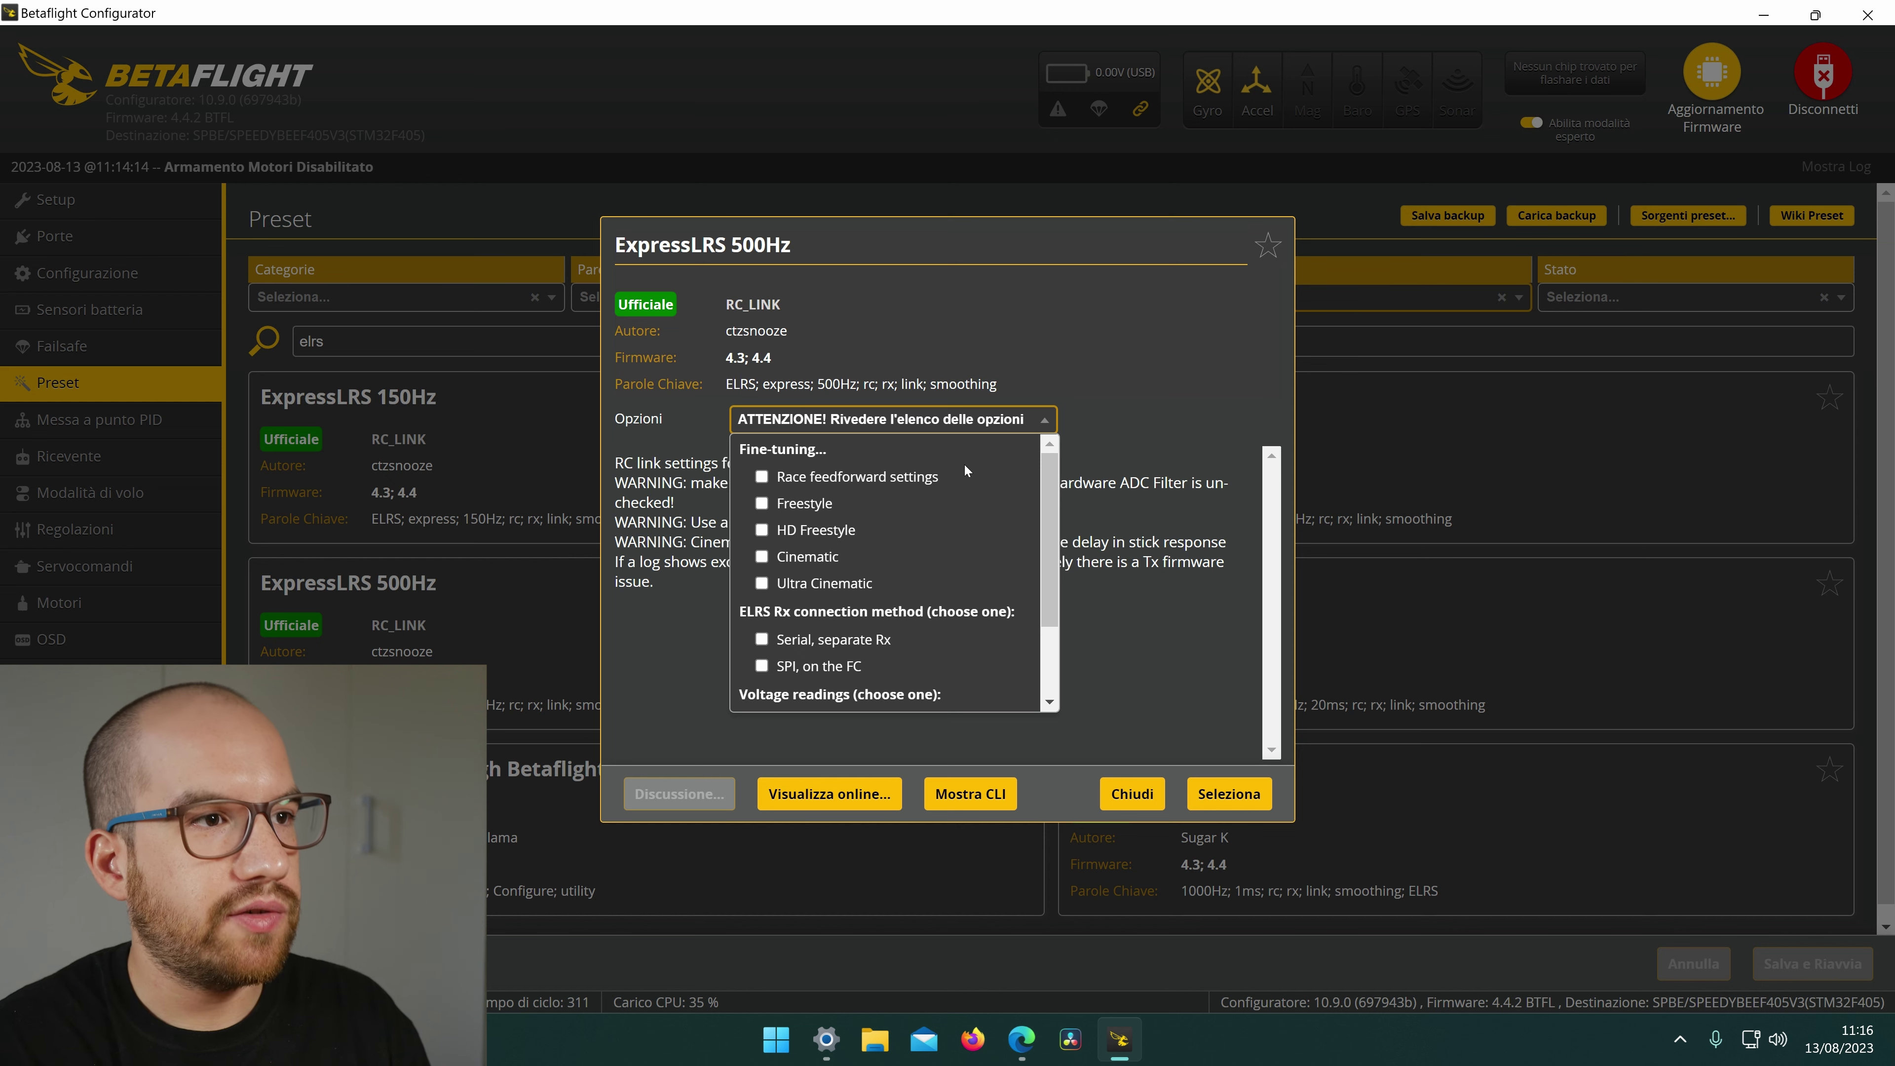
pyautogui.click(762, 504)
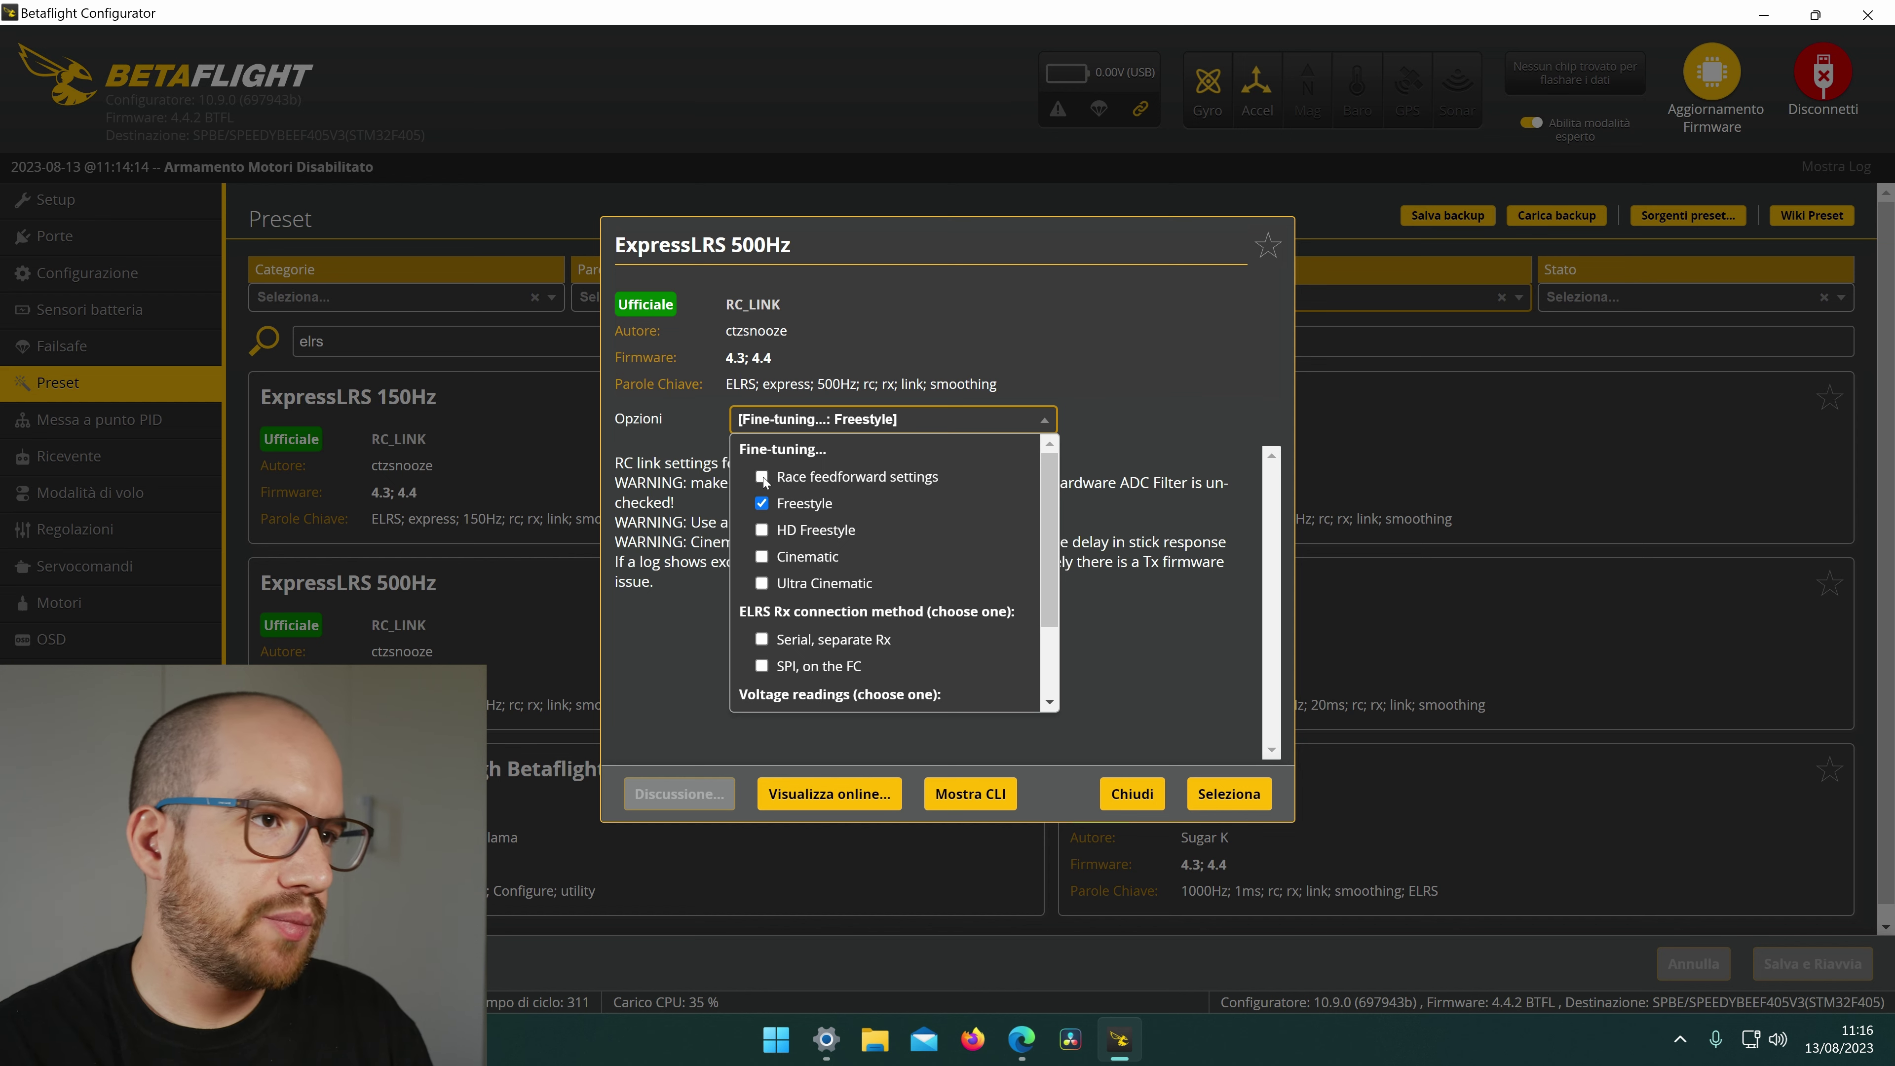
pyautogui.click(762, 477)
pyautogui.click(762, 503)
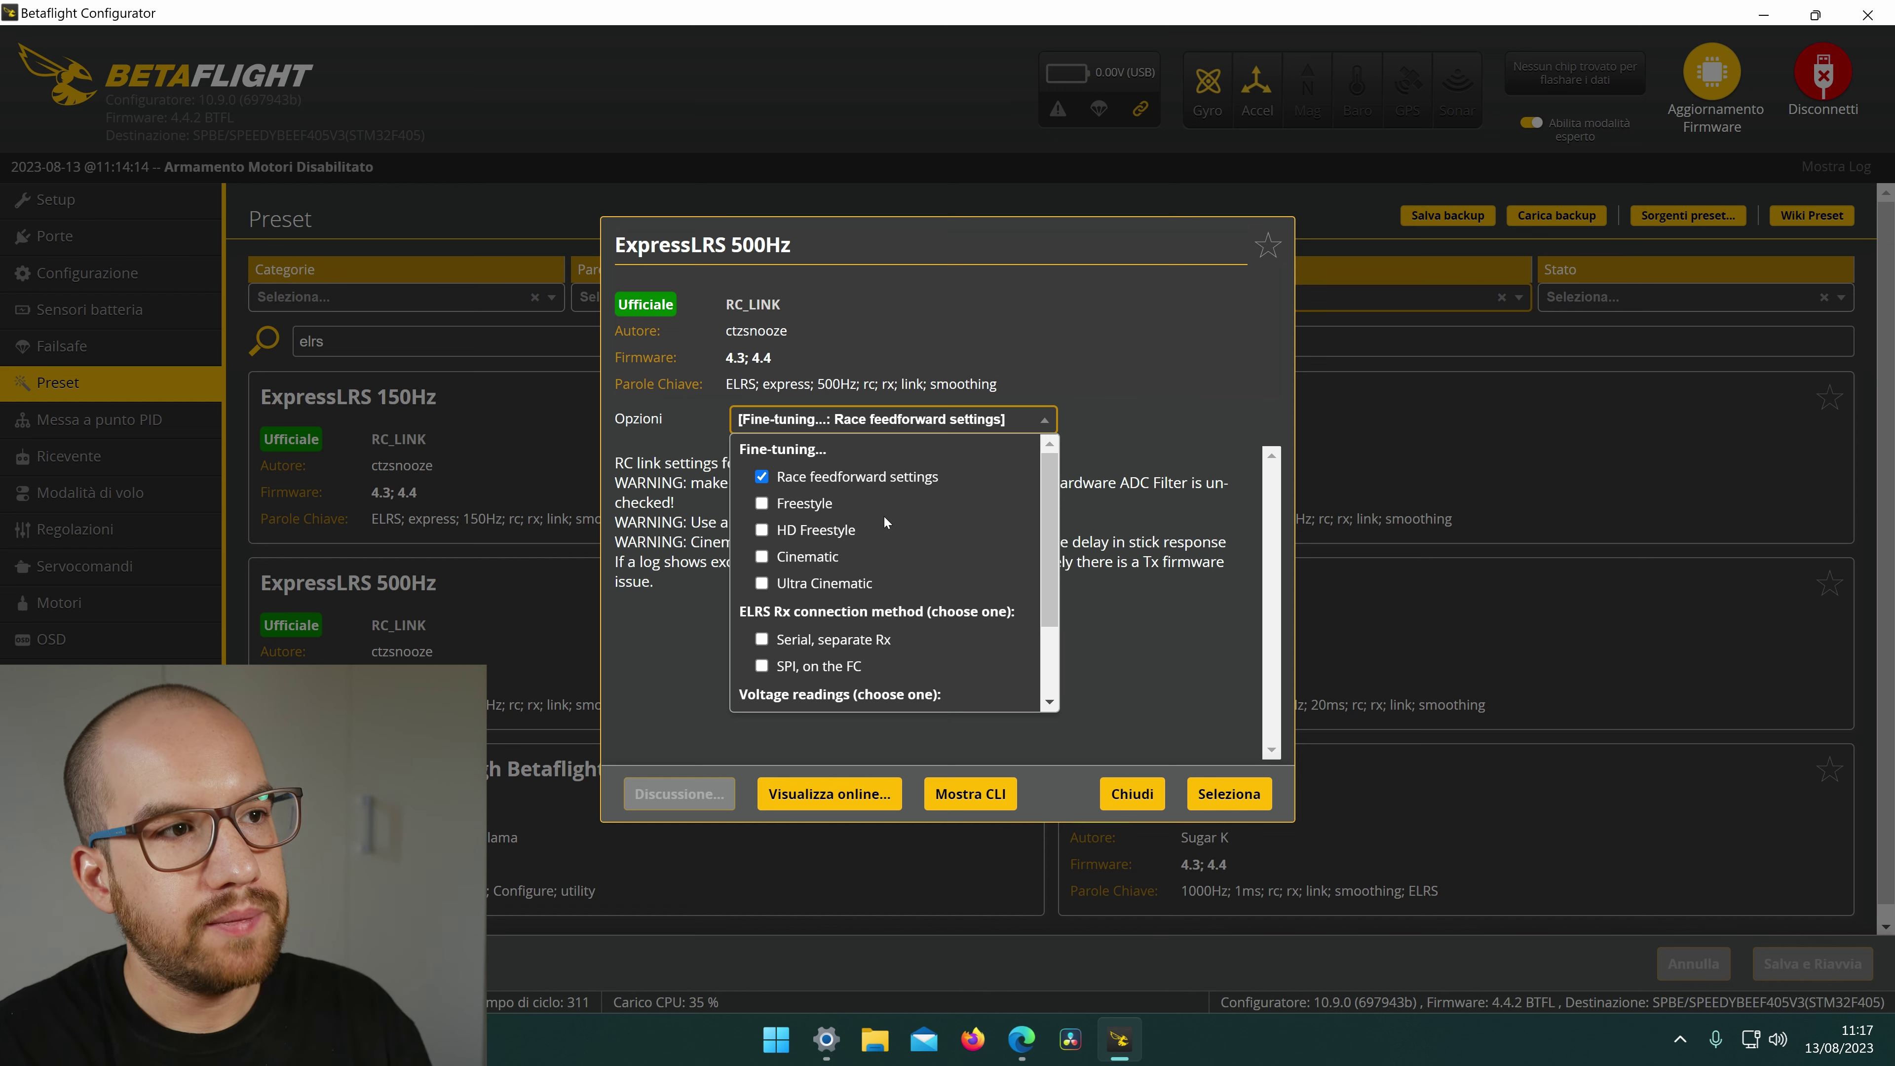
pyautogui.click(761, 477)
pyautogui.click(762, 504)
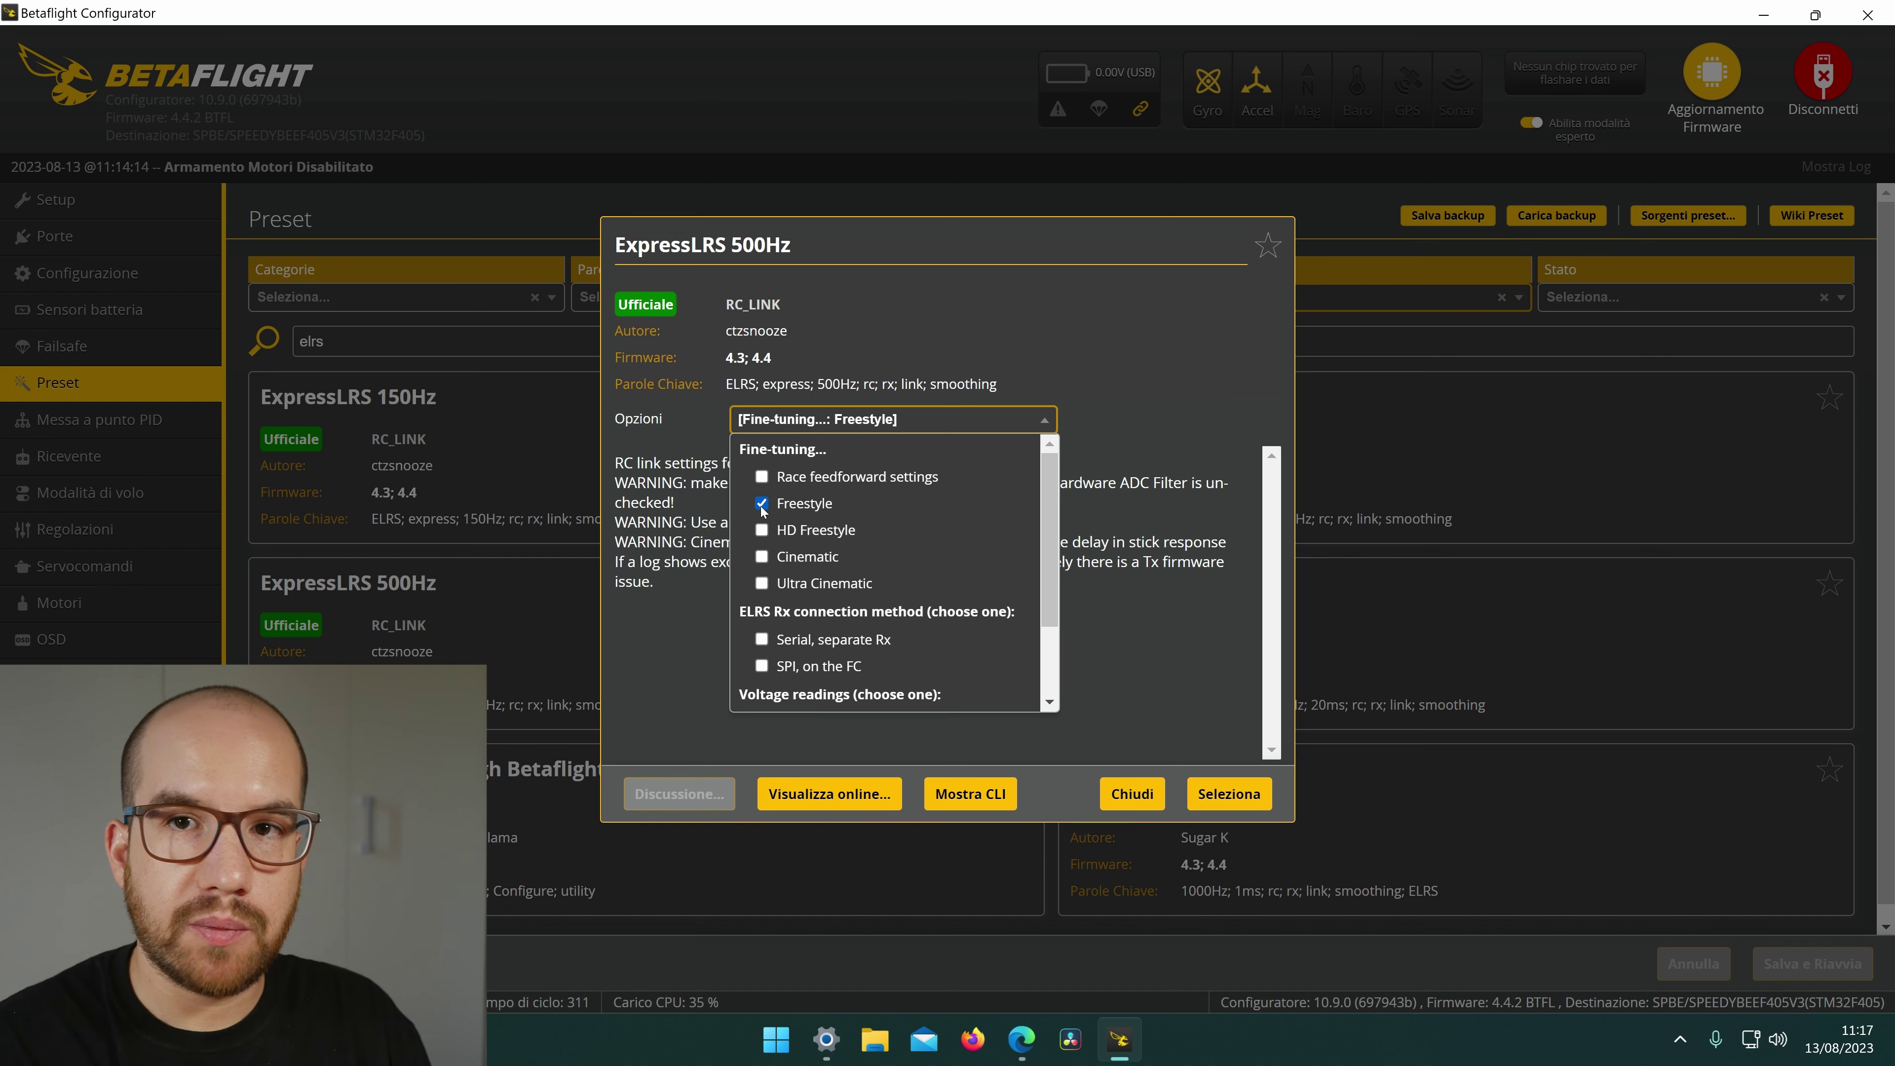
# Choose "Serial, separate Rx" and "Single Cell values" for the ExpressLRS 500Hz preset and apply it with a save and reboot.
pyautogui.scroll(-2, 924, 643)
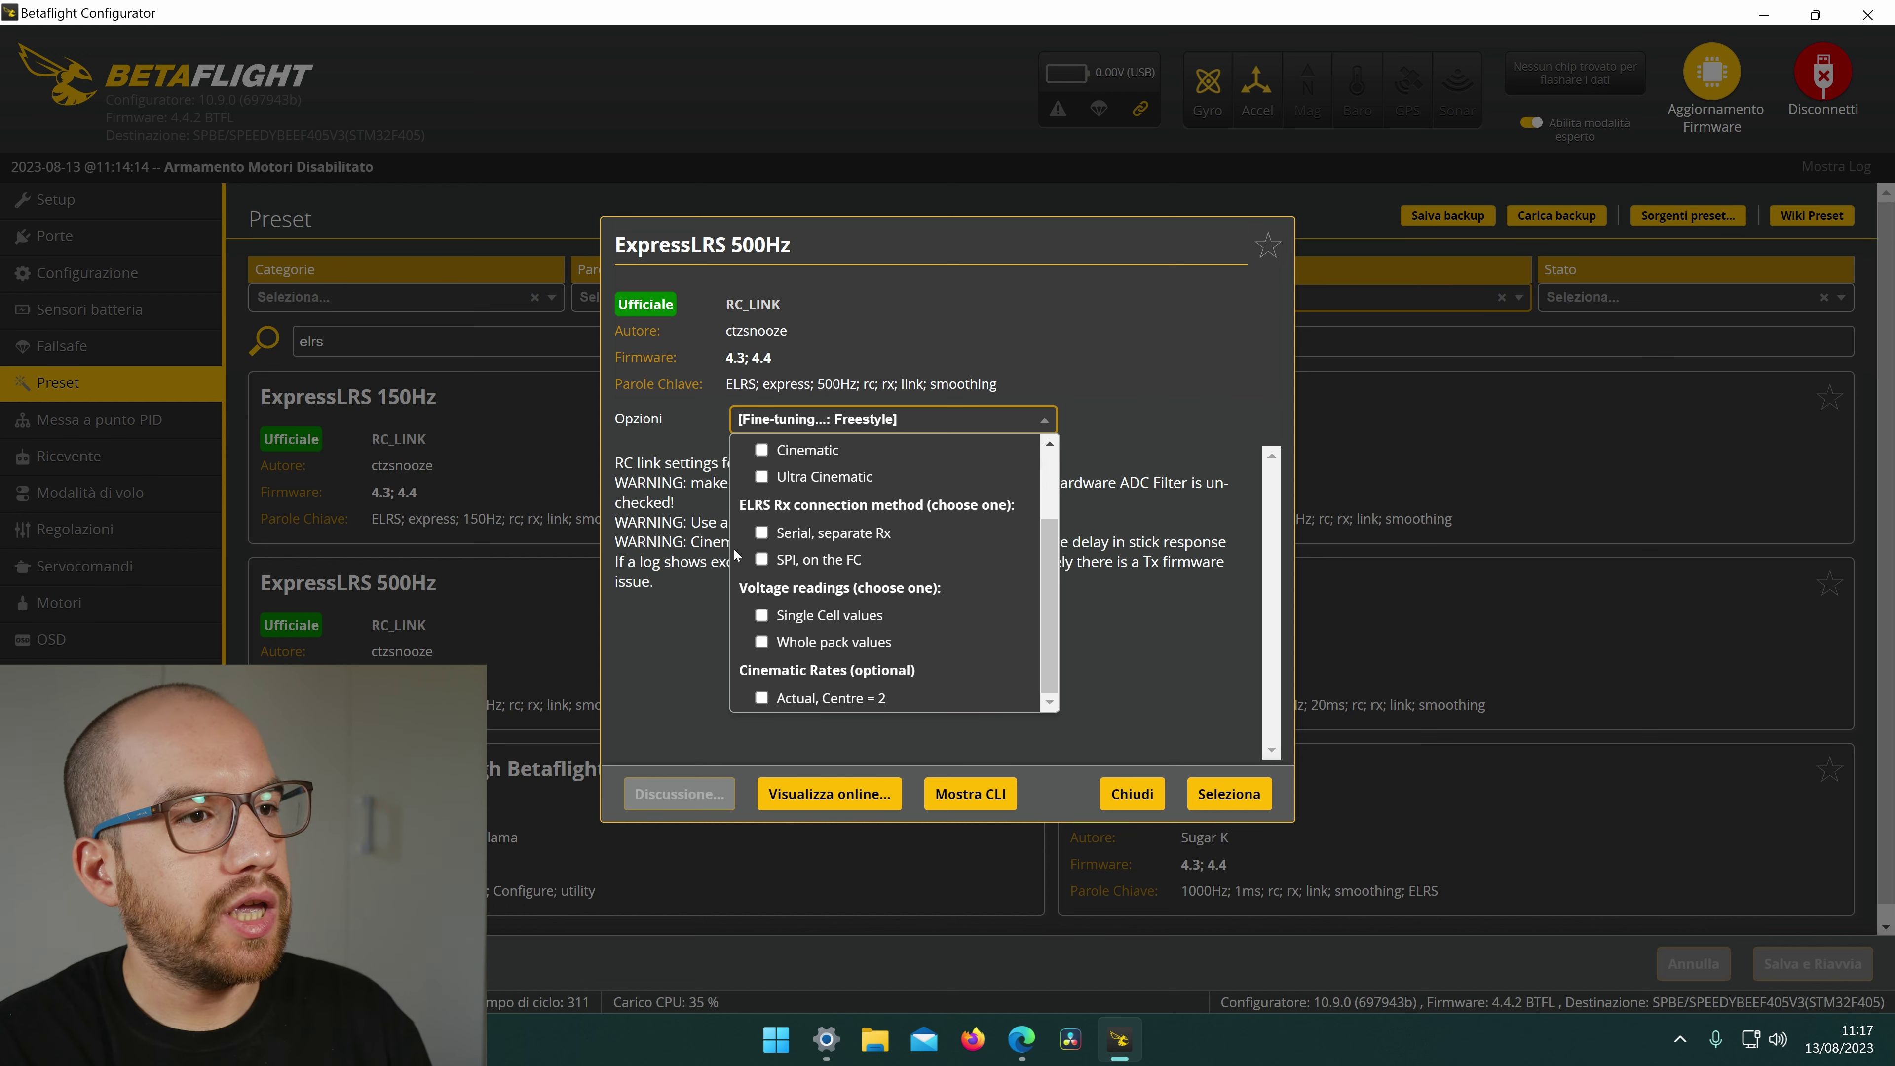
pyautogui.click(762, 535)
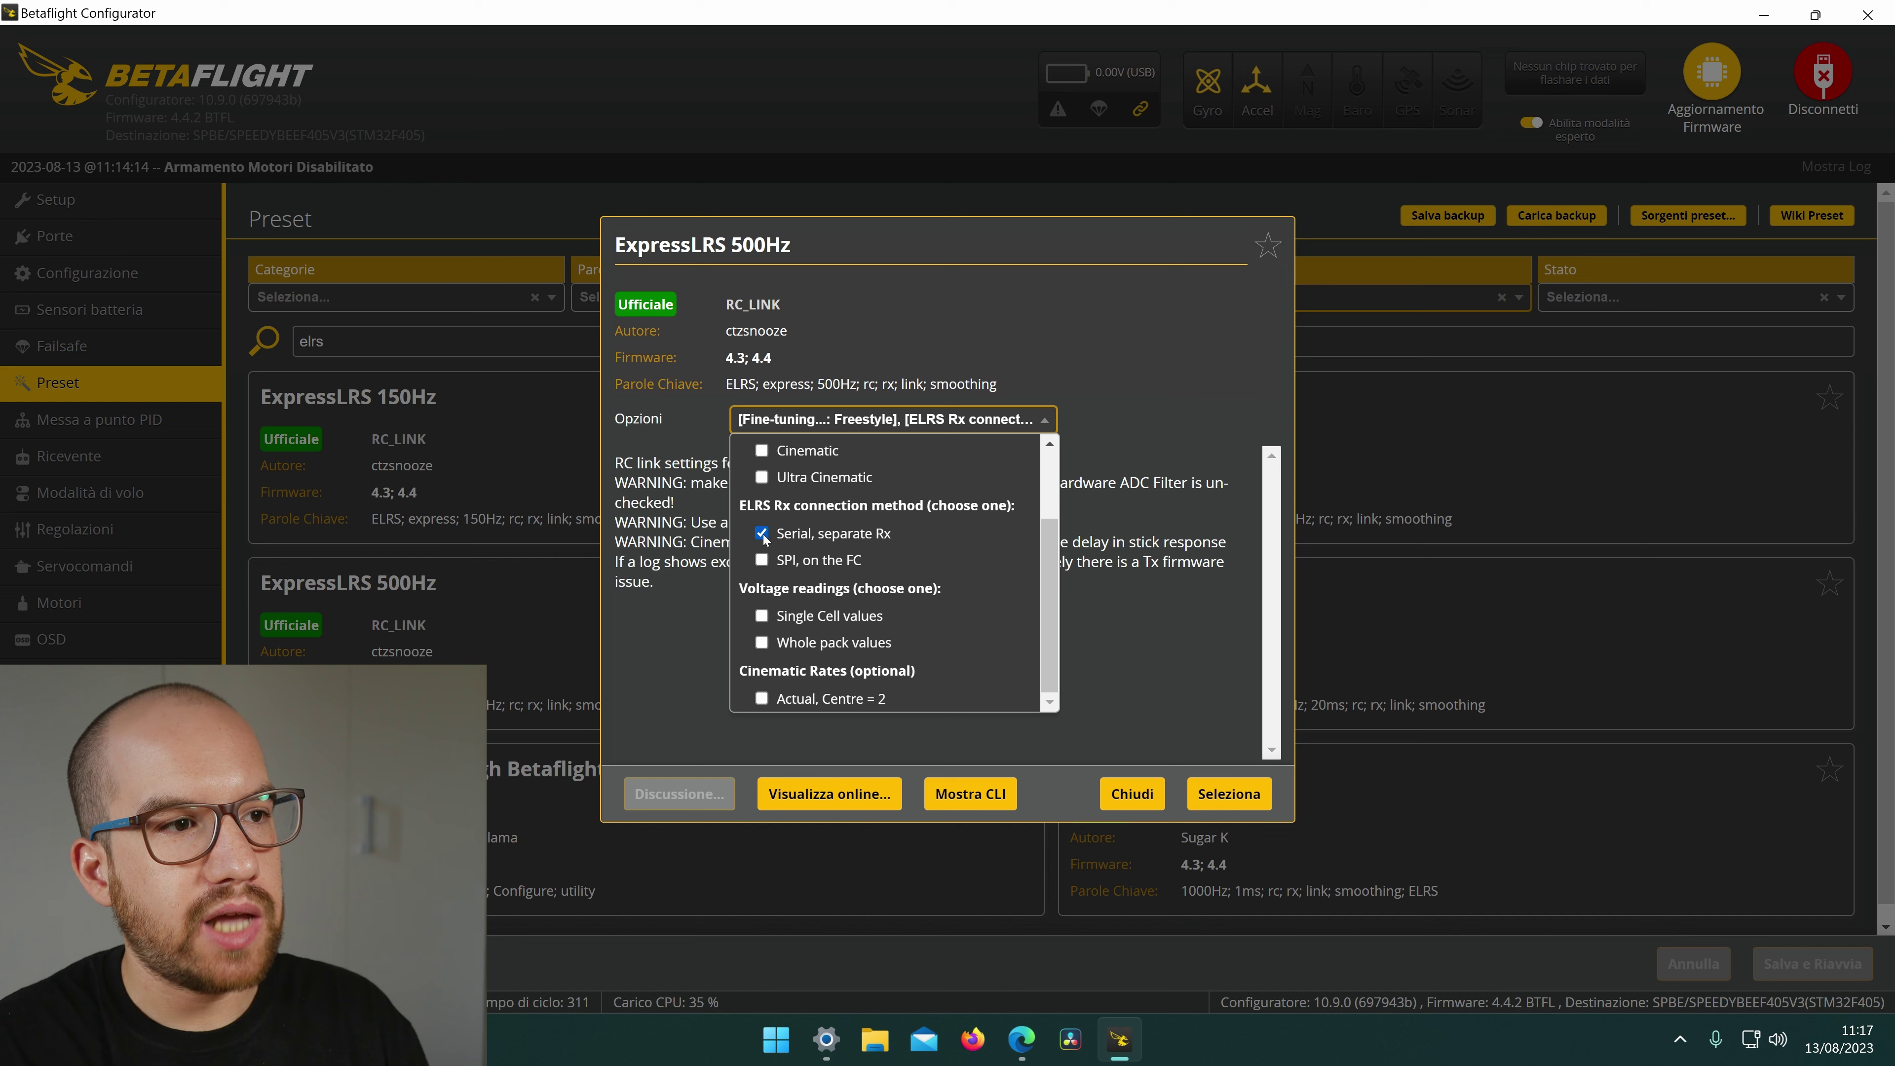
pyautogui.click(762, 617)
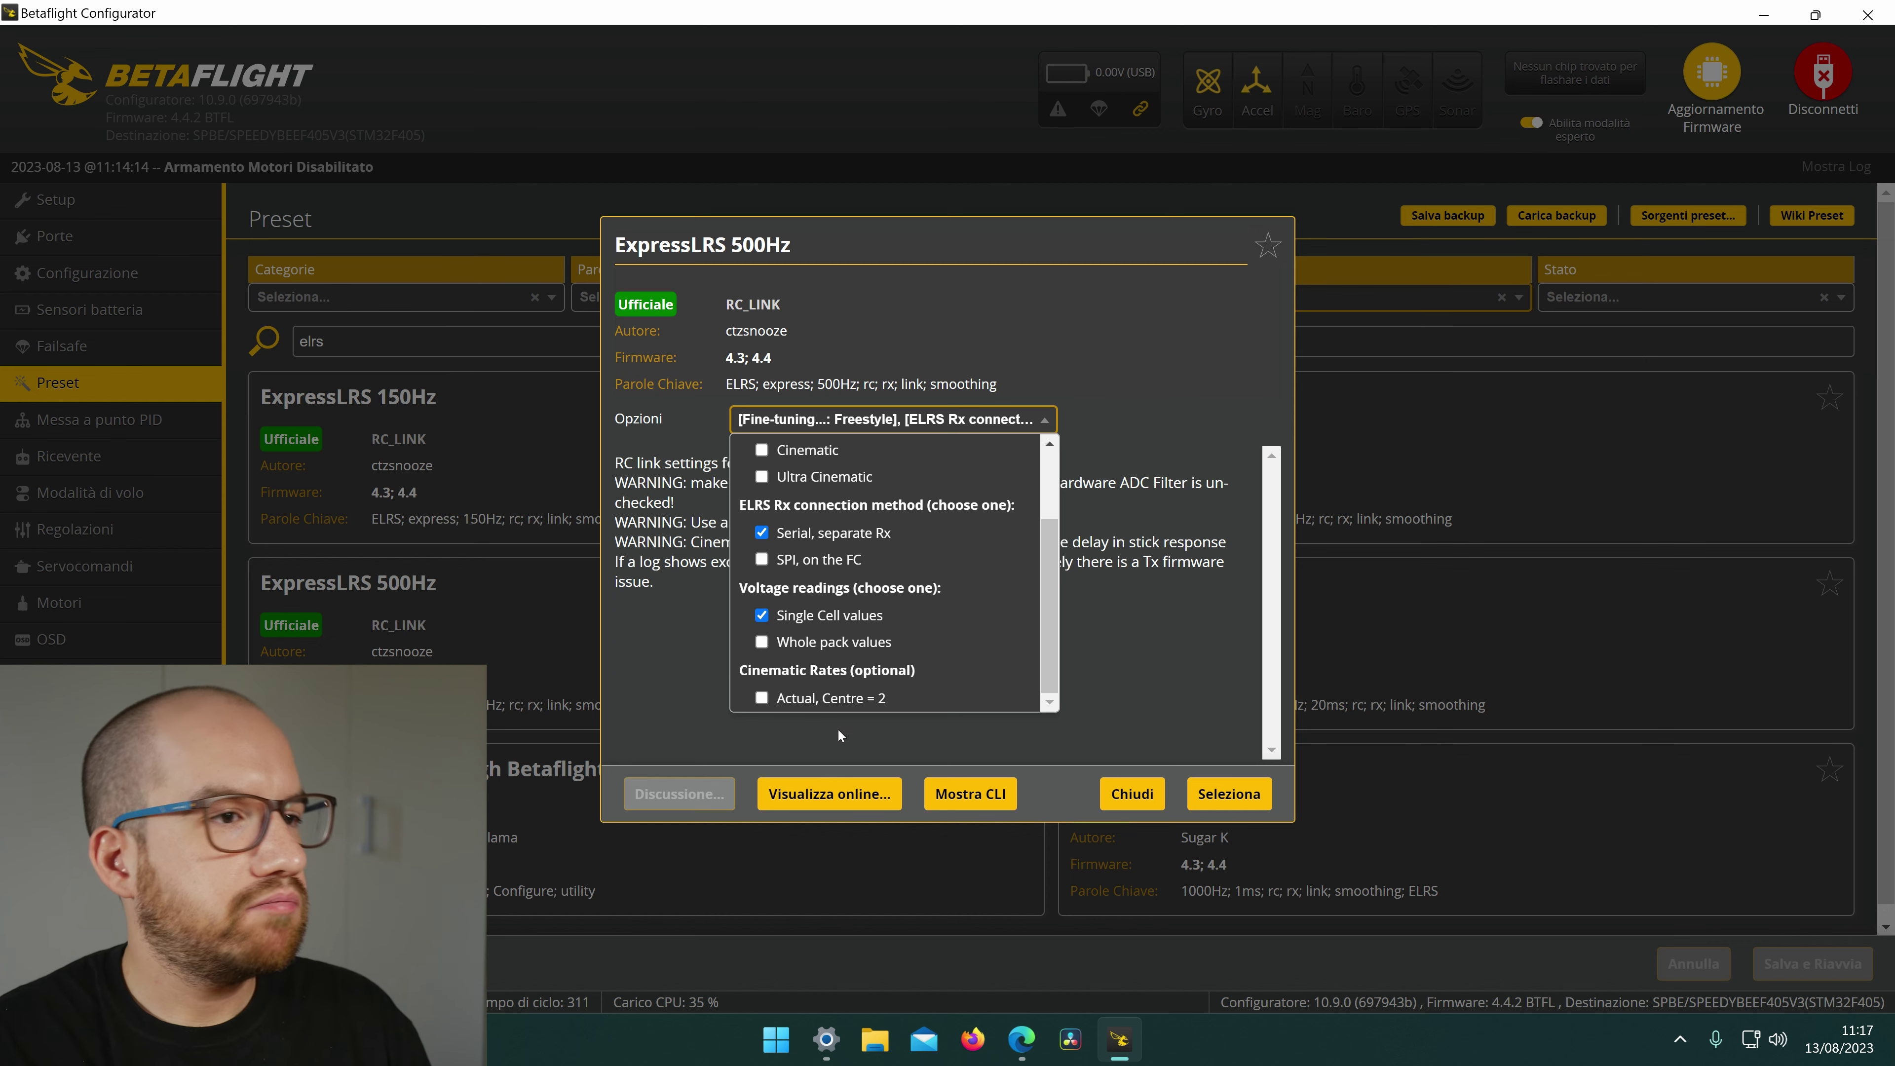
pyautogui.click(1123, 333)
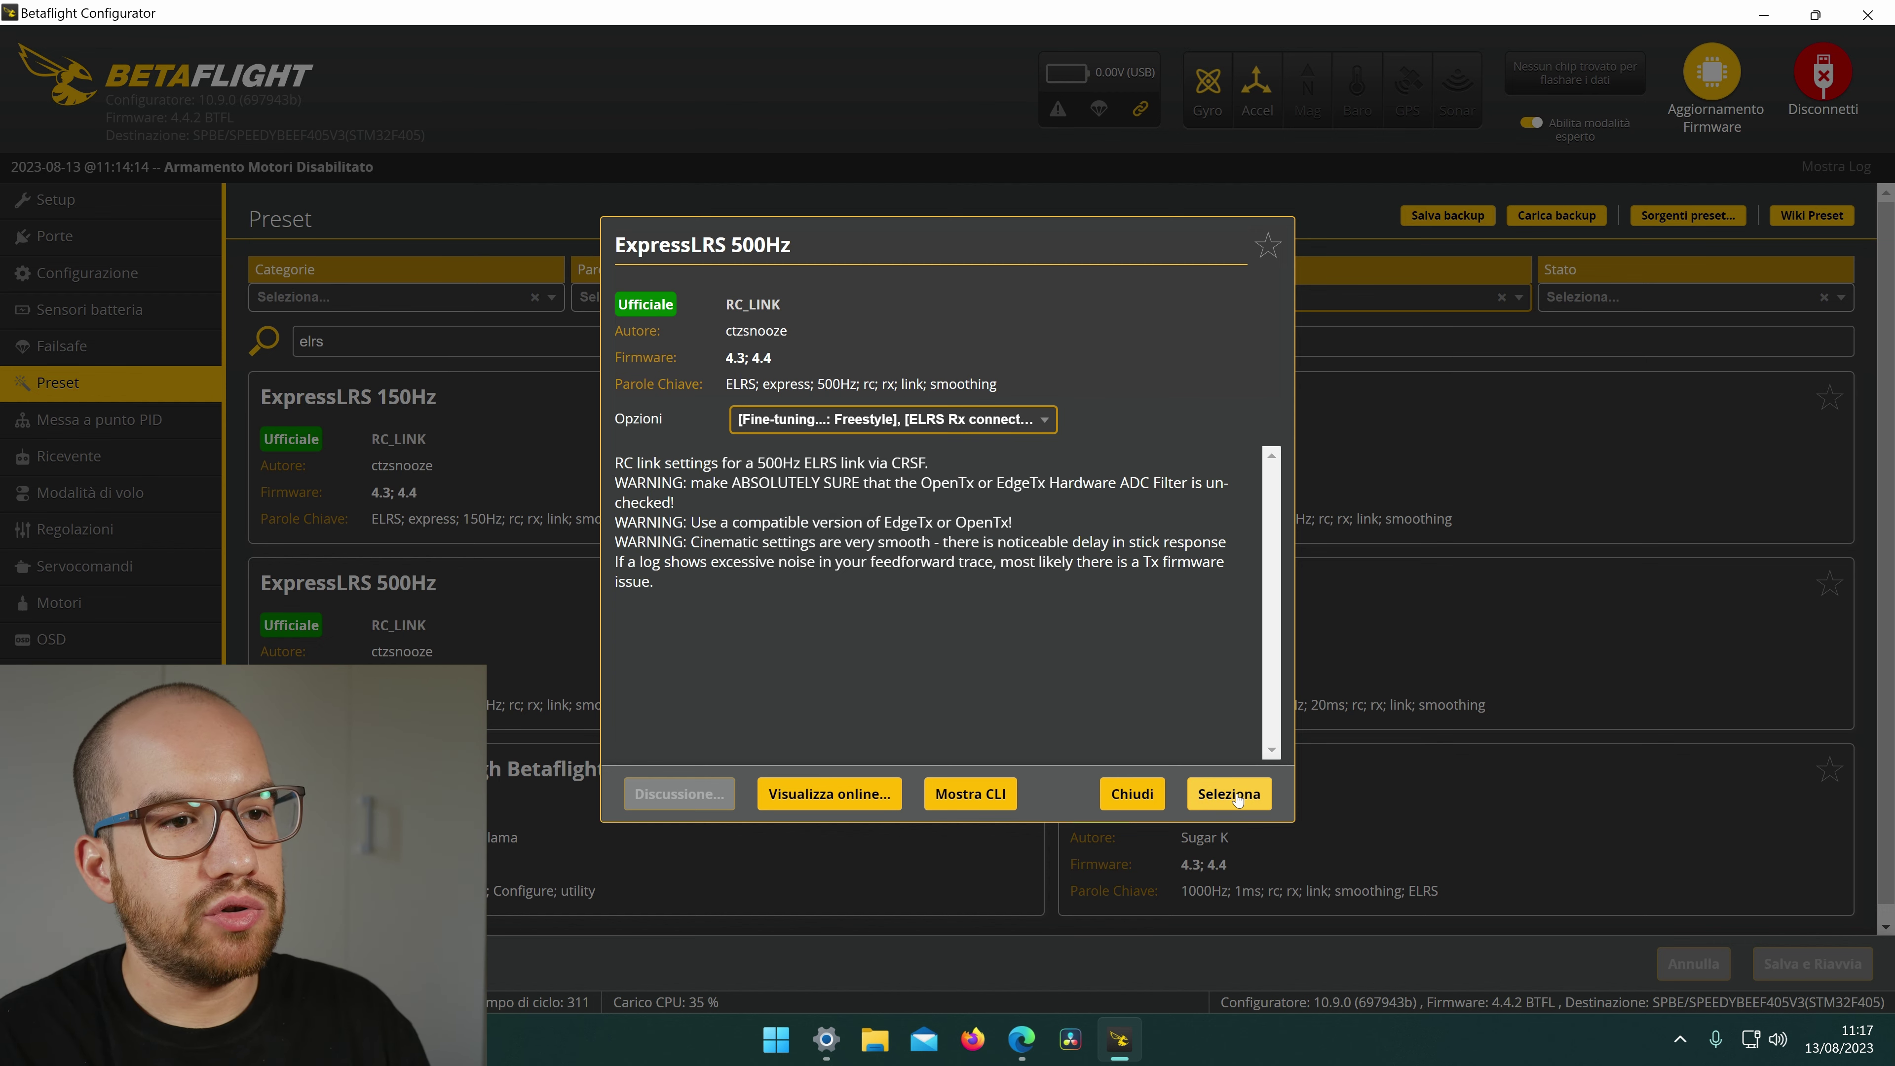
pyautogui.click(1230, 794)
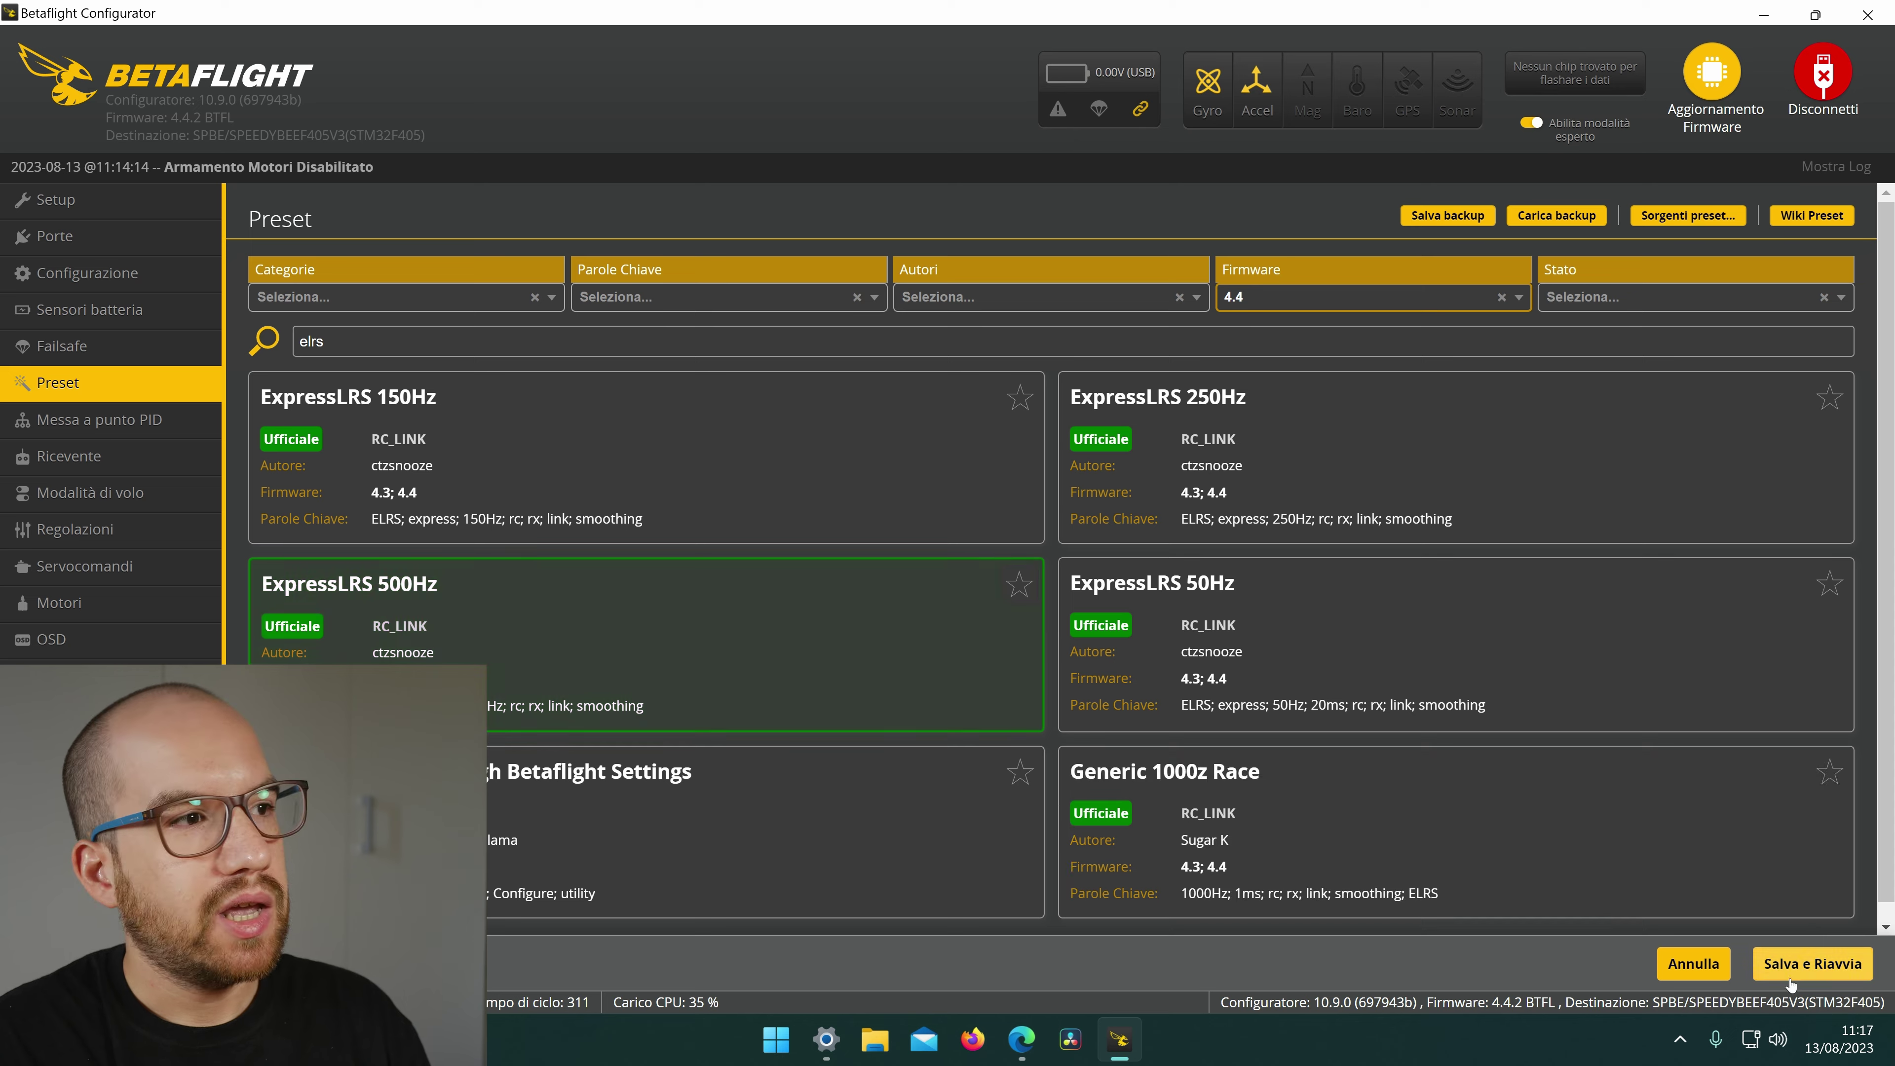
pyautogui.click(1812, 964)
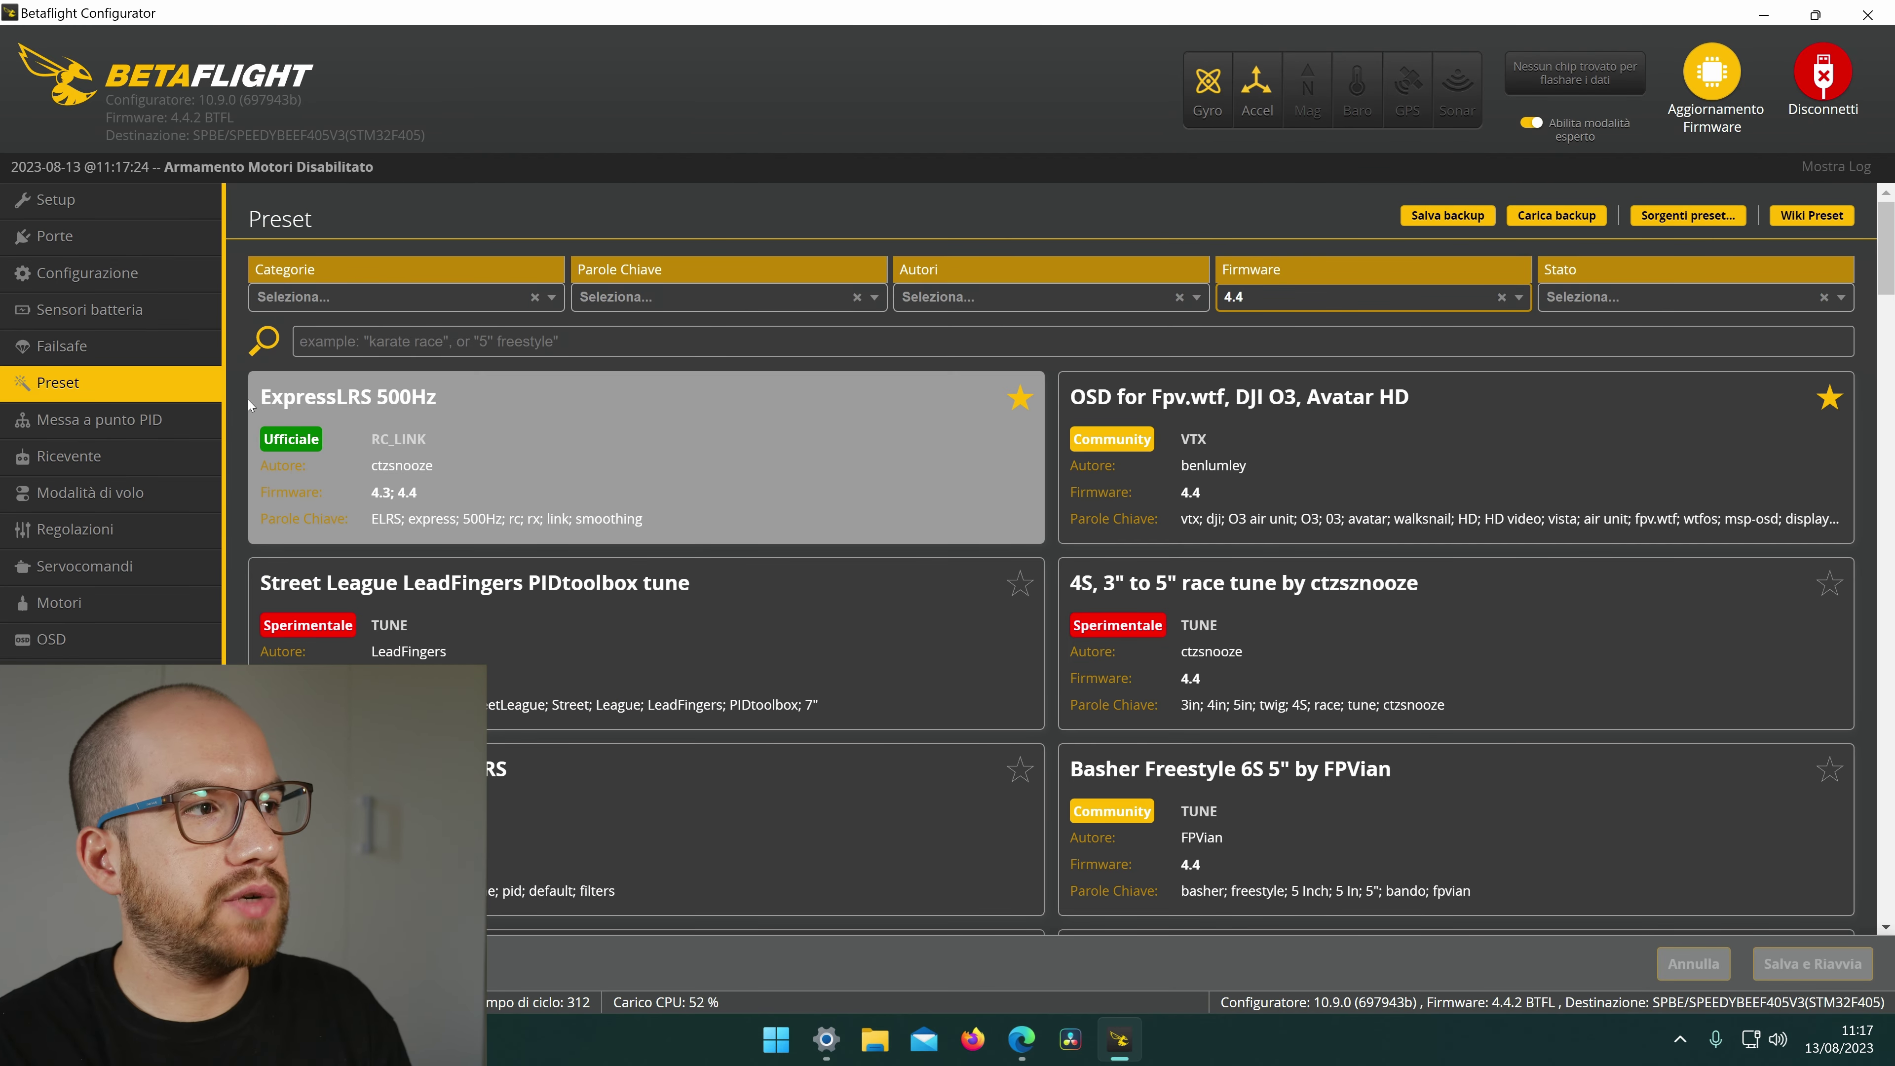
# Review the PID profile sliders, controller settings and throttle and motor settings, and save the PID tuning.
pyautogui.click(61, 423)
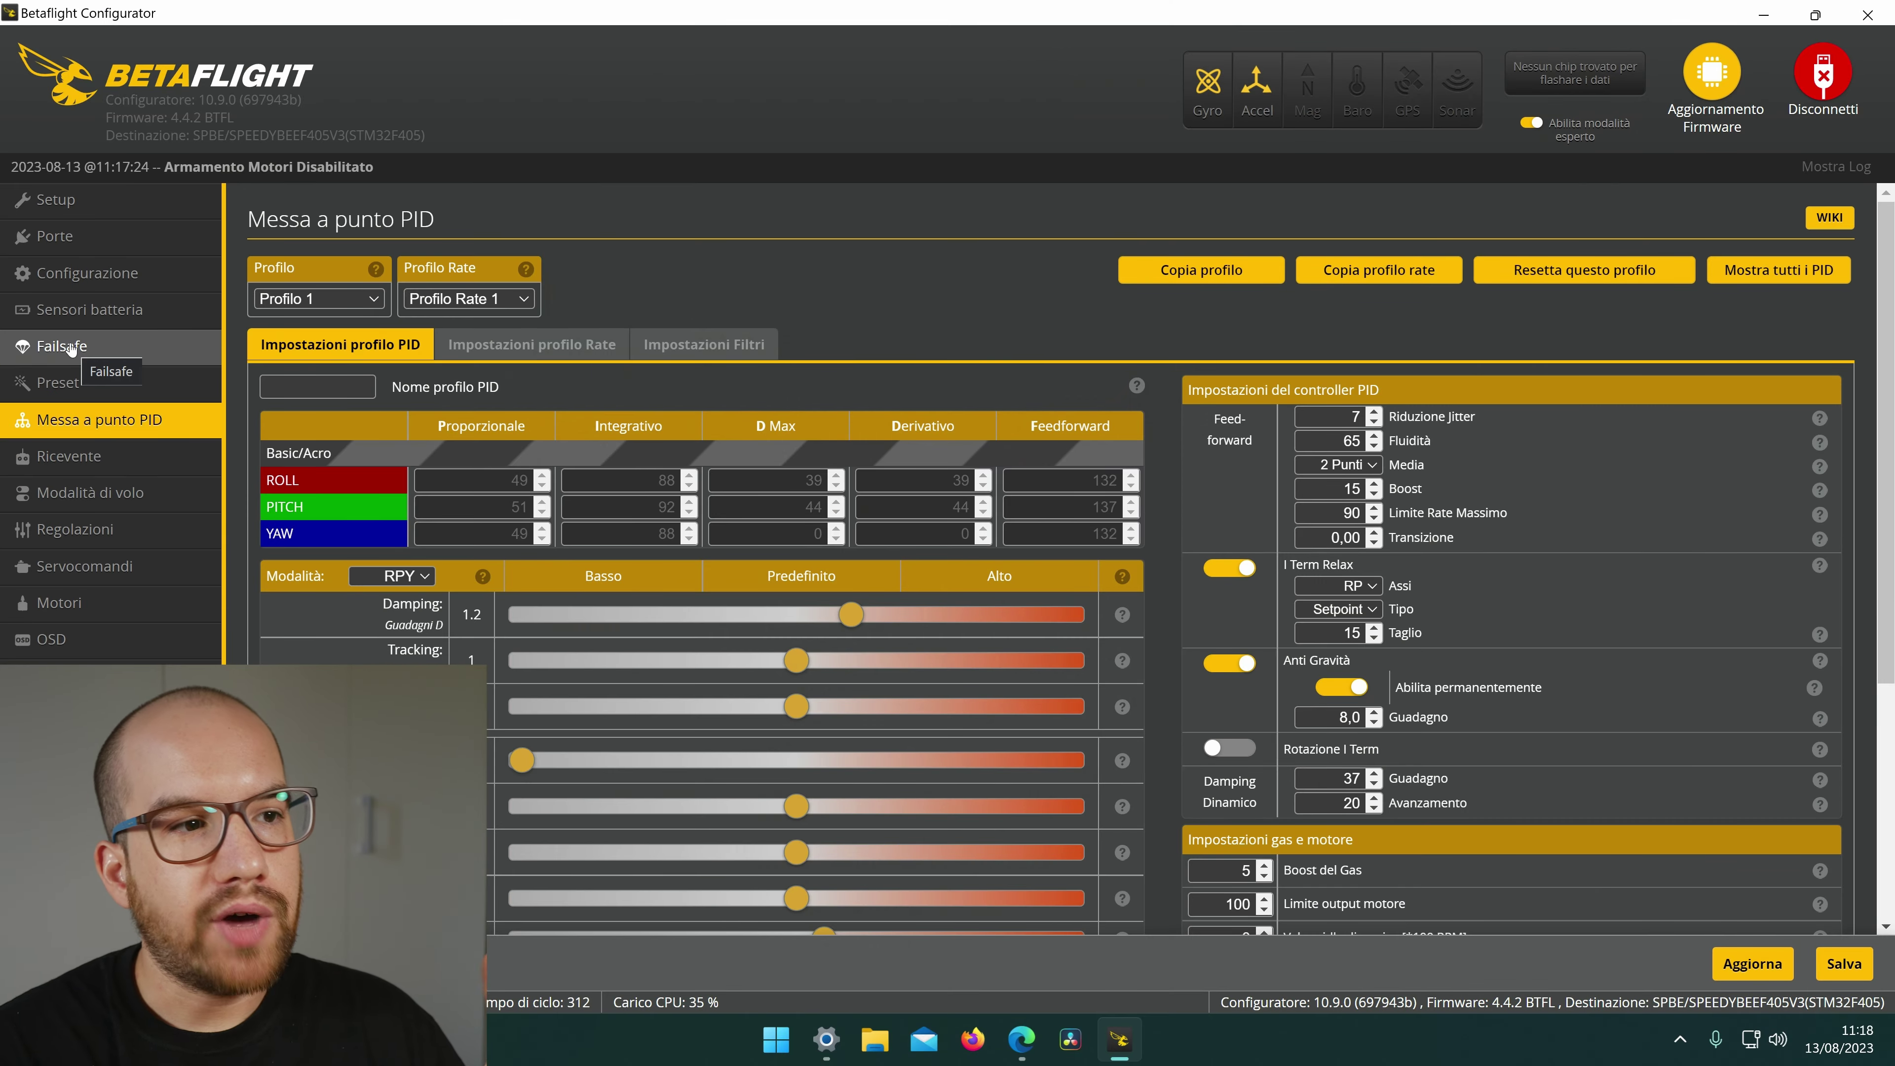
pyautogui.scroll(-3, 805, 612)
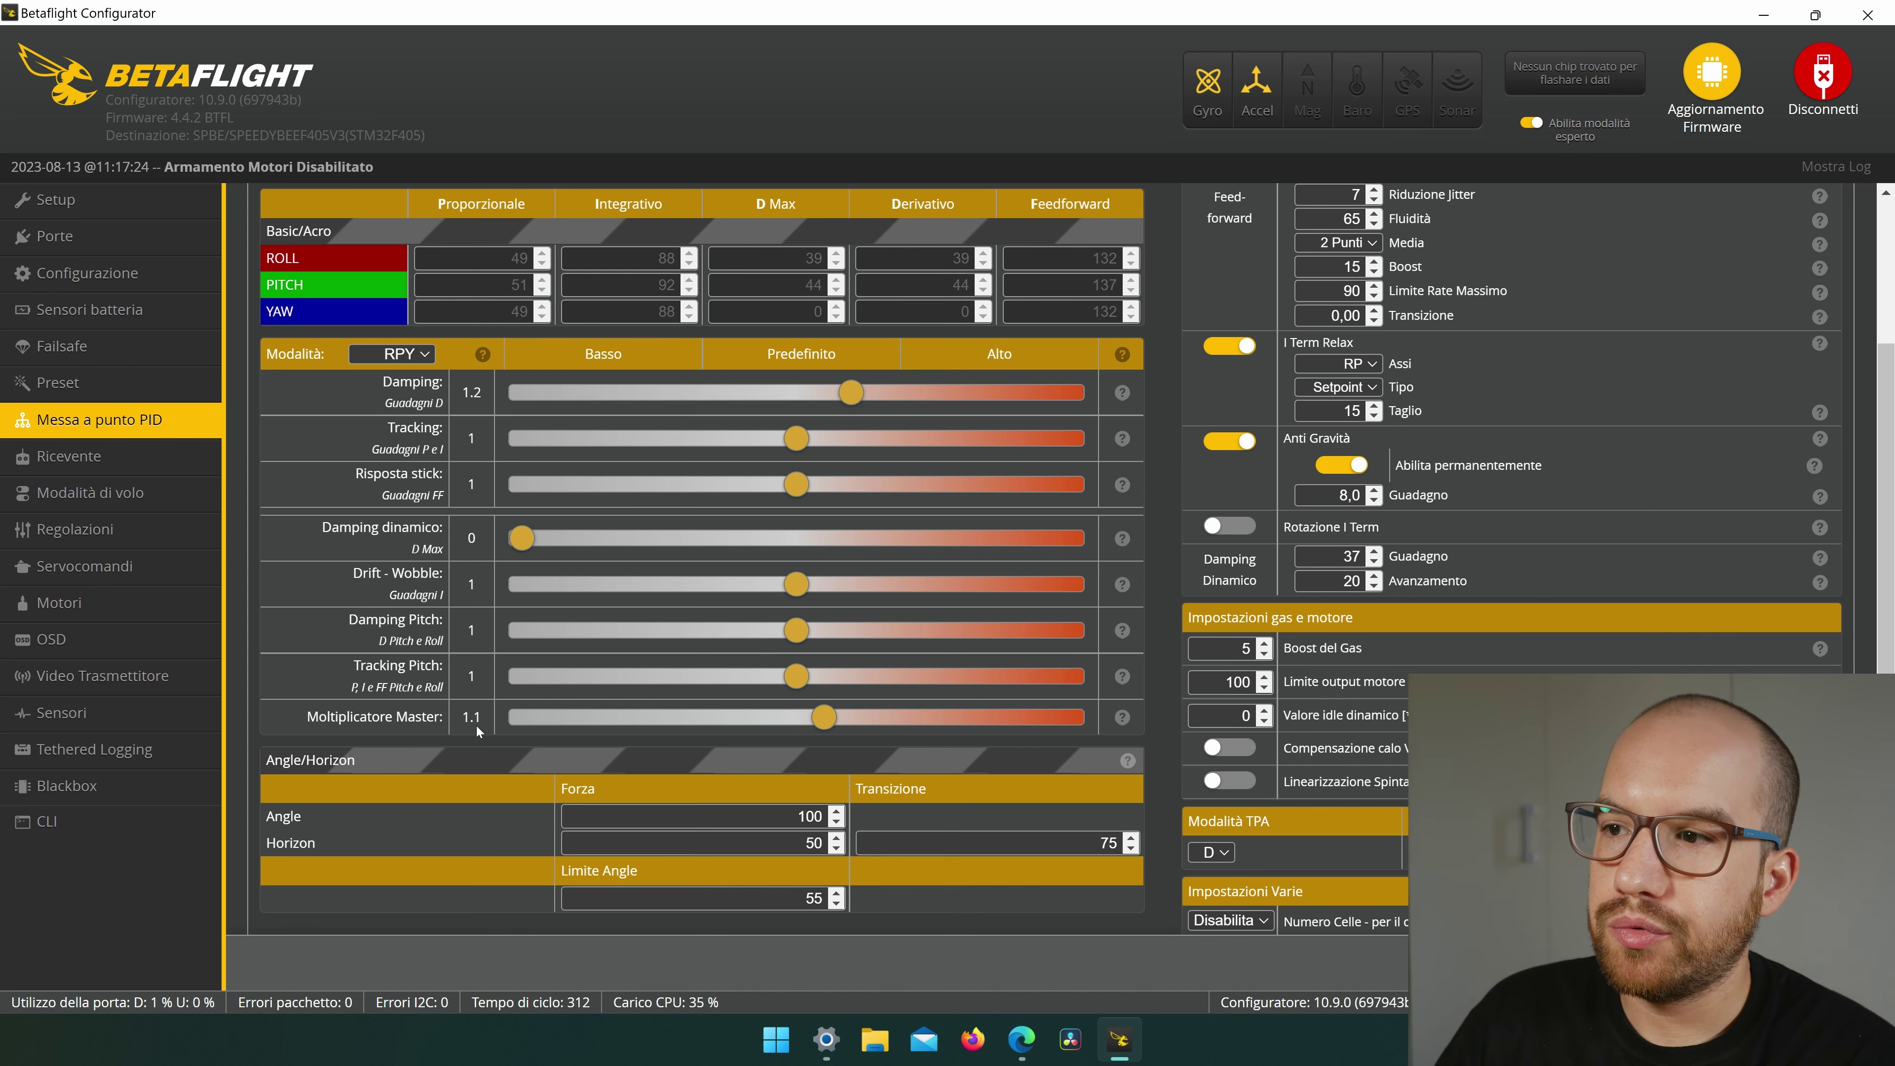
pyautogui.scroll(-2, 1480, 524)
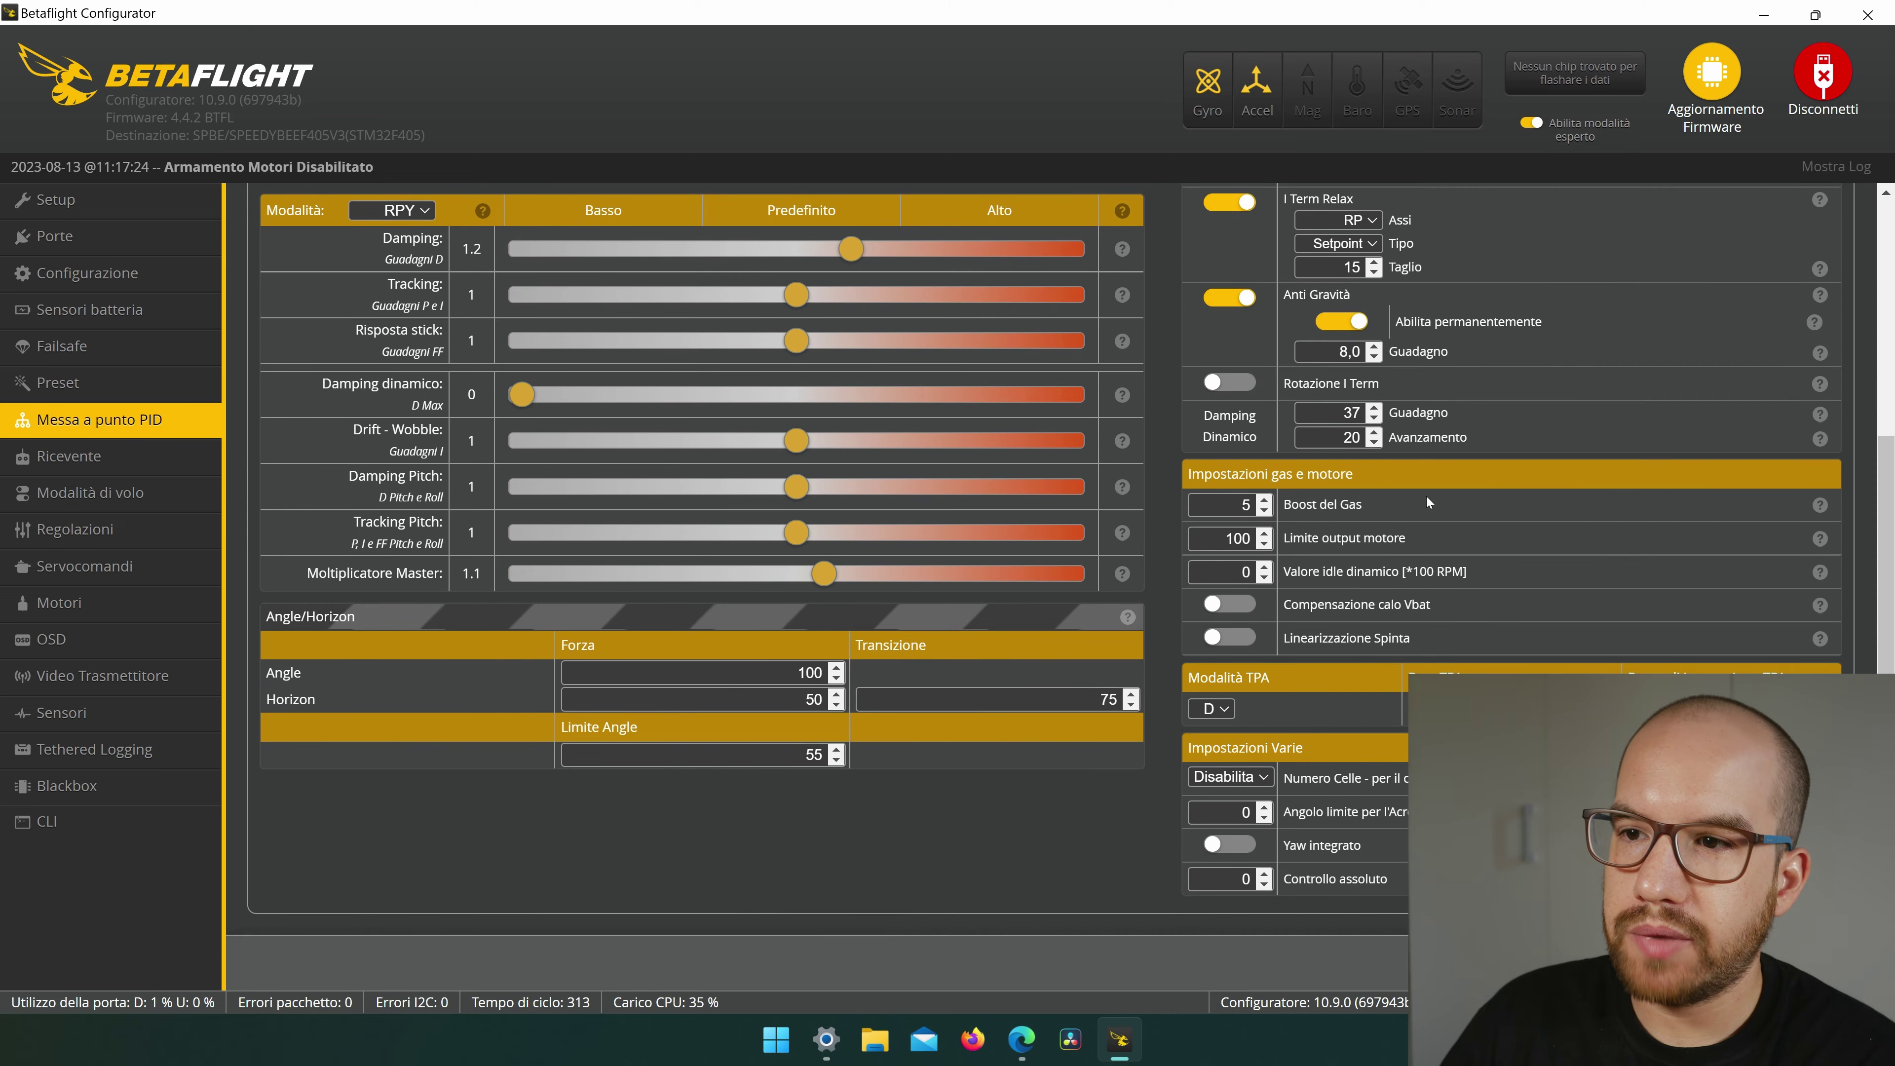
pyautogui.scroll(4, 1449, 479)
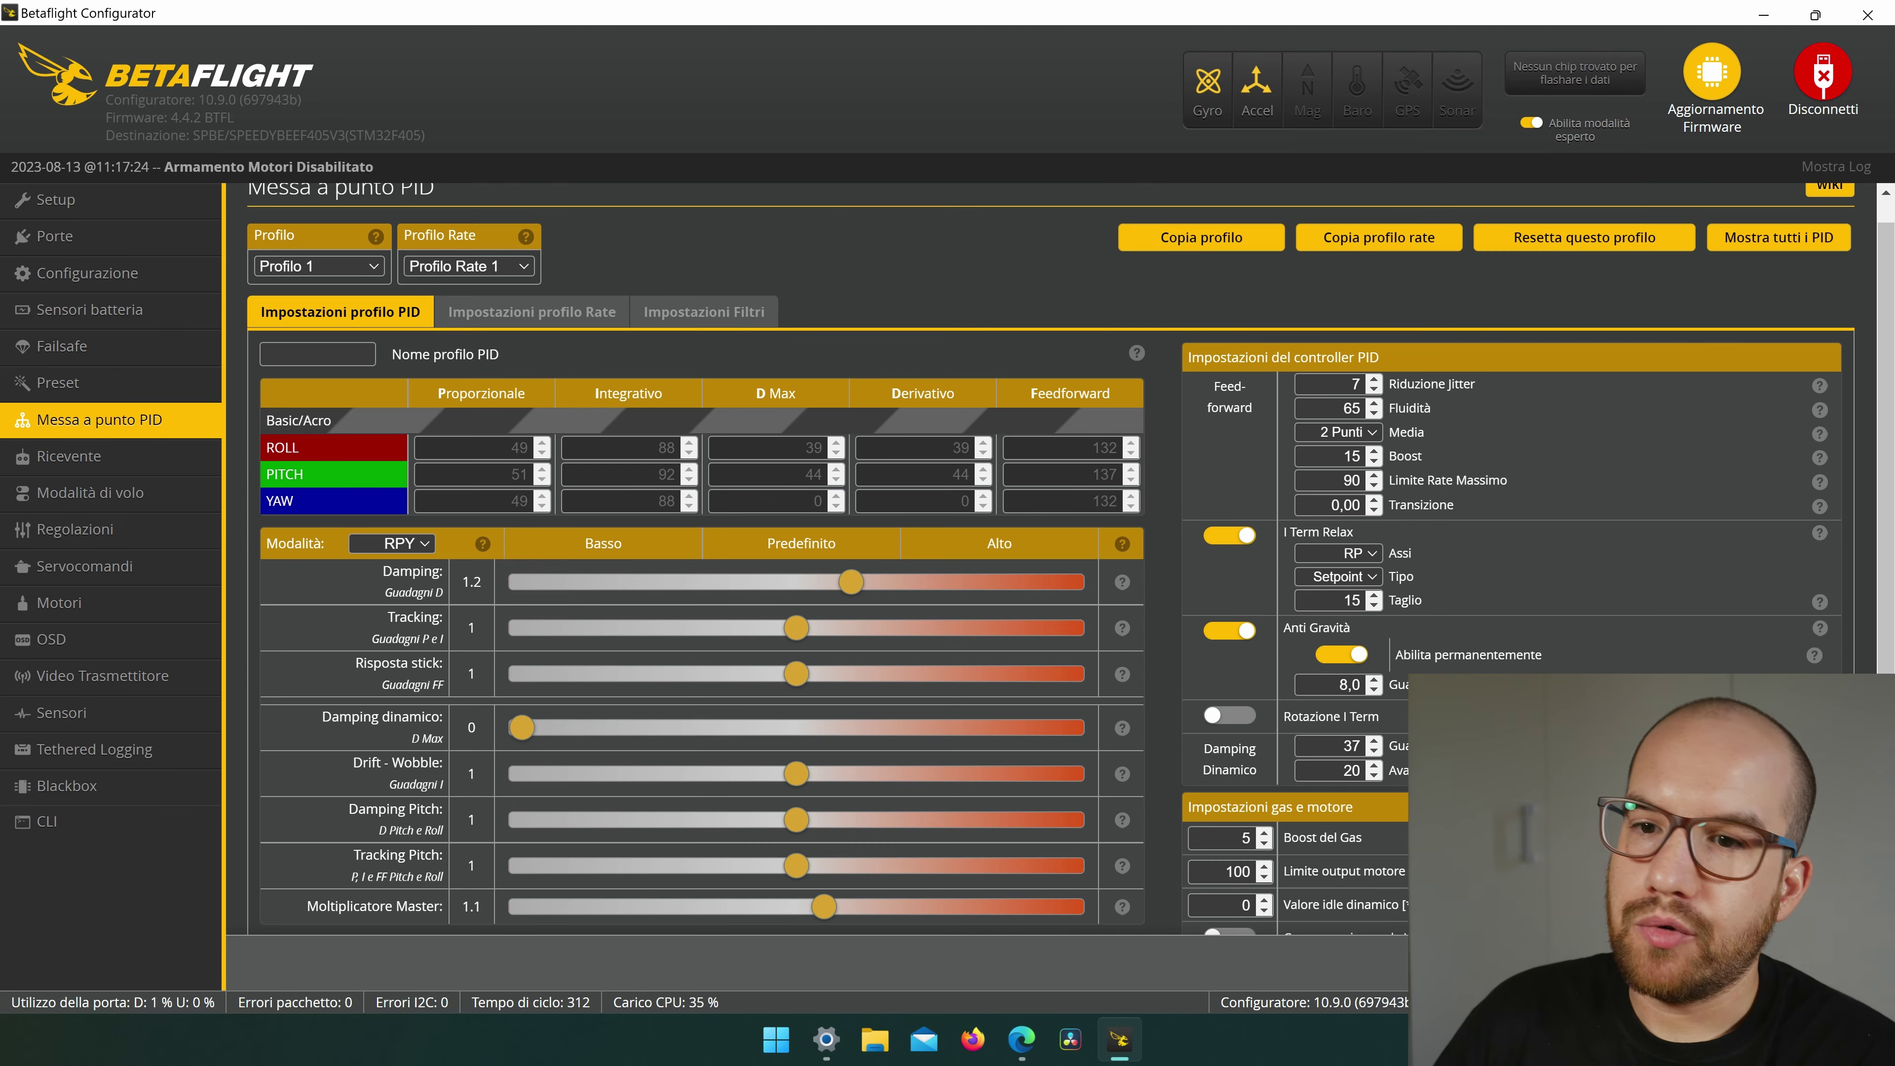
pyautogui.click(1820, 963)
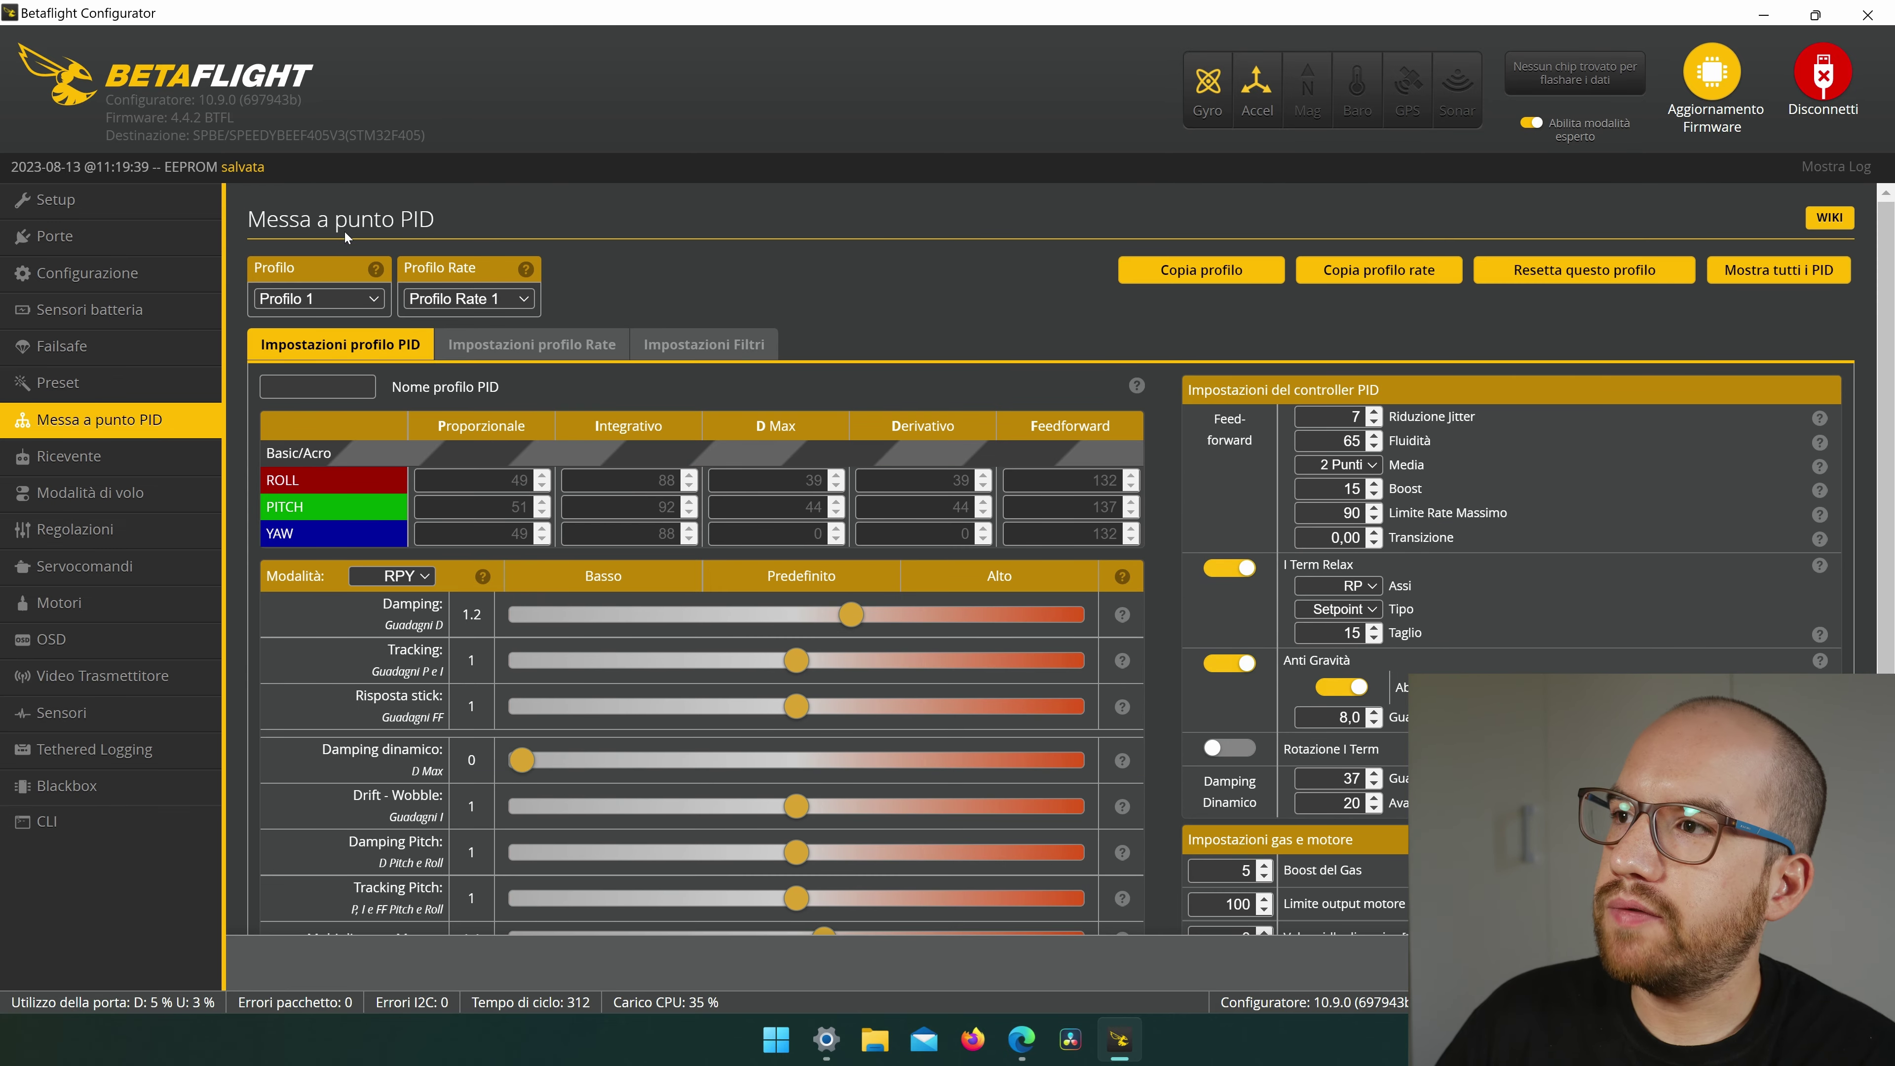
# Review the rate profile settings and look through the available rate types without changing the Betaflight type.
pyautogui.click(510, 334)
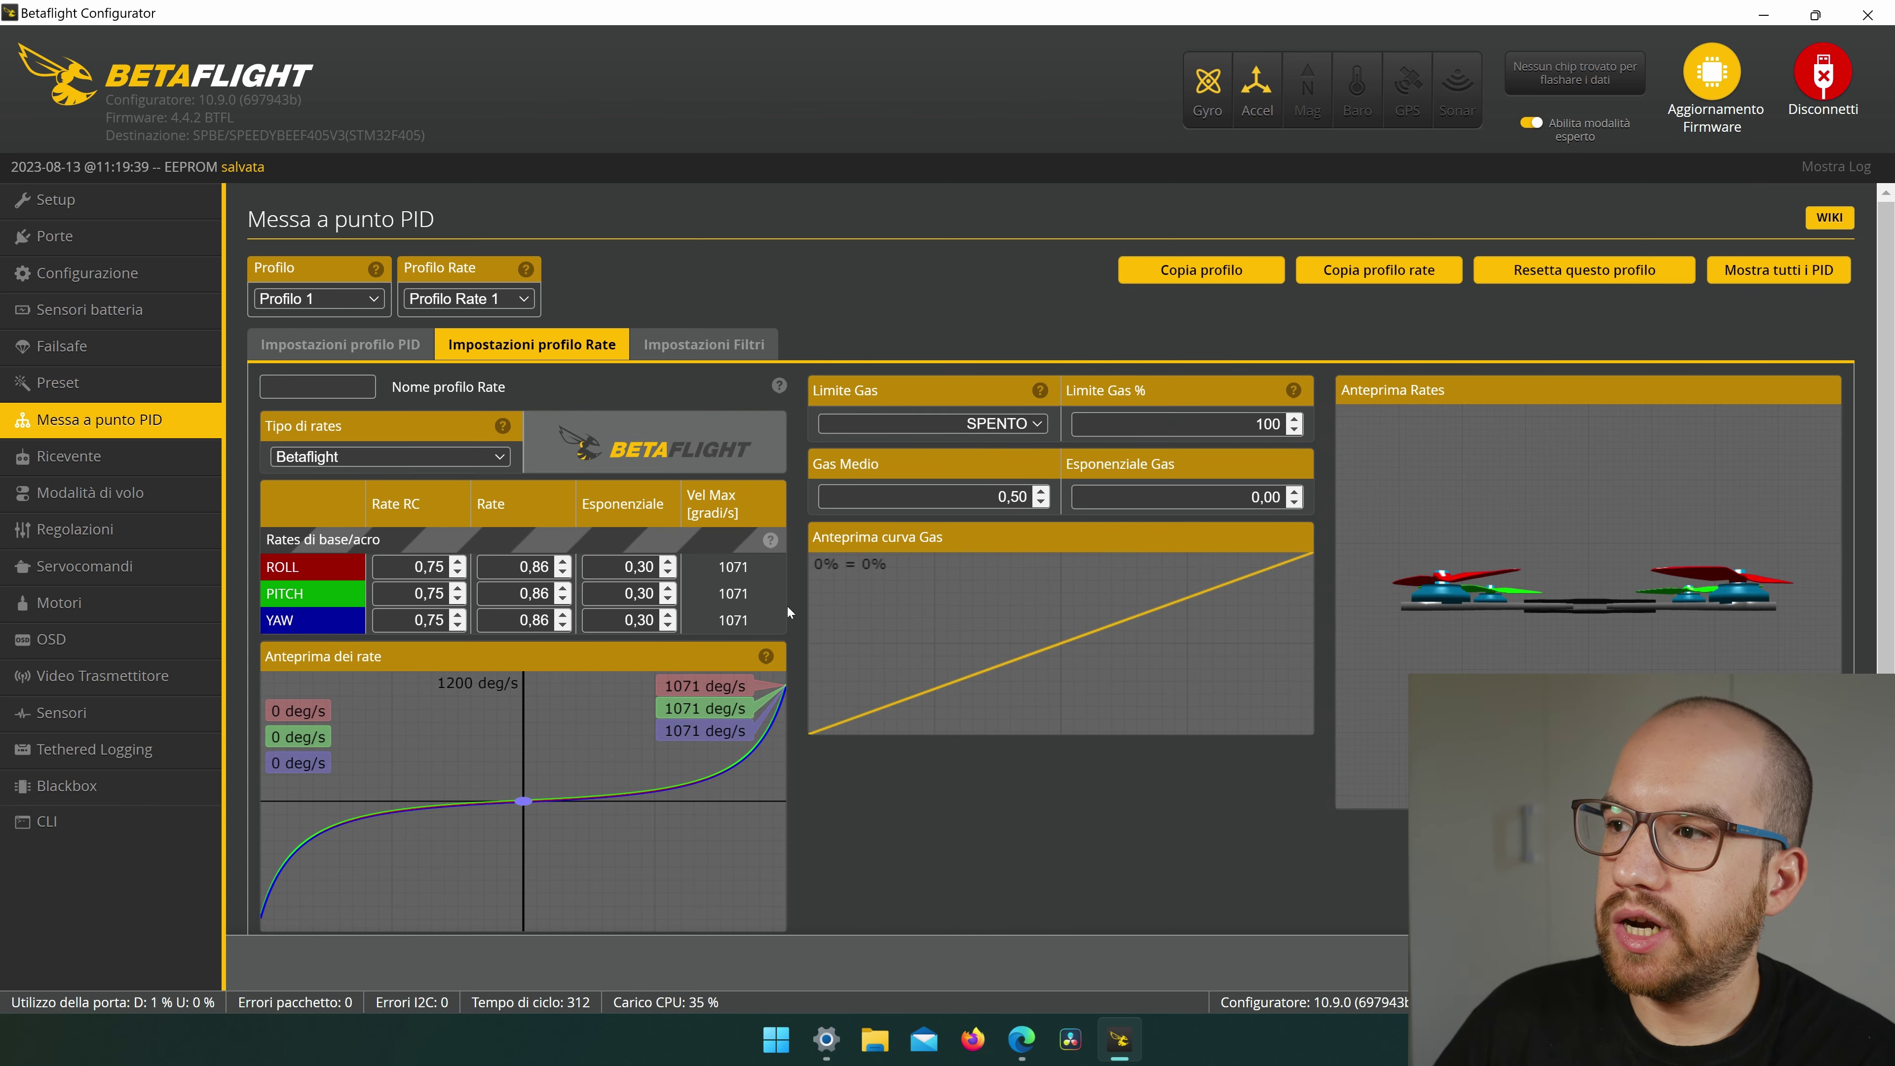
pyautogui.scroll(-1, 821, 604)
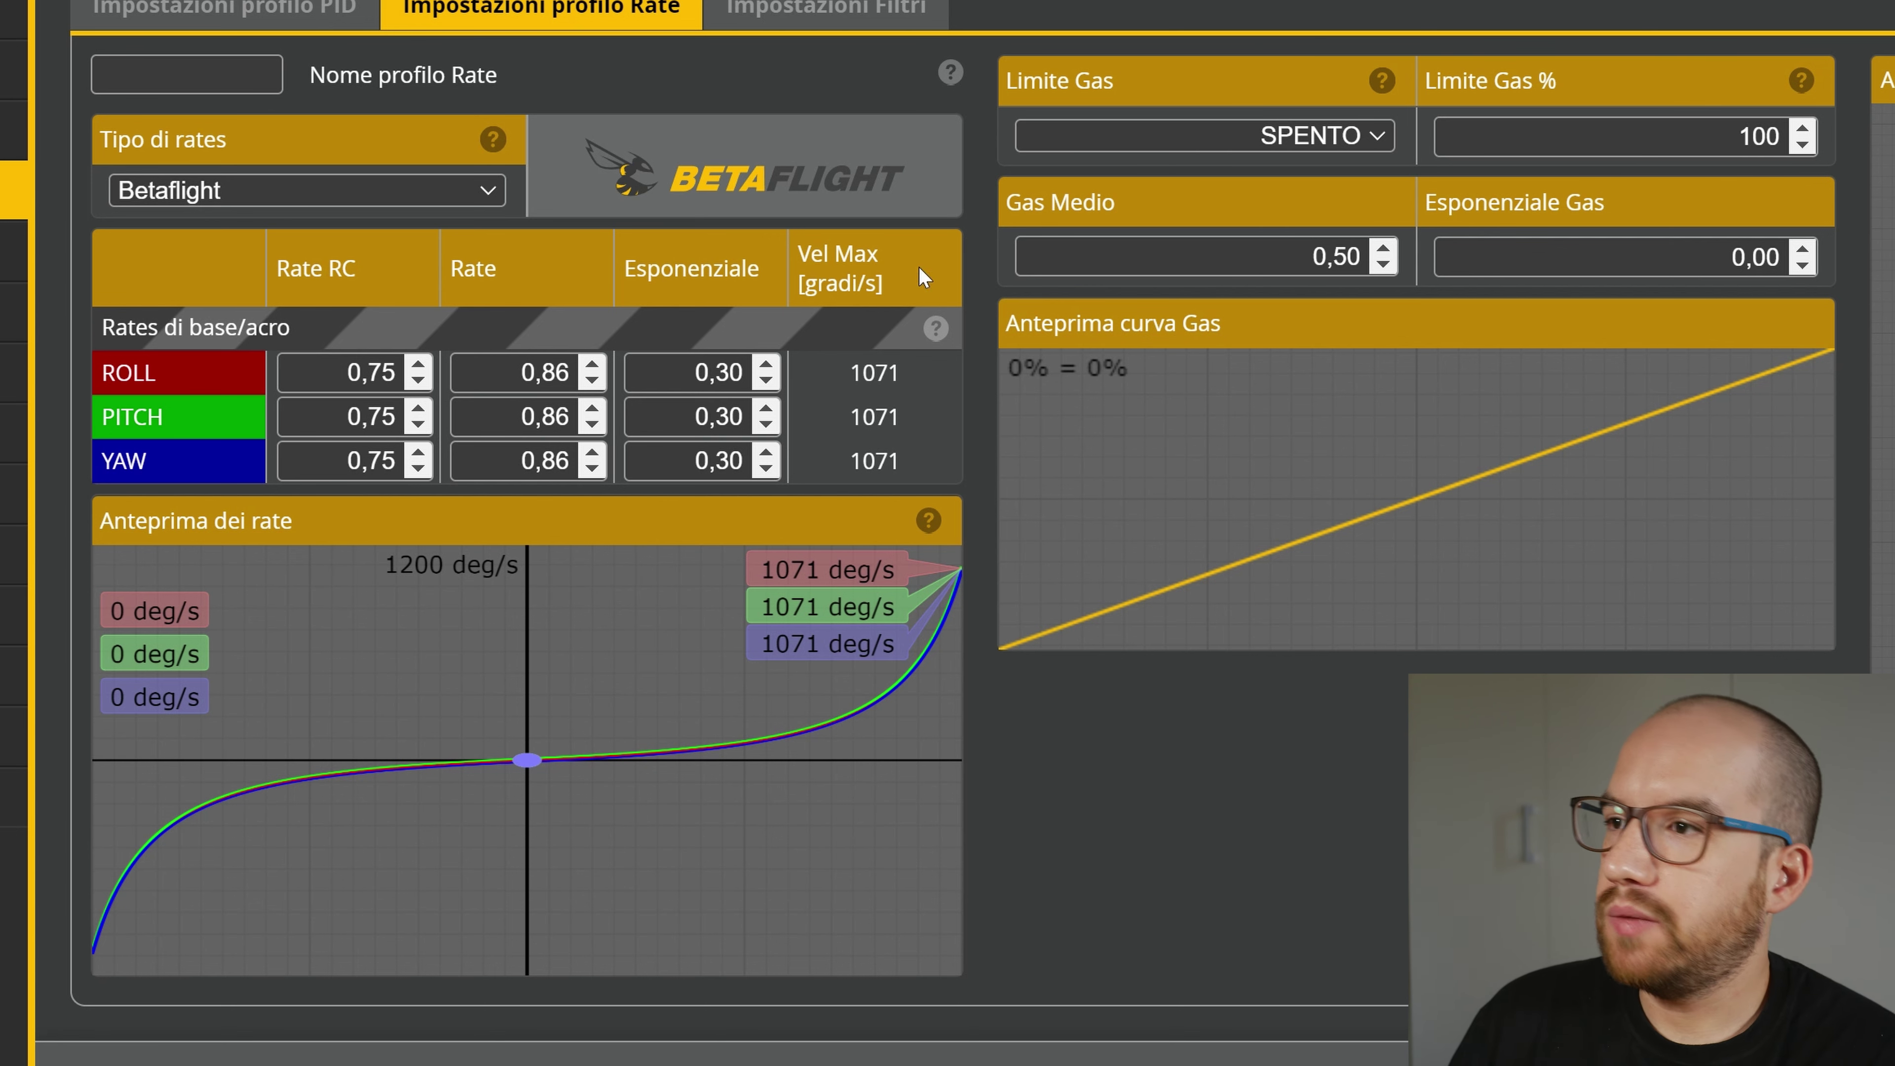
pyautogui.click(317, 198)
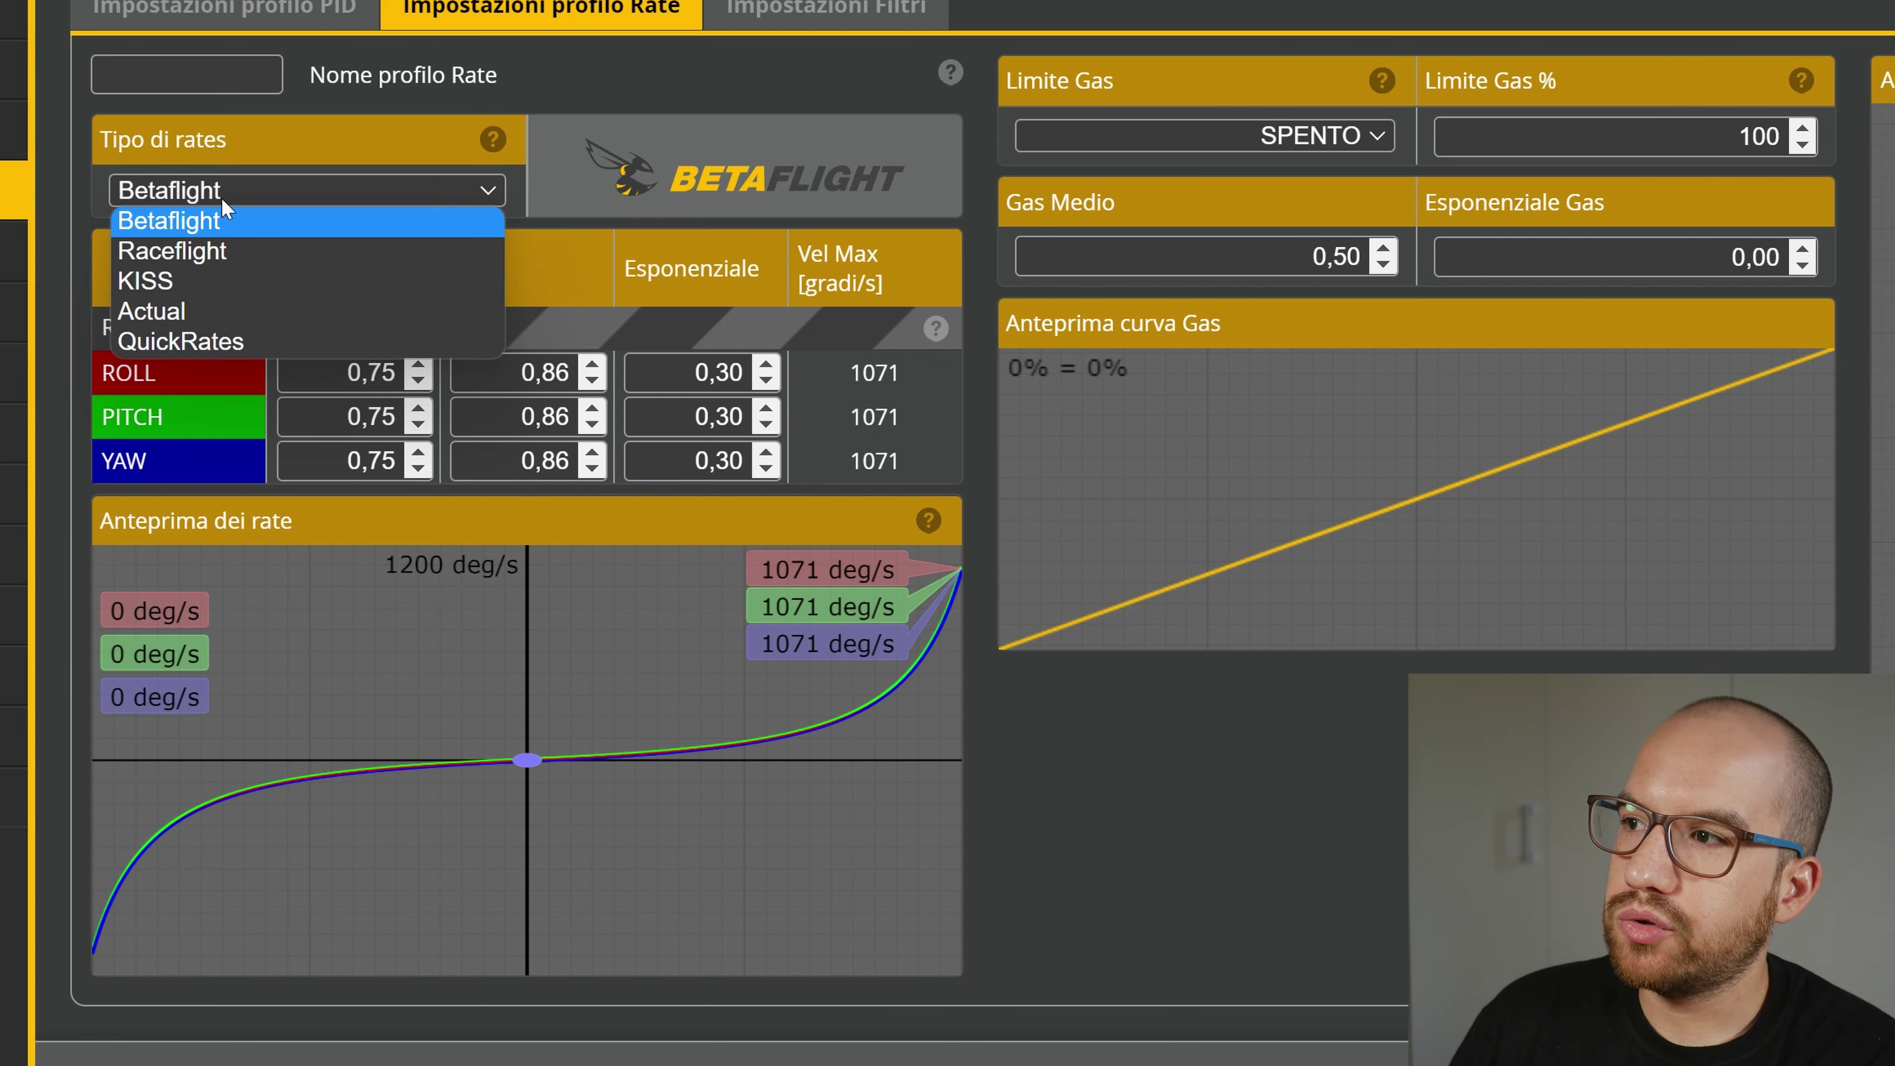
pyautogui.click(239, 194)
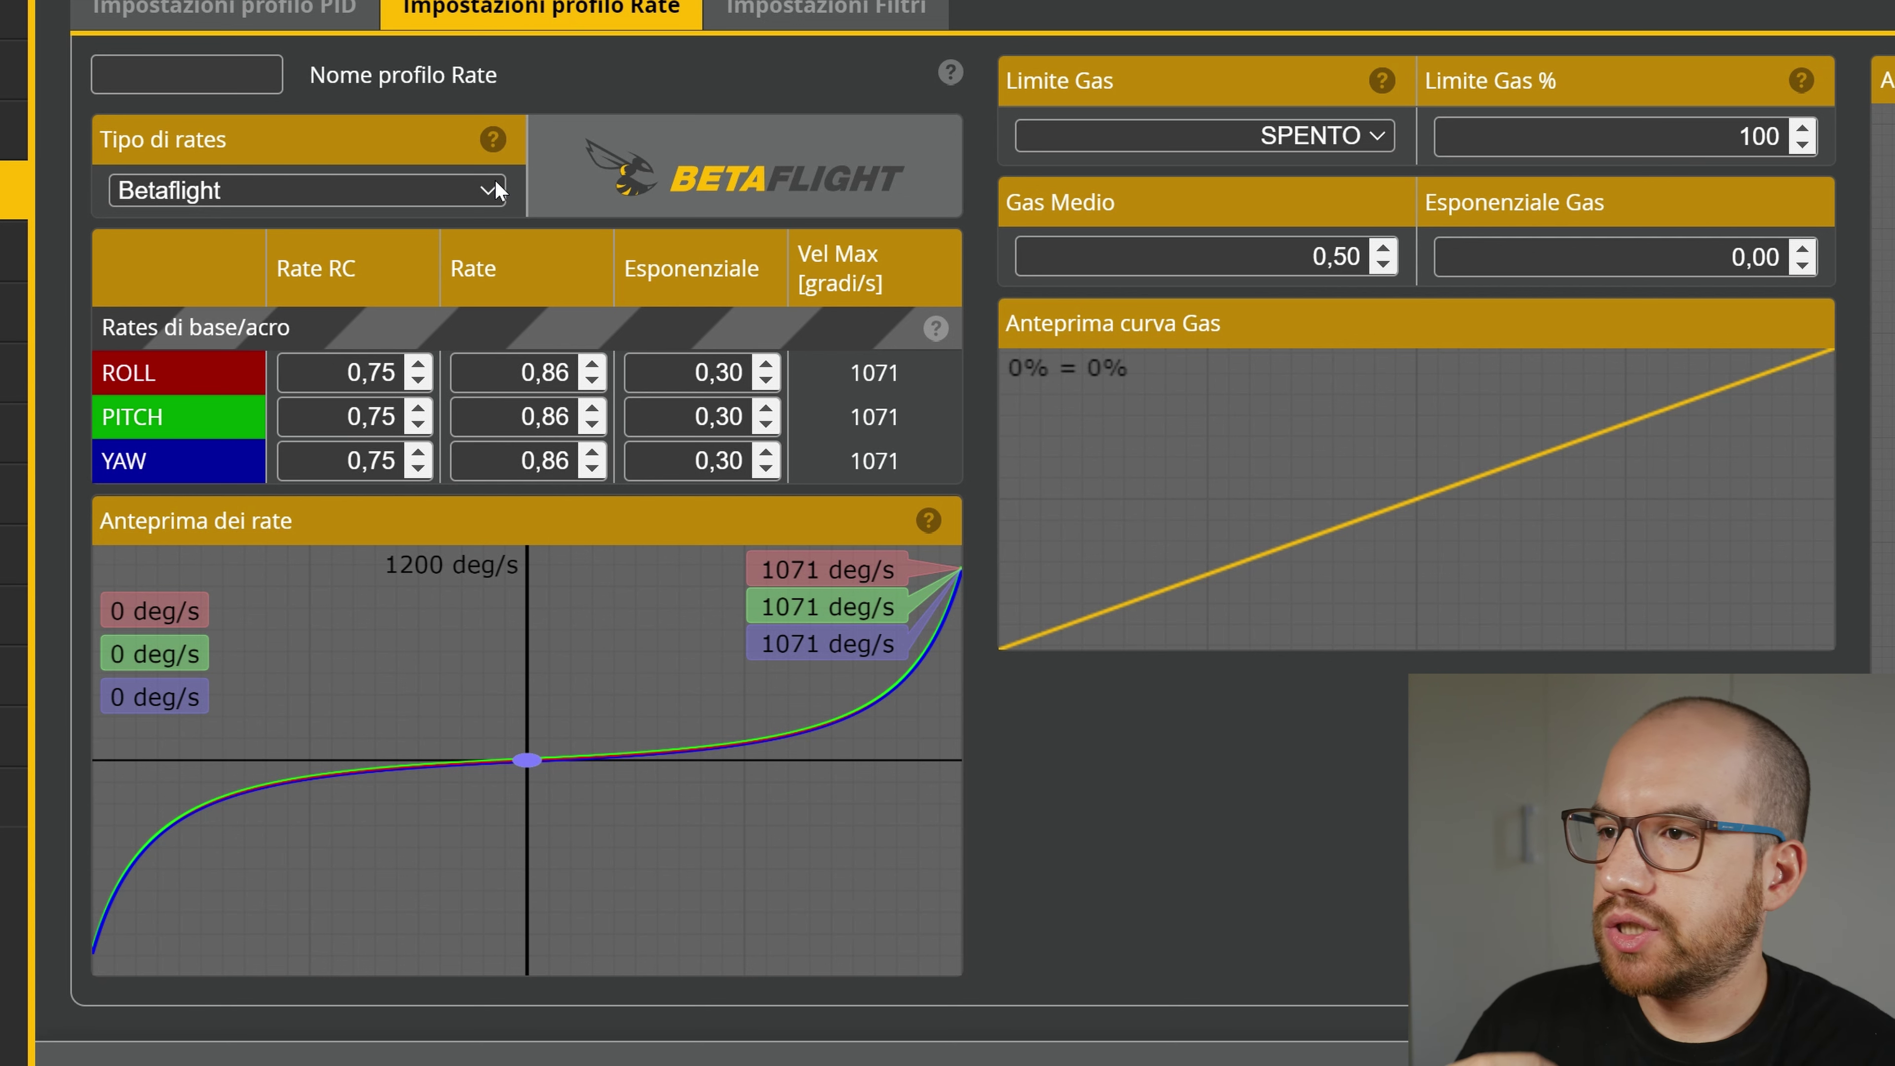
pyautogui.click(432, 188)
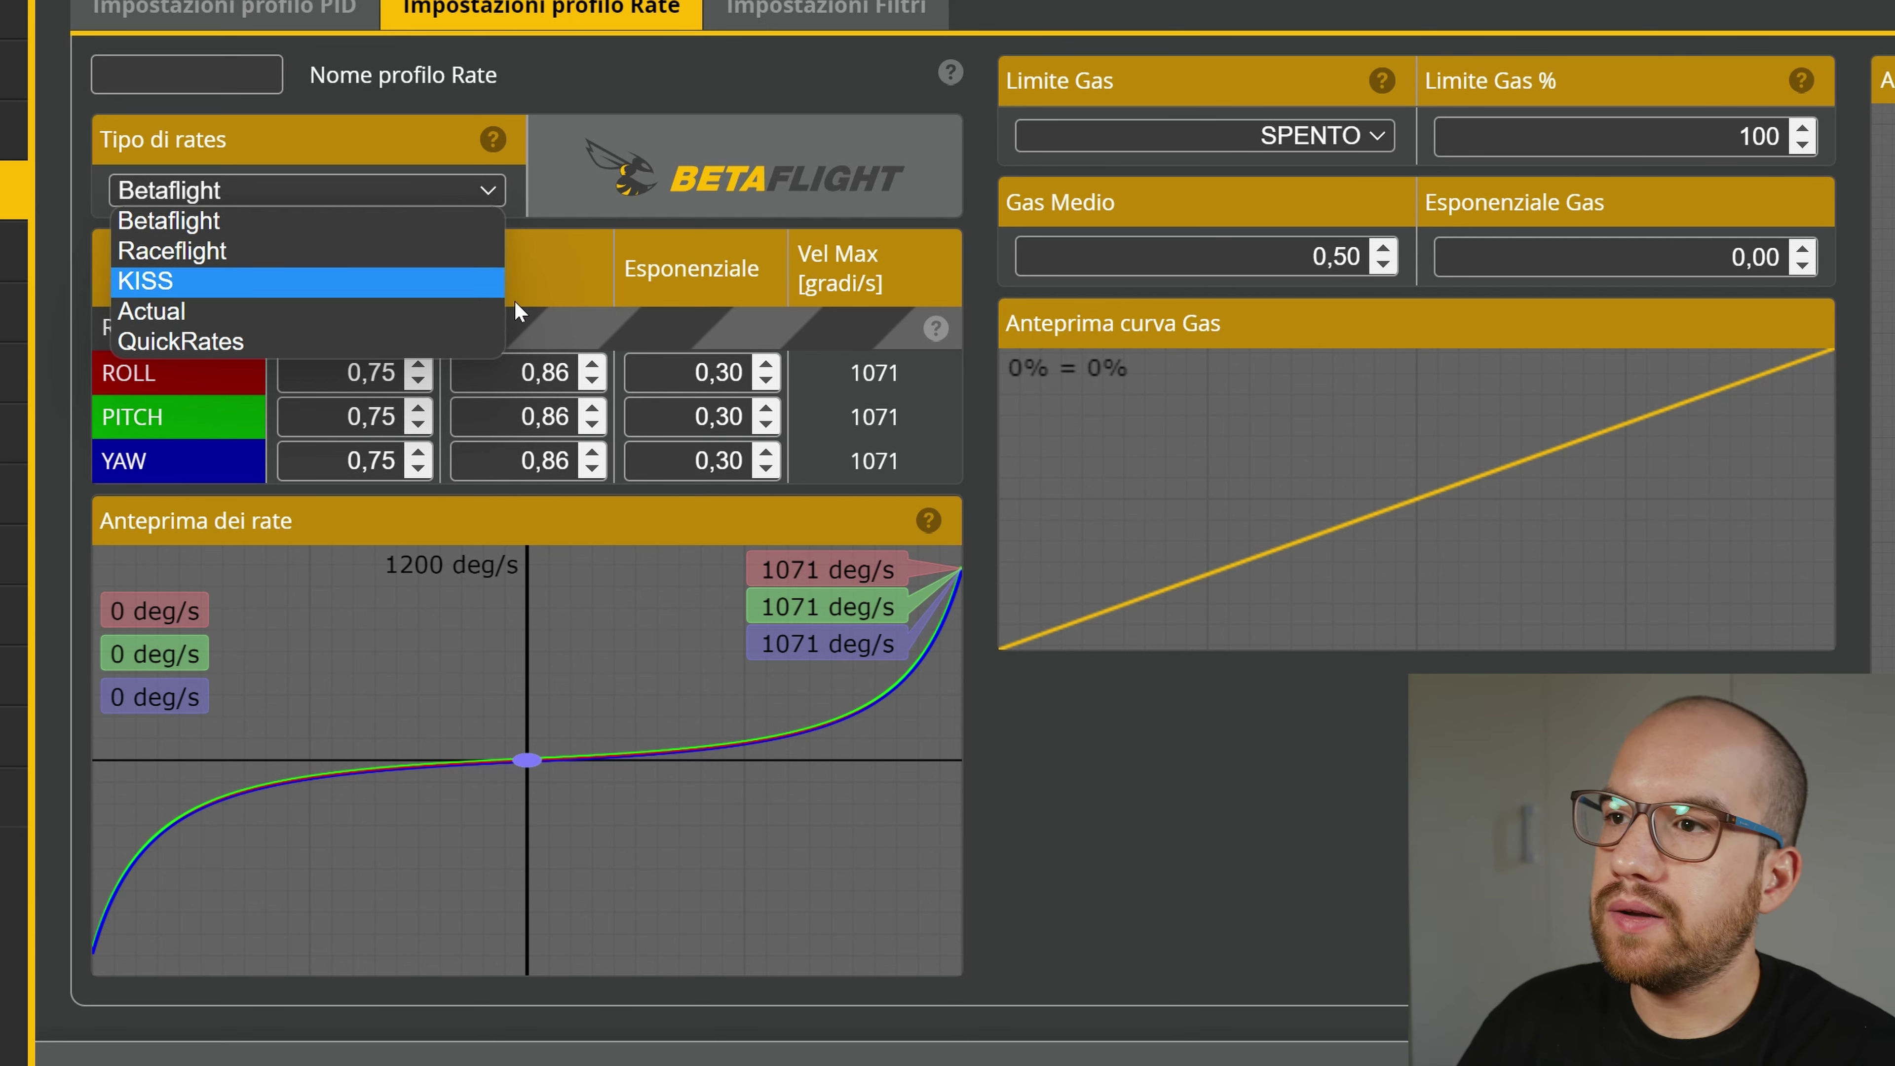
pyautogui.press('Escape')
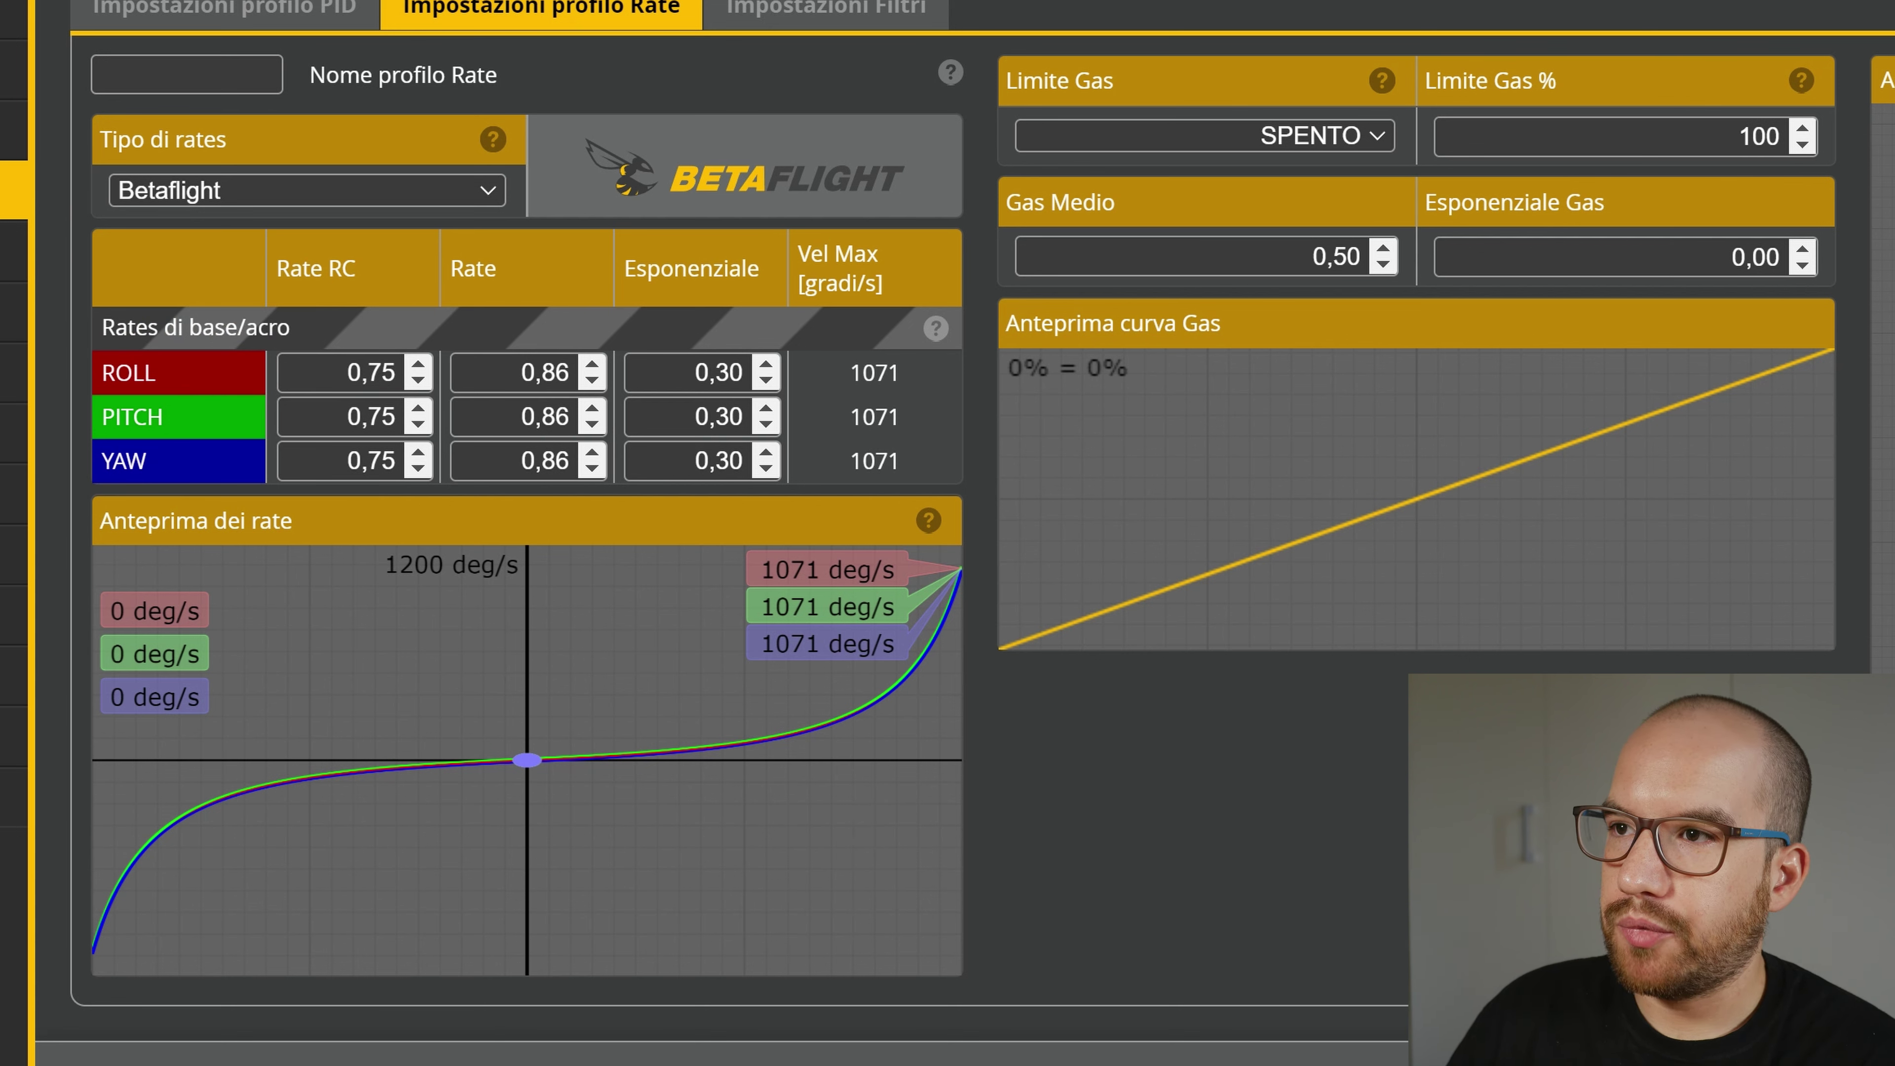
# Set the throttle limit of the rate profile to SCALA at 95%.
pyautogui.click(1305, 135)
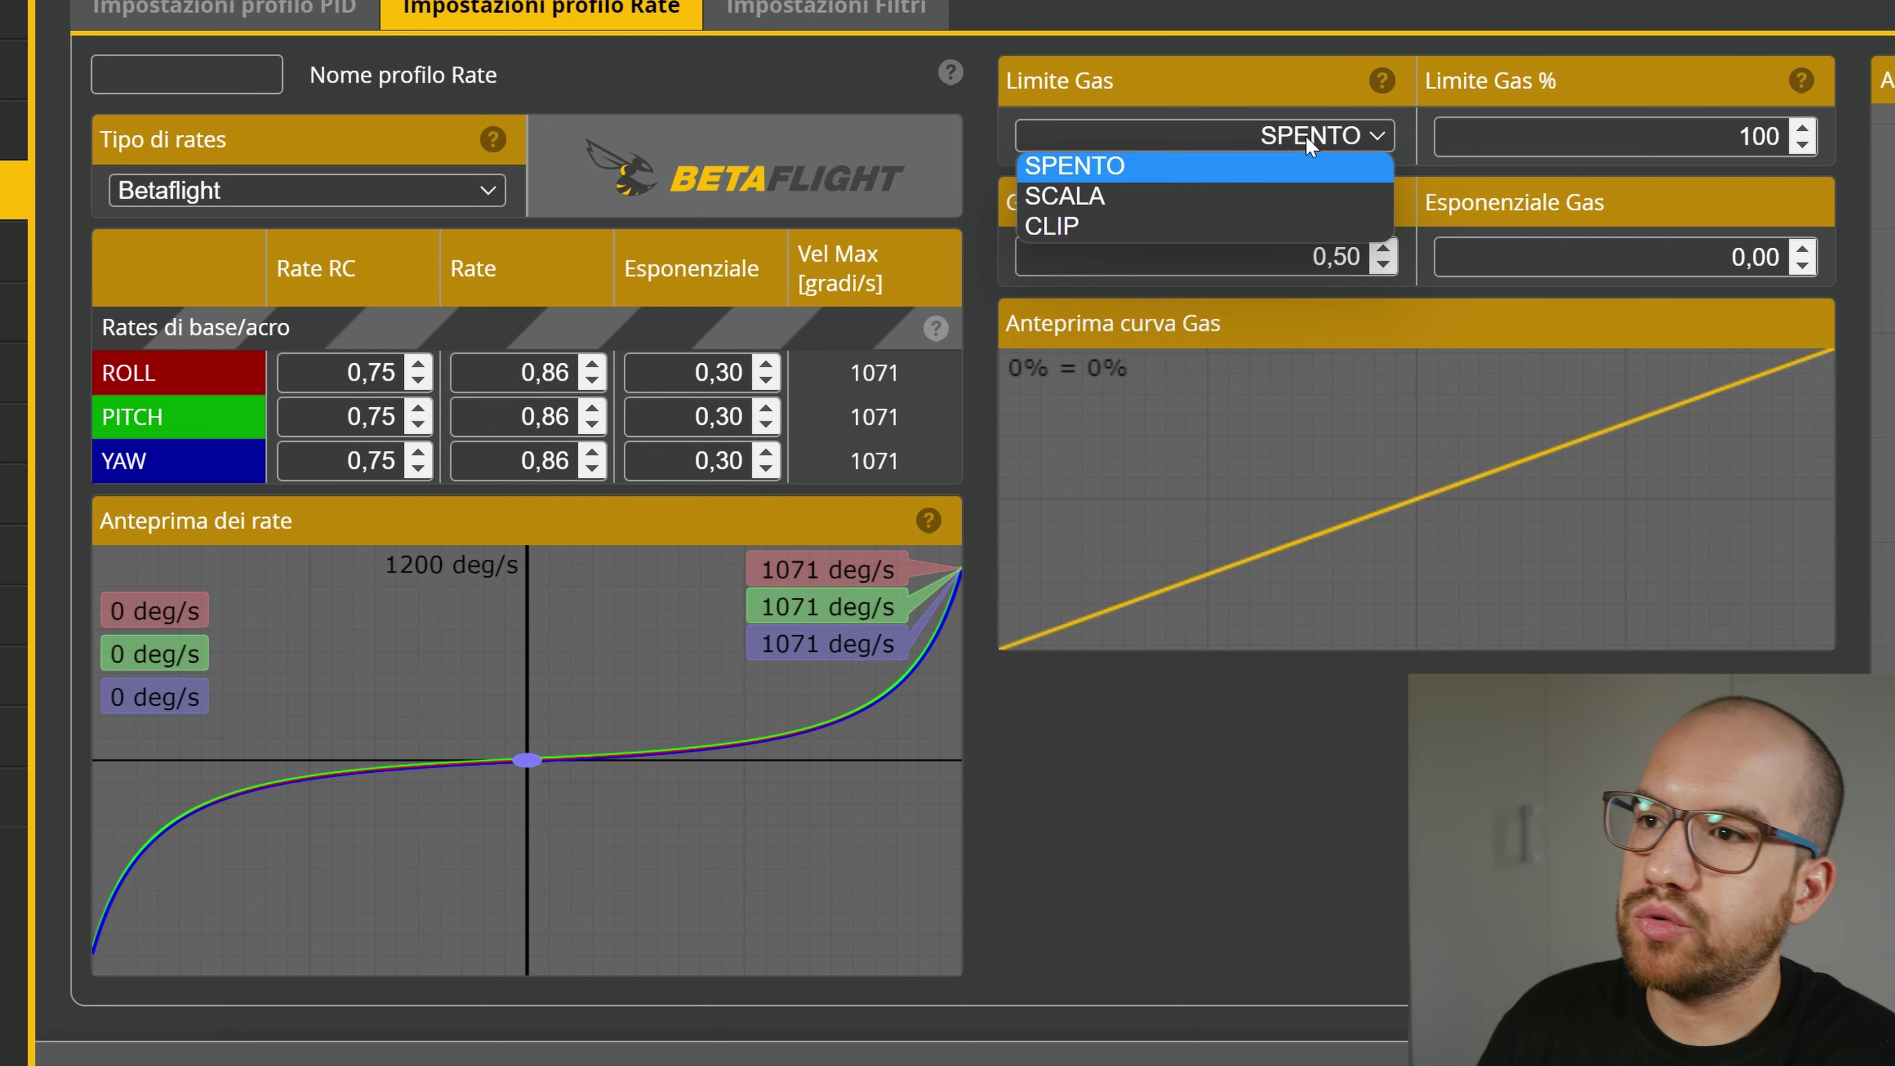
pyautogui.click(1146, 200)
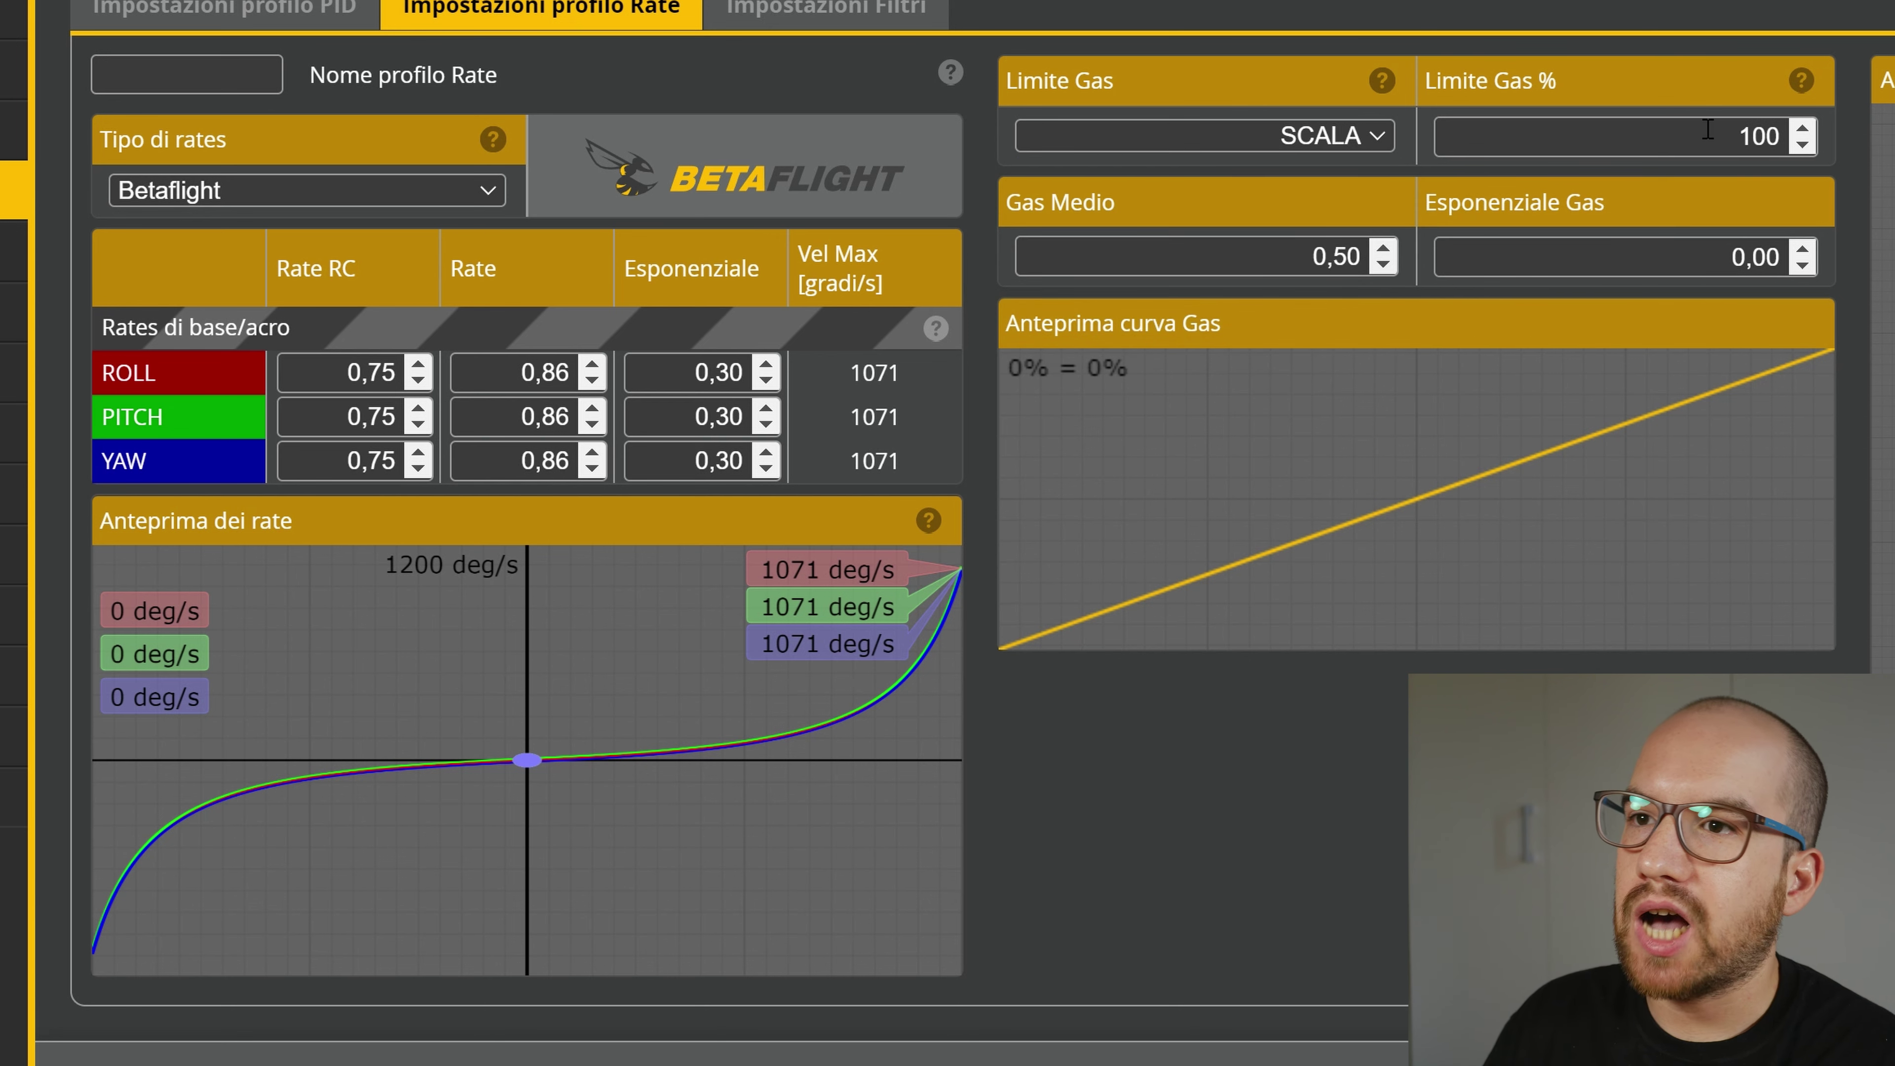
pyautogui.doubleClick(1749, 136)
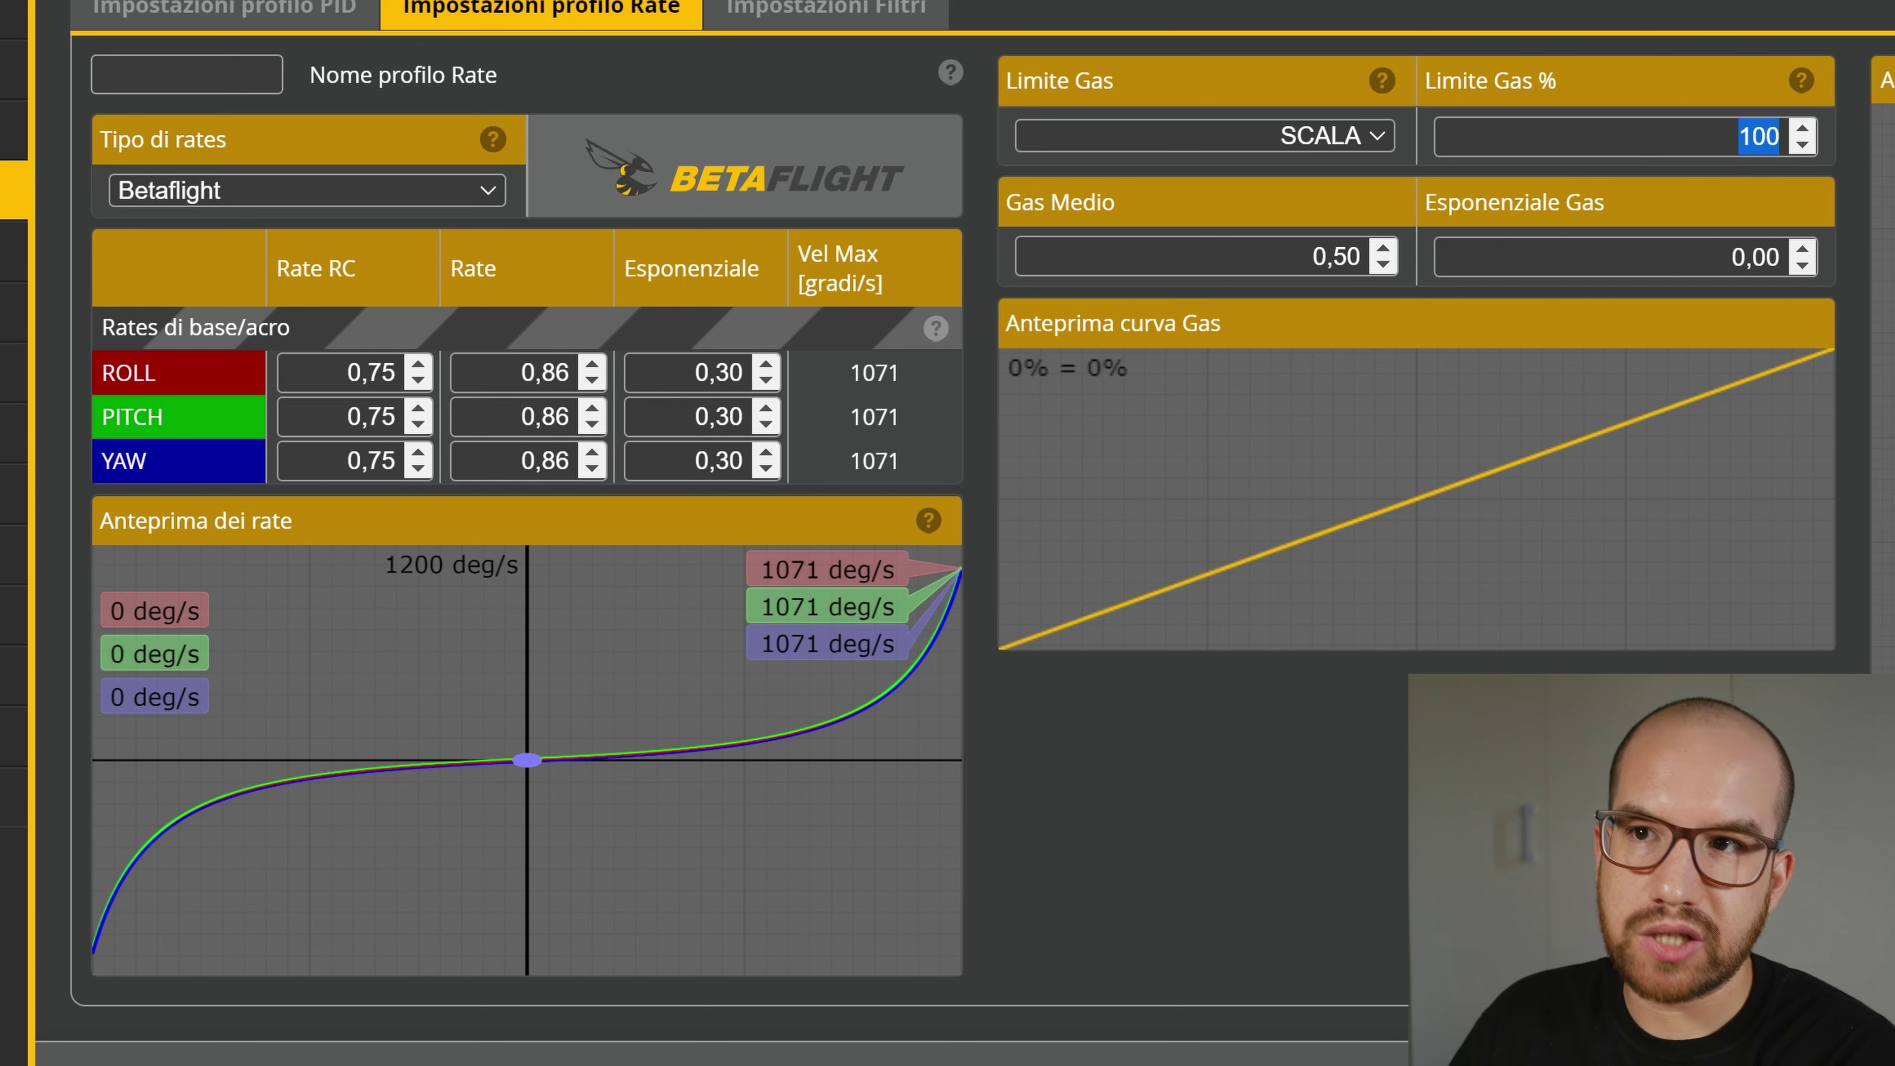
pyautogui.write('95')
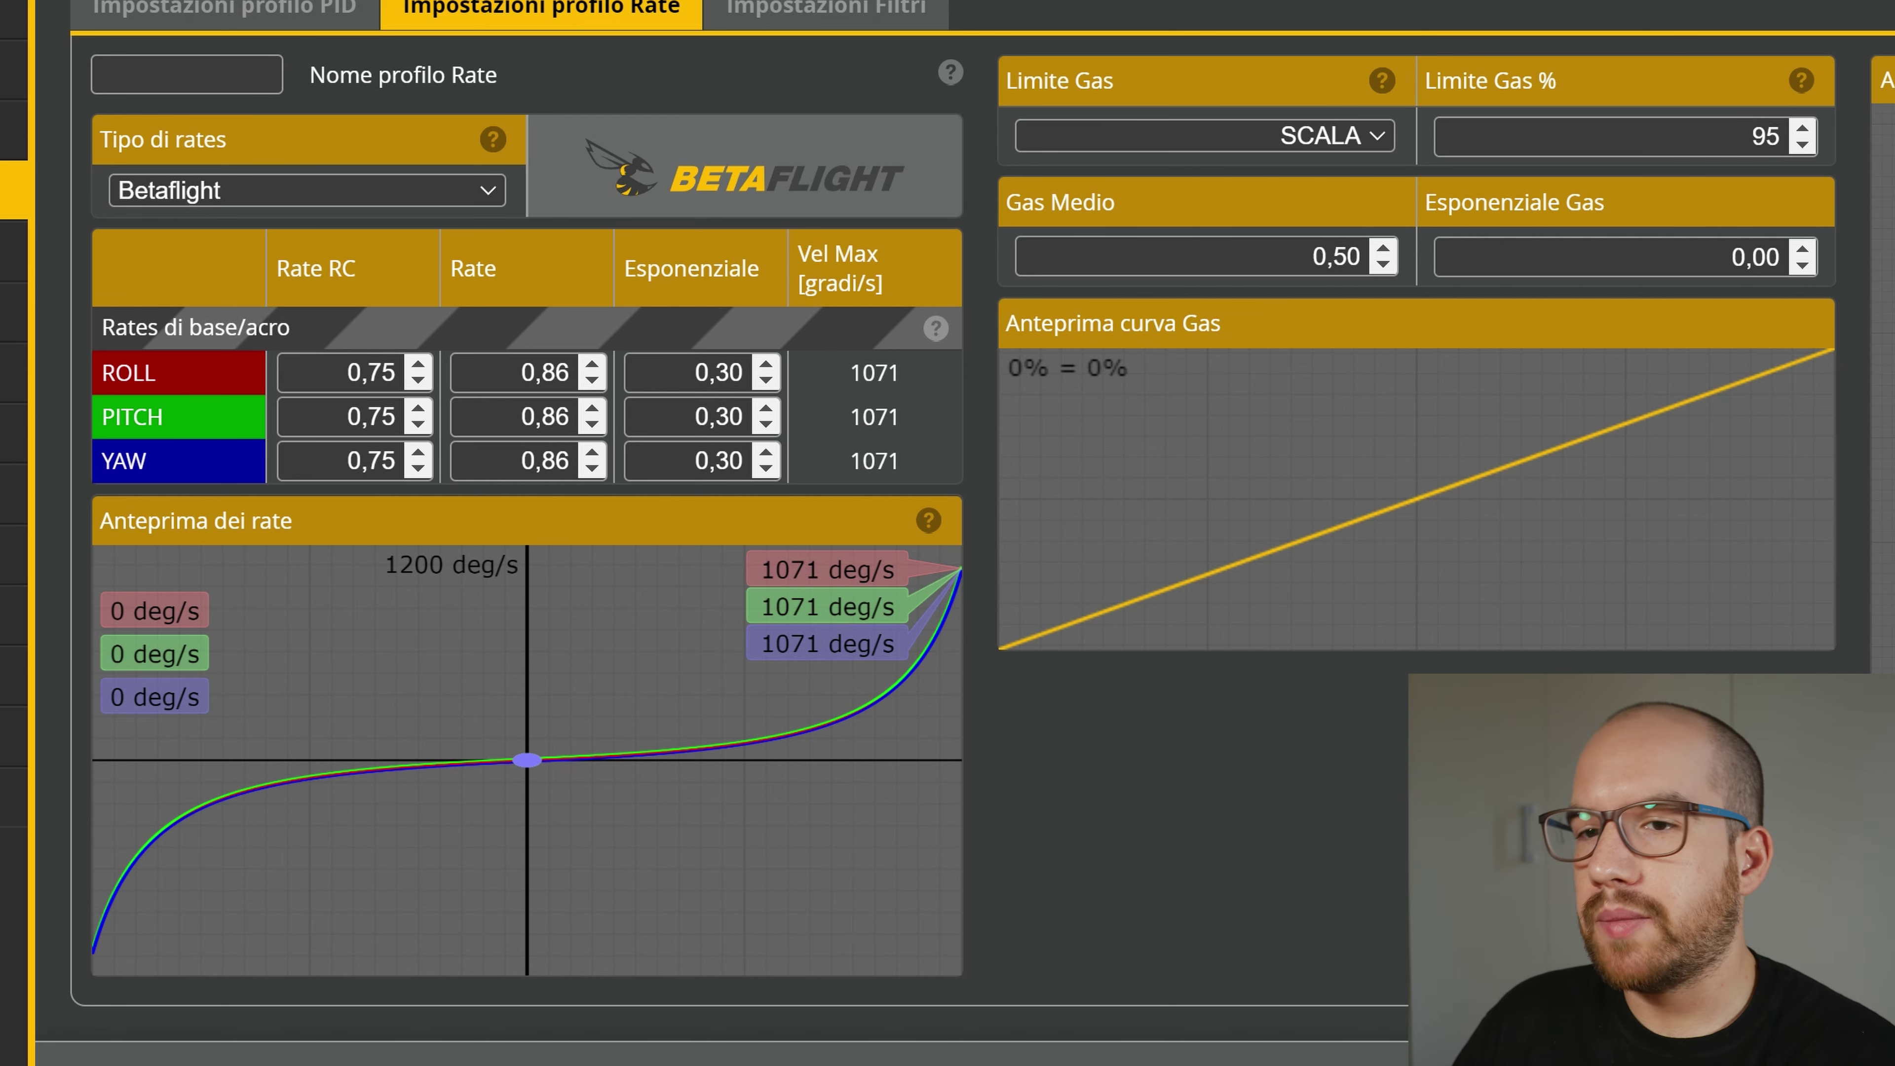
# Review the gyro and D Term filter settings and set the number of gyro RPM filter harmonics to 2.
pyautogui.scroll(1, 962, 522)
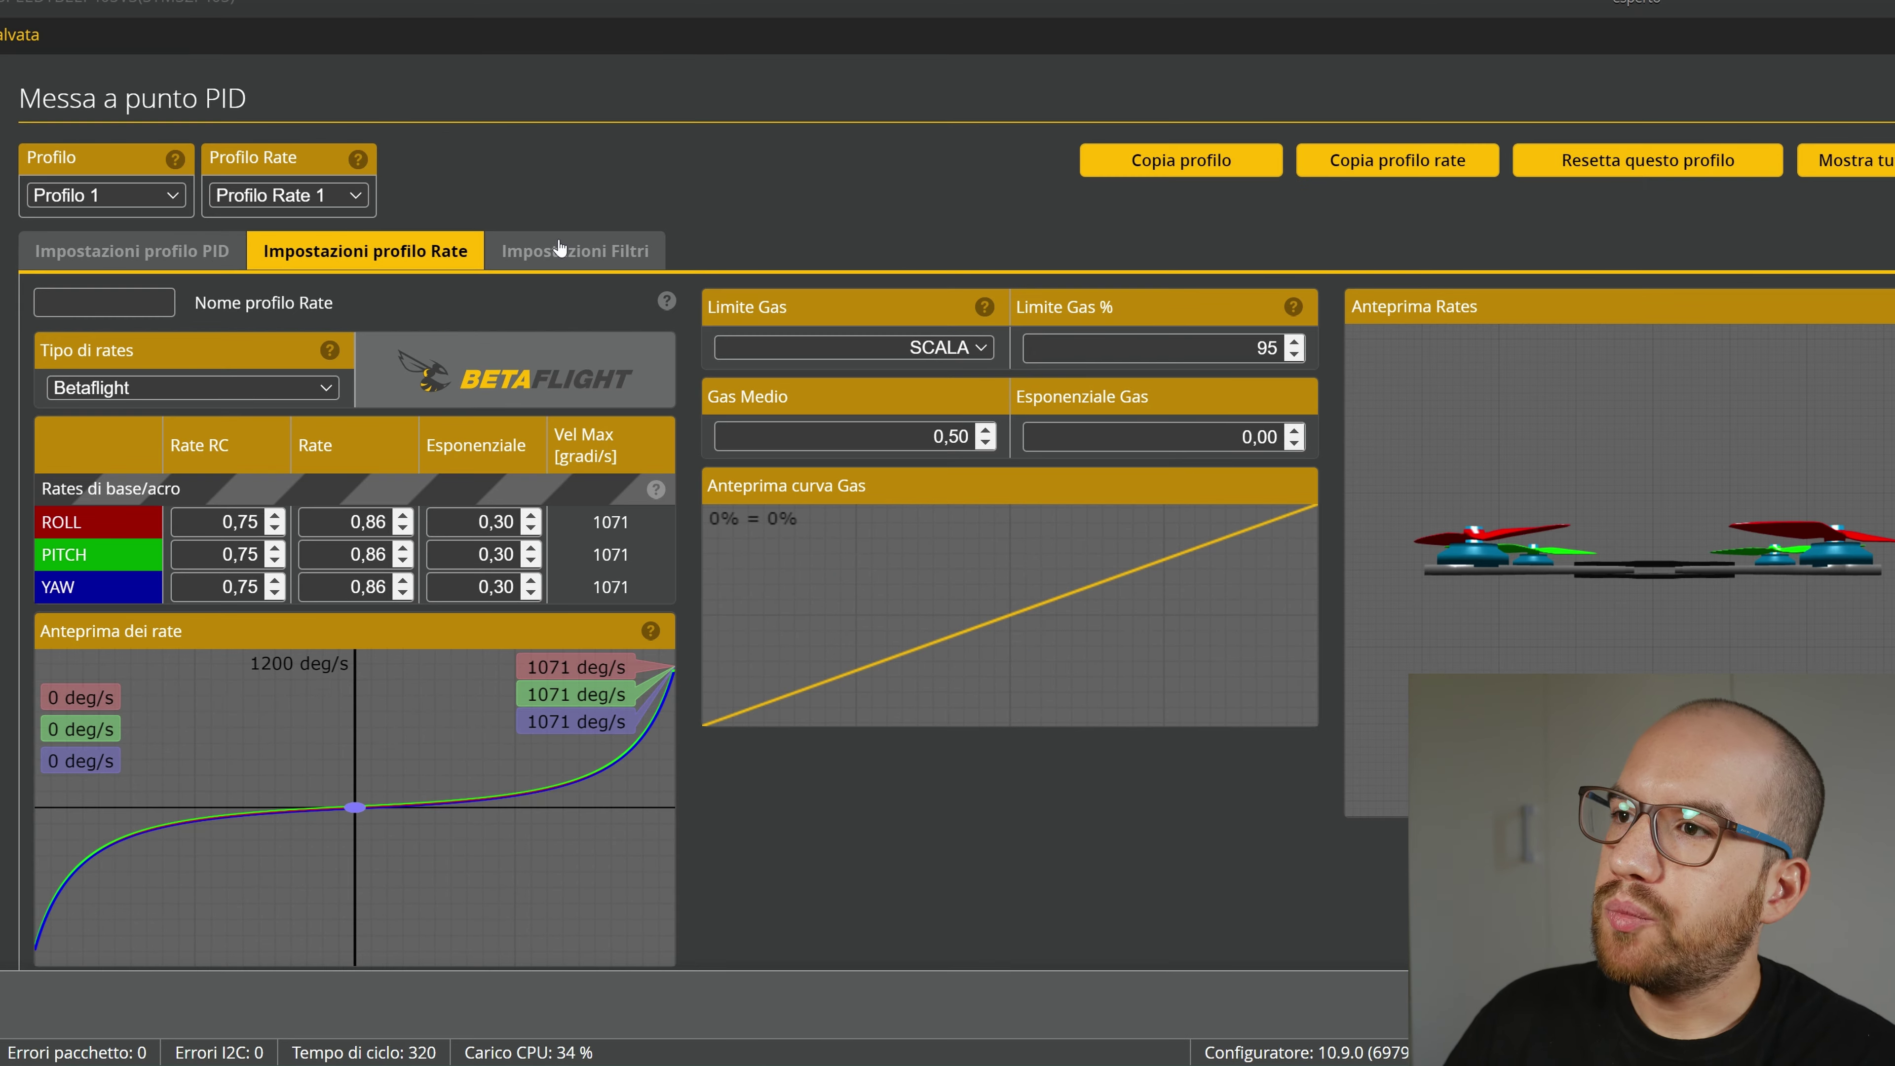
pyautogui.click(826, 65)
pyautogui.scroll(-2, 676, 581)
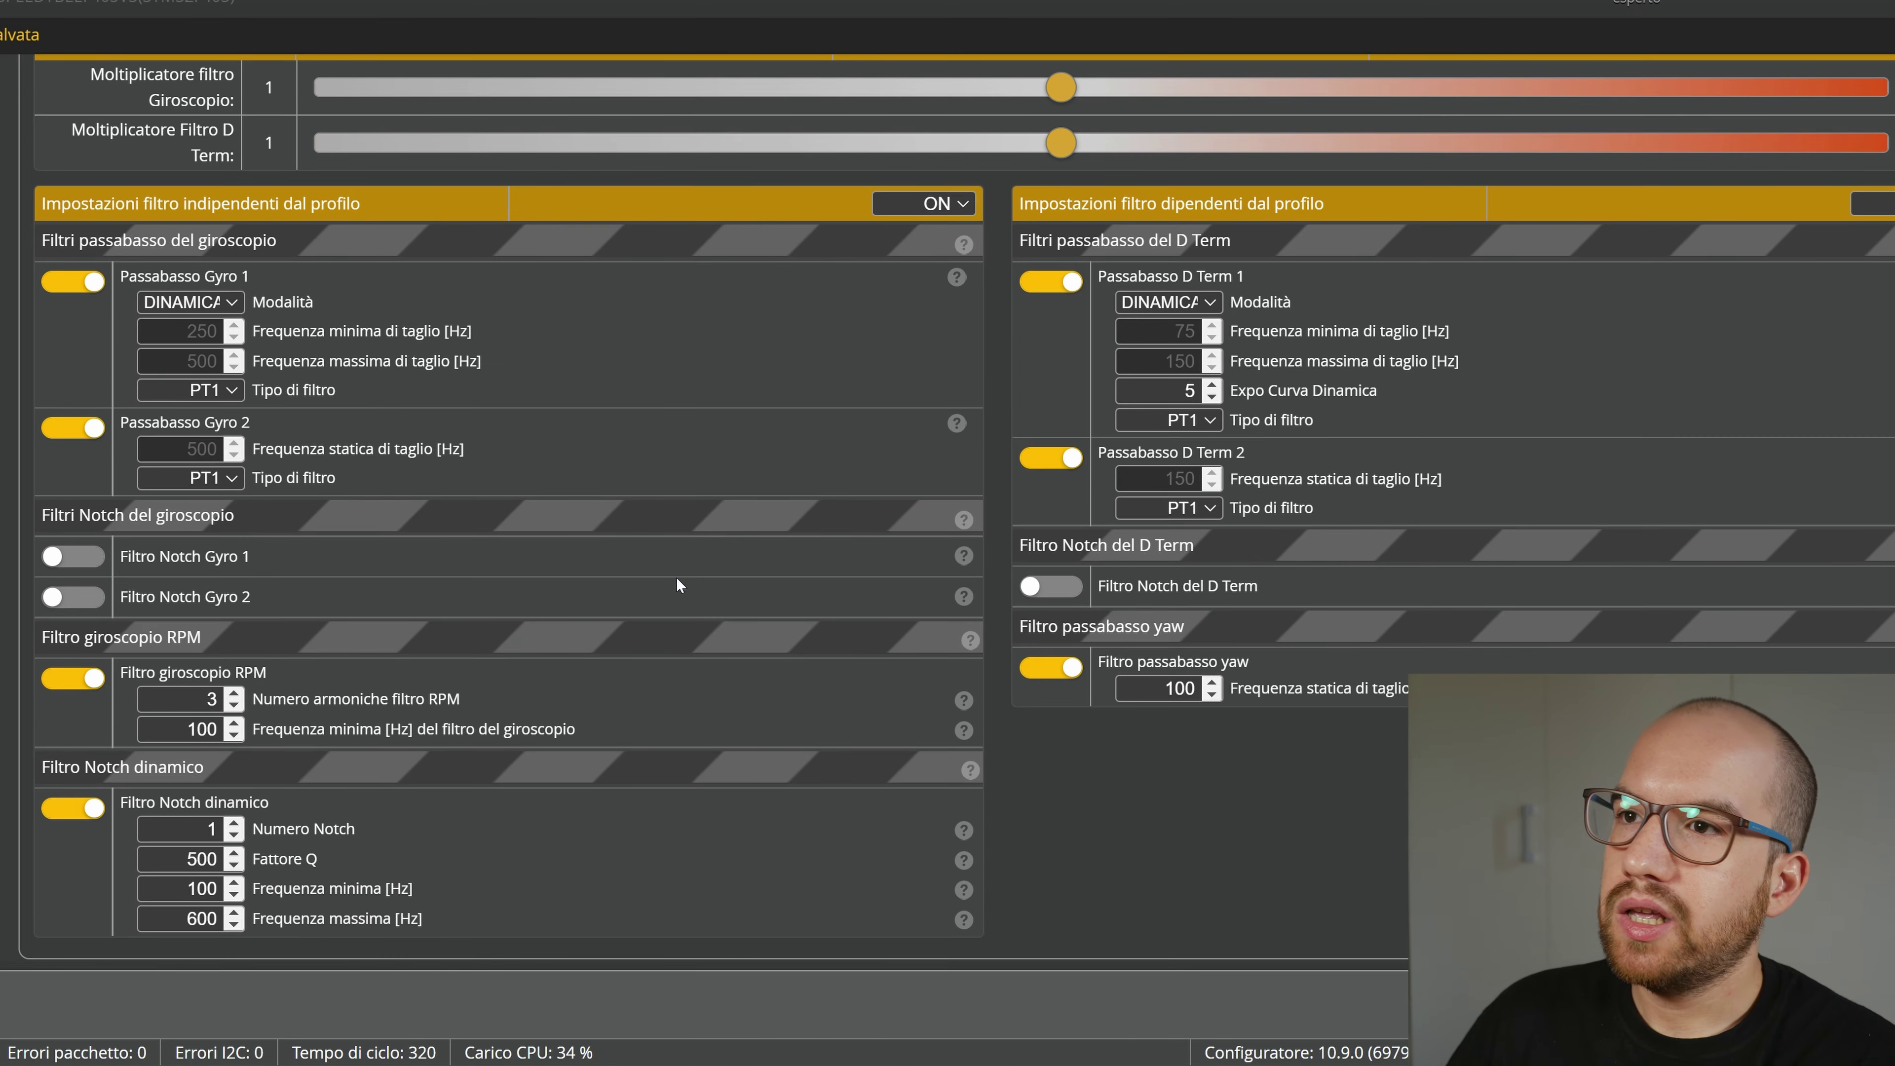
pyautogui.scroll(4, 676, 578)
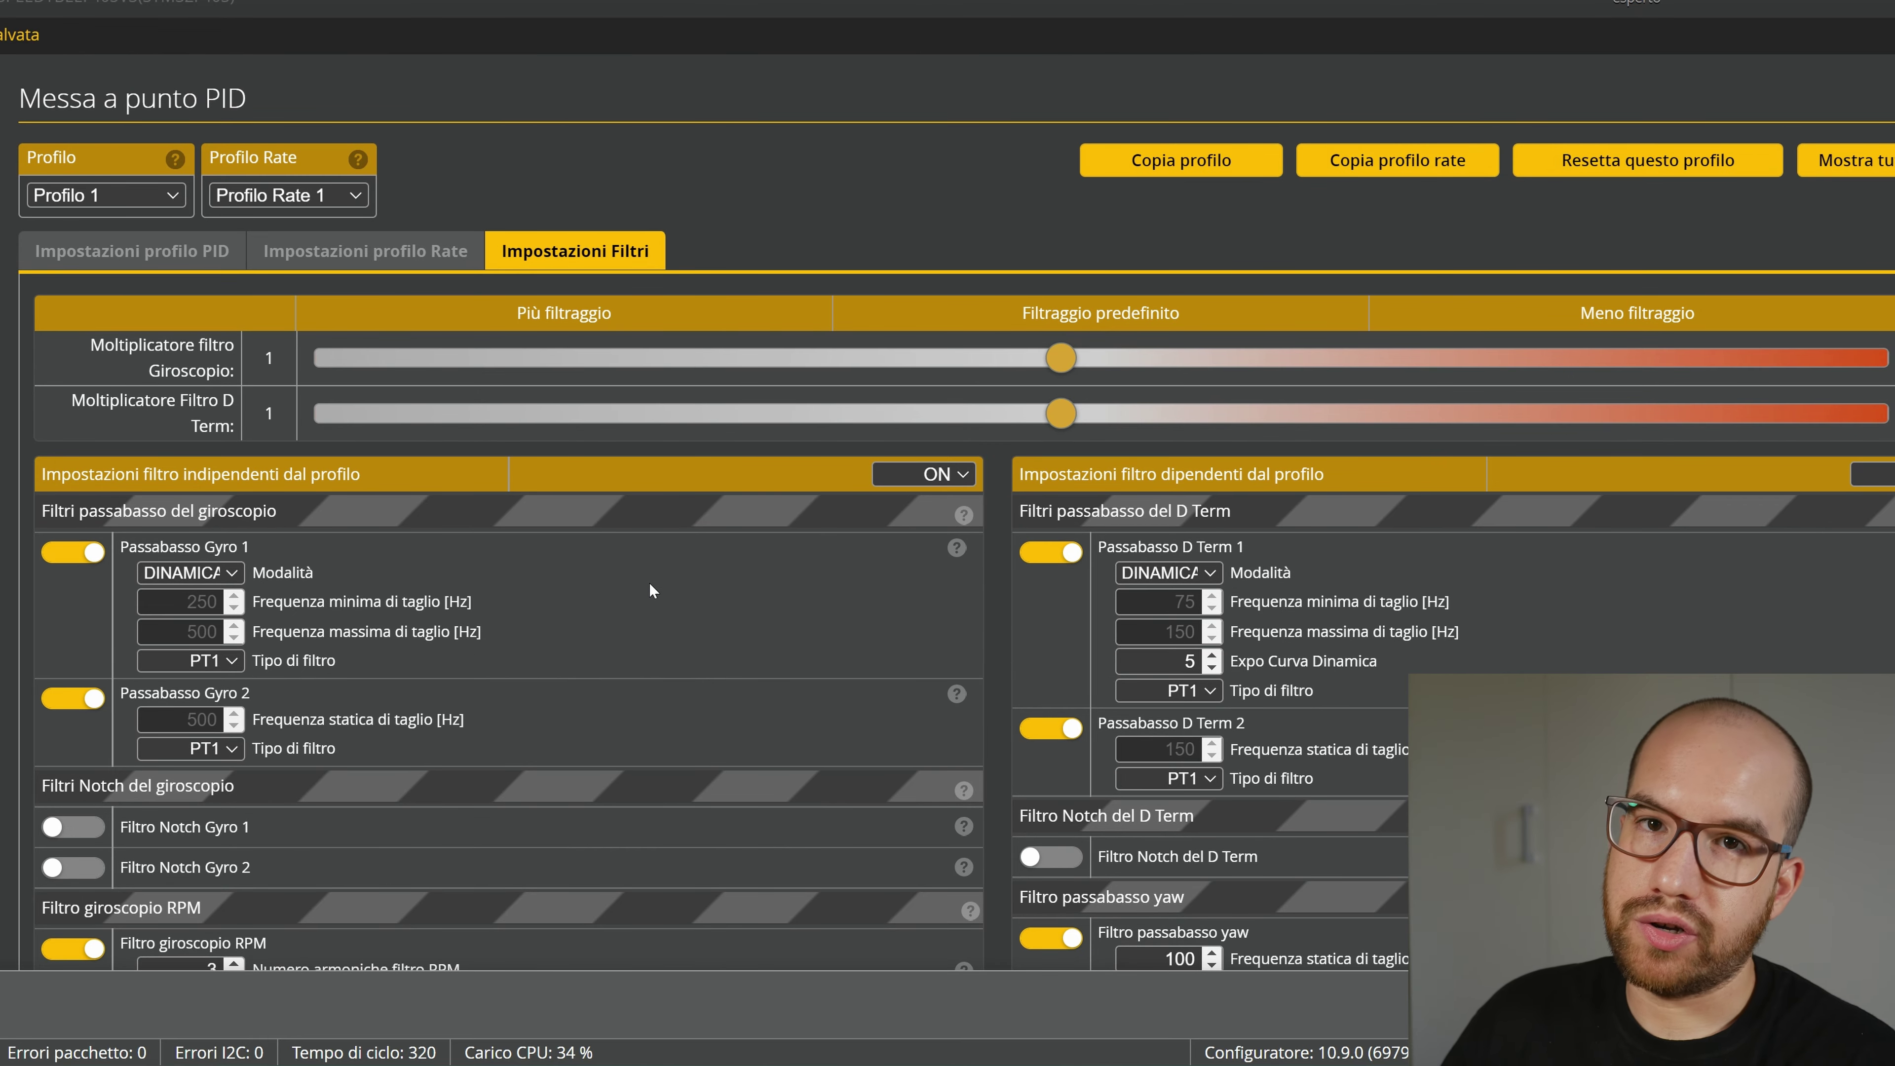
pyautogui.scroll(-3, 649, 582)
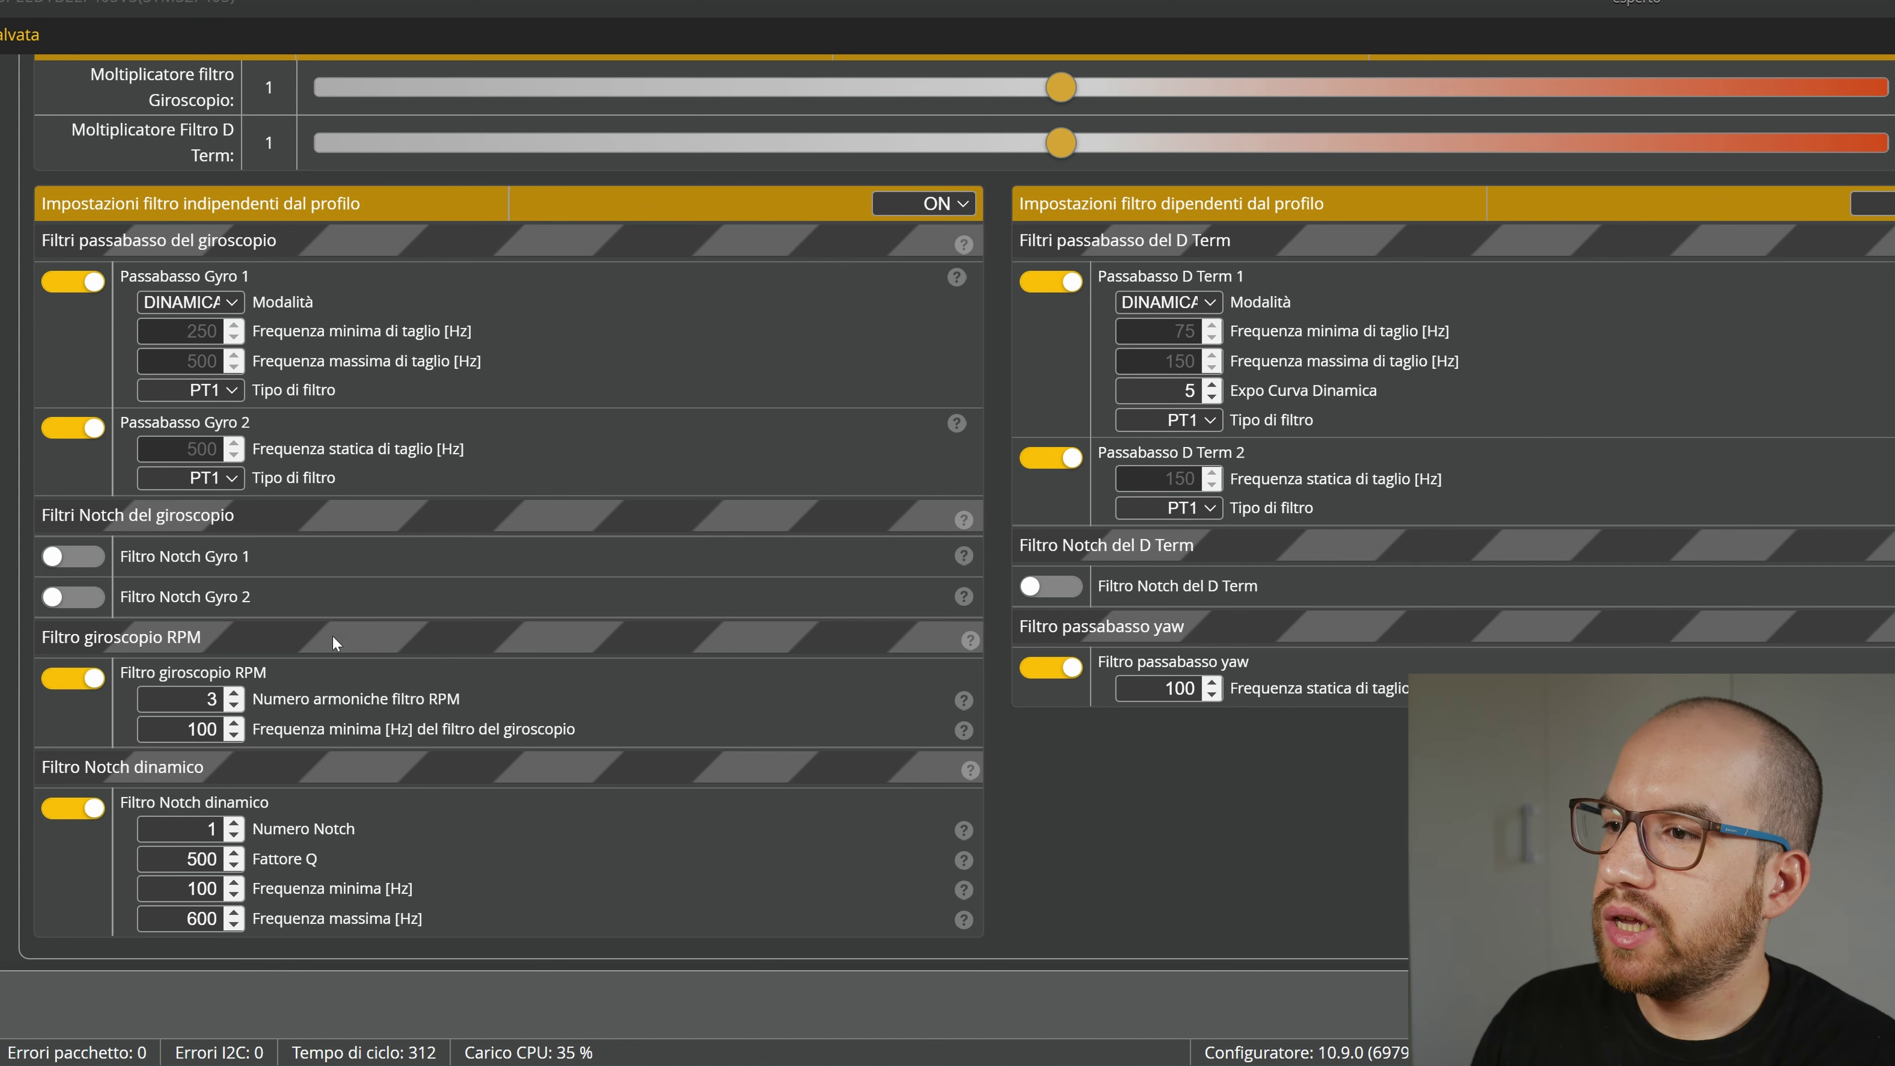
pyautogui.click(235, 707)
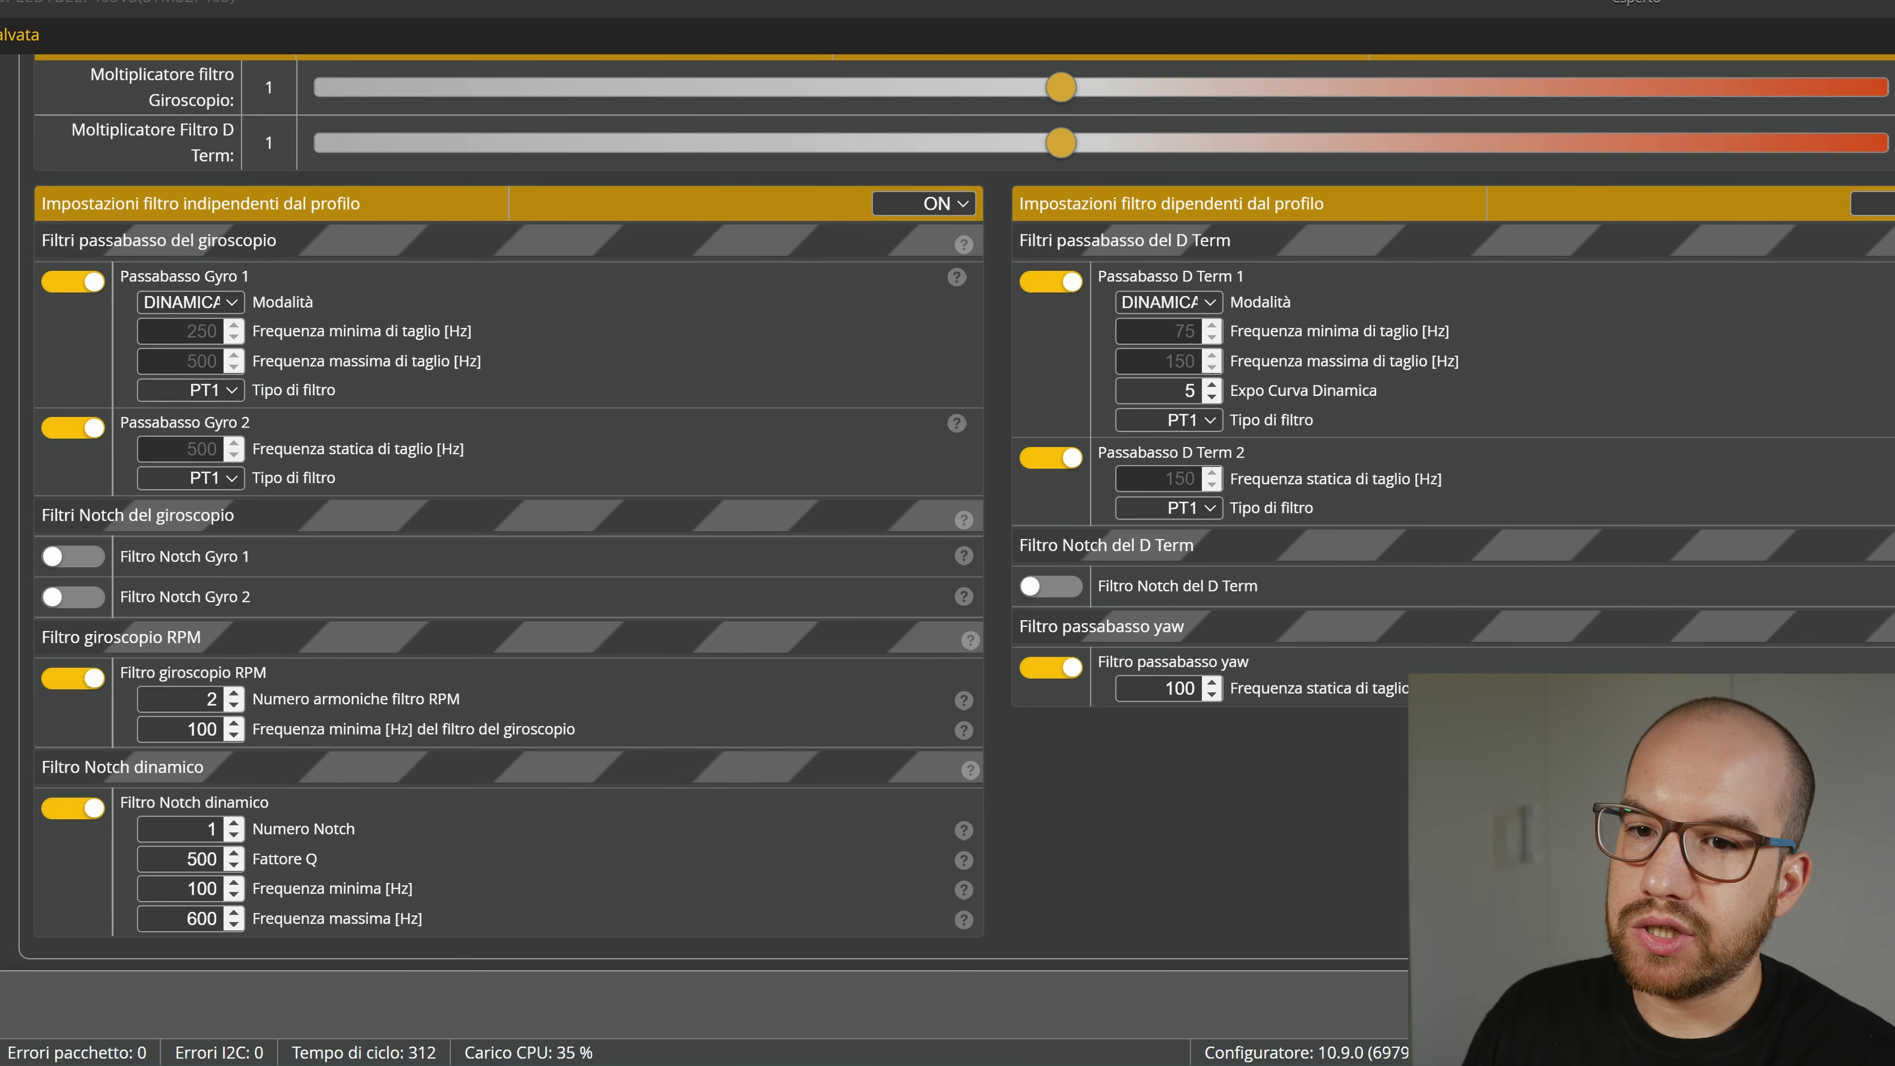
pyautogui.scroll(3, 787, 692)
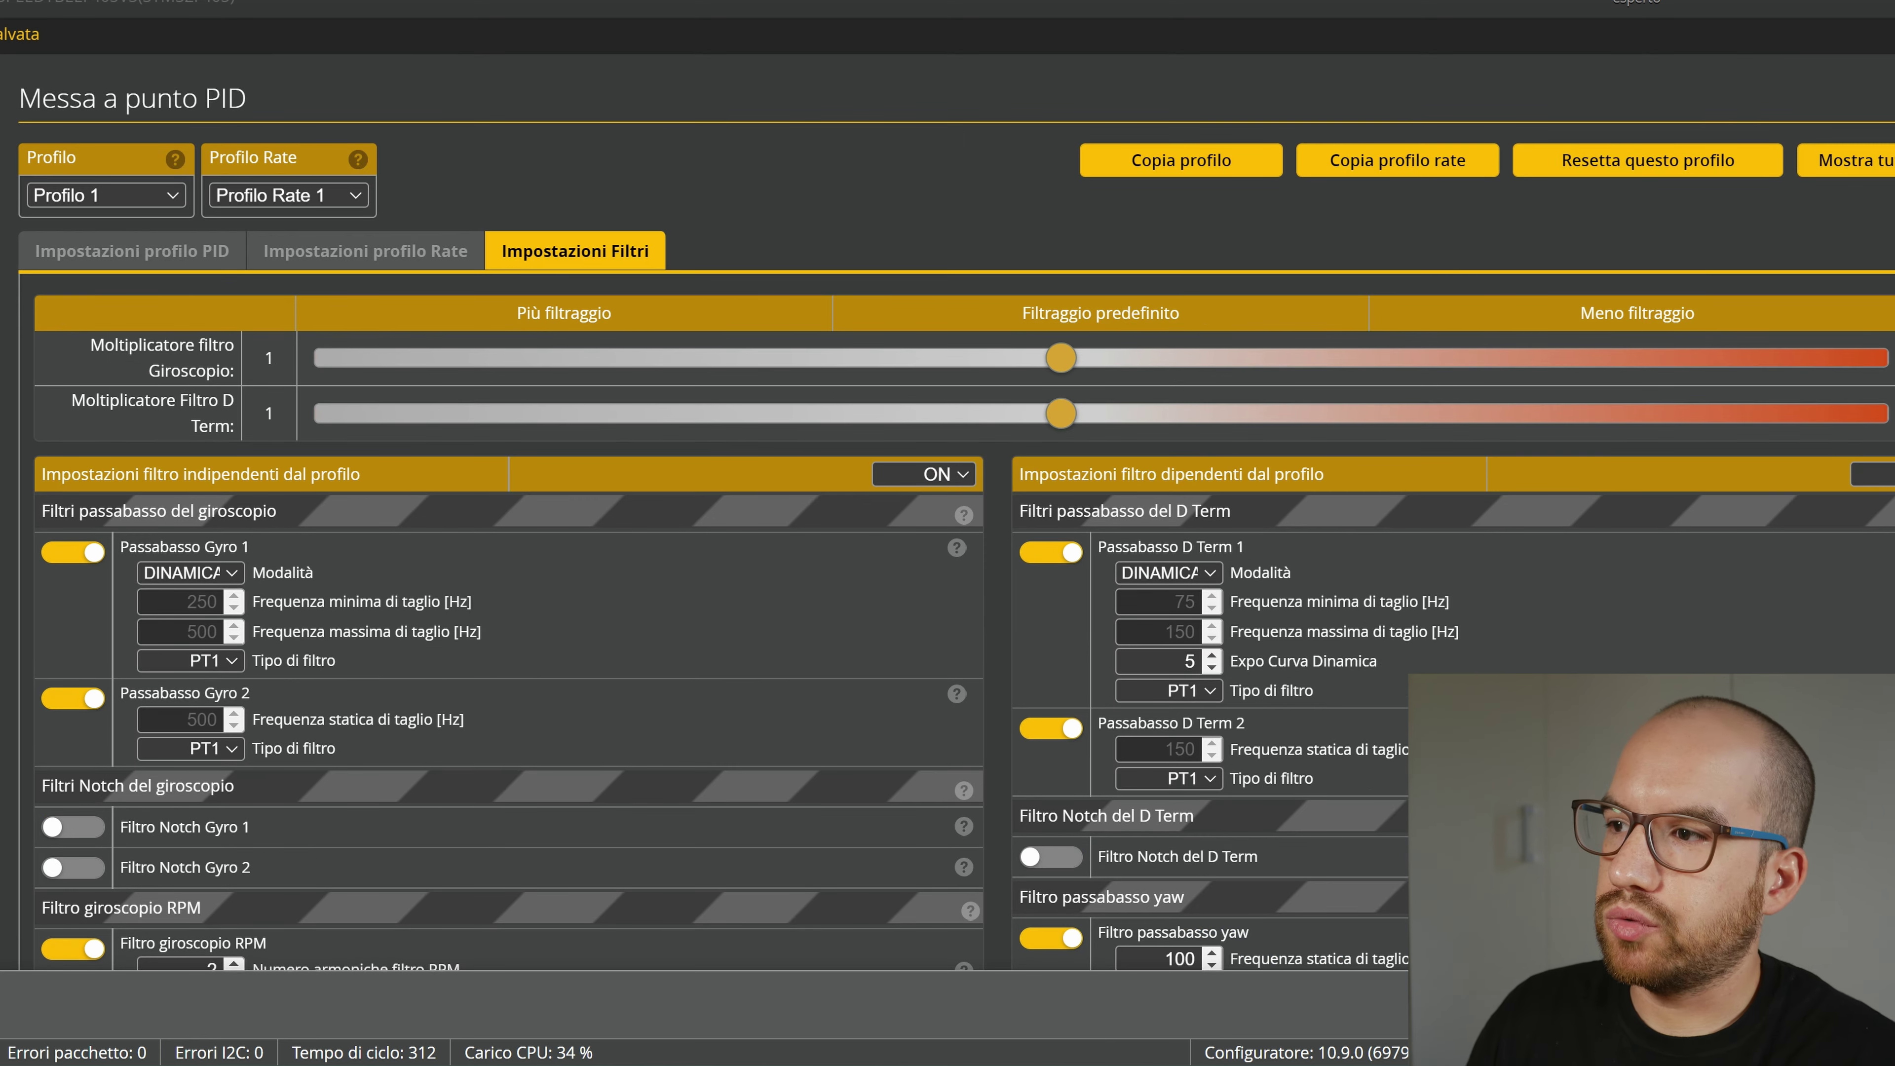
pyautogui.scroll(-3, 699, 696)
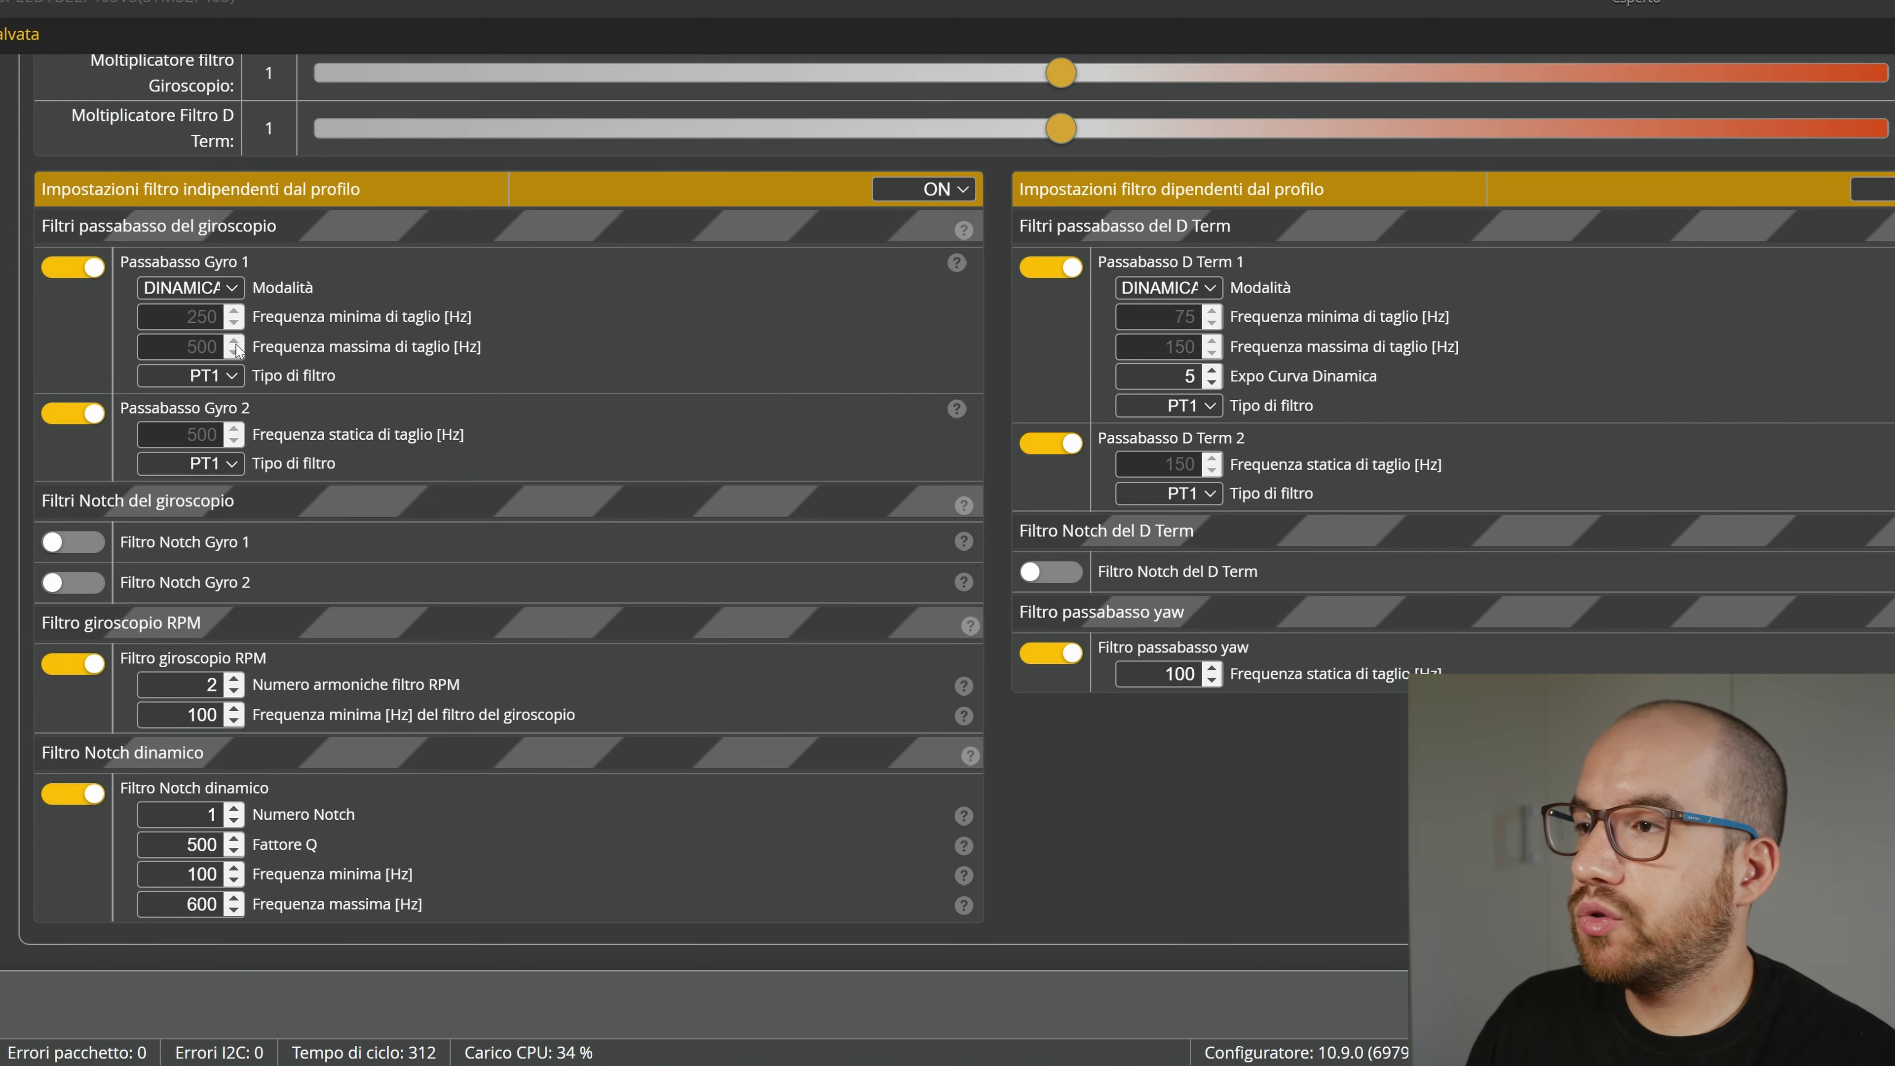
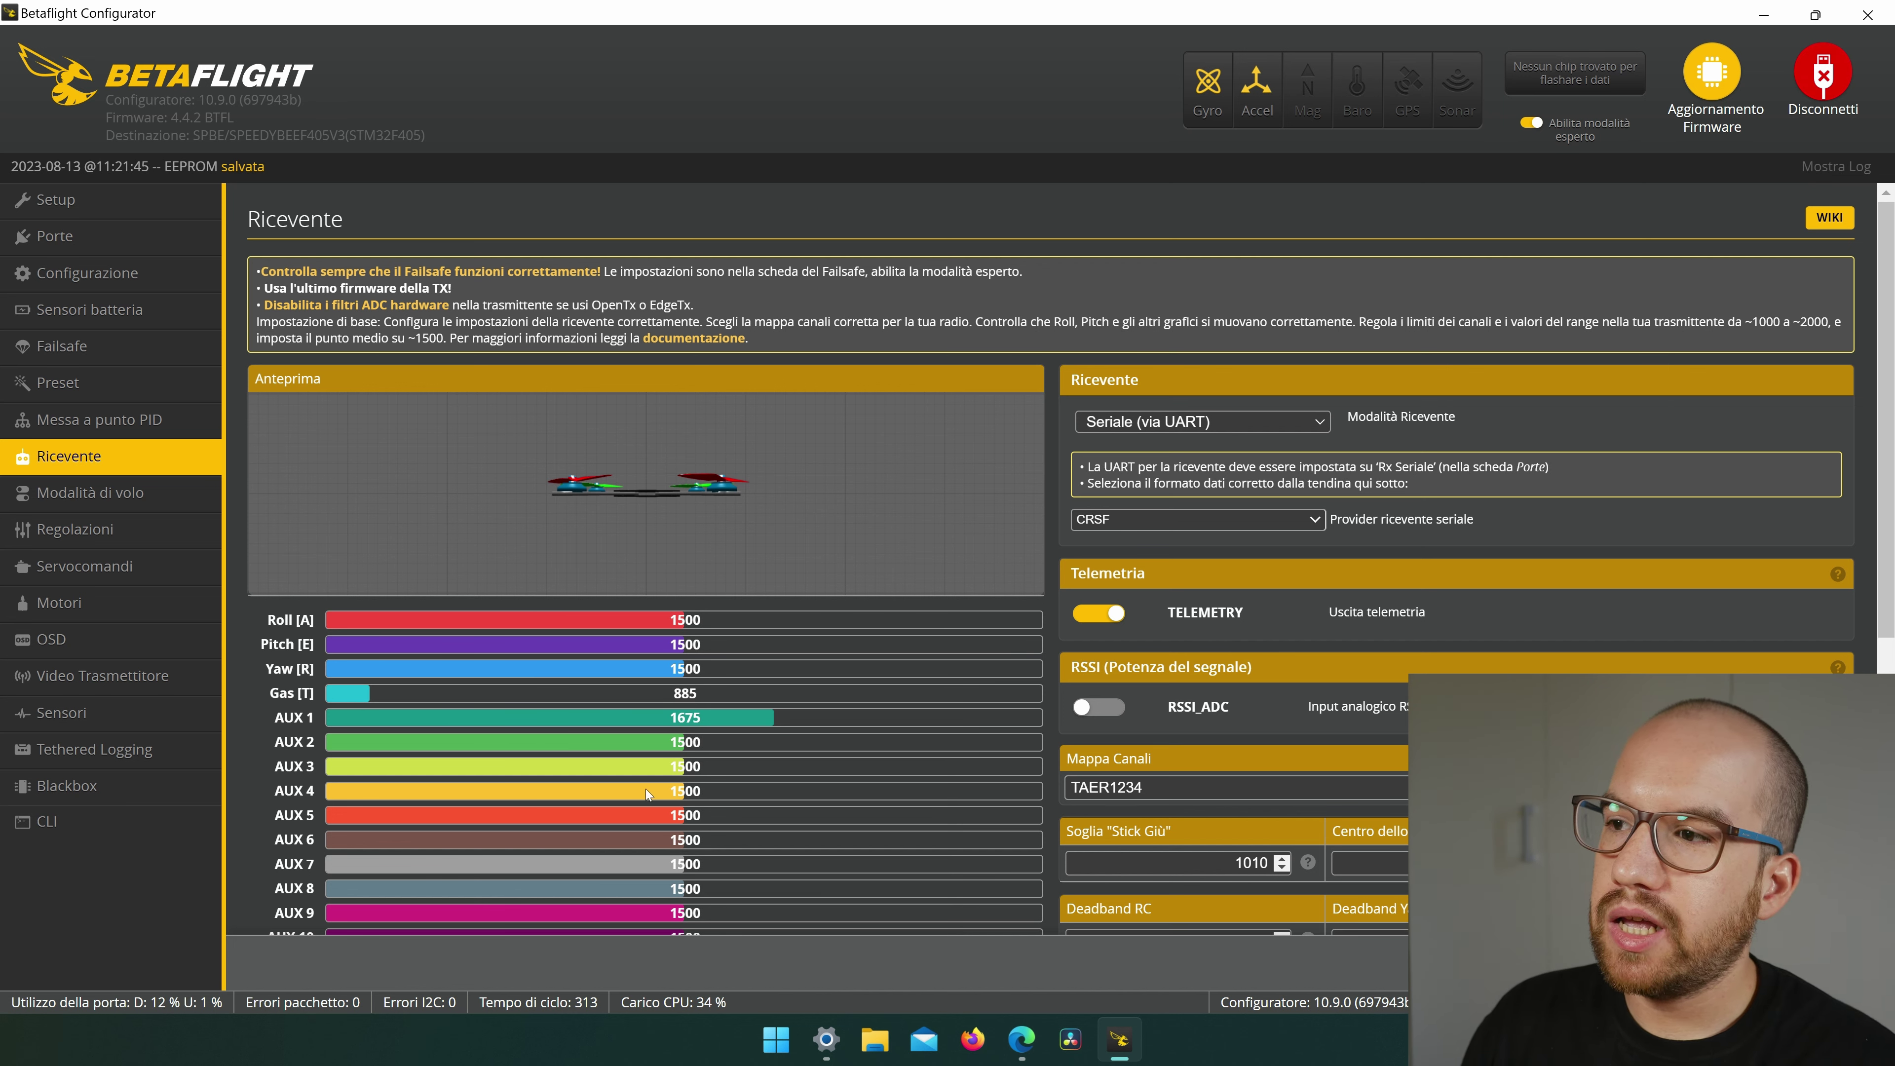
# Review the receiver settings and the channel map presets, keeping the TAER1234 map.
pyautogui.scroll(-3, 865, 653)
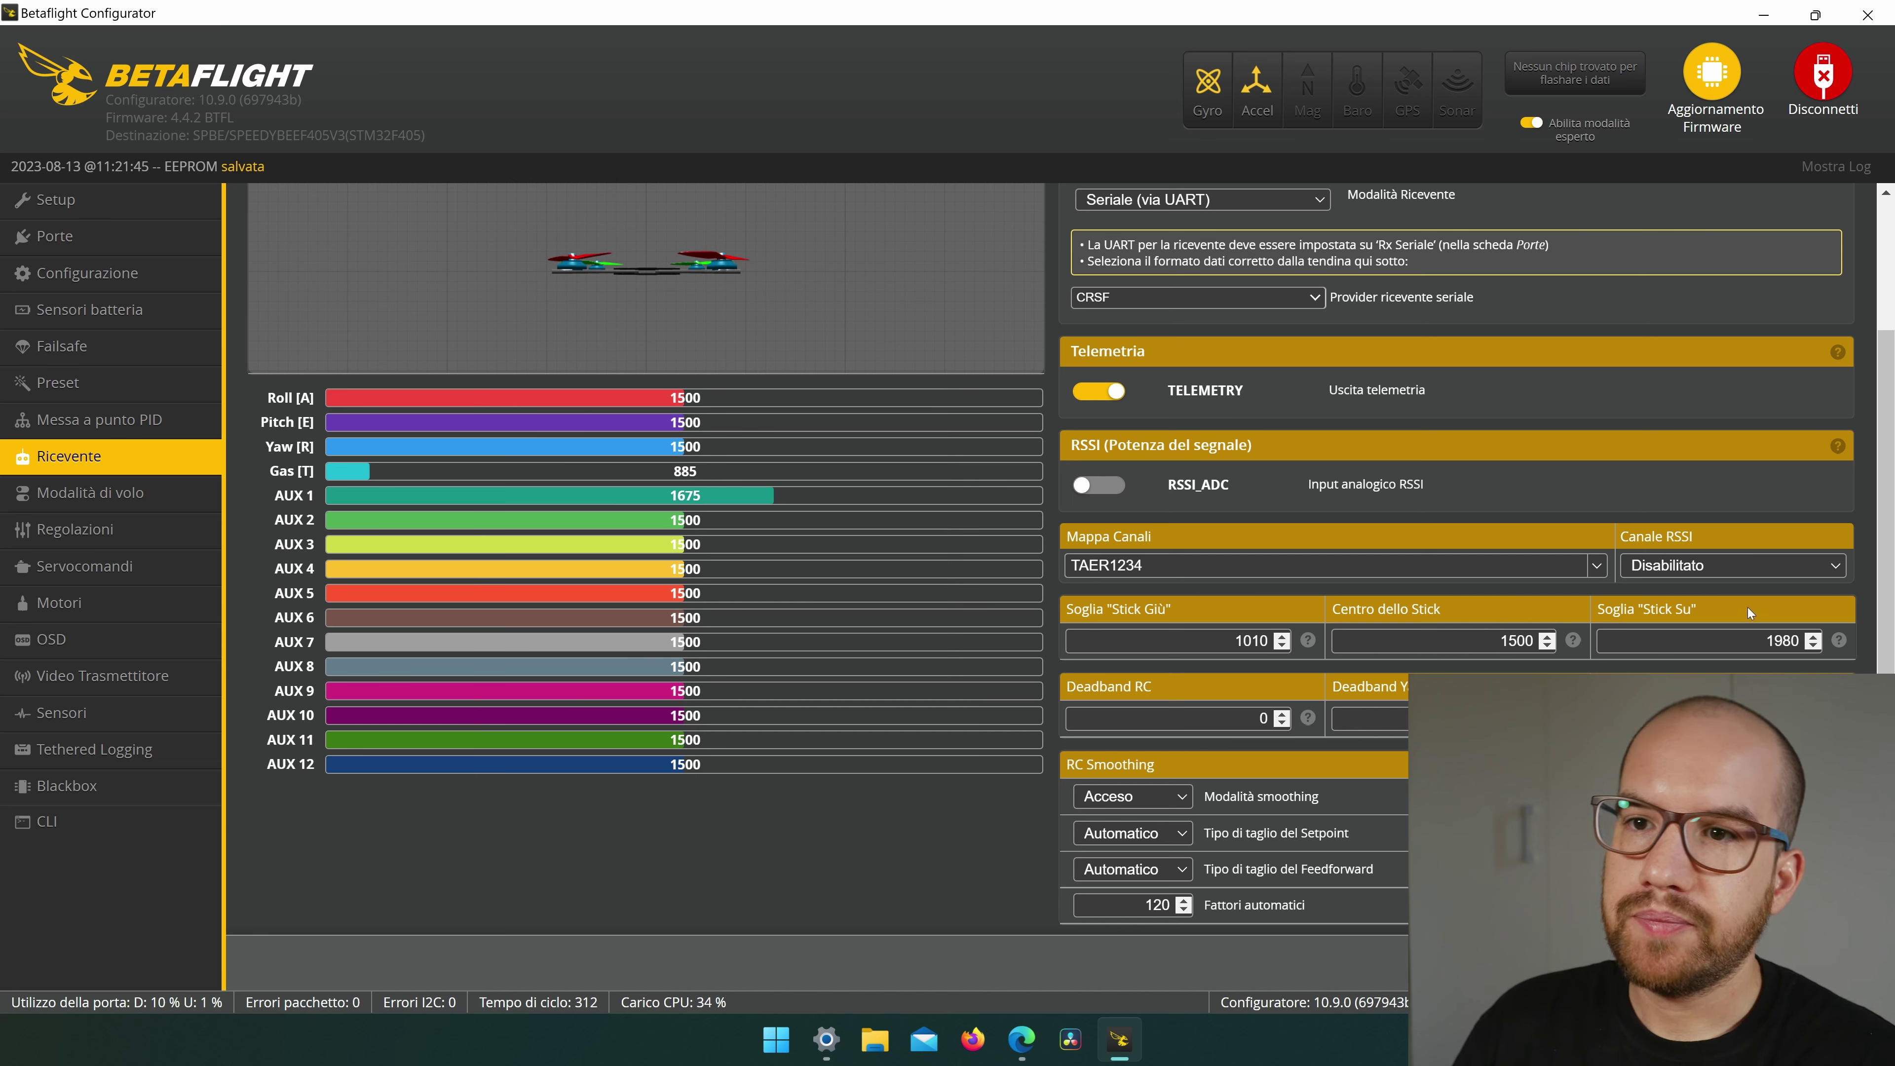
pyautogui.click(1596, 566)
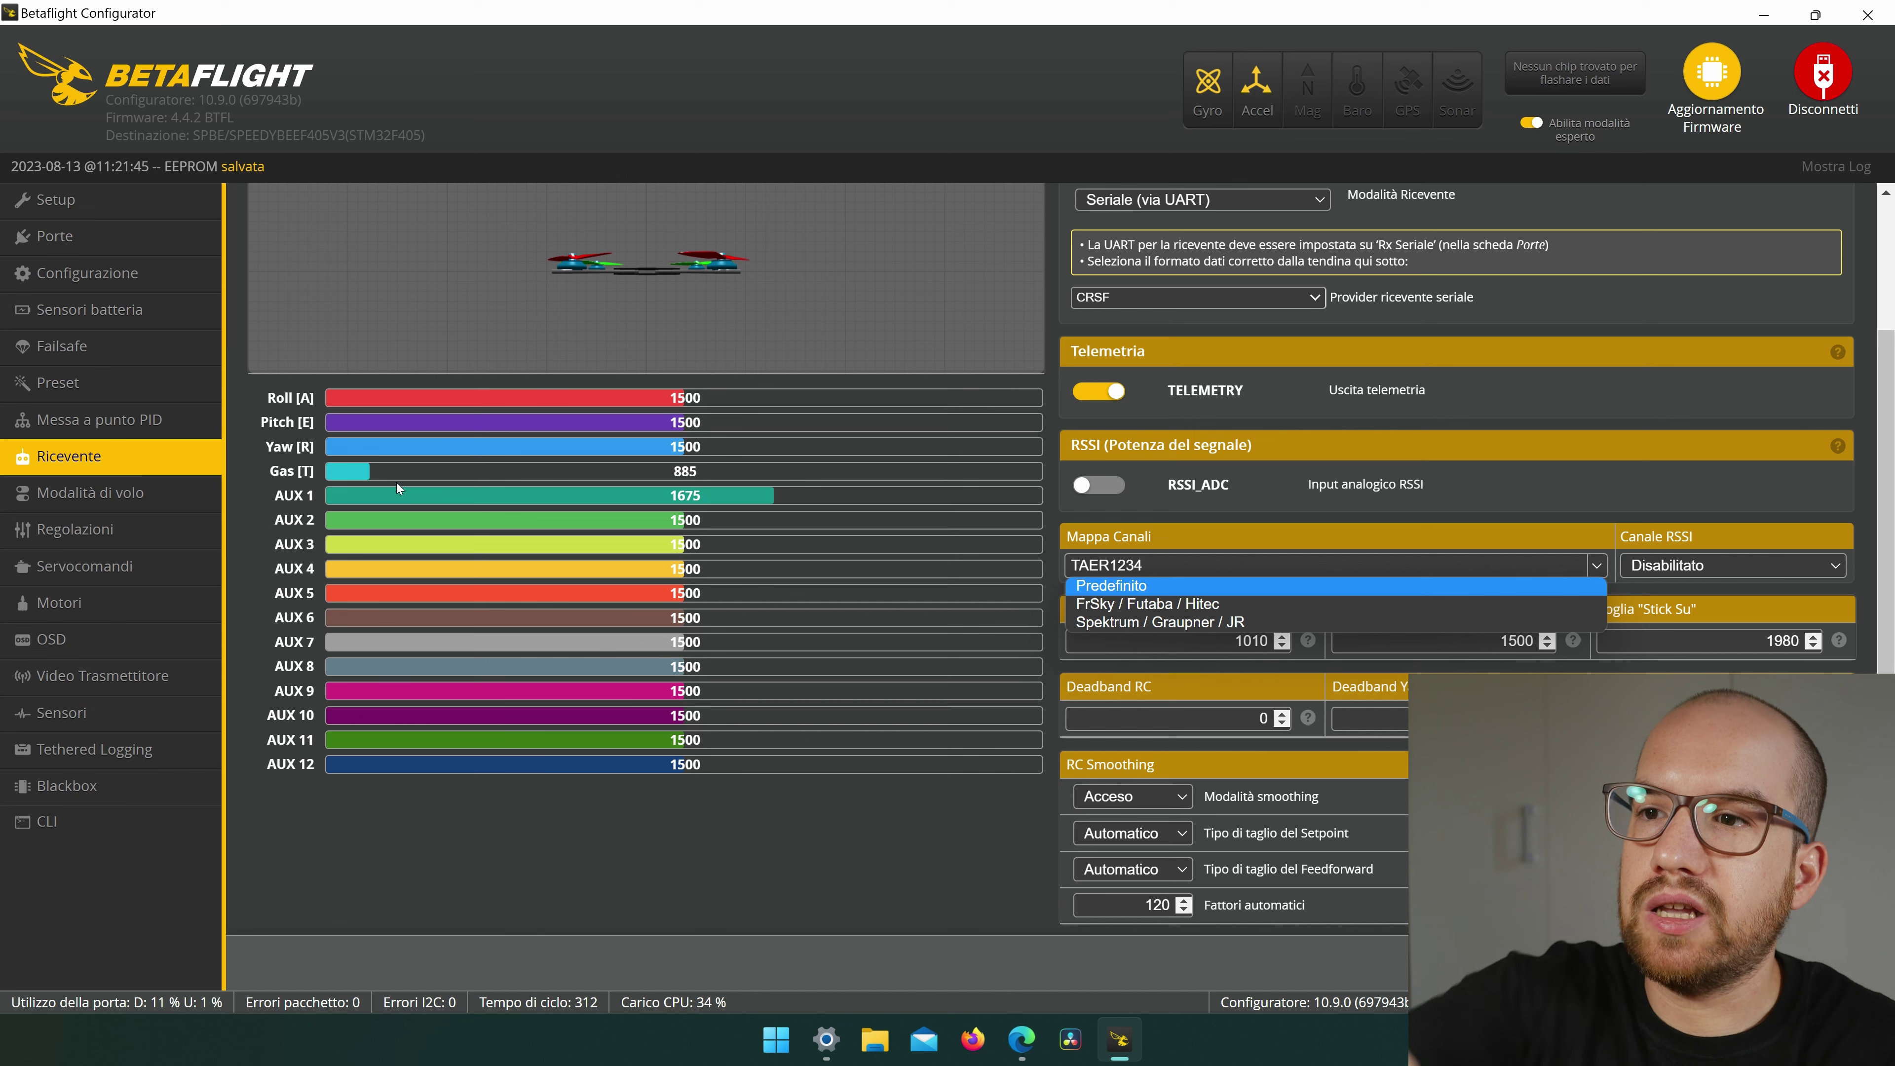
pyautogui.click(1242, 616)
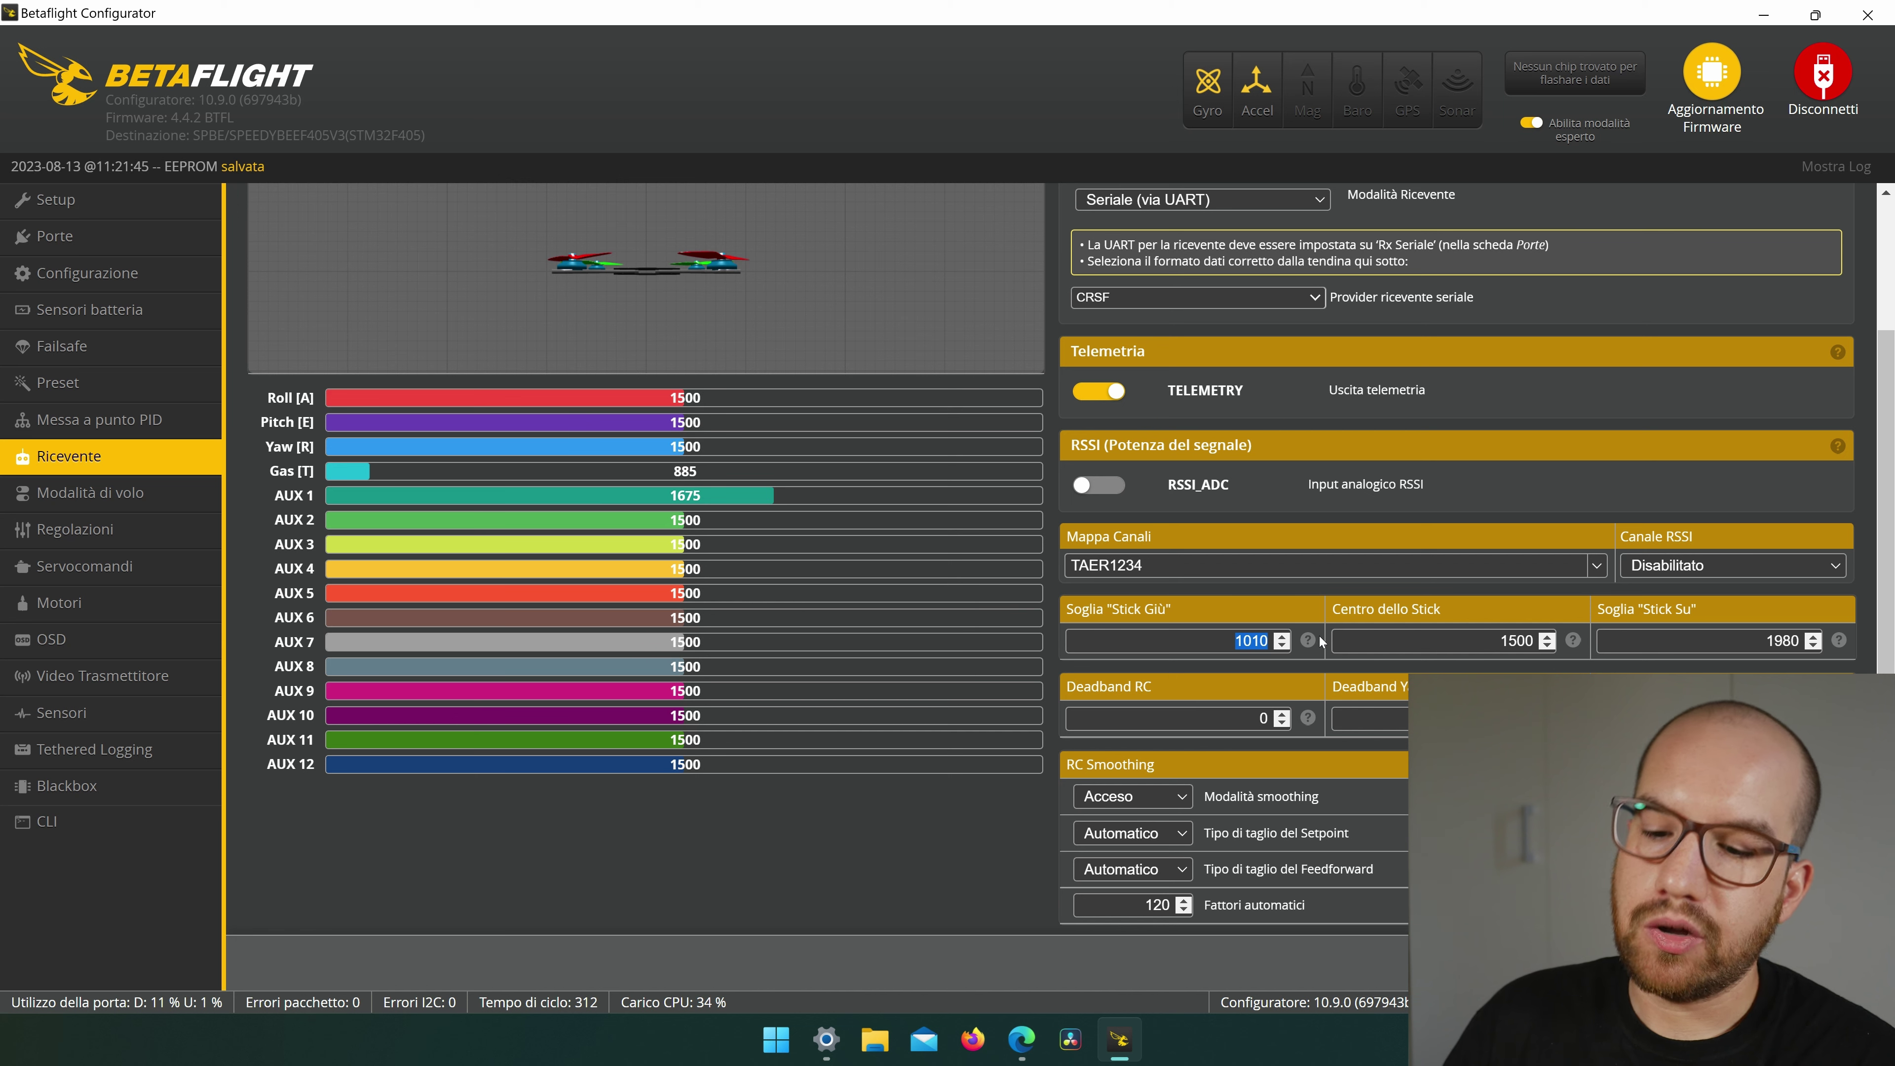
# Set the receiver's Stick Giù threshold to 1050 and Stick Su threshold to 1900, check the low threshold's help, and save.
pyautogui.doubleClick(1222, 639)
pyautogui.write('1050')
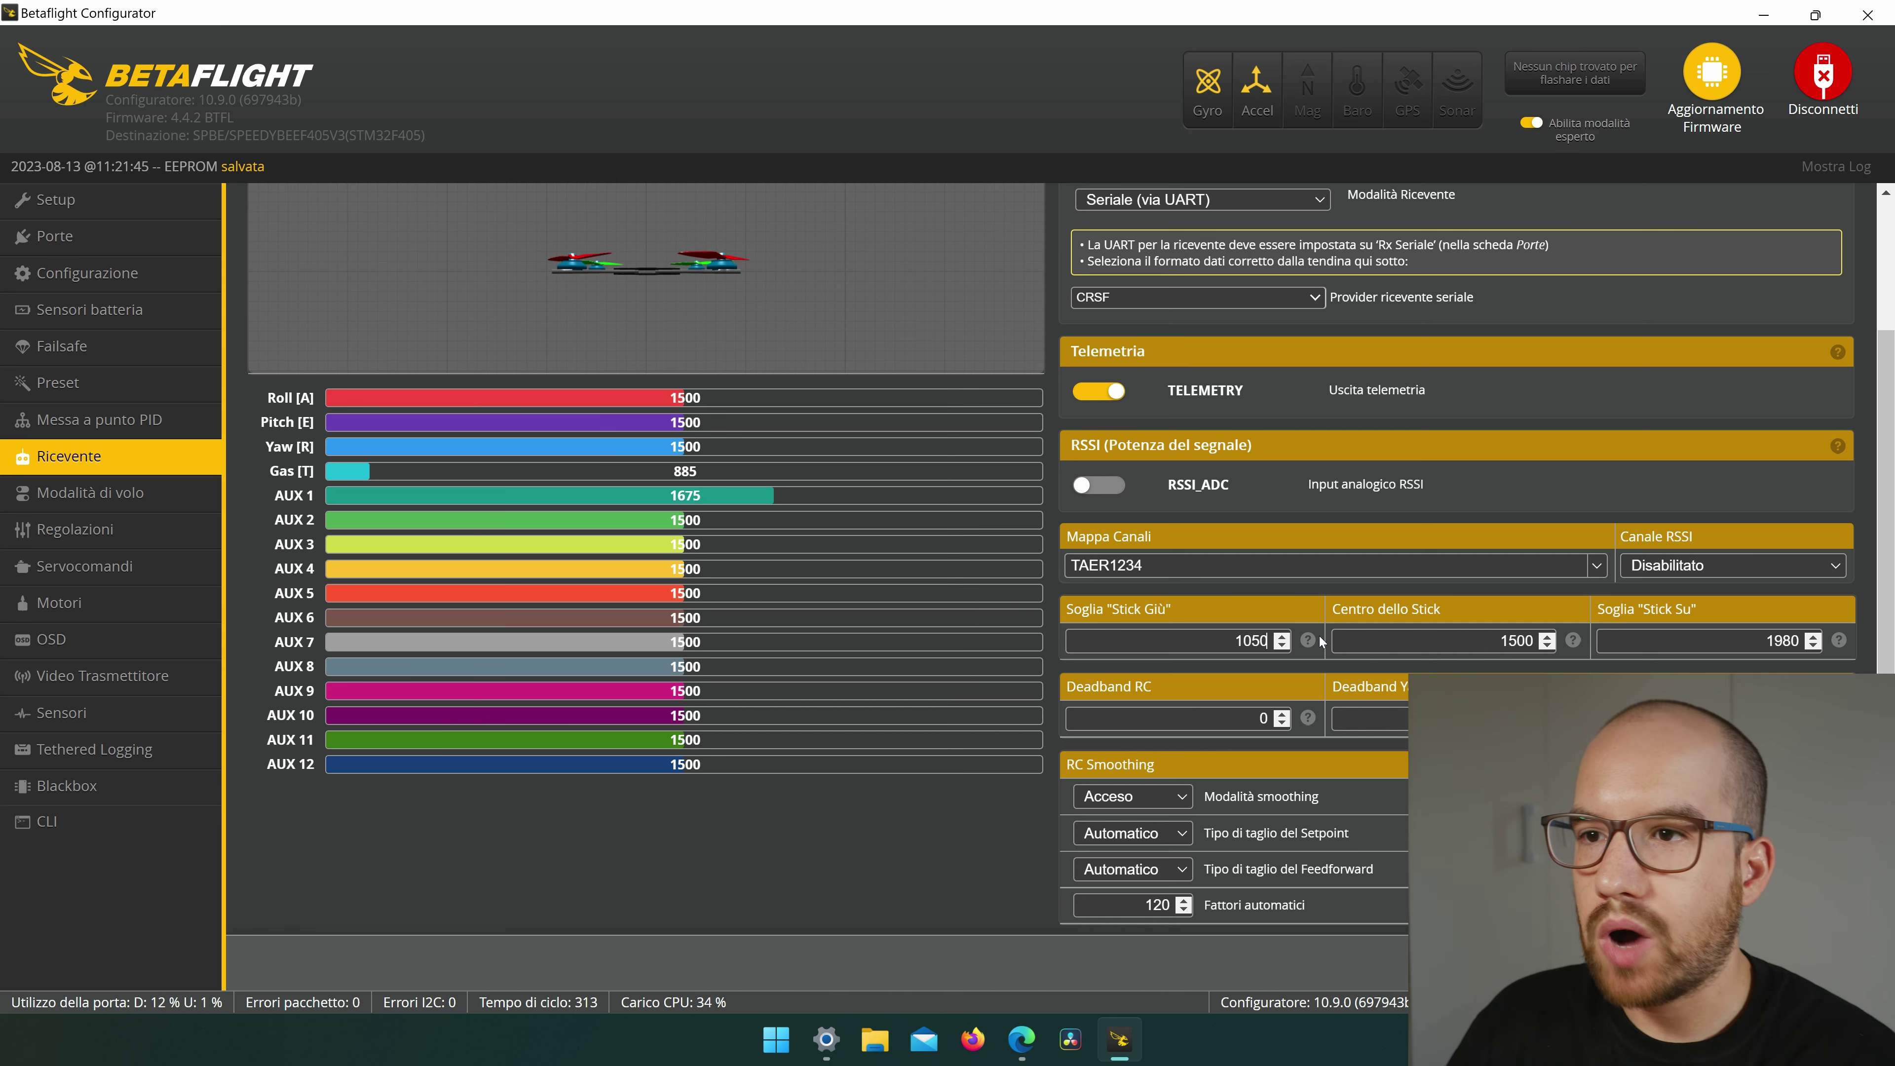
pyautogui.click(1765, 641)
pyautogui.press('Delete')
pyautogui.press('Delete')
pyautogui.press('Delete')
pyautogui.press('Delete')
pyautogui.write('1900')
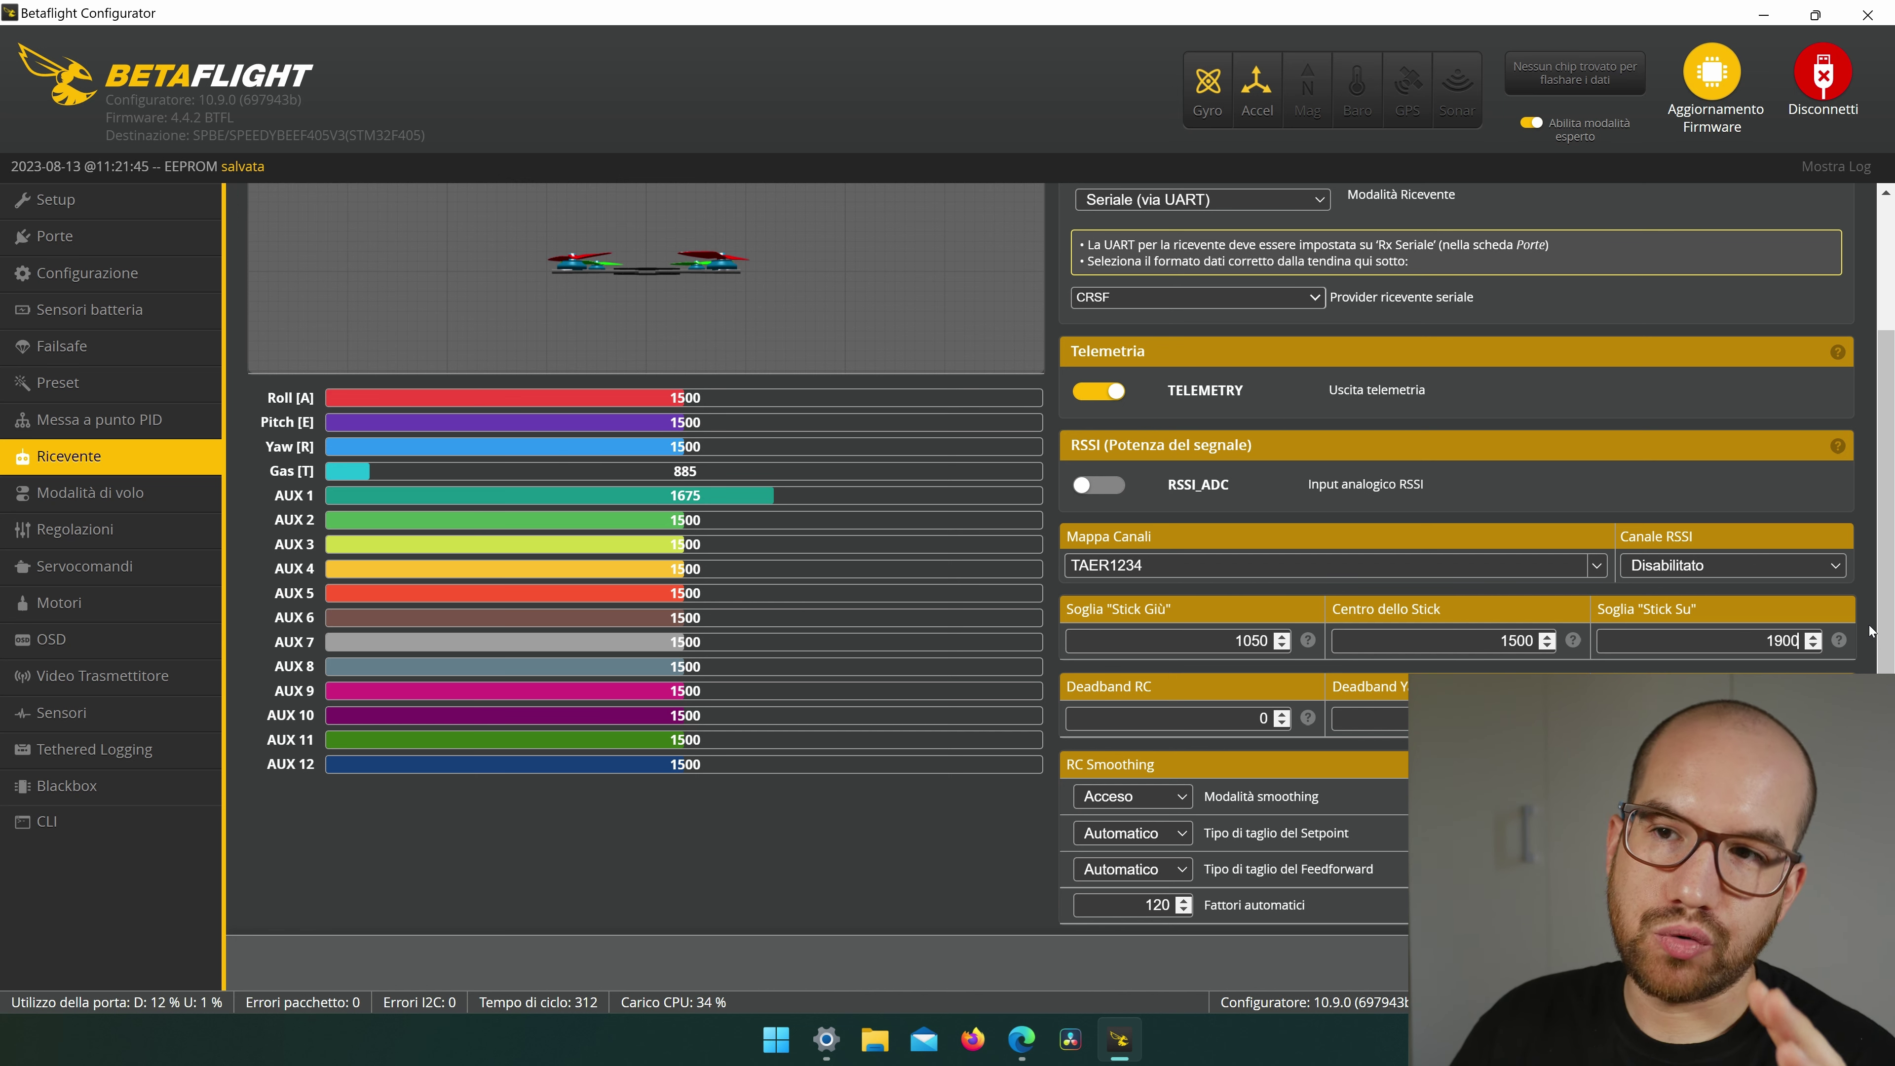
pyautogui.doubleClick(1235, 642)
pyautogui.moveTo(1313, 645)
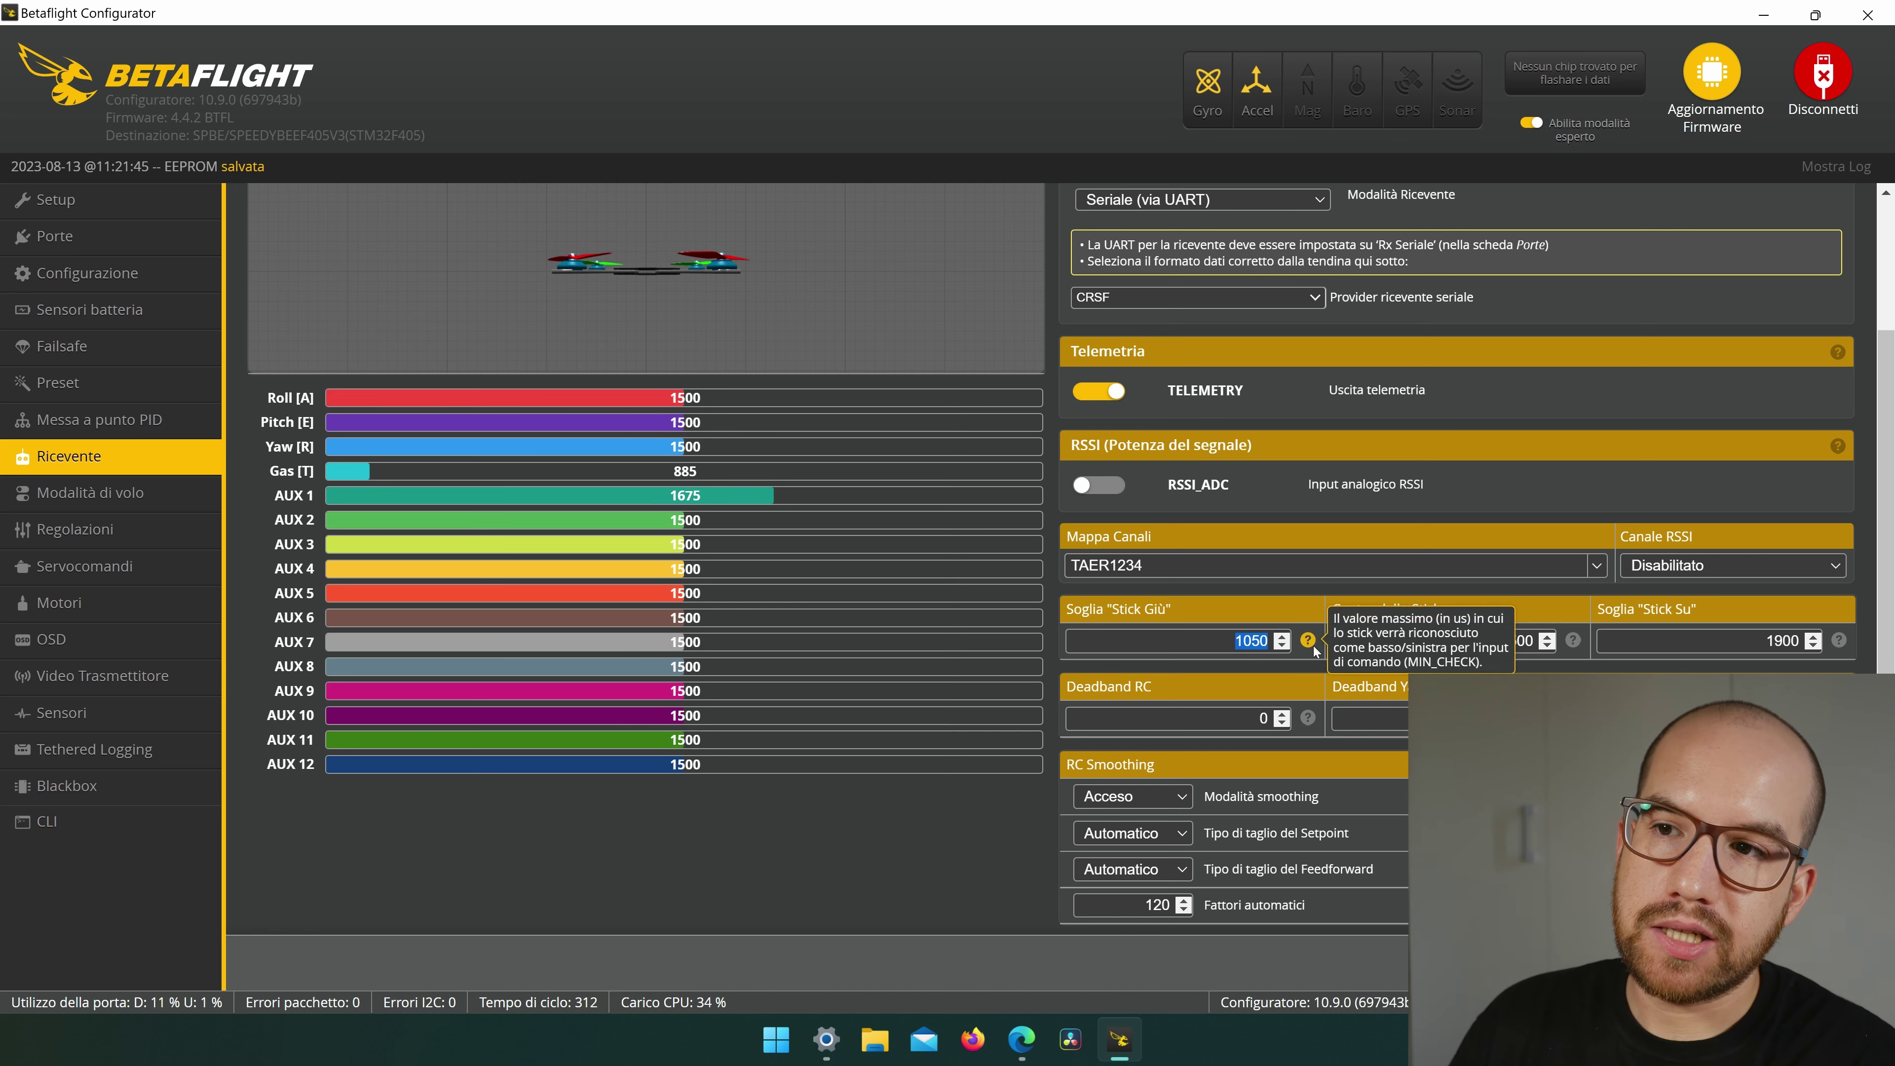
pyautogui.click(1183, 644)
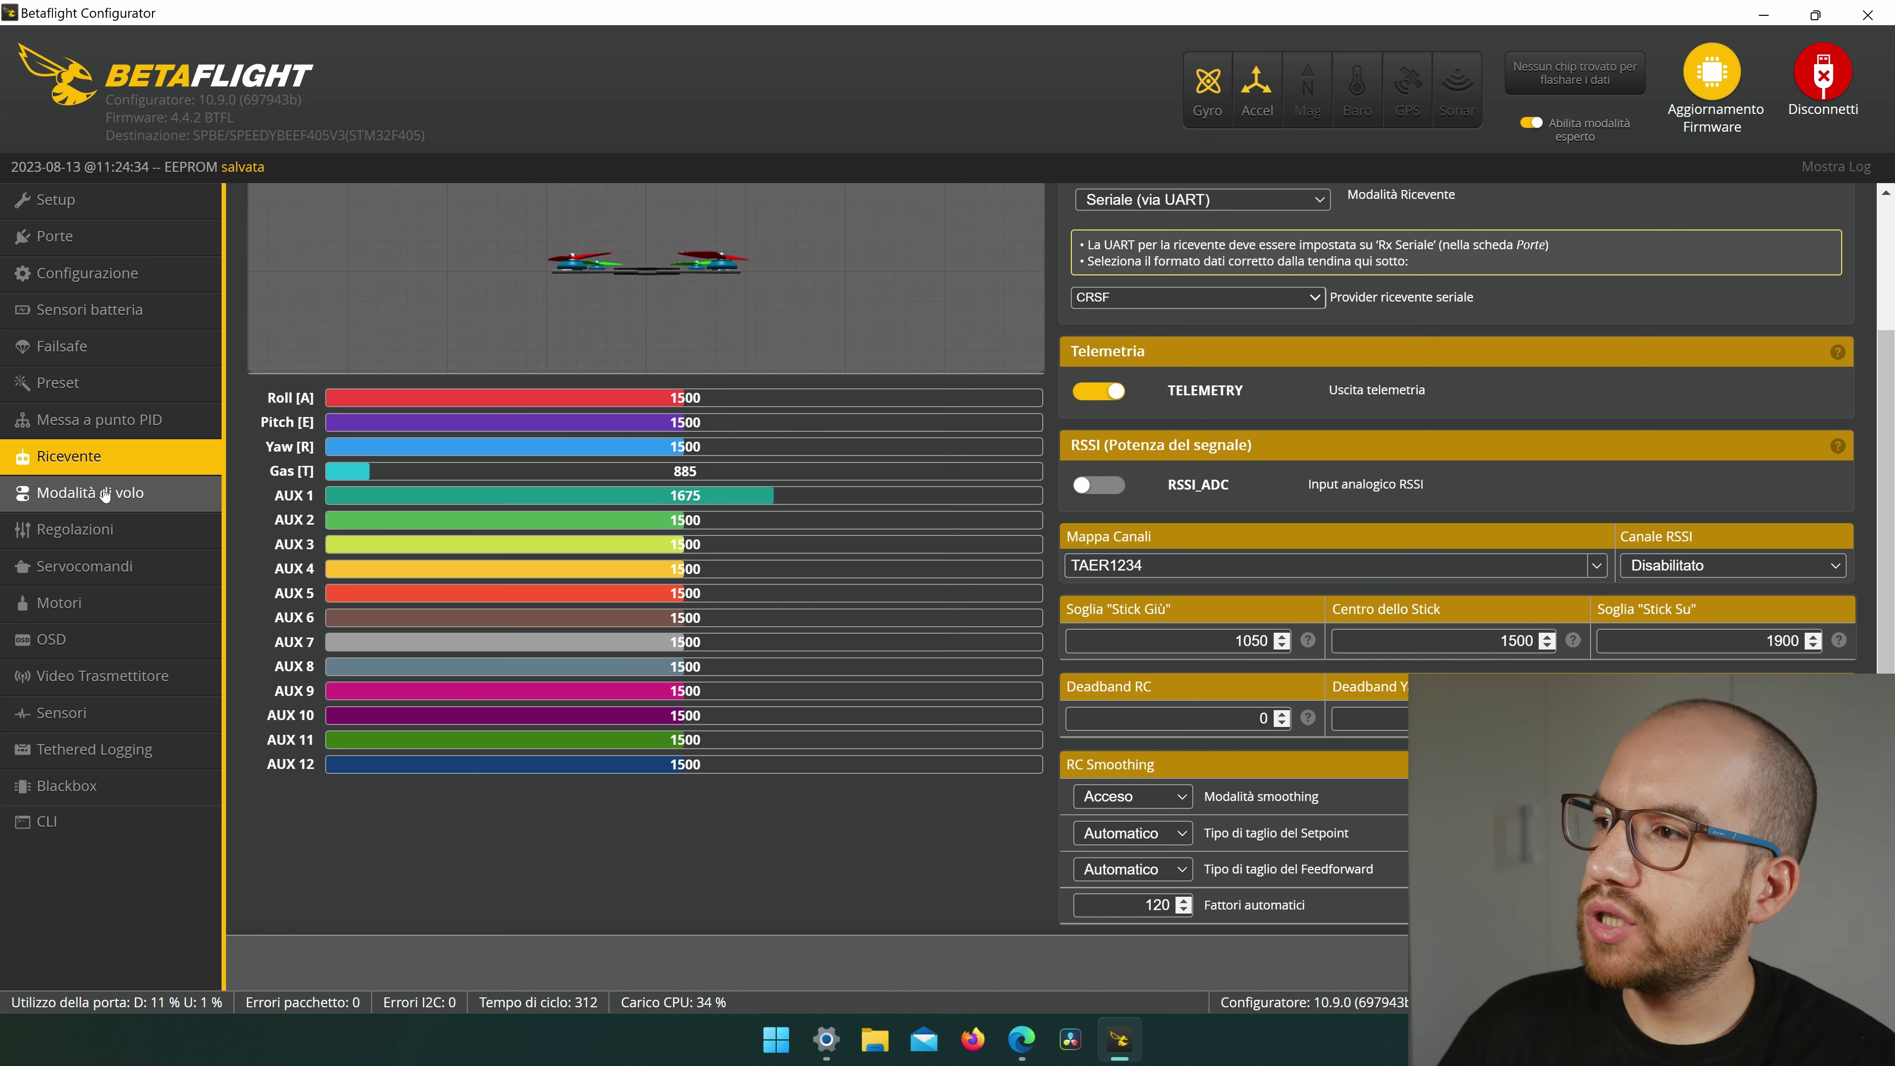
# Review the ARM and ANGLE flight mode channels and ranges, and look through the mode list for FLIP OVER AFTER CRASH.
pyautogui.click(106, 494)
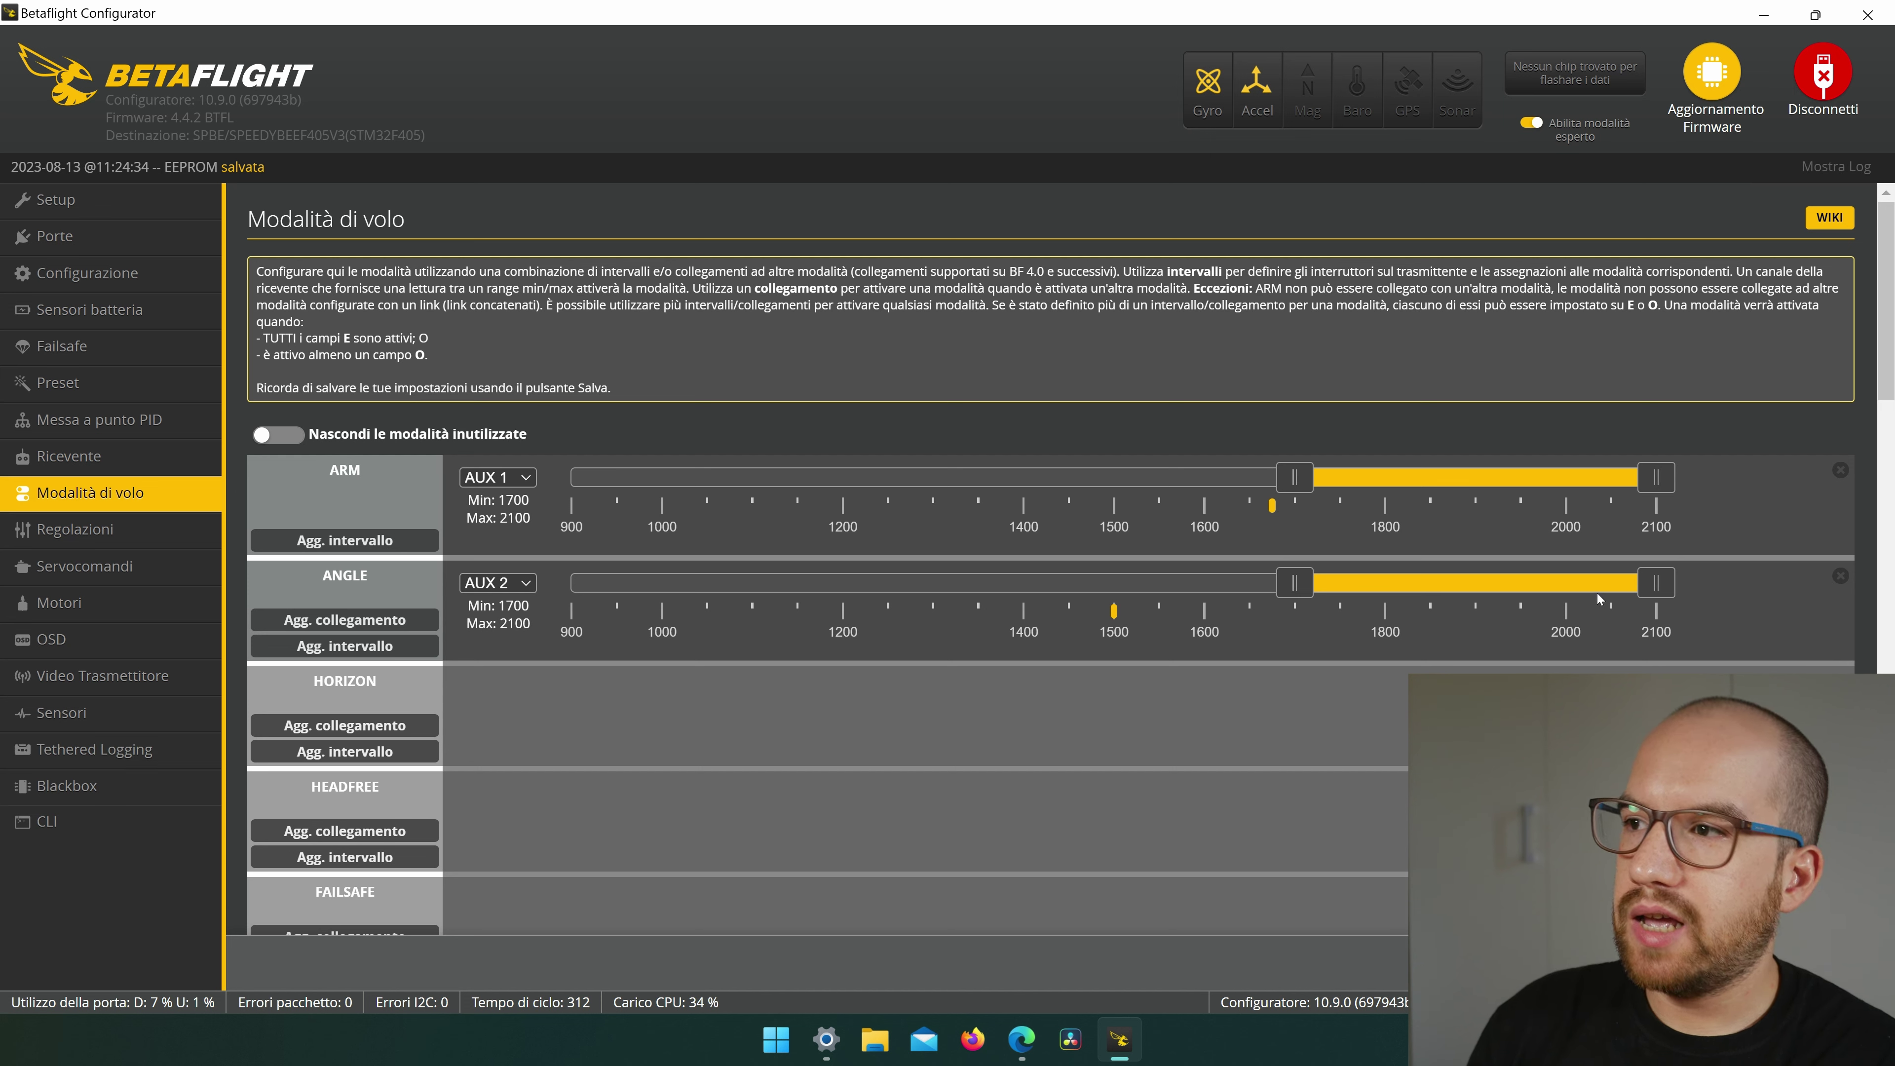
pyautogui.click(522, 477)
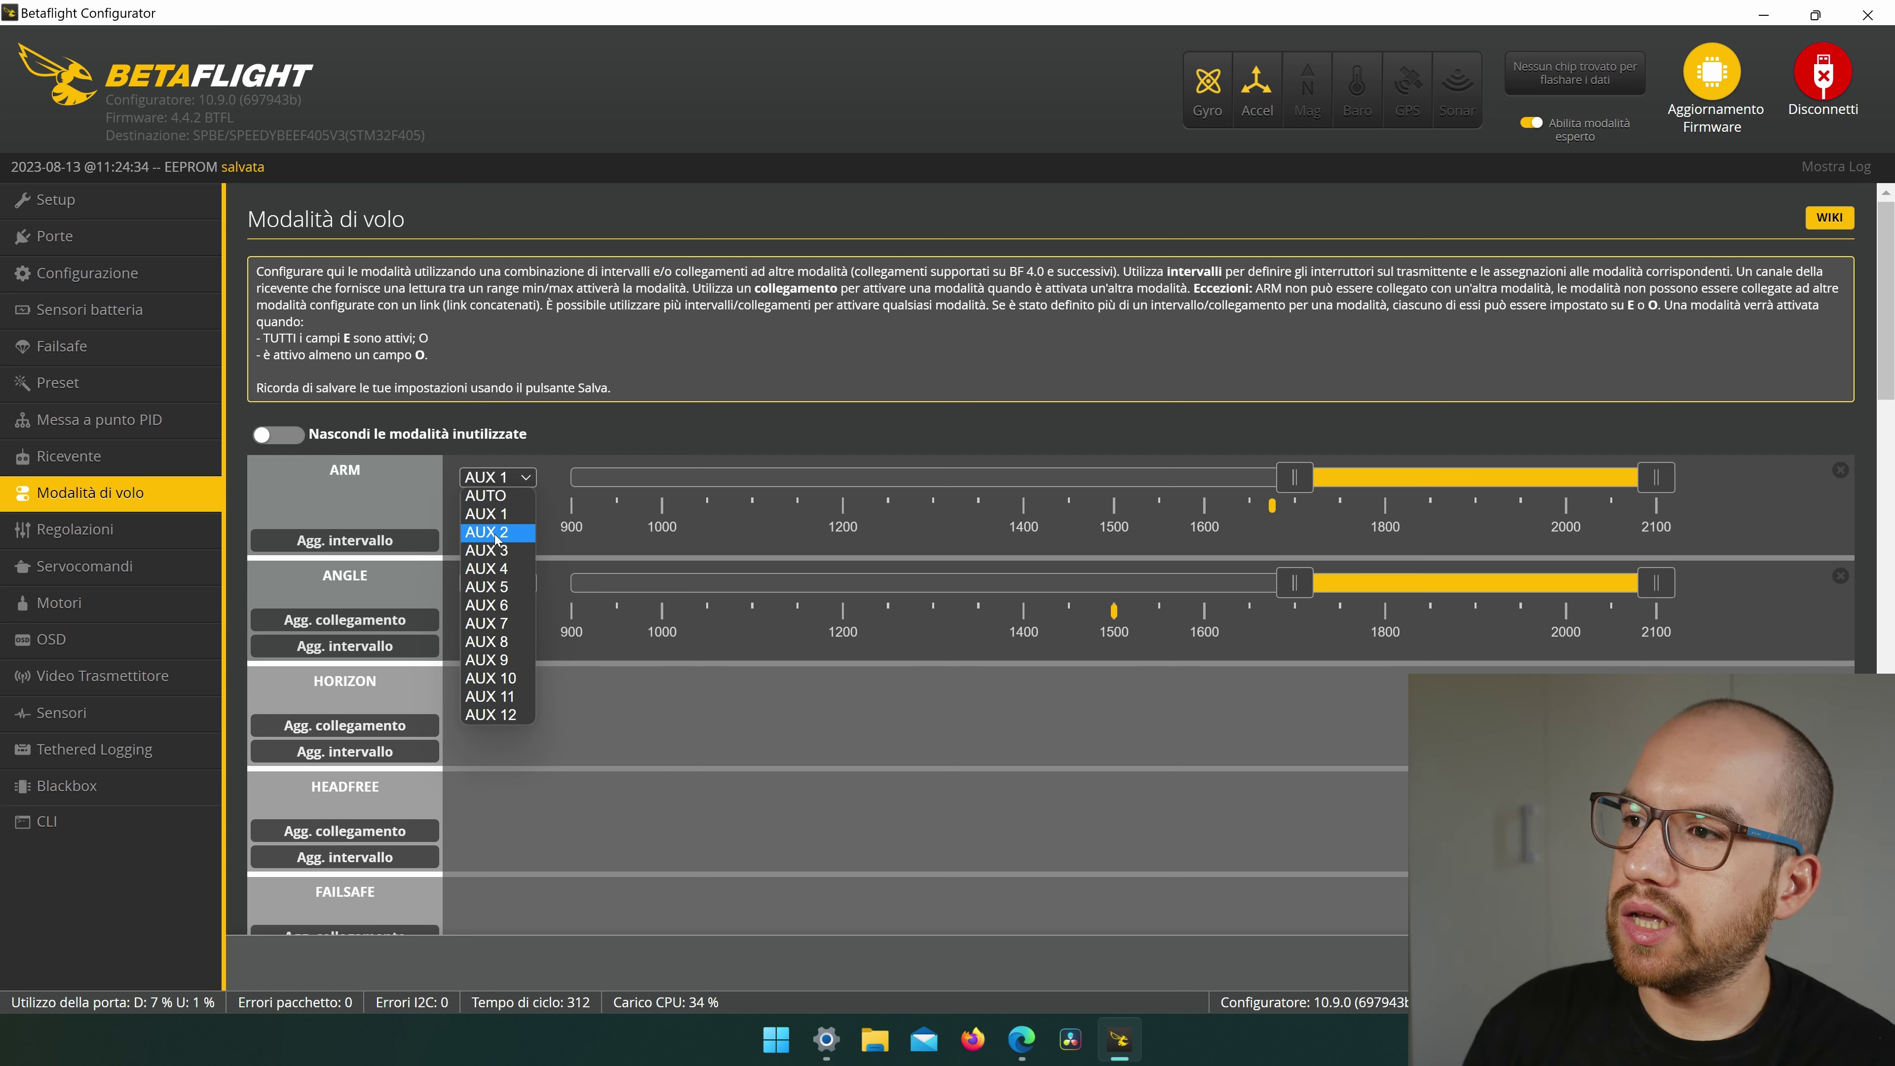
pyautogui.click(505, 515)
pyautogui.moveTo(1431, 483)
pyautogui.mouseDown()
pyautogui.moveTo(1182, 483)
pyautogui.moveTo(1431, 483)
pyautogui.mouseUp()
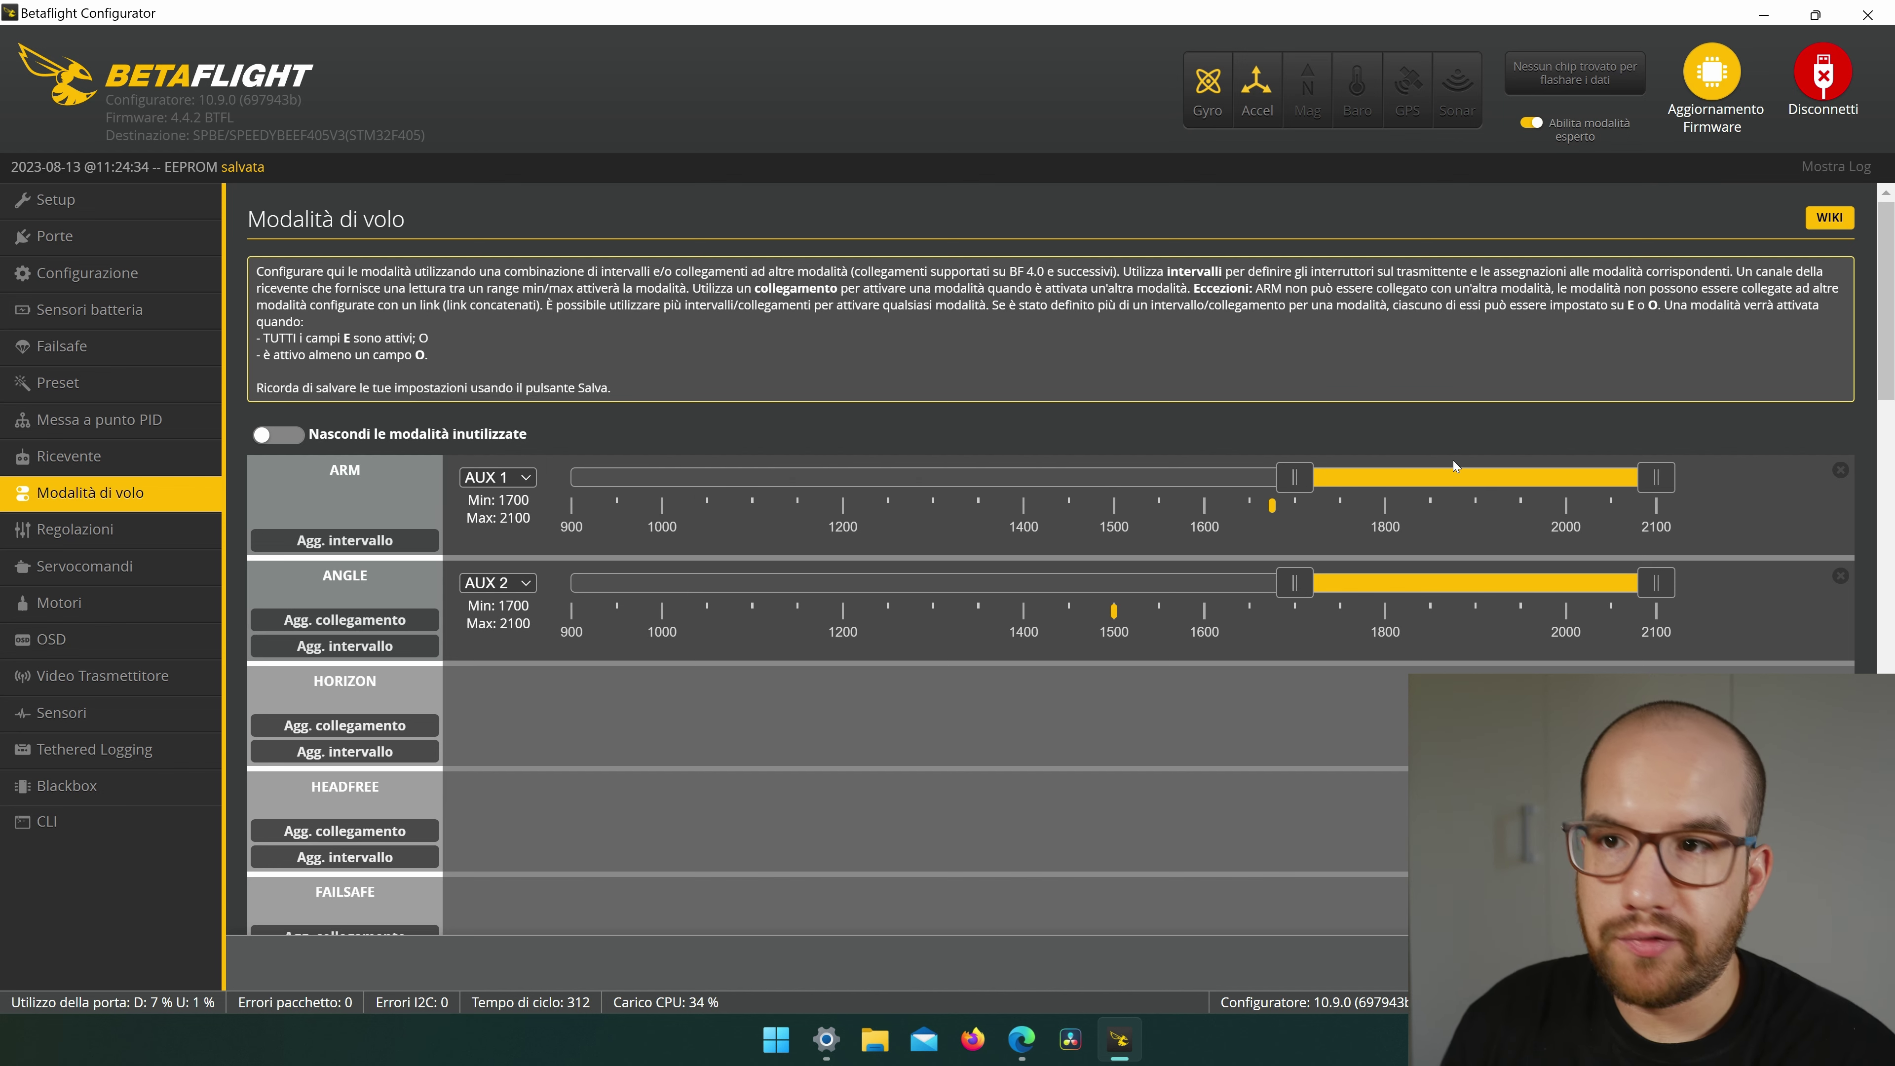
pyautogui.moveTo(1474, 484); pyautogui.dragTo(1827, 424)
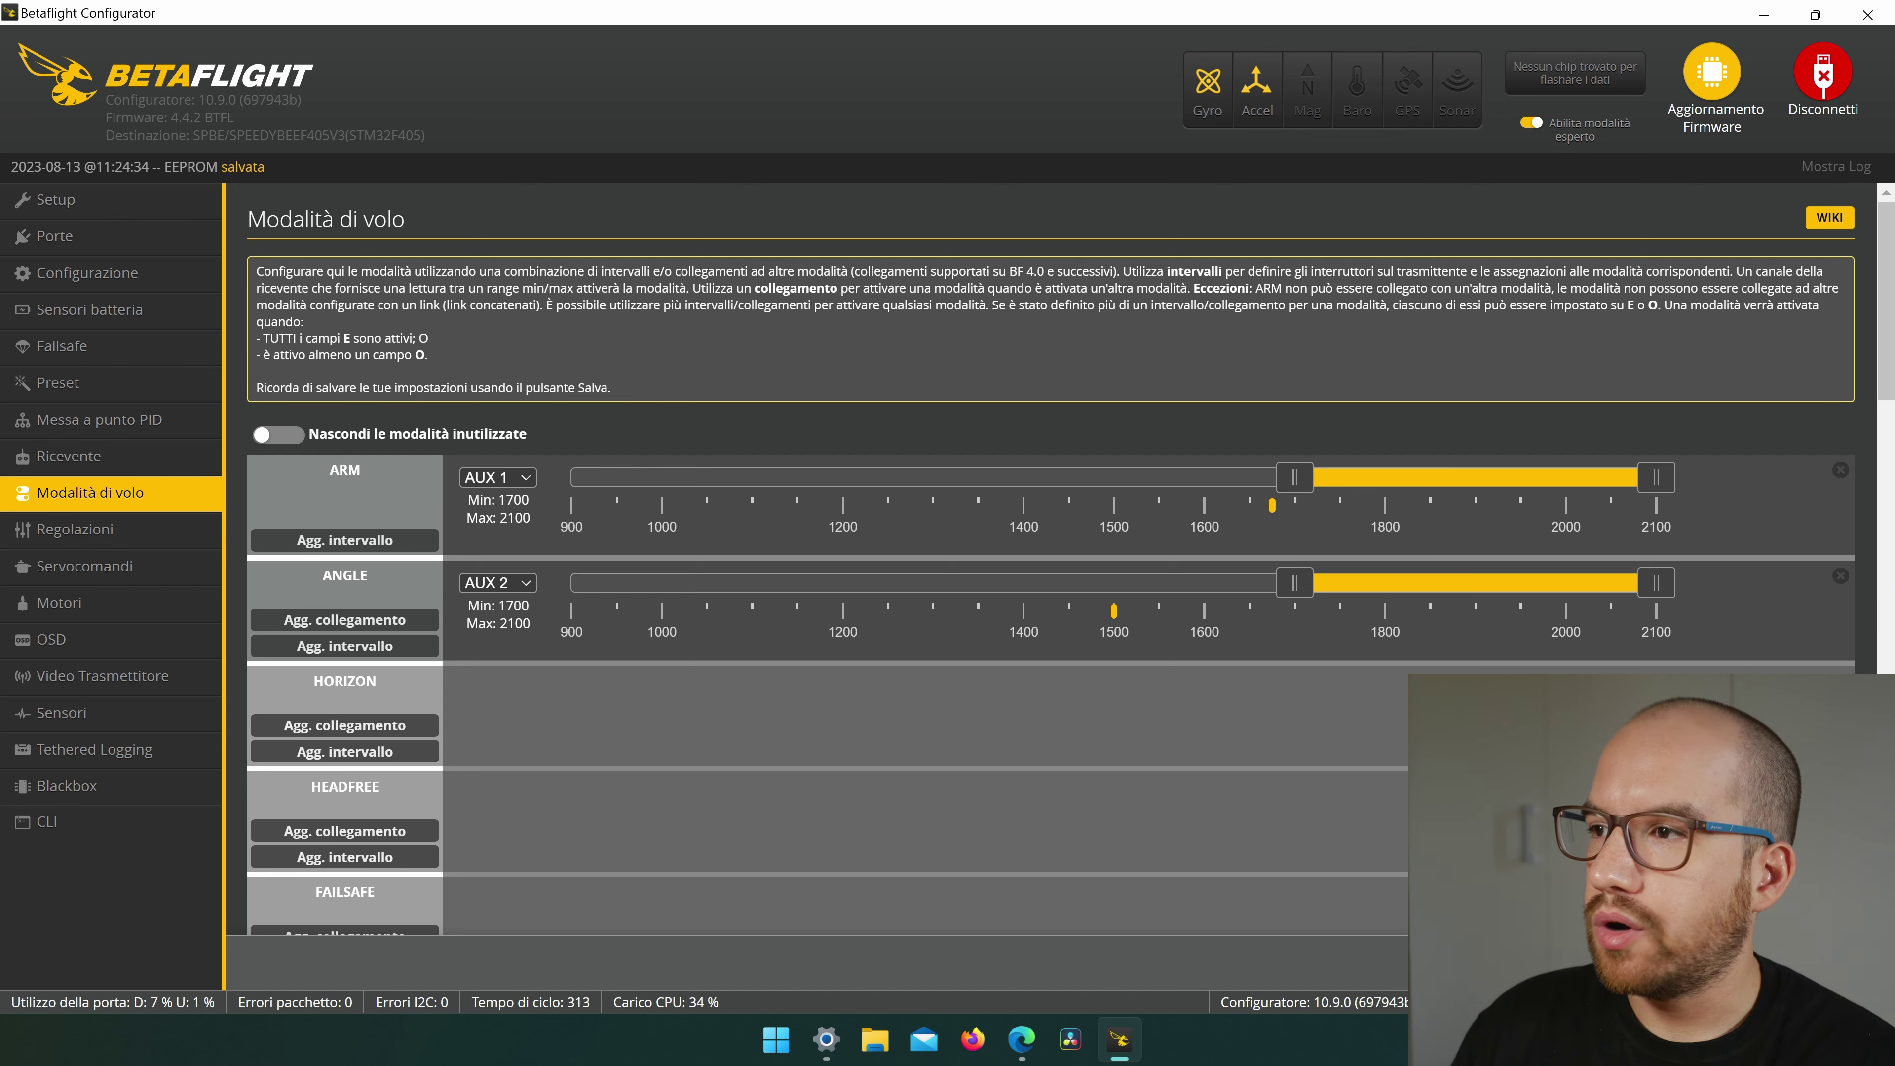
pyautogui.scroll(-3, 1093, 314)
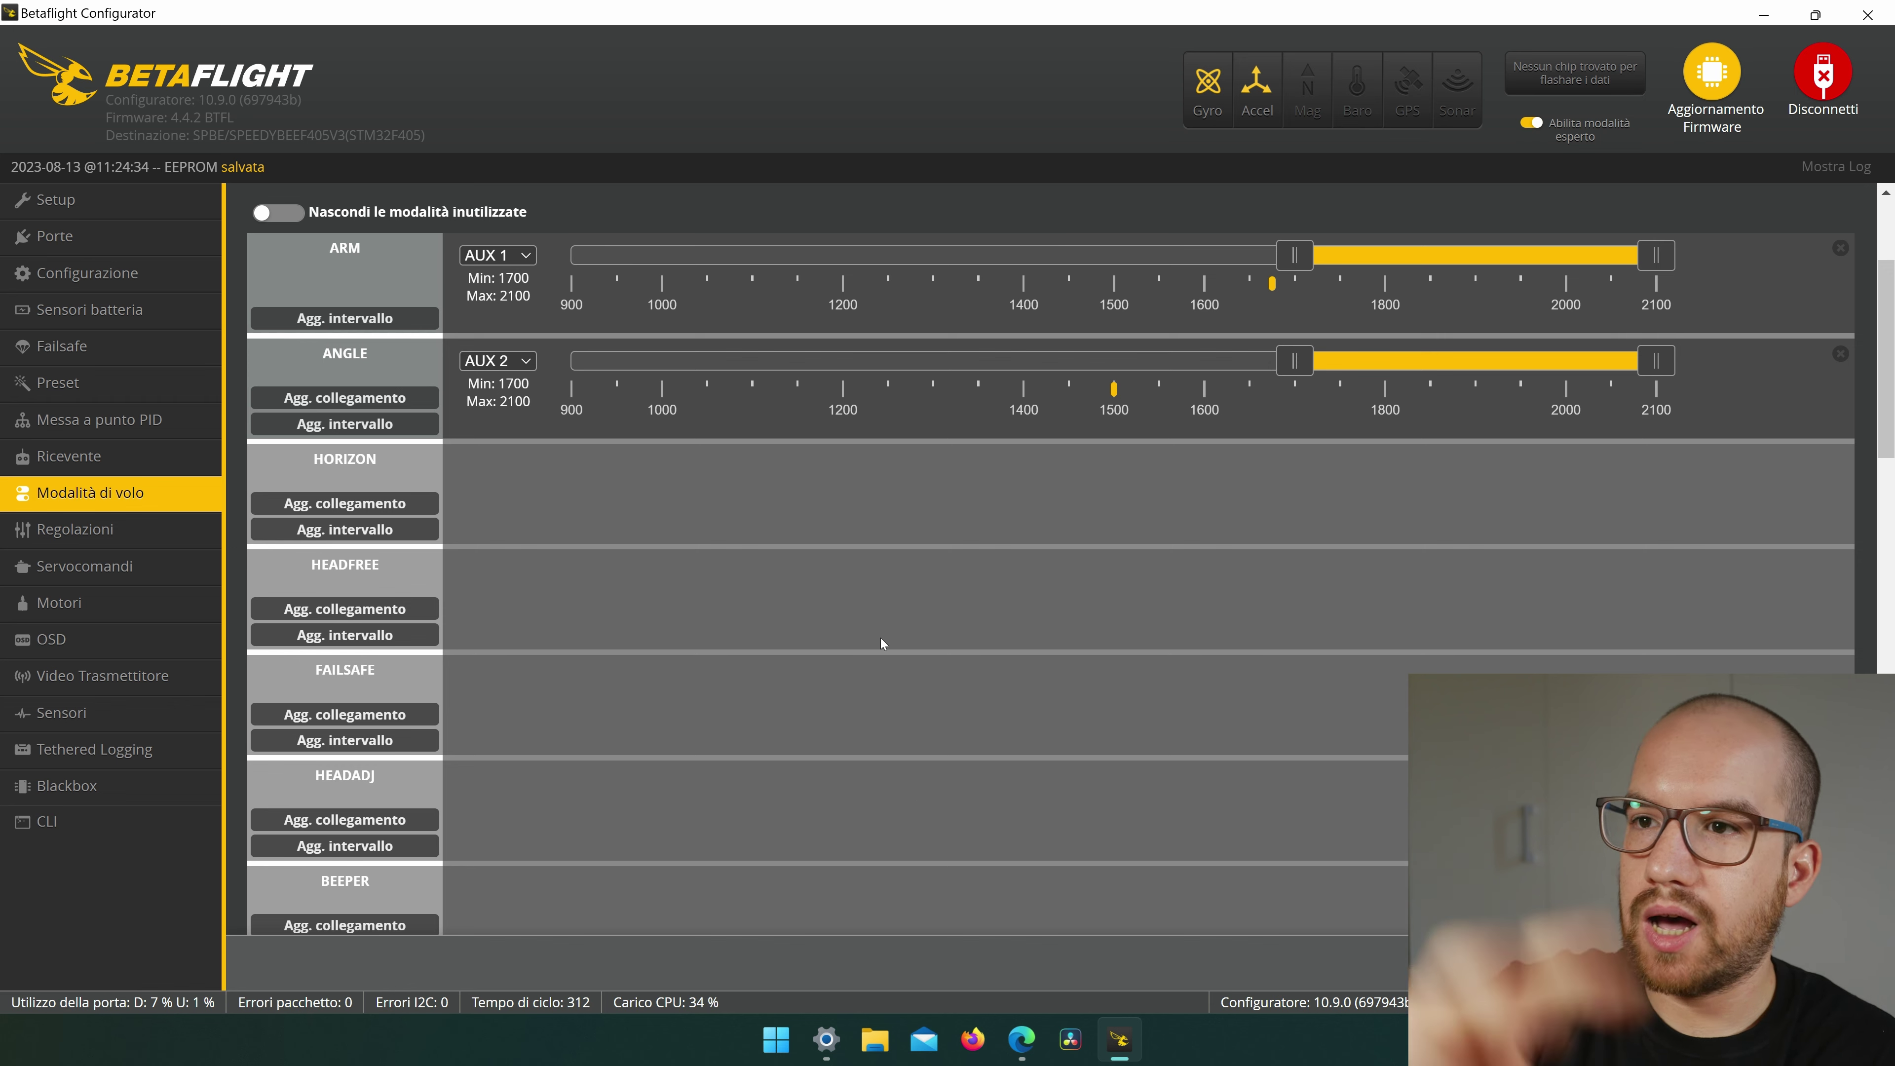
pyautogui.scroll(3, 933, 672)
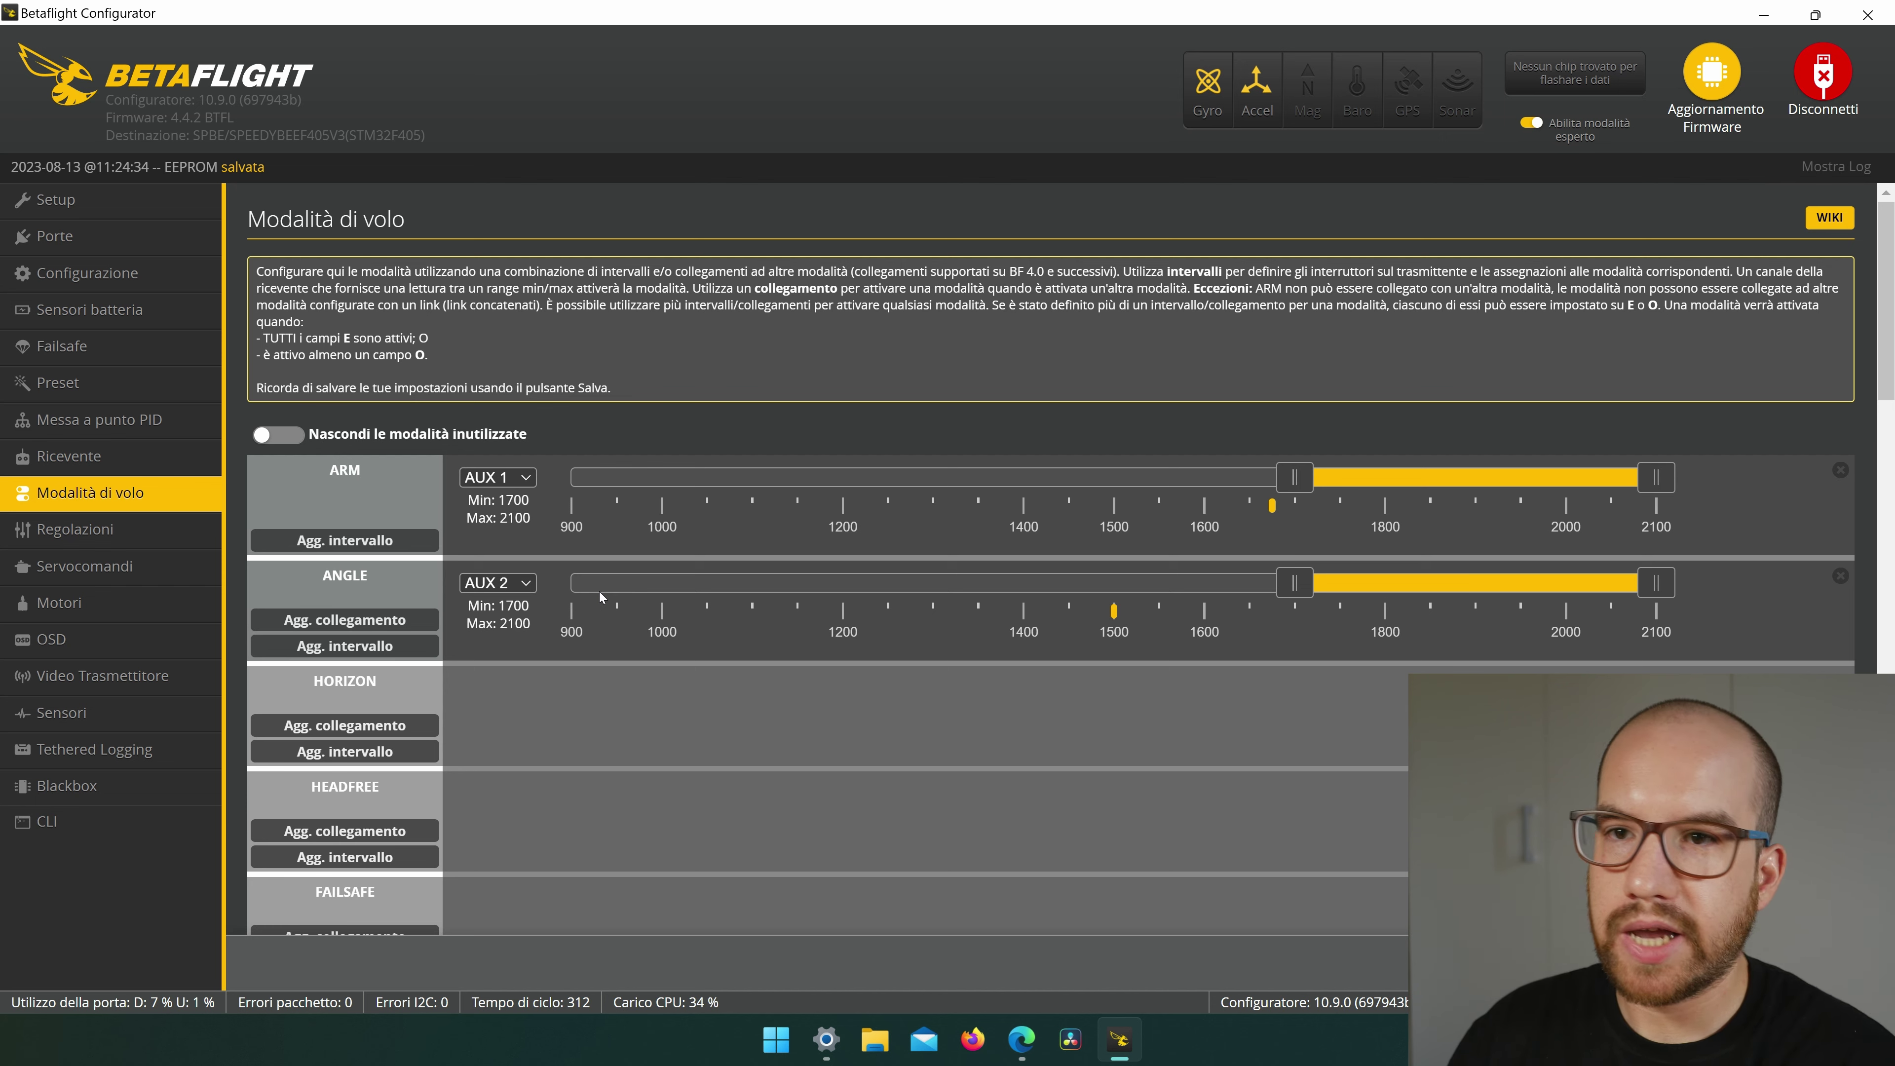
pyautogui.scroll(-20, 596, 591)
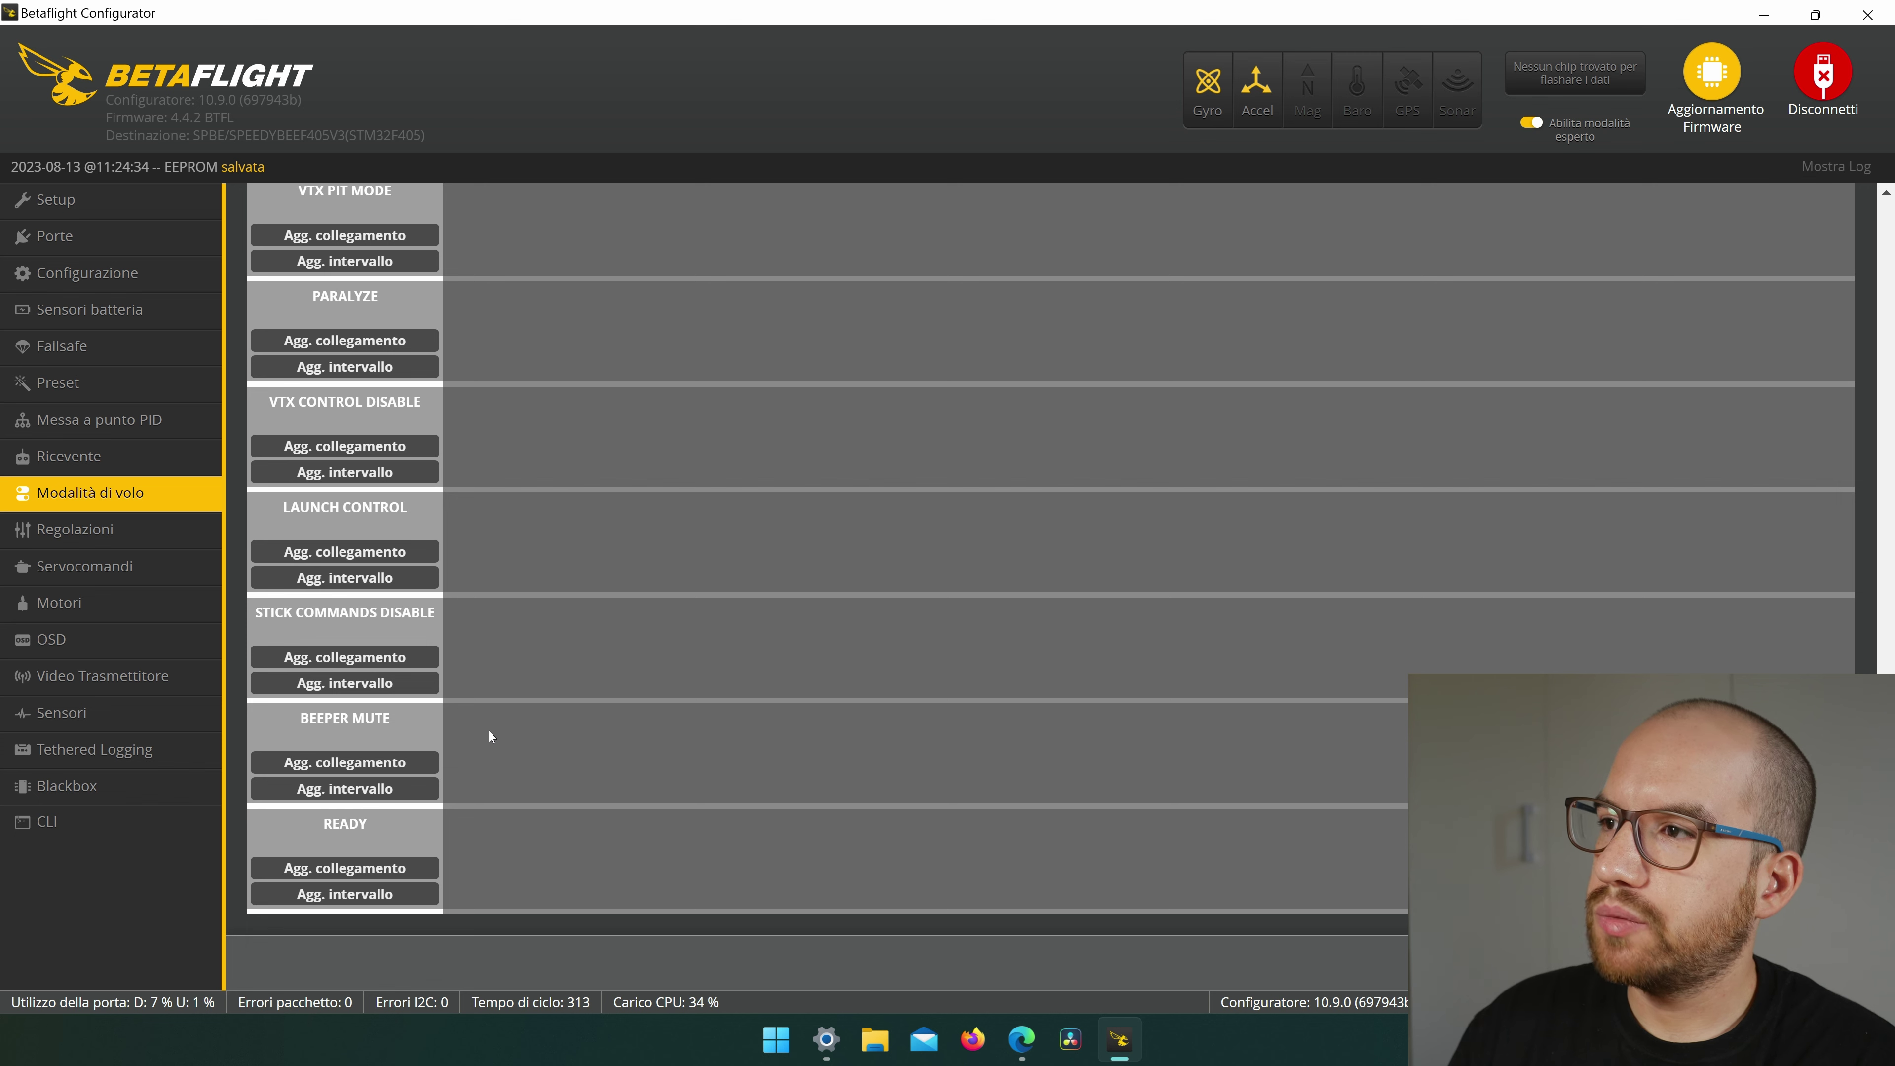
pyautogui.scroll(4, 402, 703)
pyautogui.scroll(1, 466, 654)
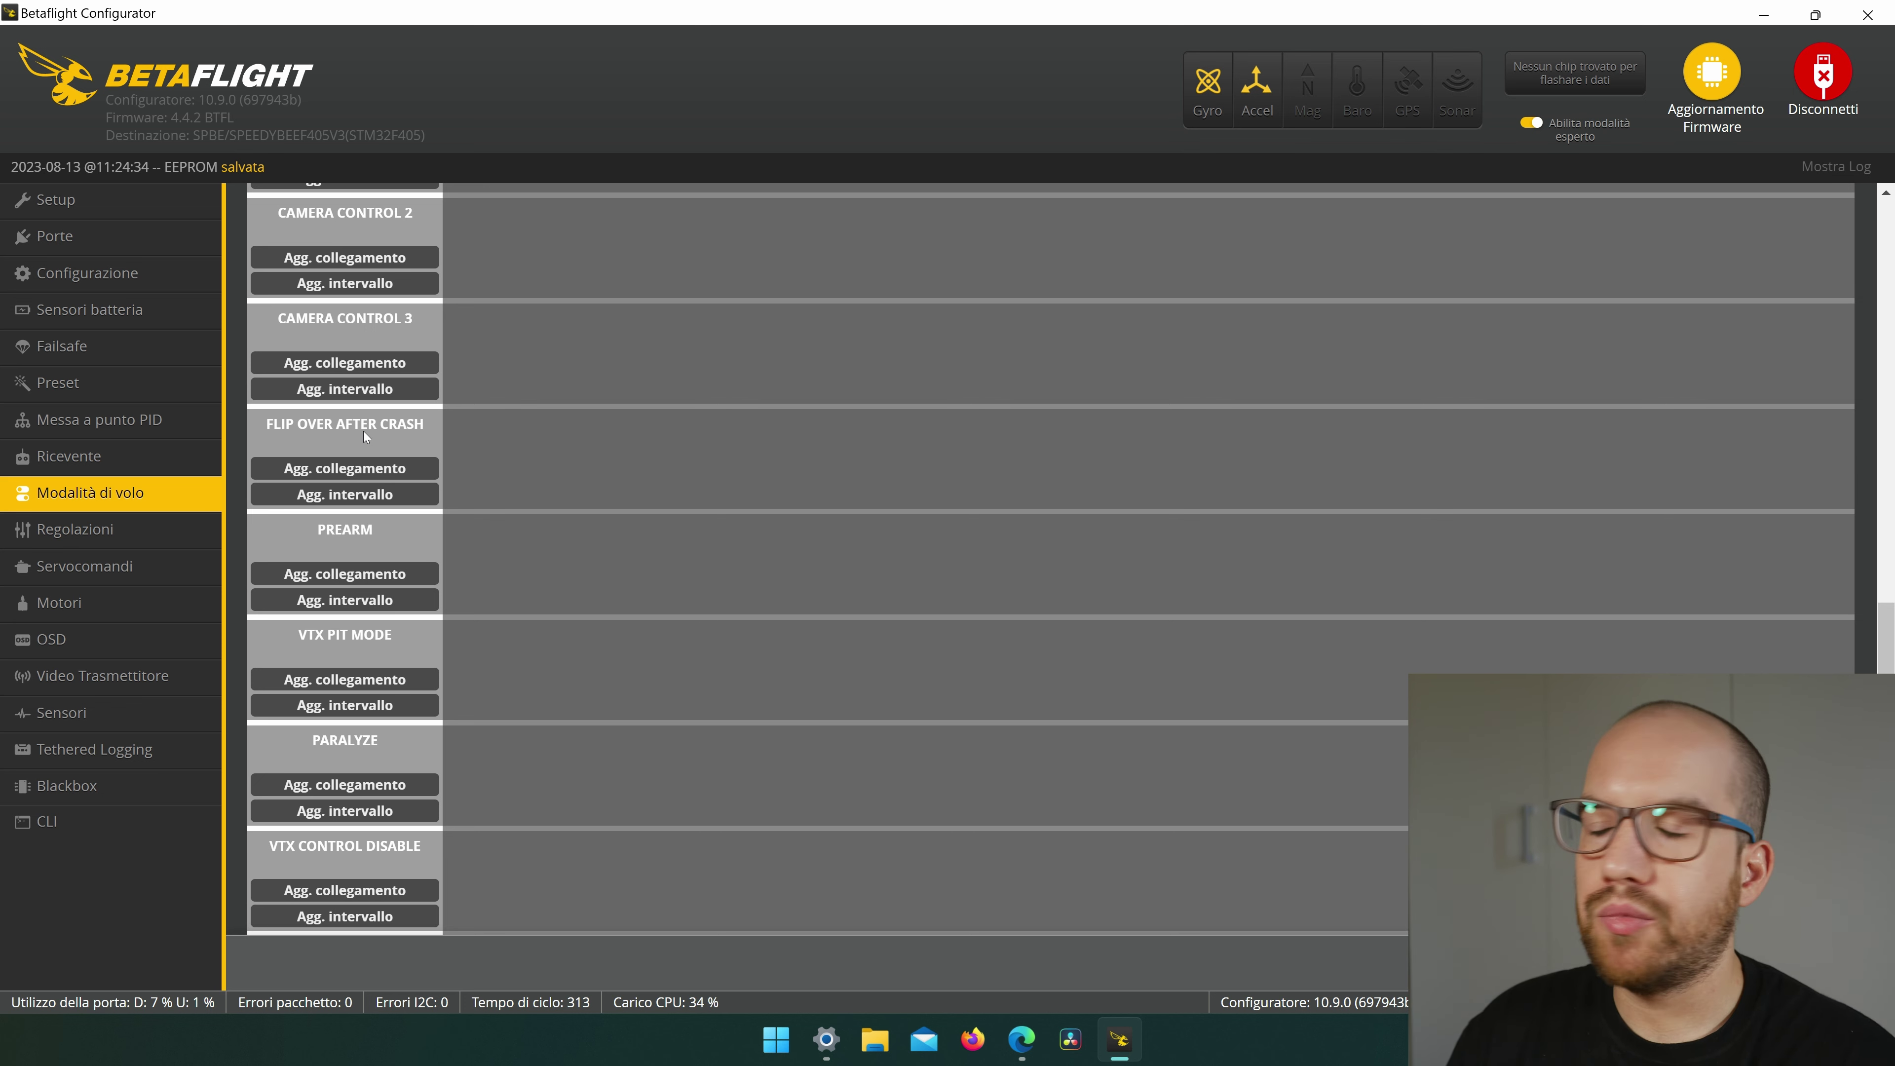
# Reorder the motors with propellers removed, identifying them as rear right, front right, rear left and front left, and save the order.
pyautogui.click(54, 606)
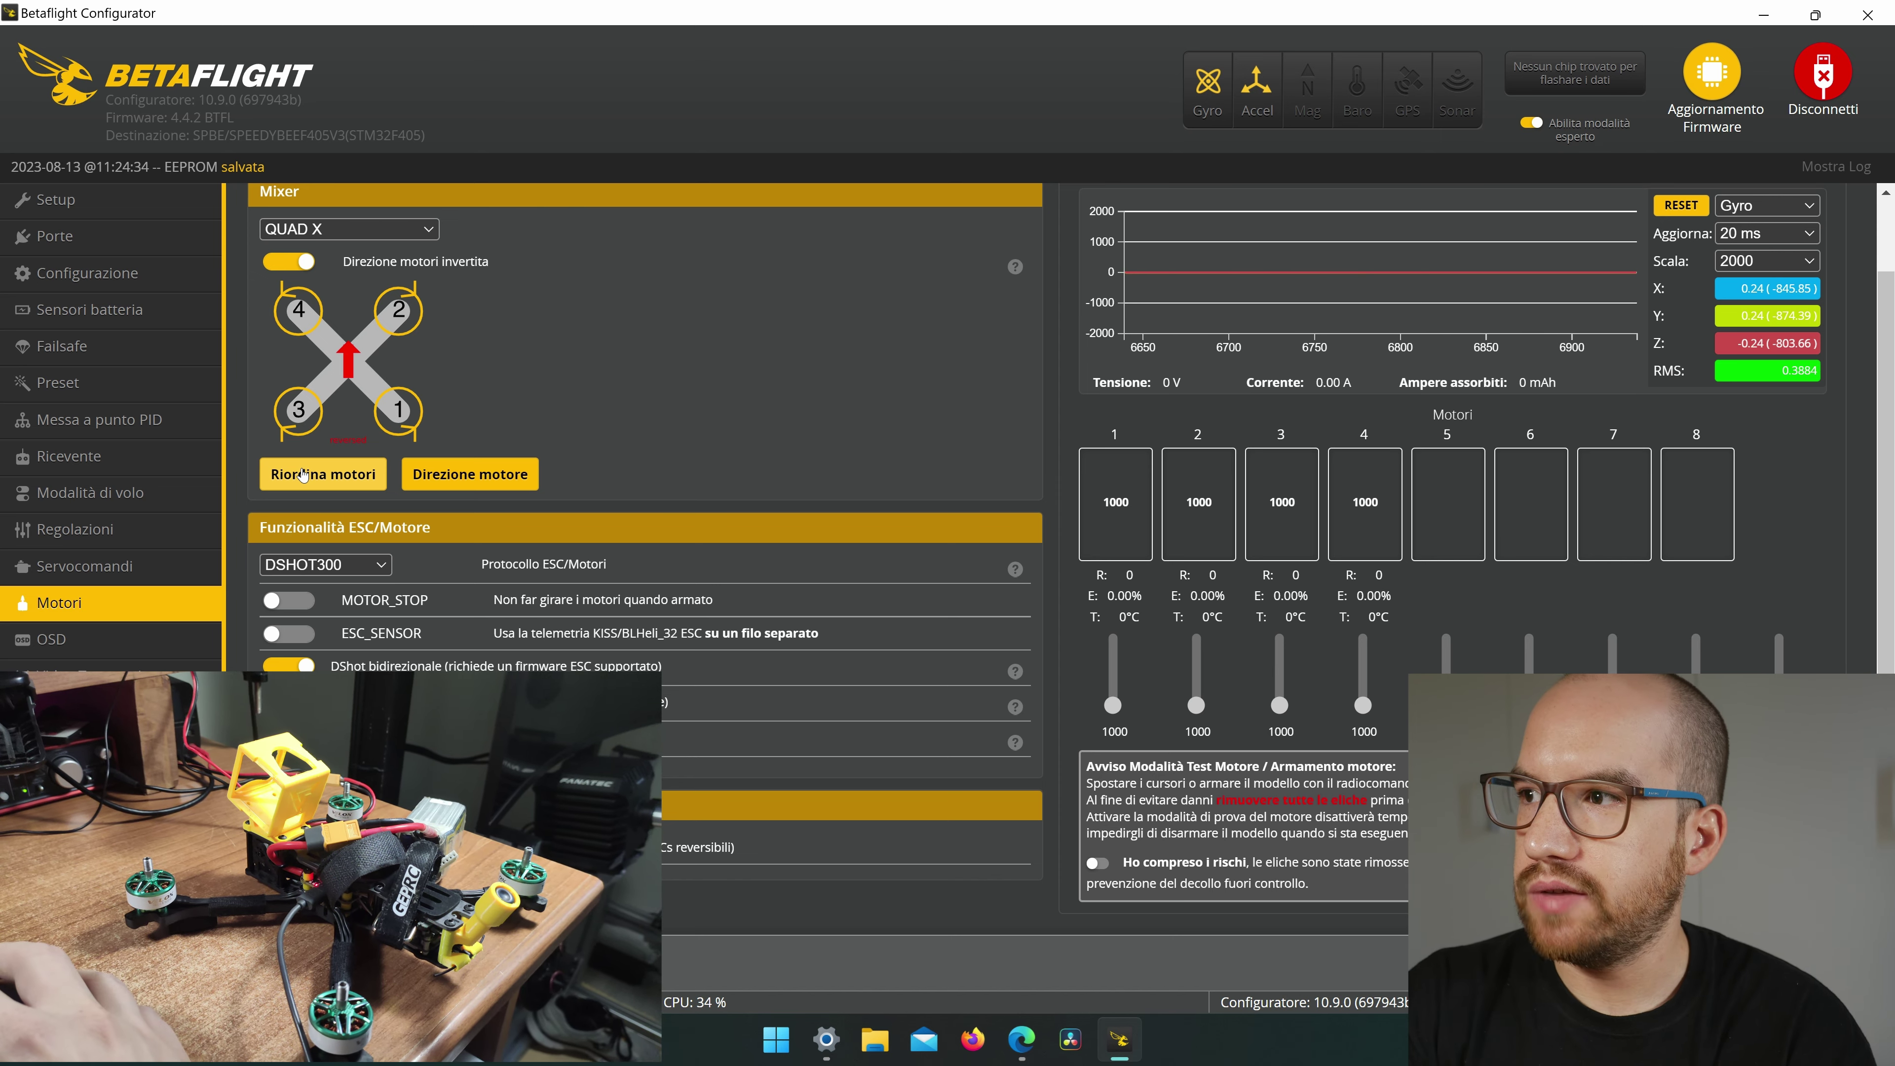
pyautogui.click(302, 475)
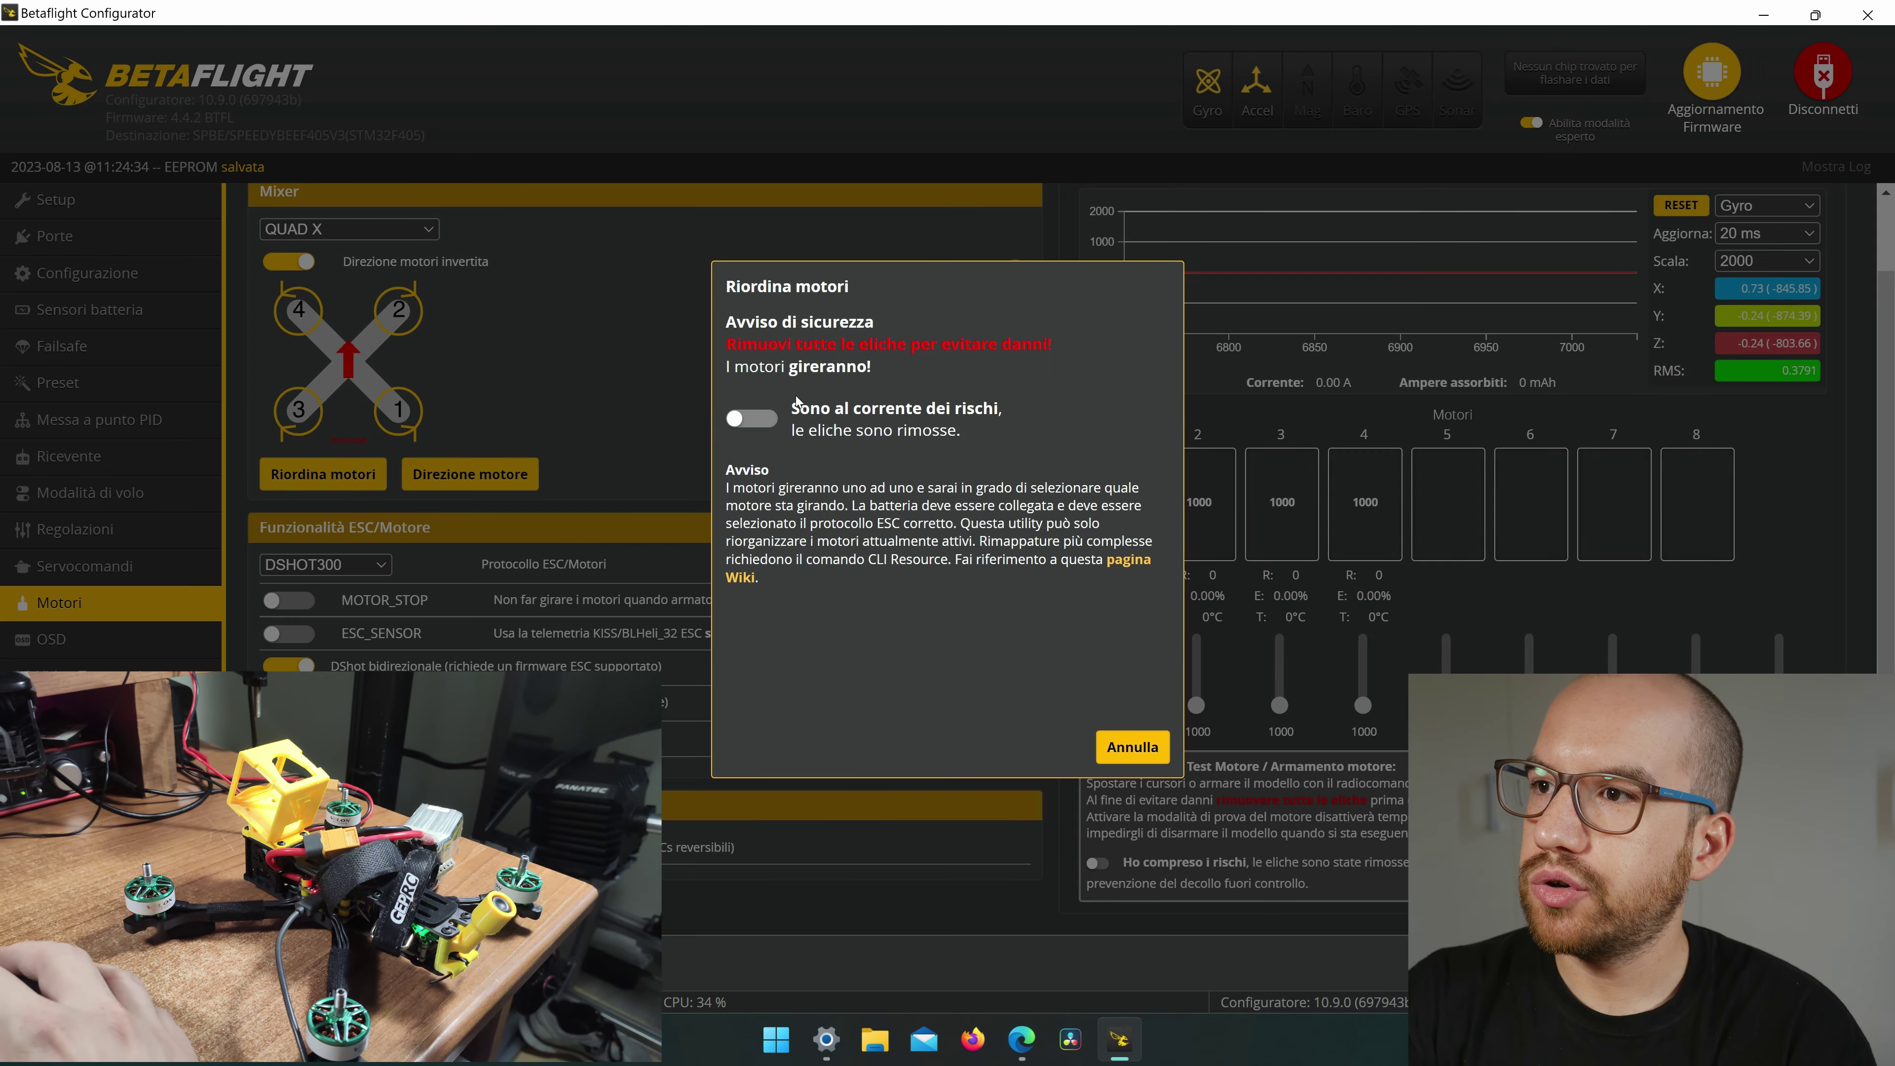
pyautogui.click(761, 424)
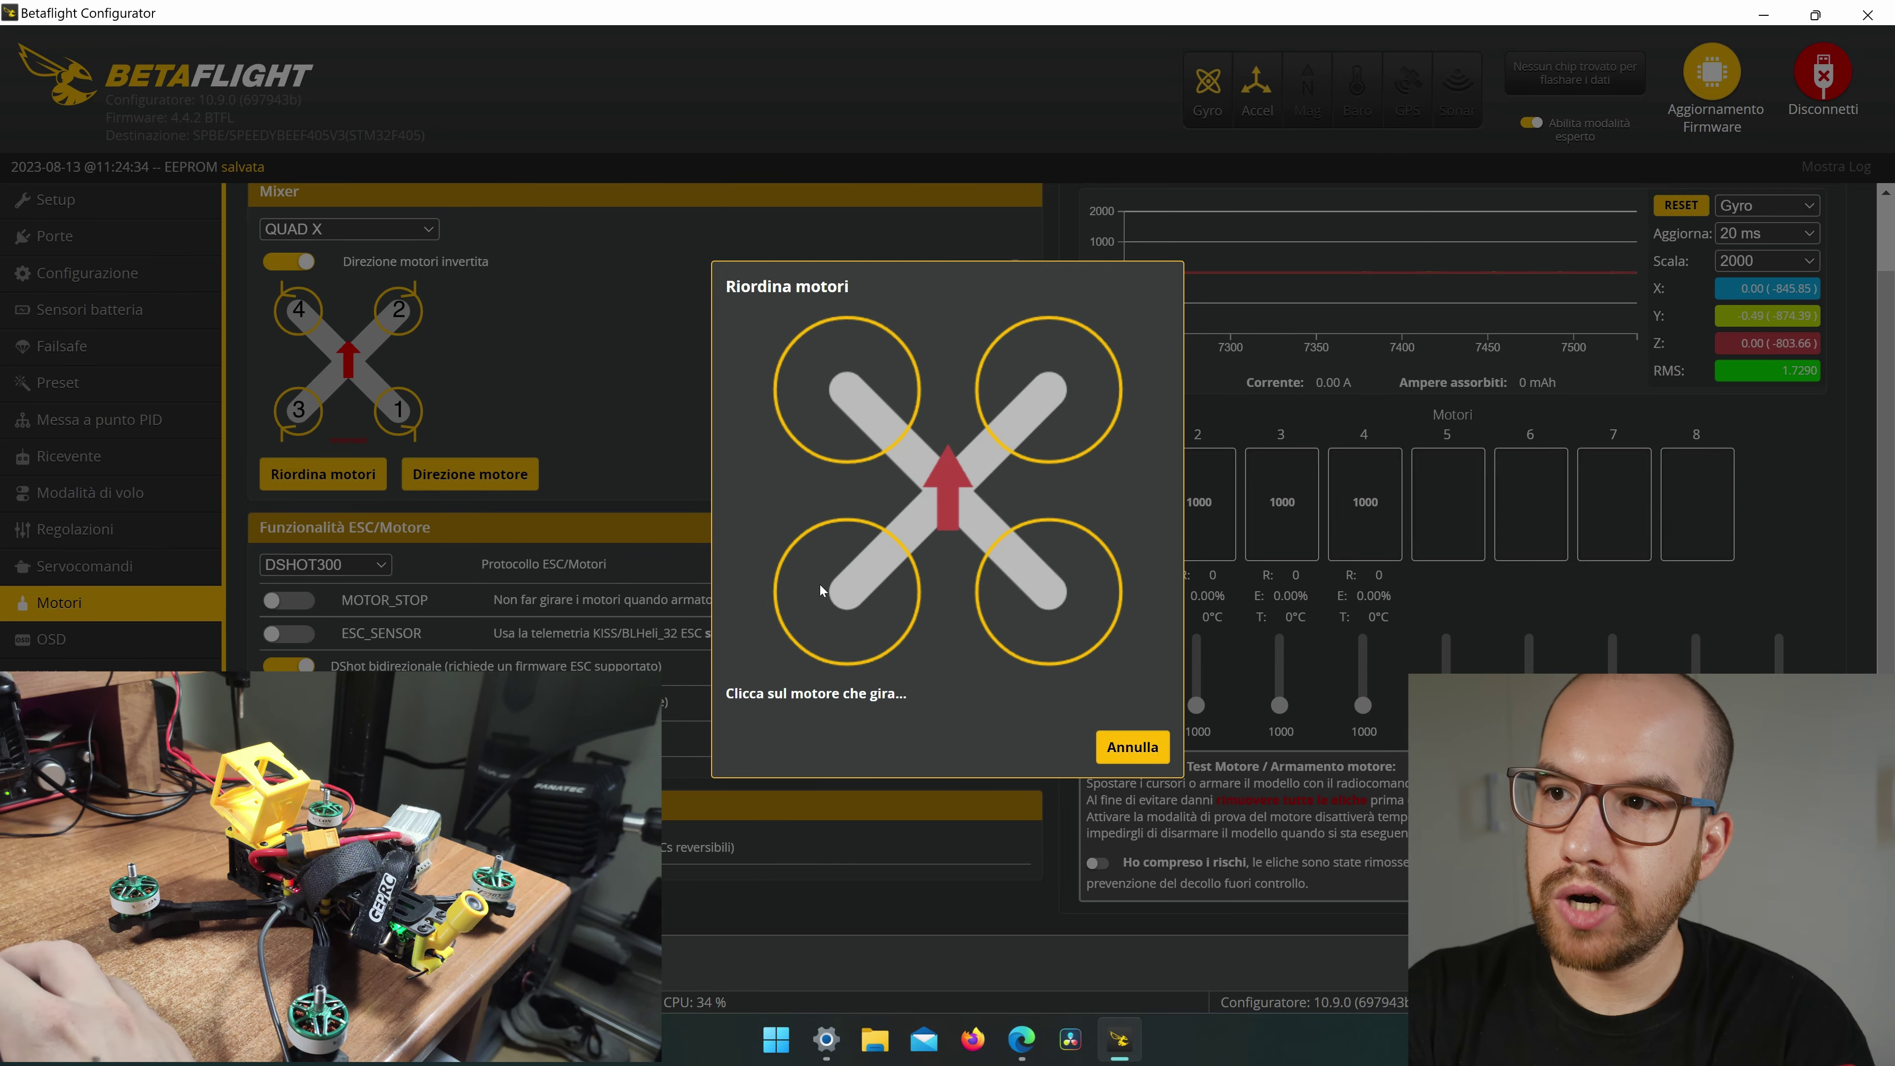
pyautogui.click(1068, 595)
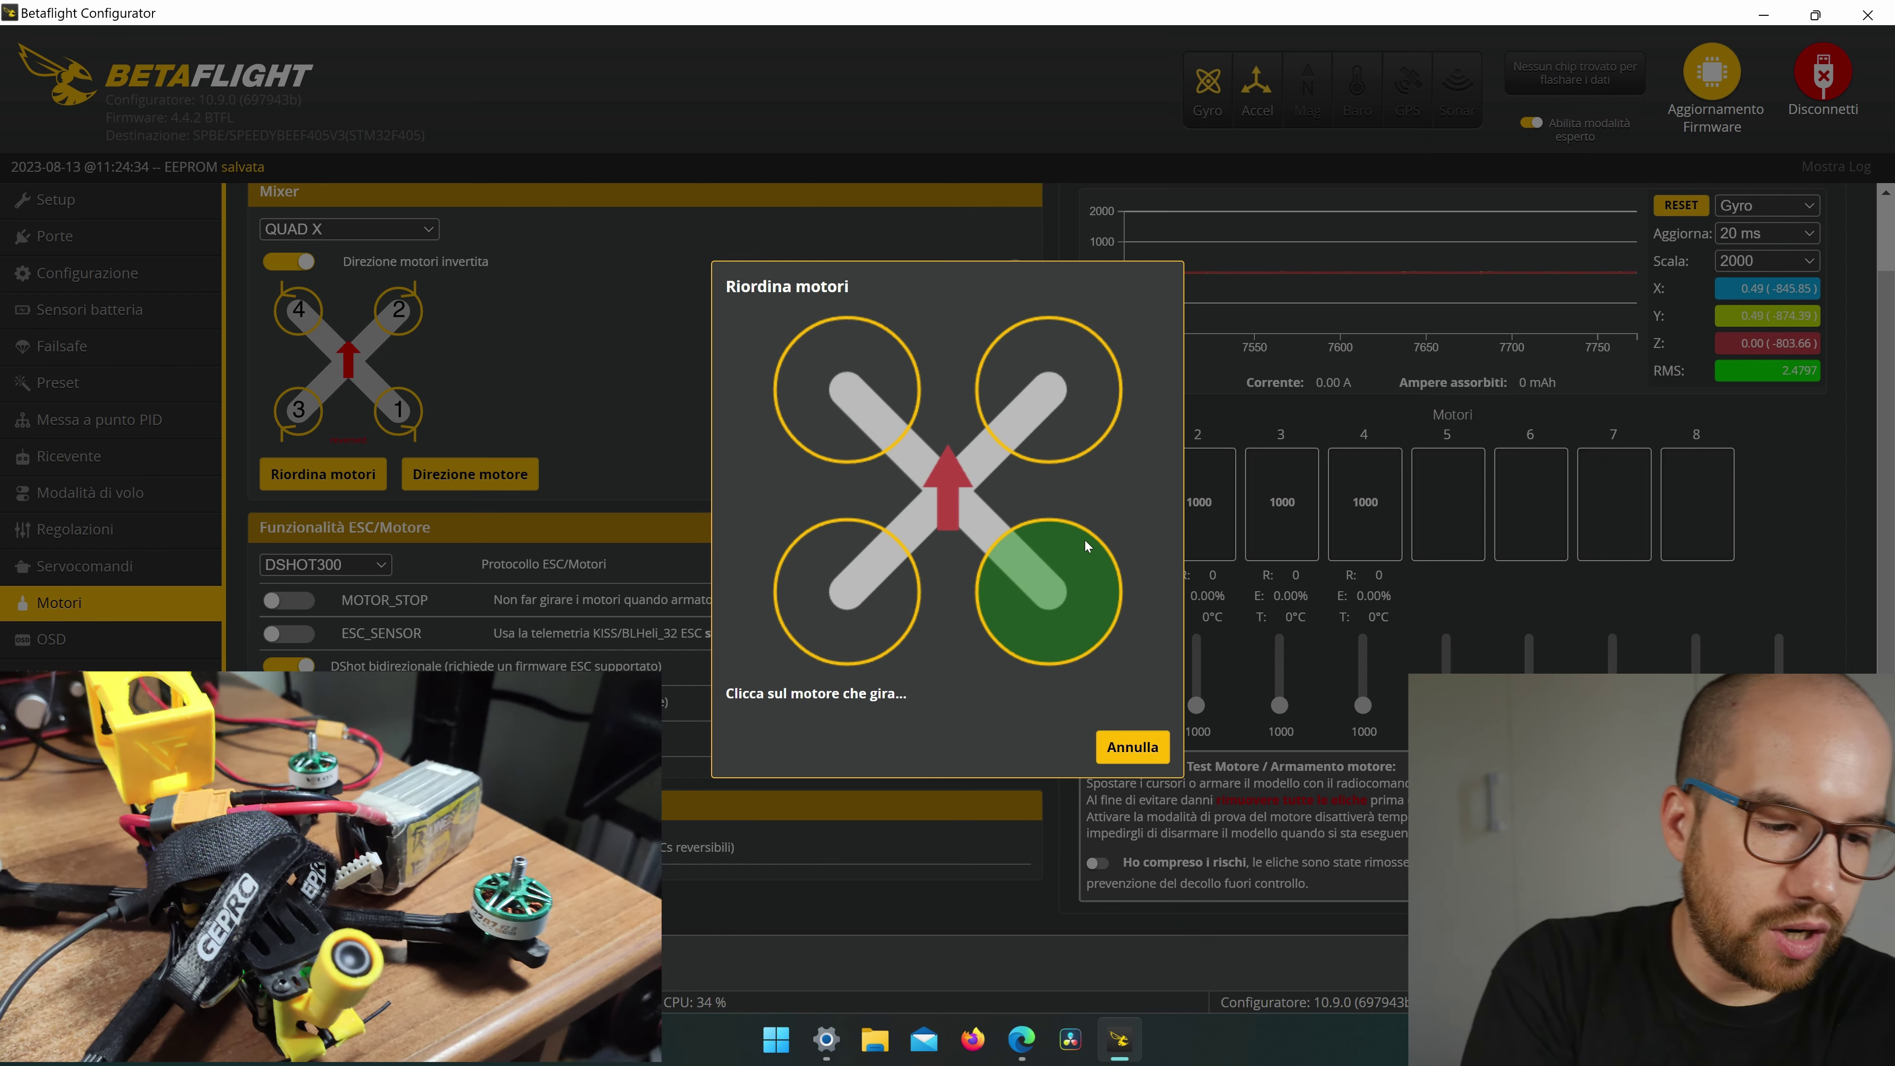
pyautogui.click(1078, 394)
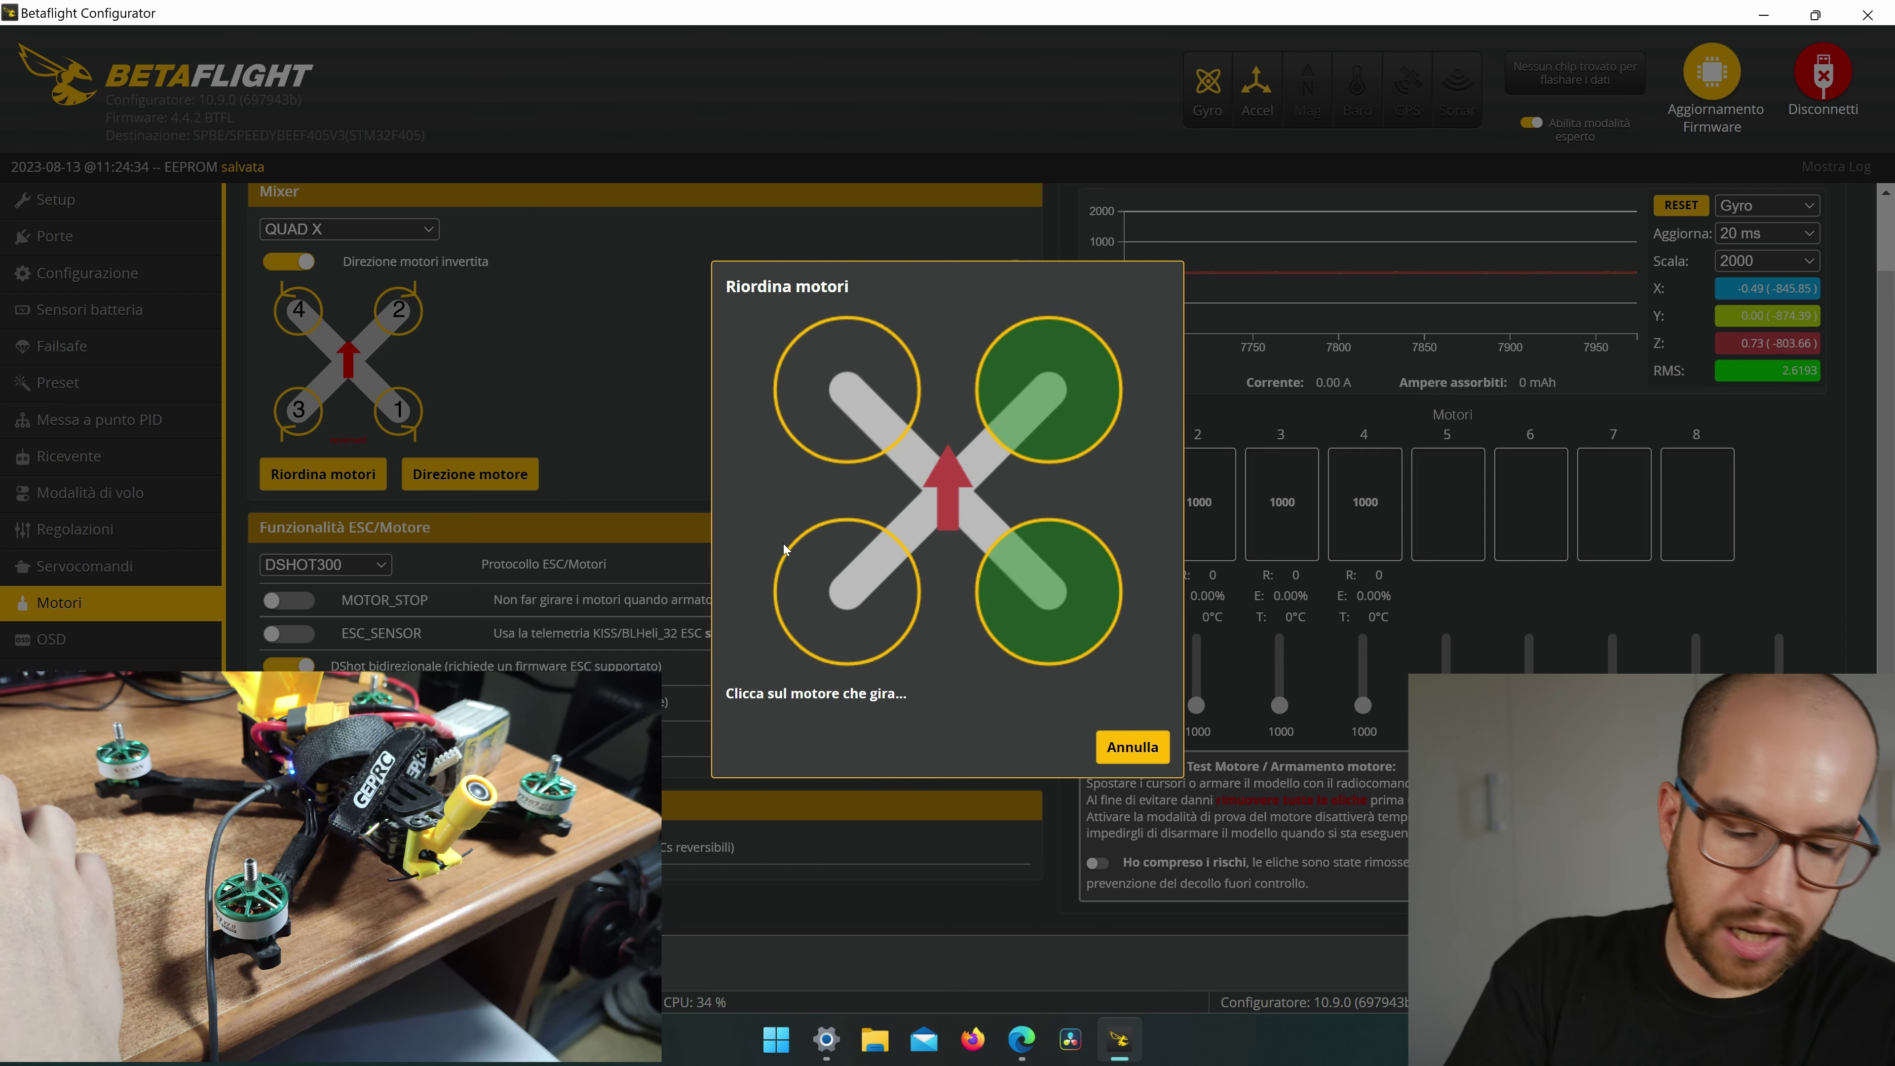
pyautogui.click(854, 618)
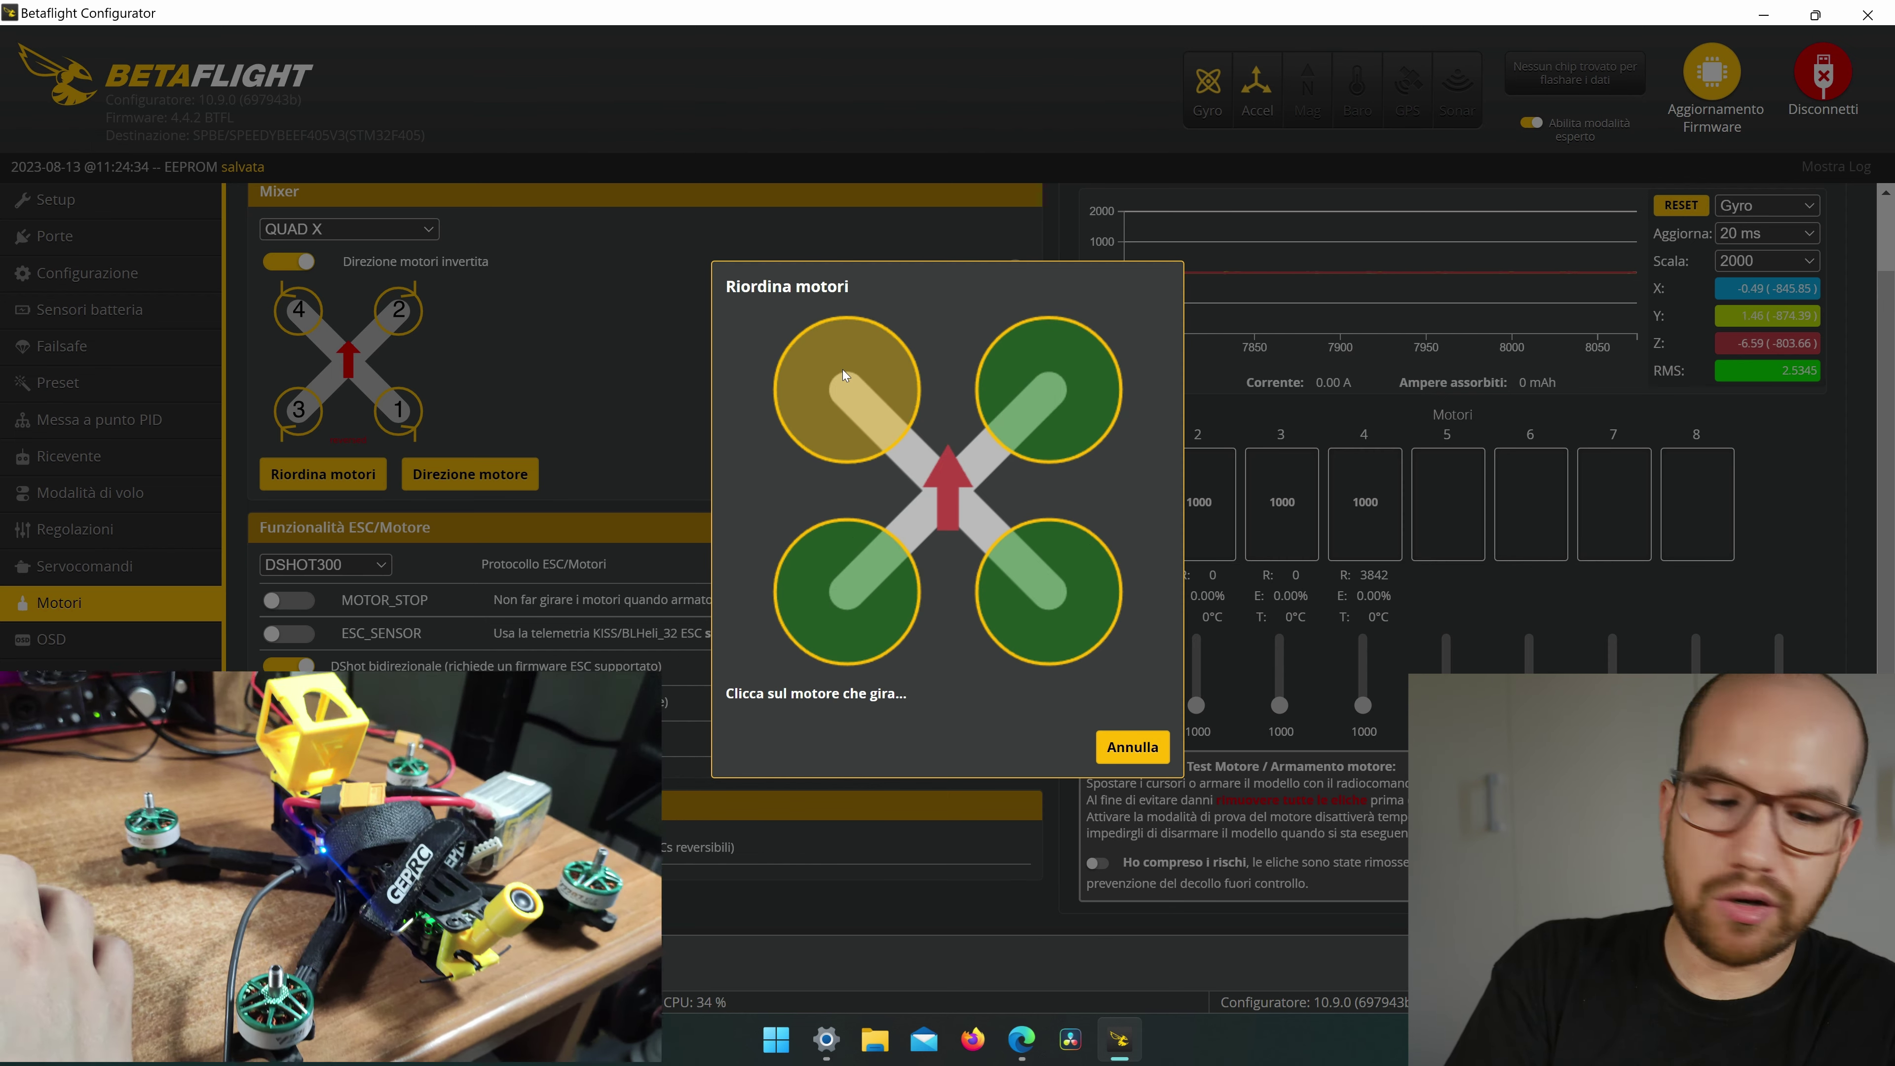
pyautogui.click(842, 369)
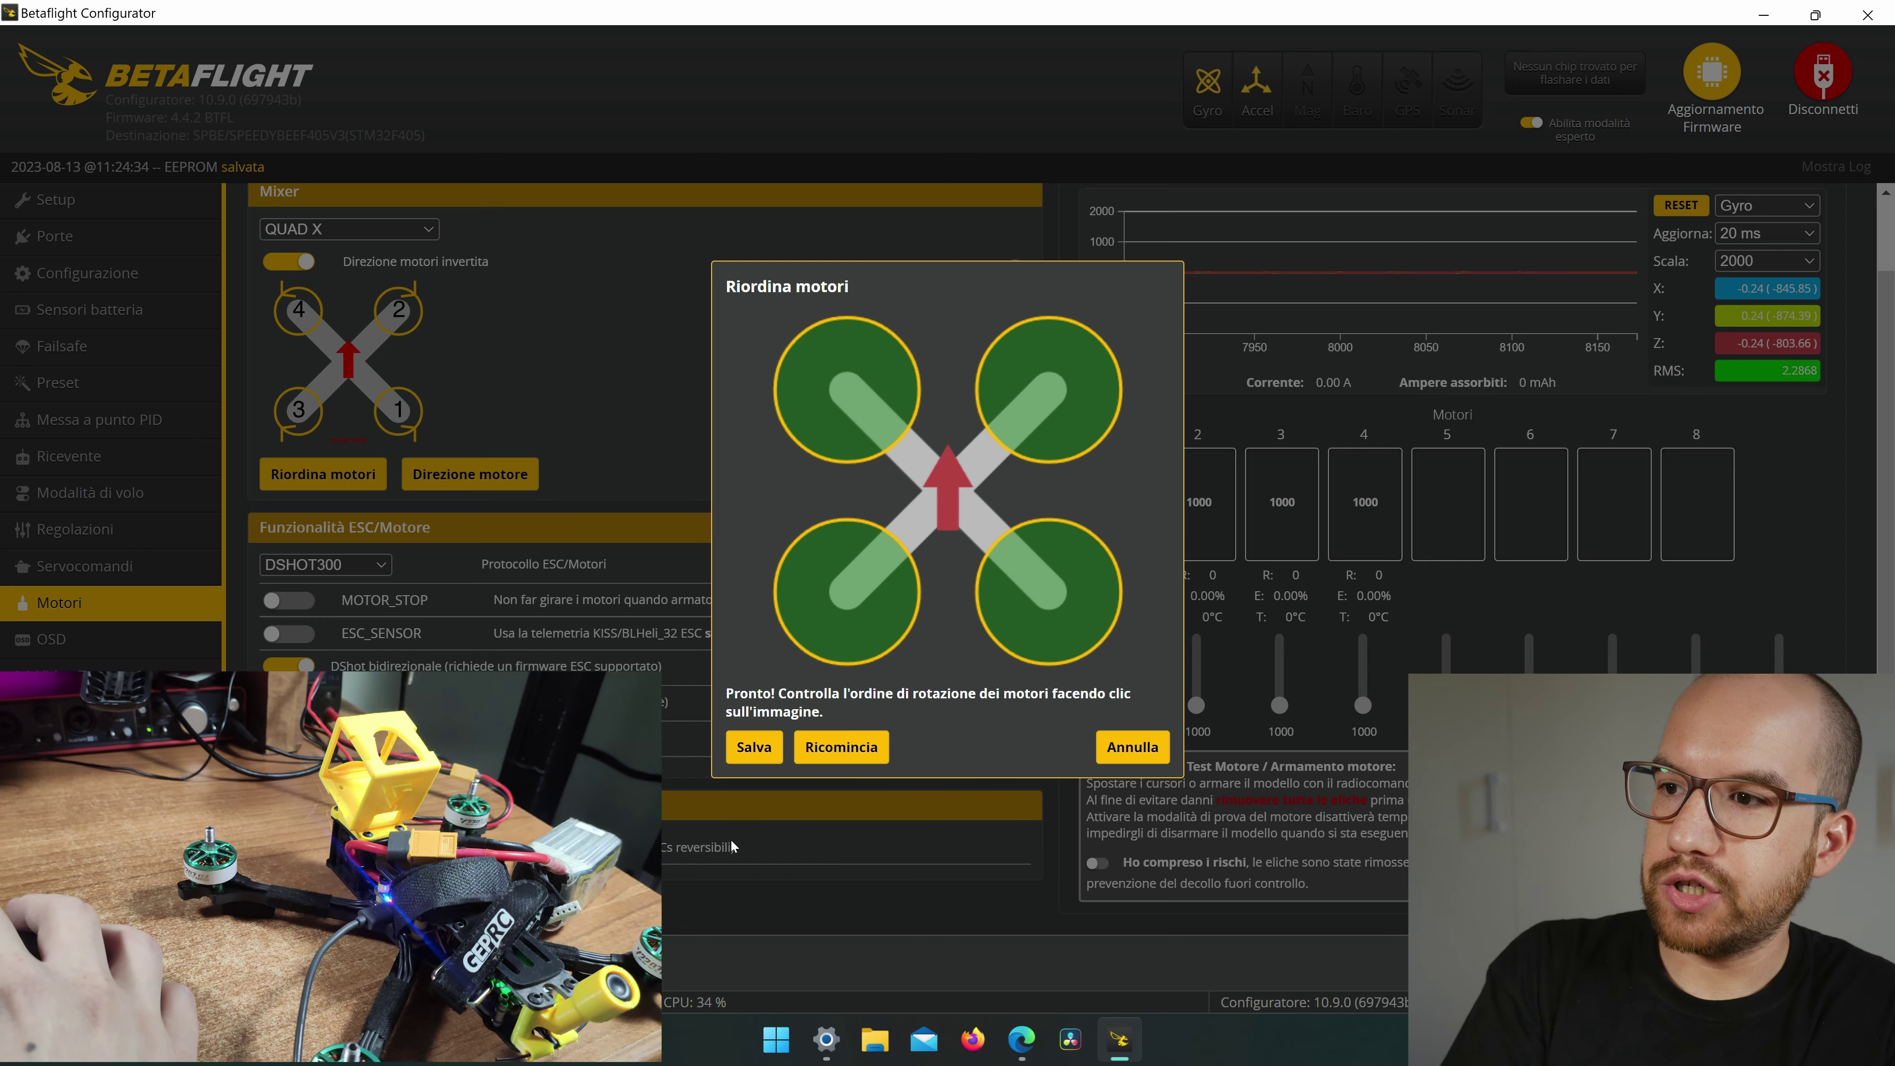
pyautogui.click(755, 747)
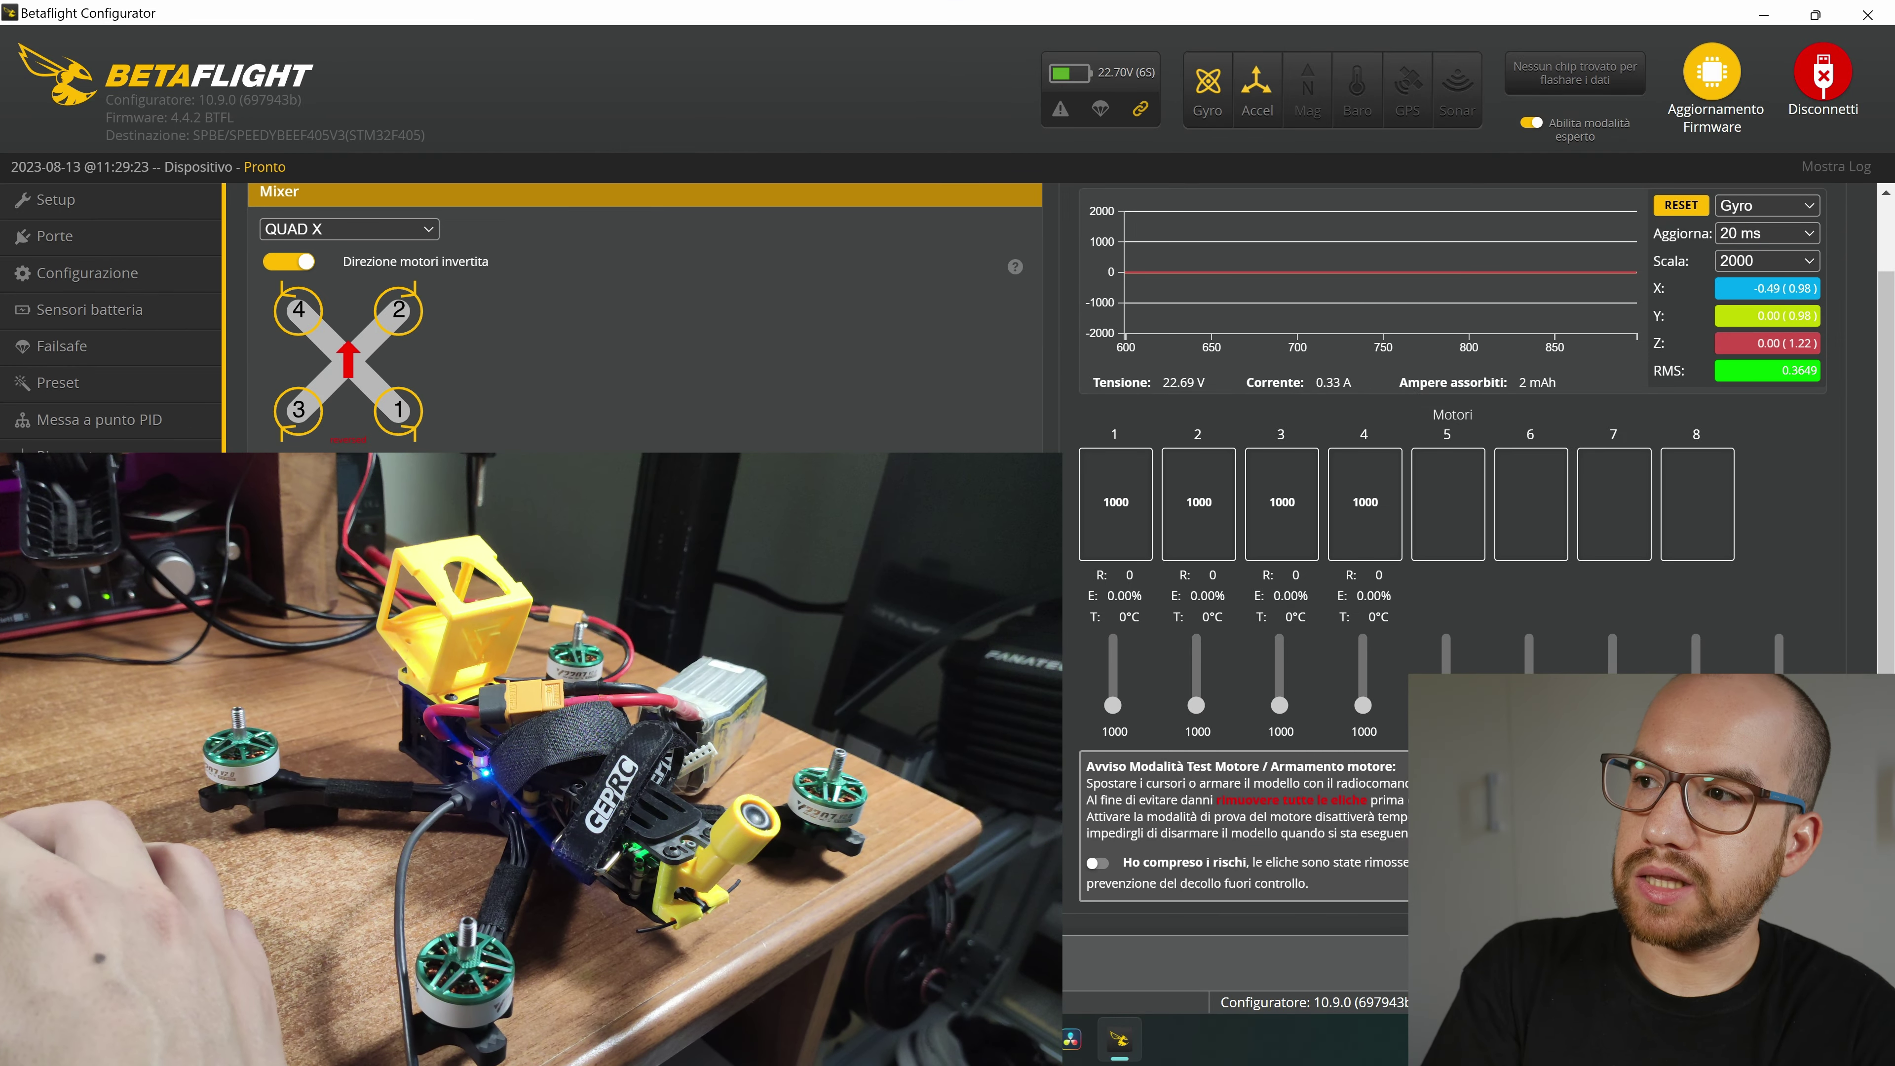
# Enable motor test mode, spin all four motors at 1033 to check them, and disable the test mode.
pyautogui.click(1096, 863)
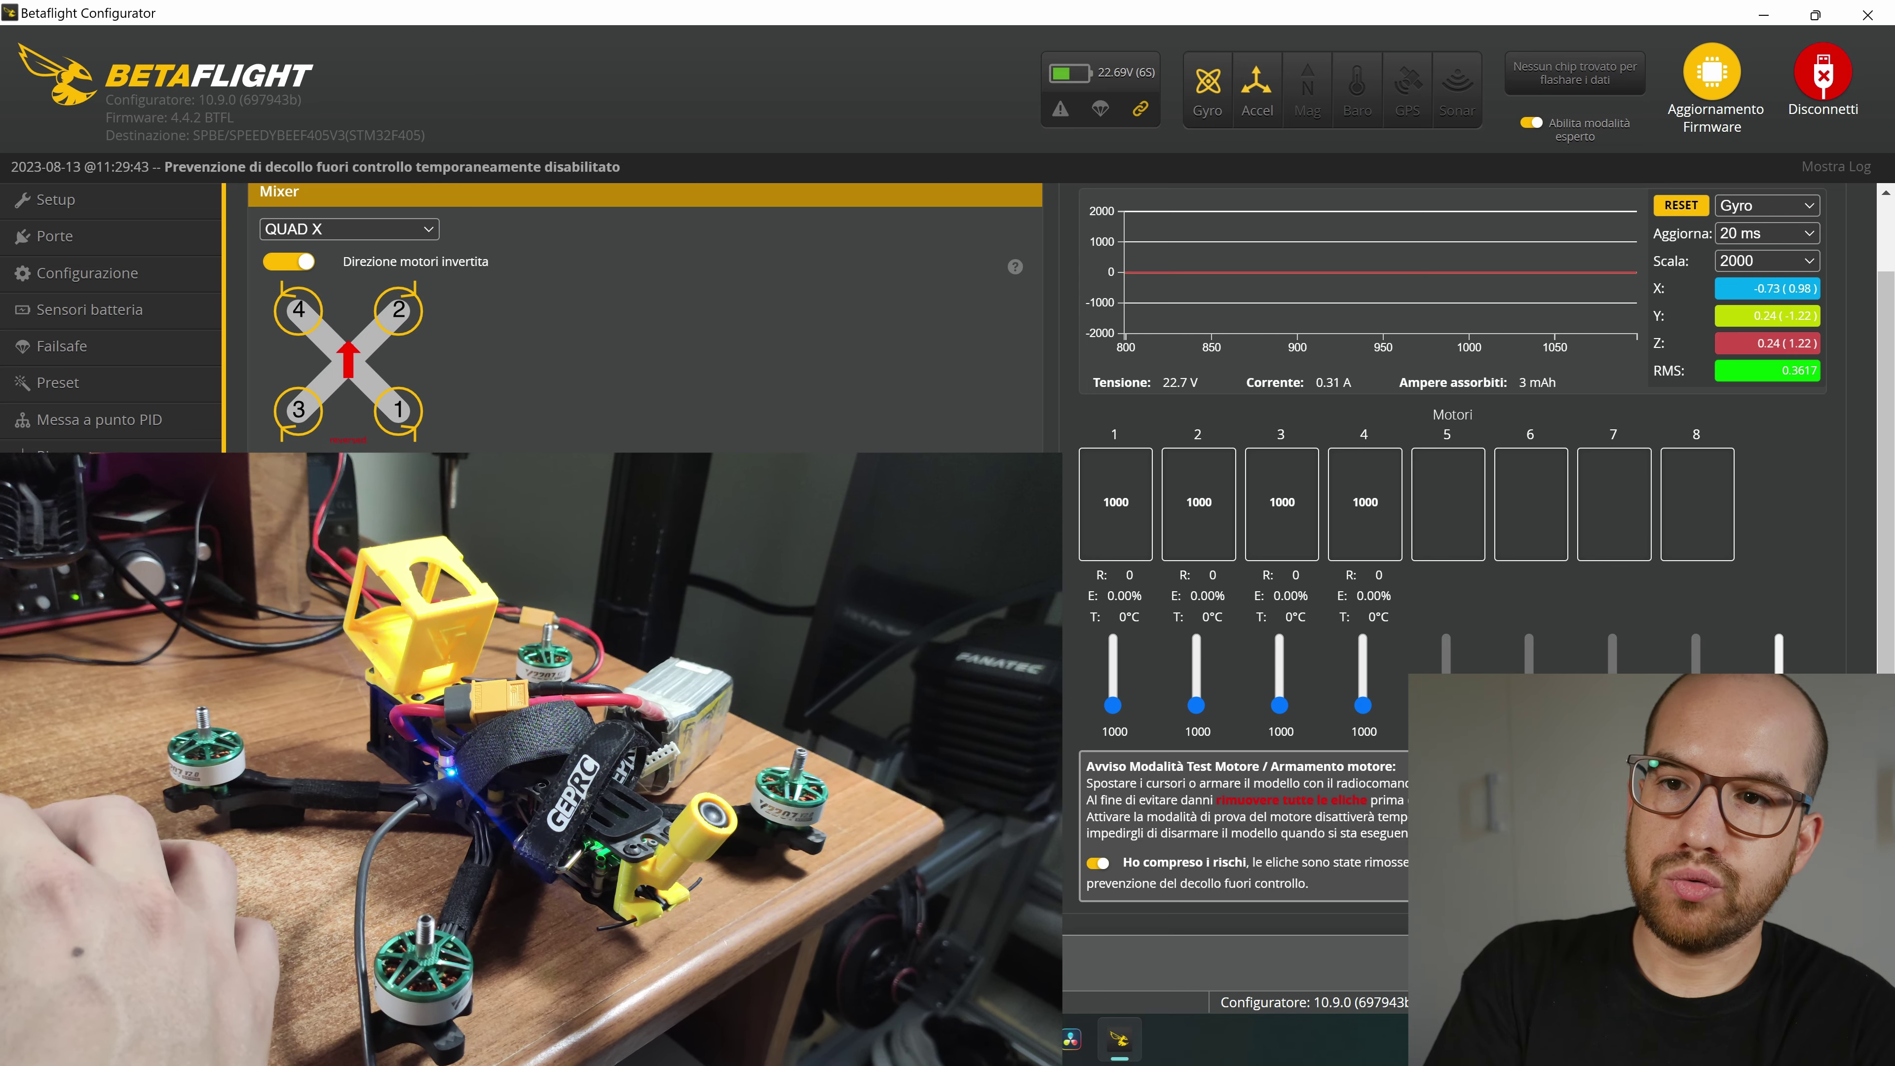
pyautogui.press('Up')
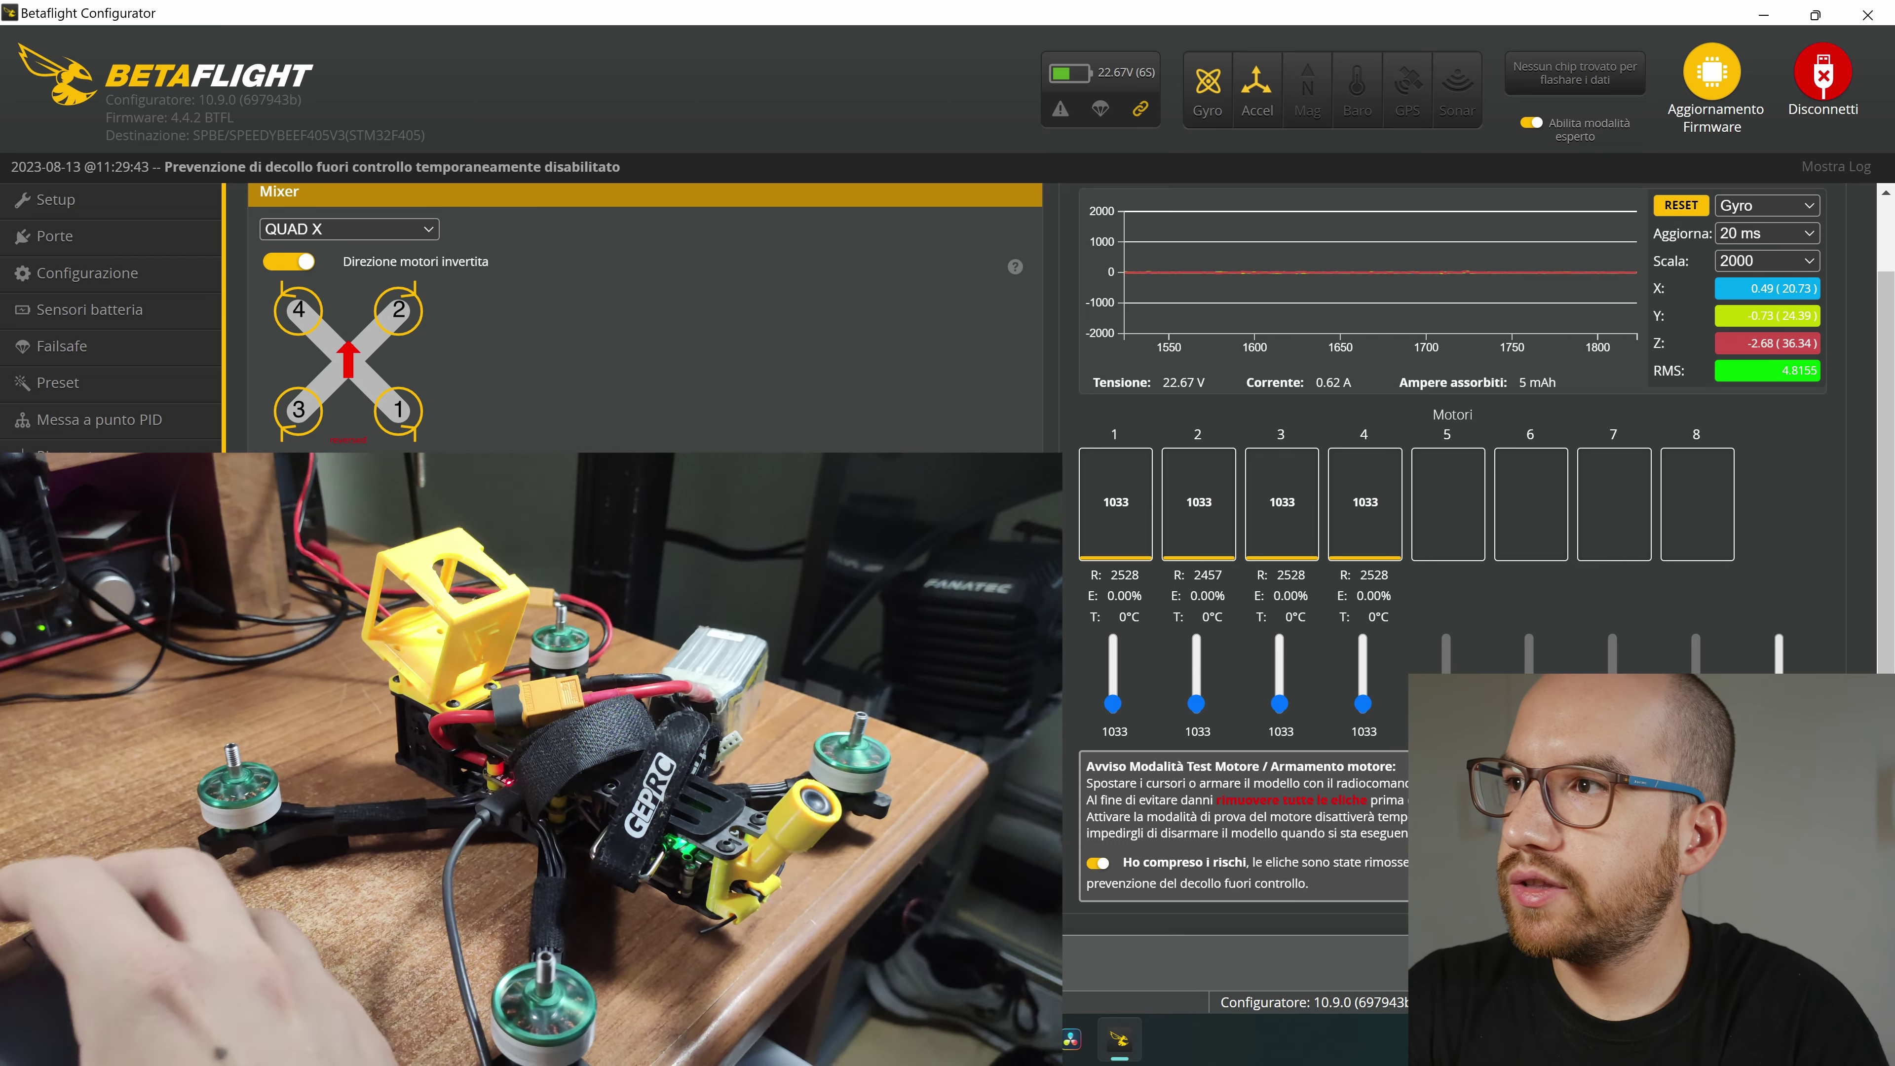
pyautogui.click(1097, 862)
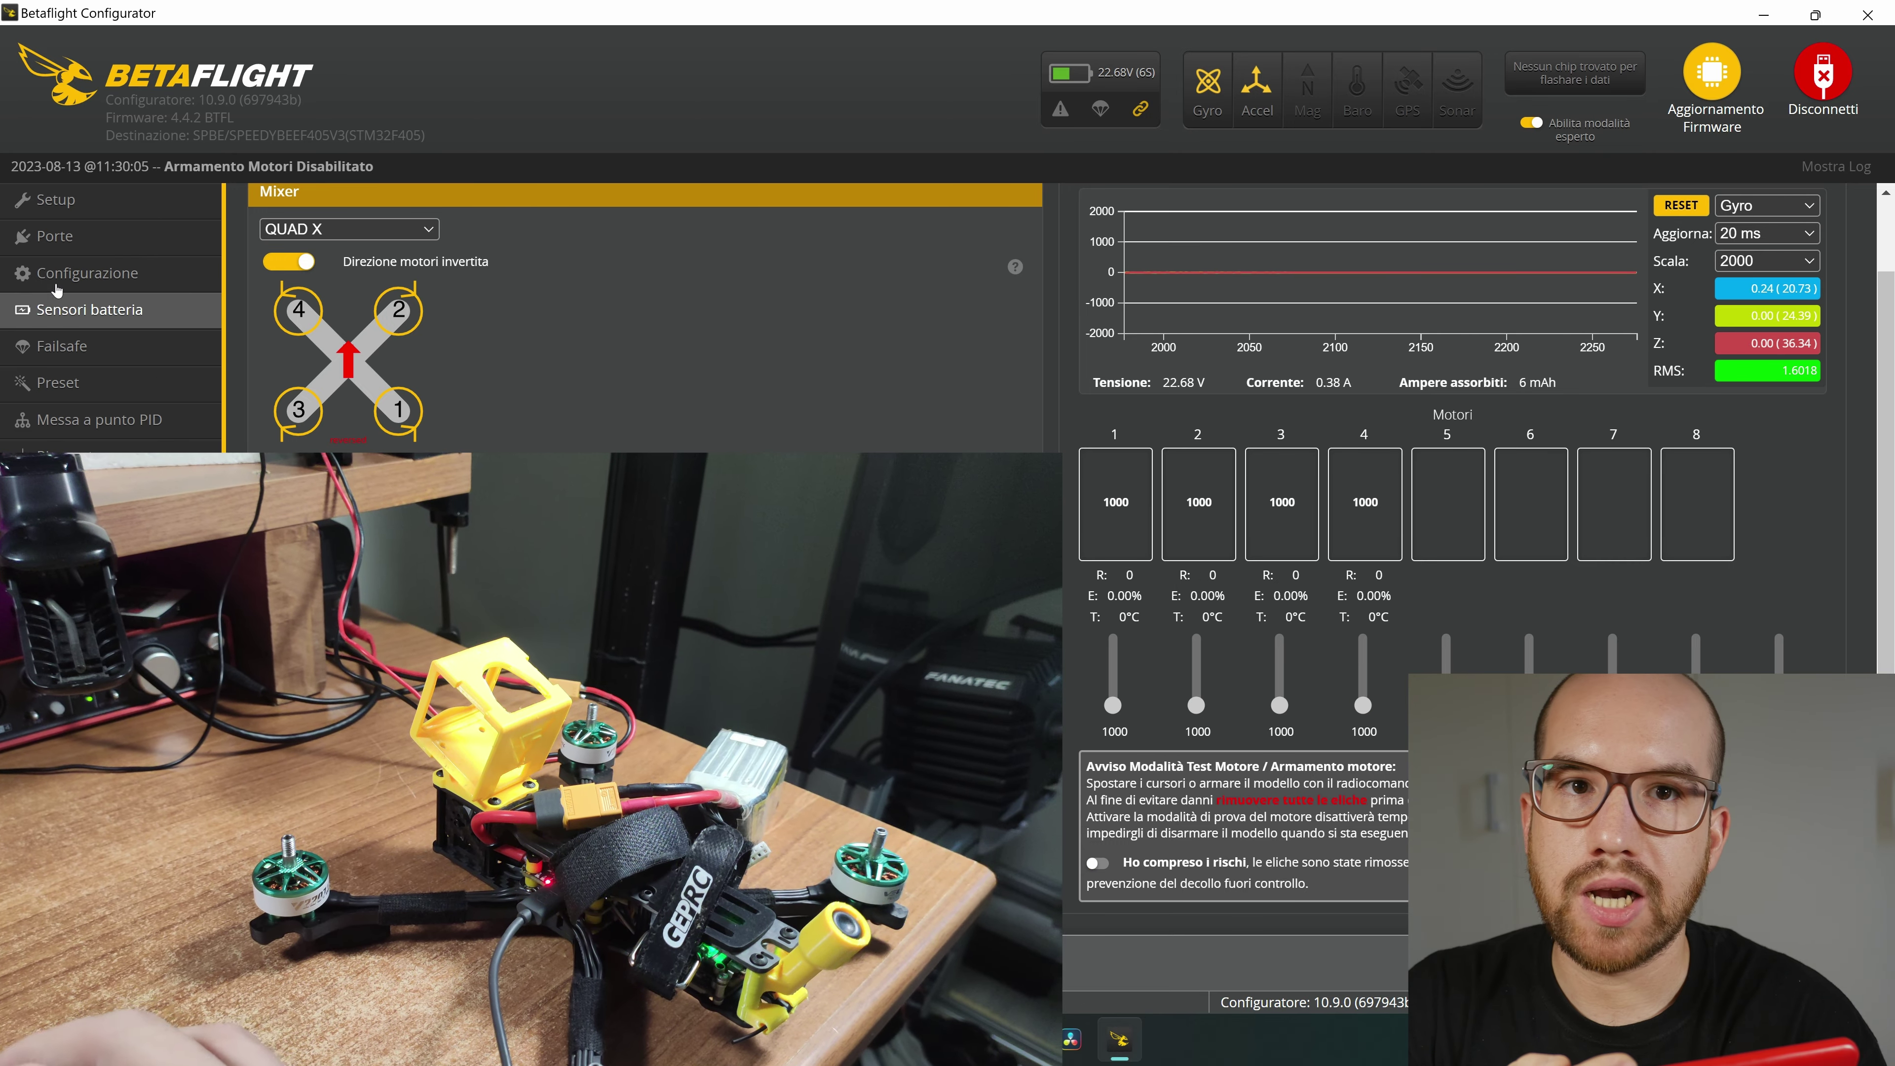
# Review the ESC and motor settings, including the motor pole help, and examine the OSD elements and video format.
pyautogui.click(90, 309)
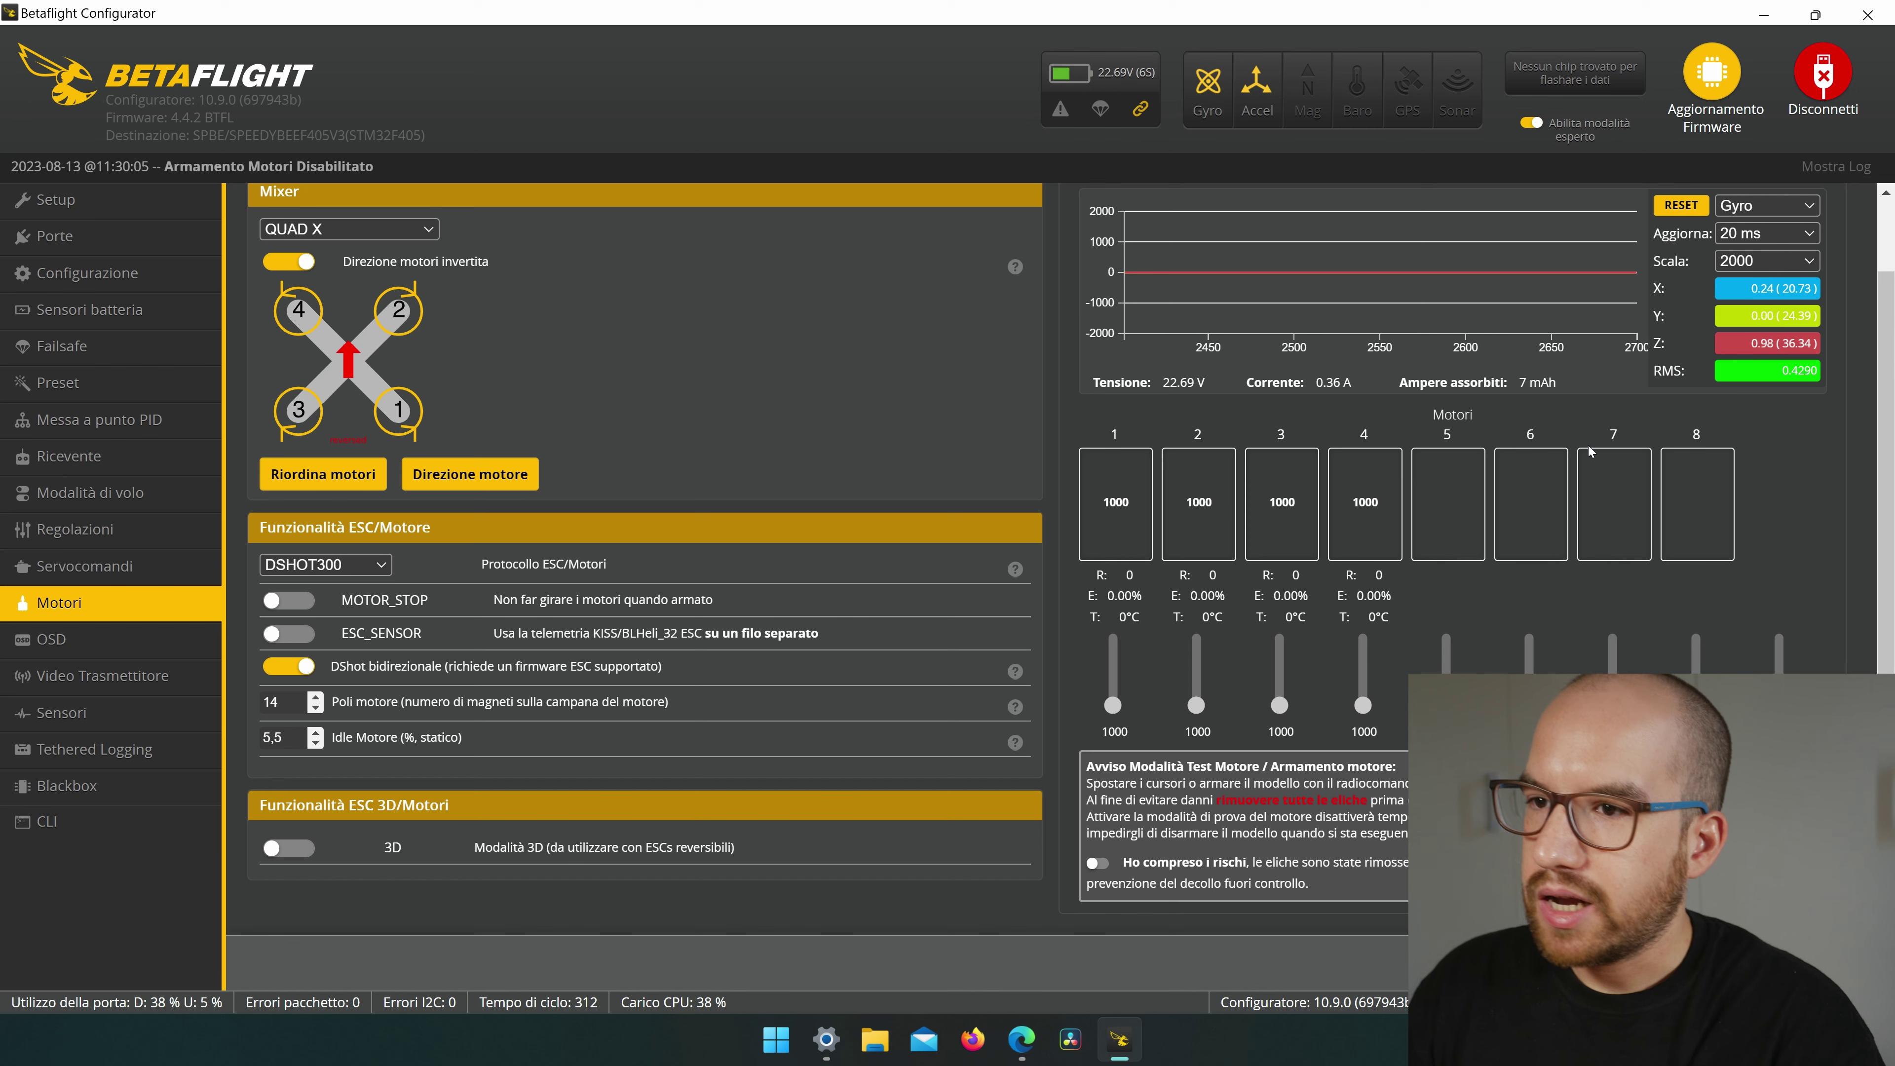
pyautogui.moveTo(1075, 677)
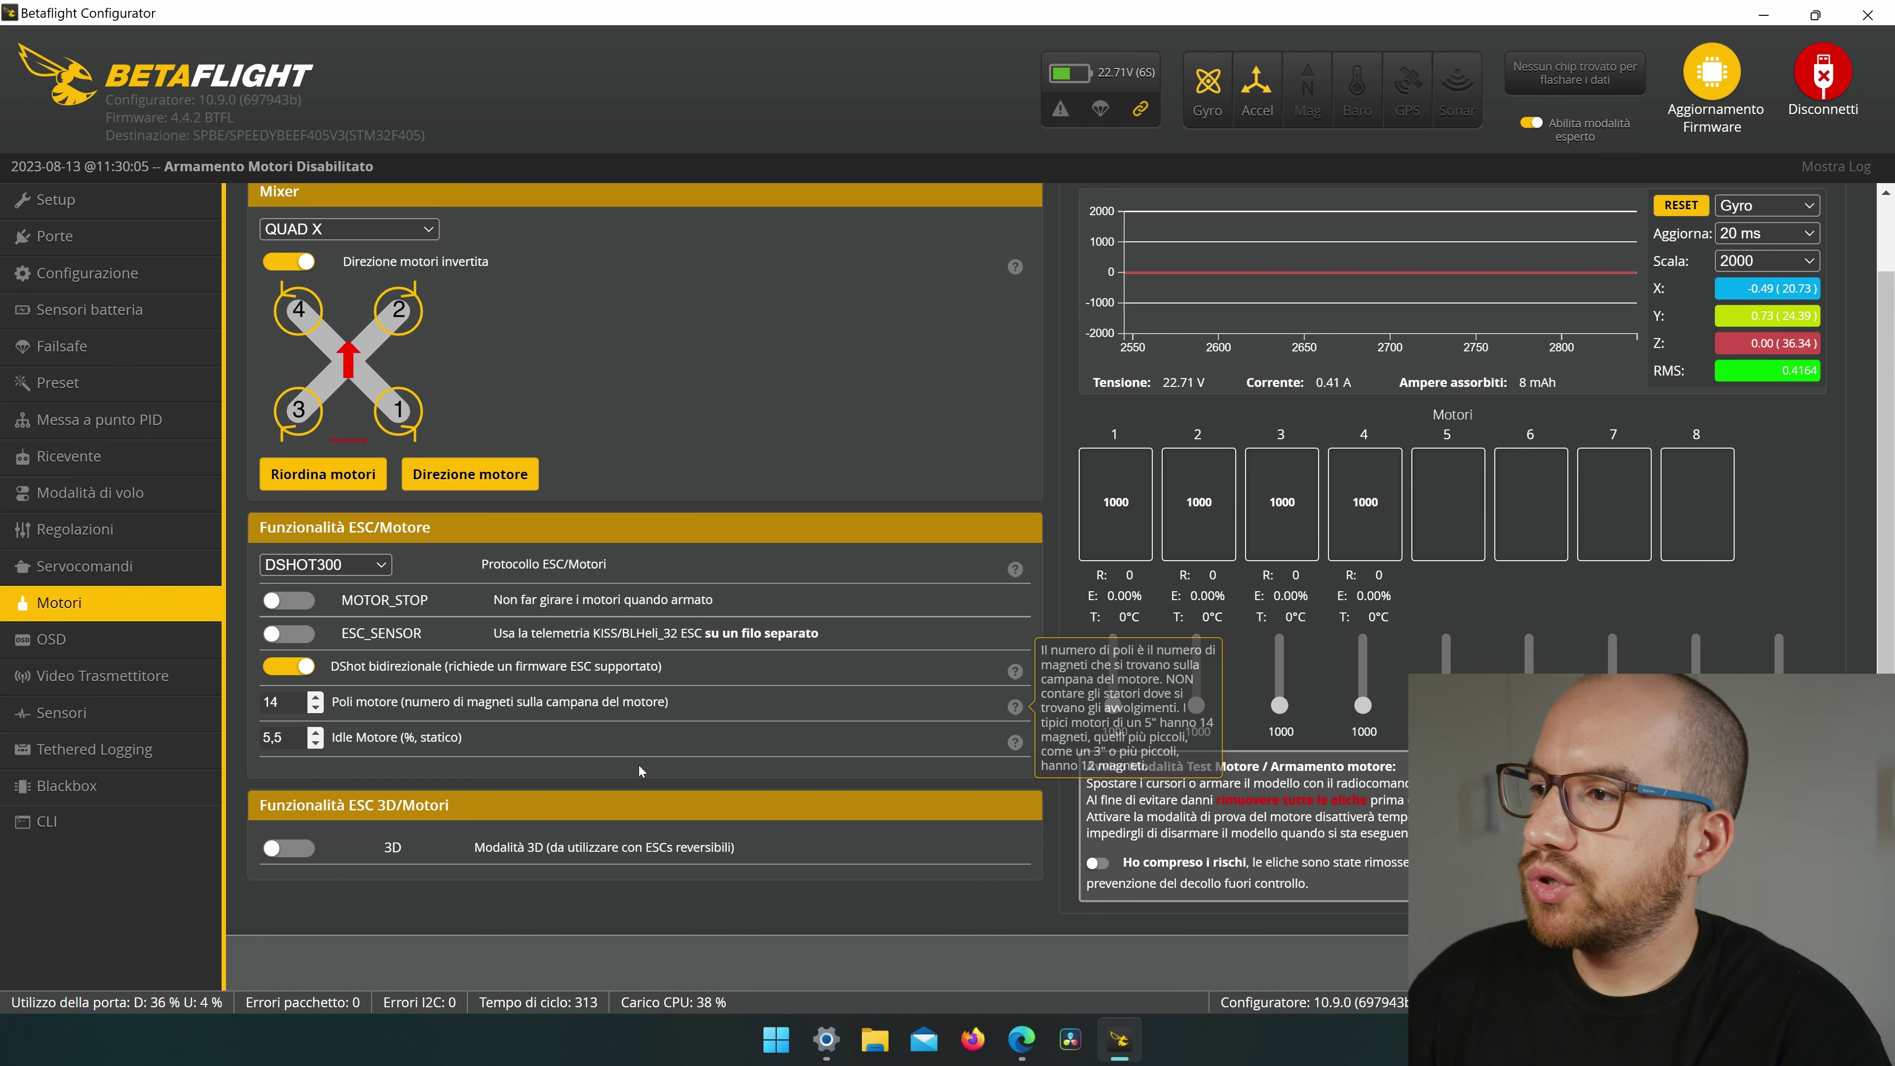
pyautogui.click(121, 646)
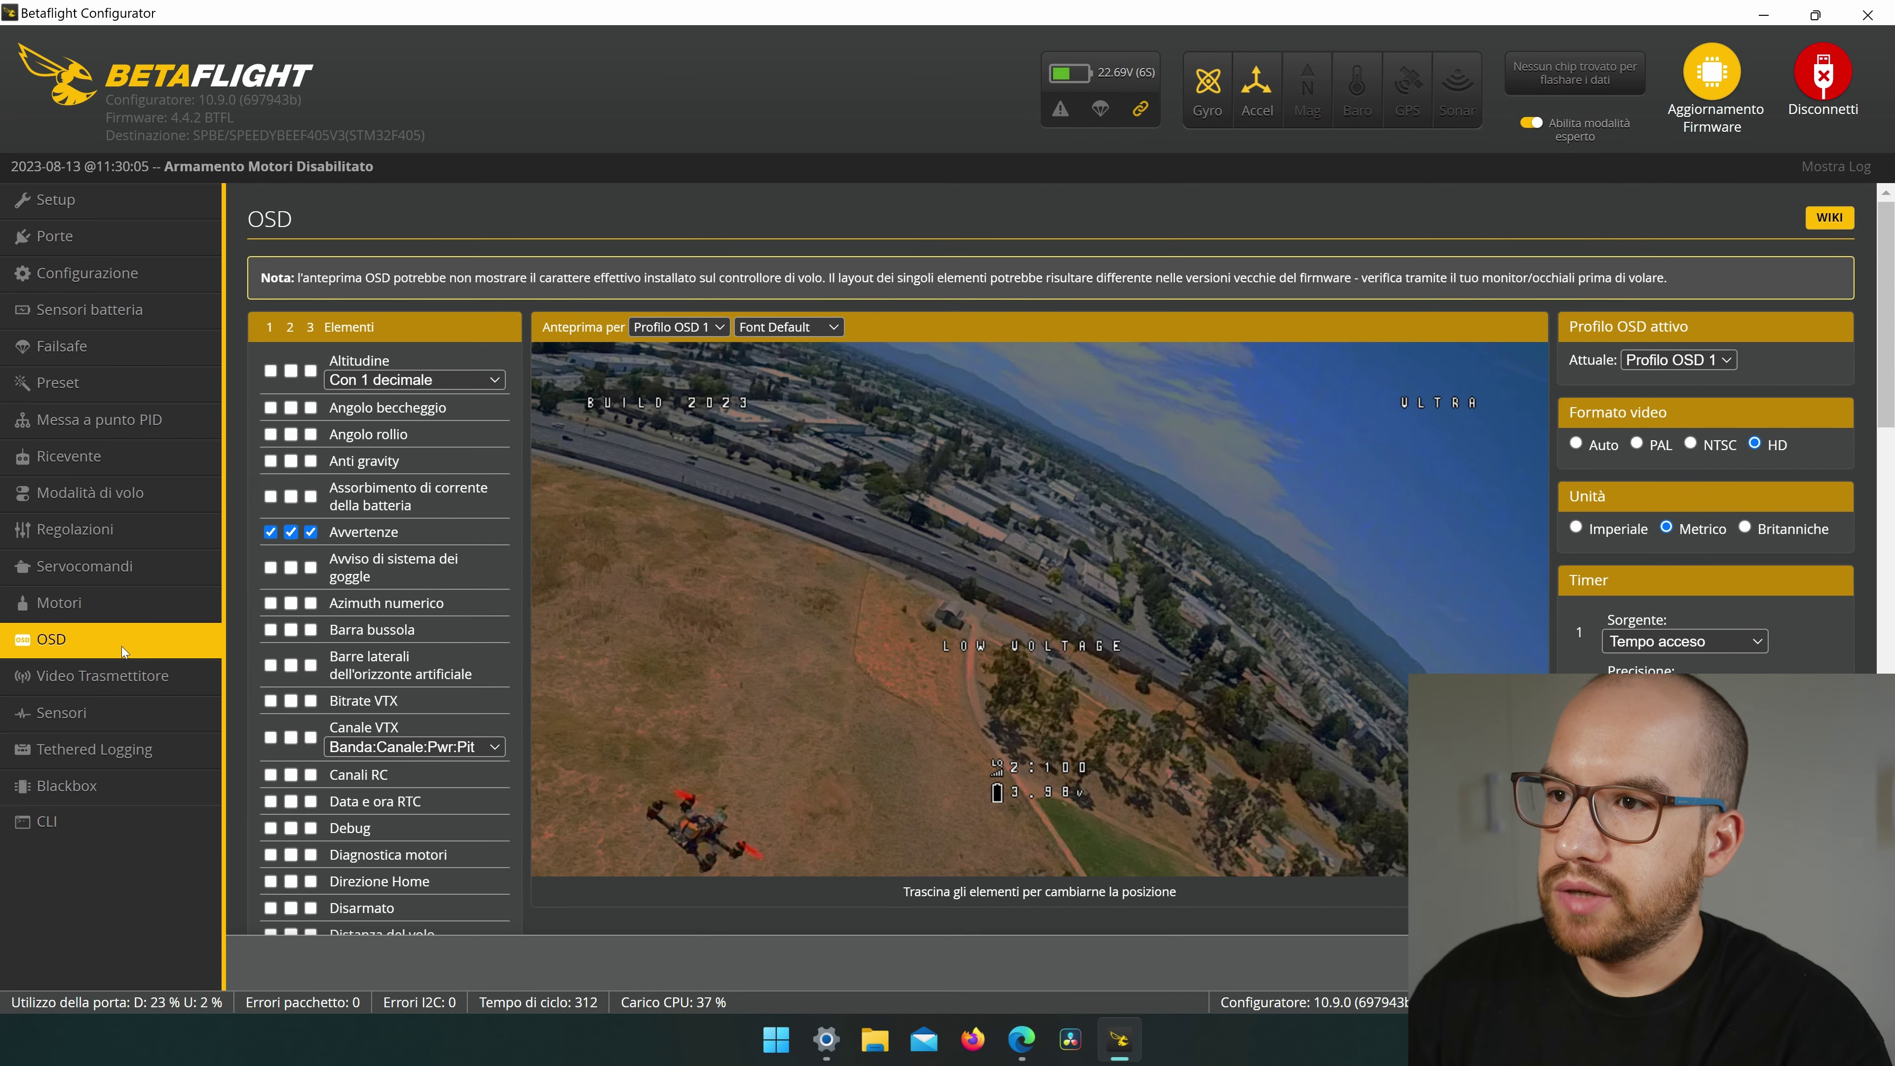
pyautogui.scroll(-2, 1825, 254)
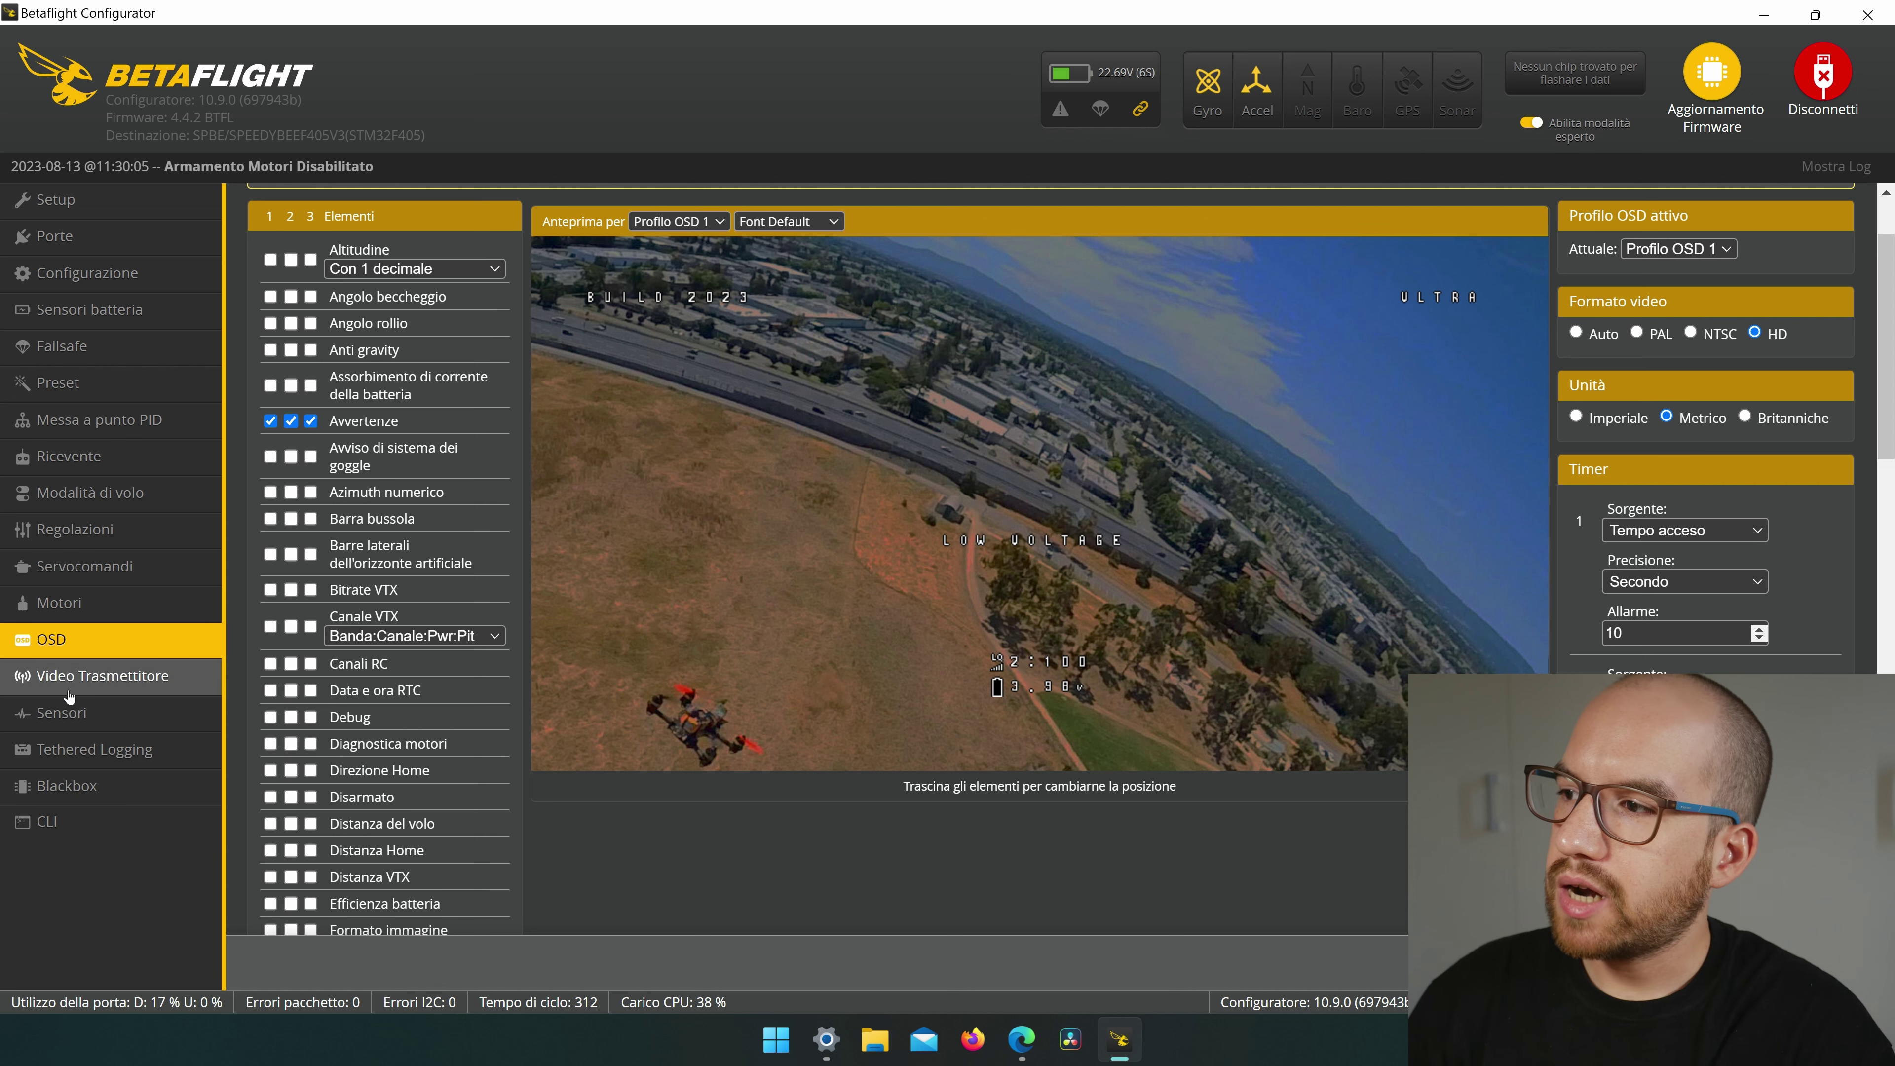
# Review the Blackbox logging device, logging rate options and debug mode, keeping the rate at 1/2 (1600Hz).
pyautogui.click(75, 780)
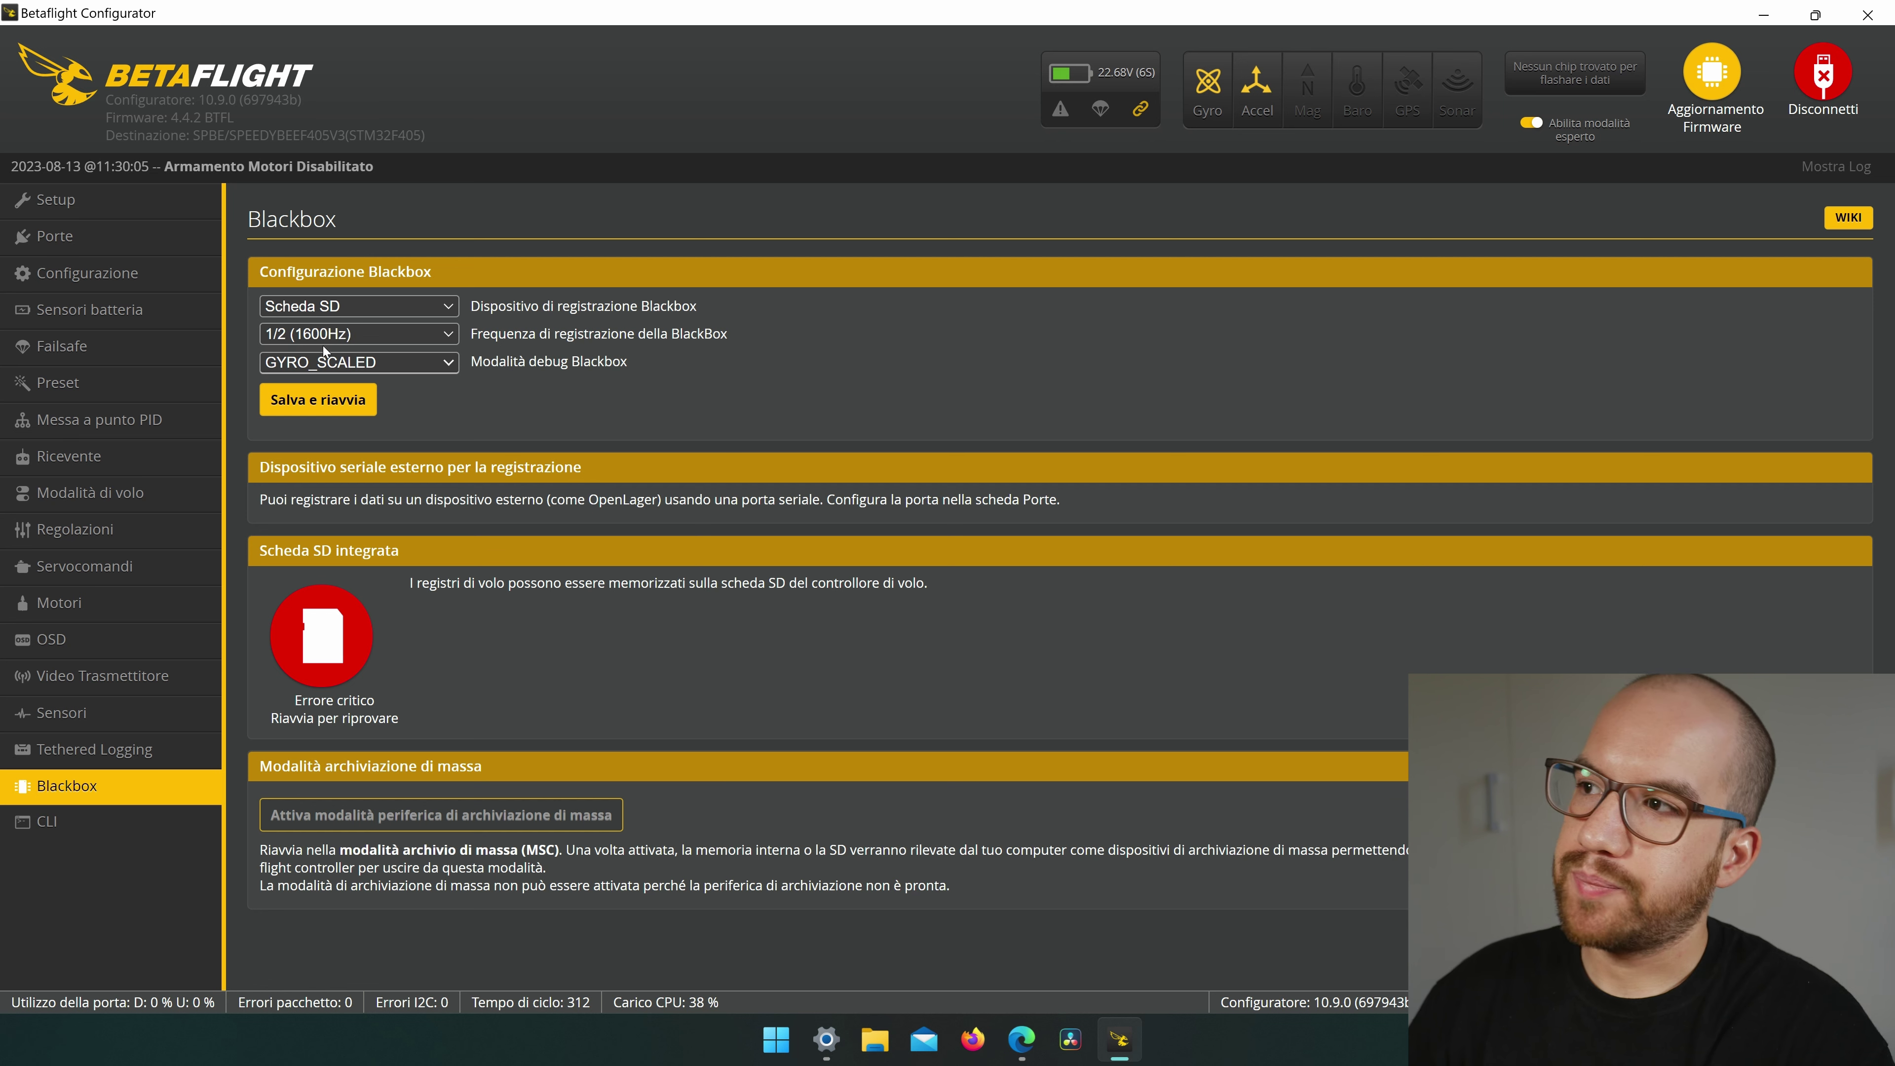
pyautogui.click(342, 339)
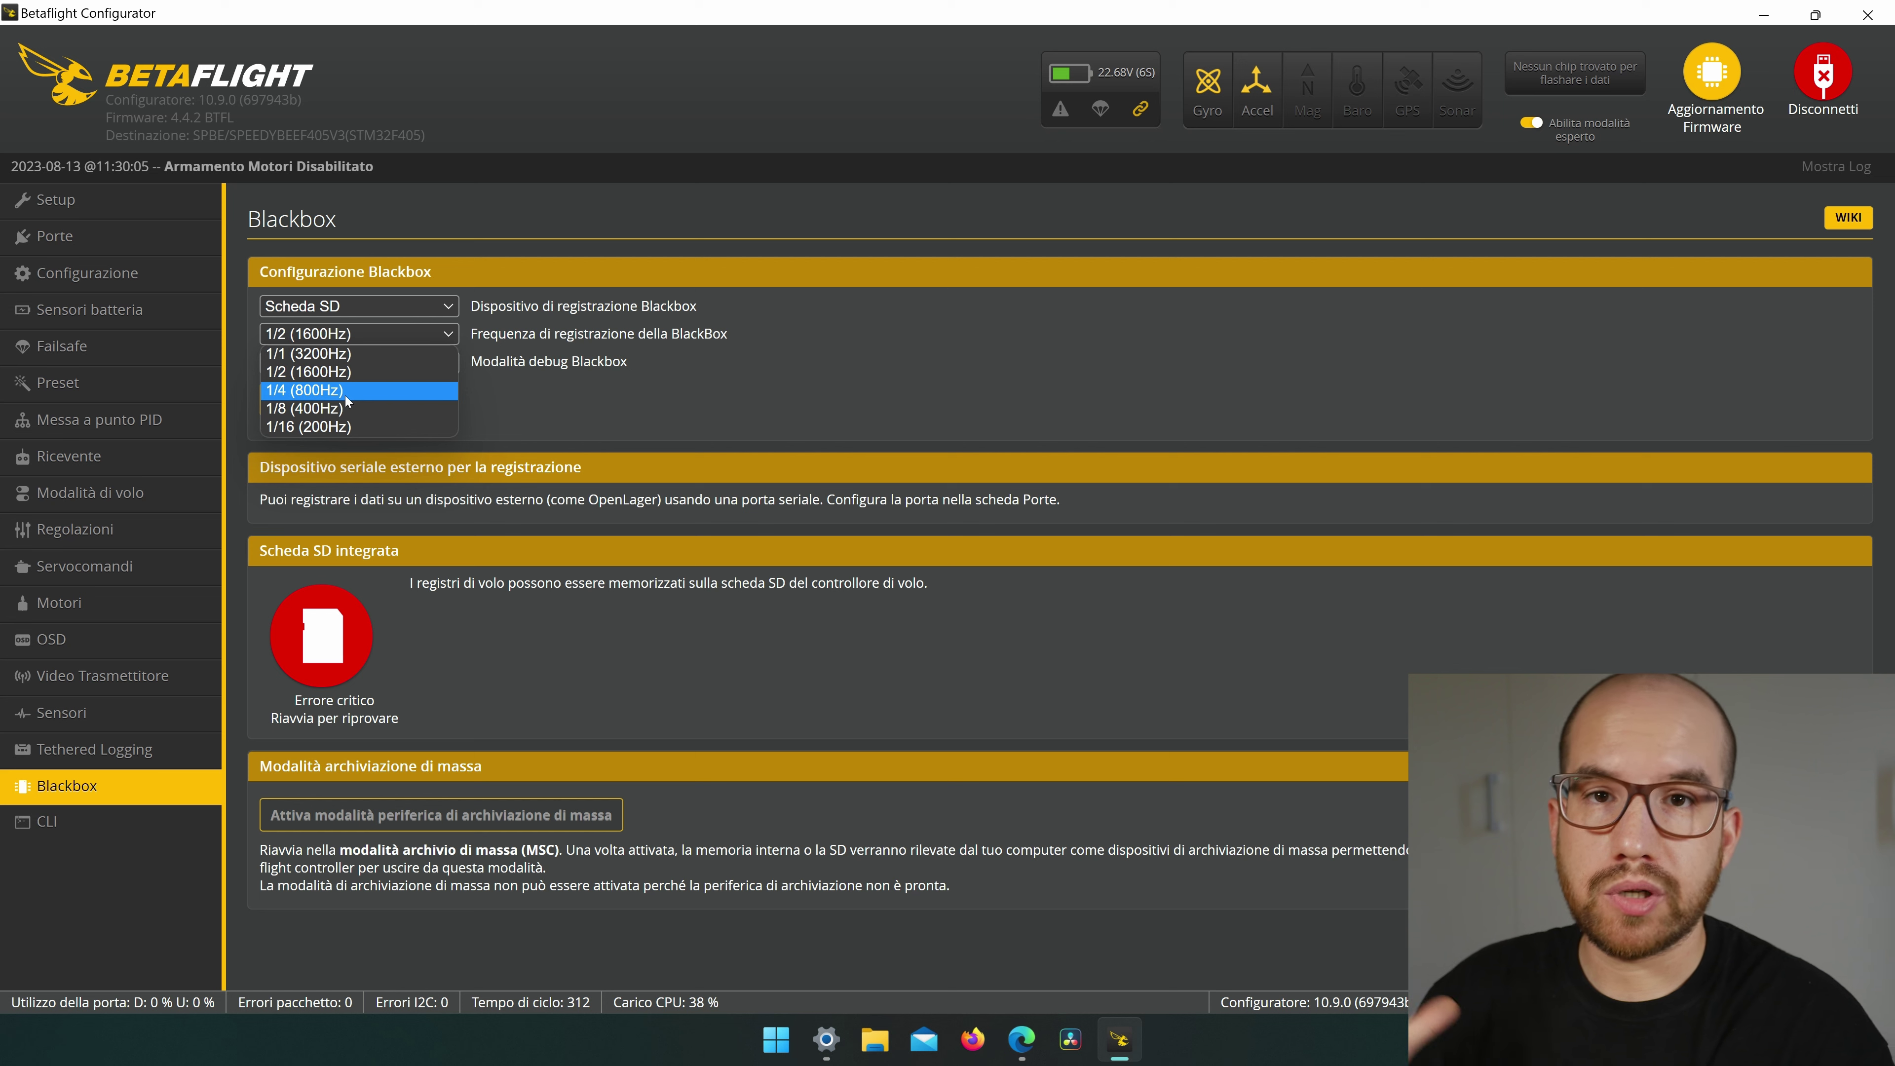
pyautogui.click(365, 364)
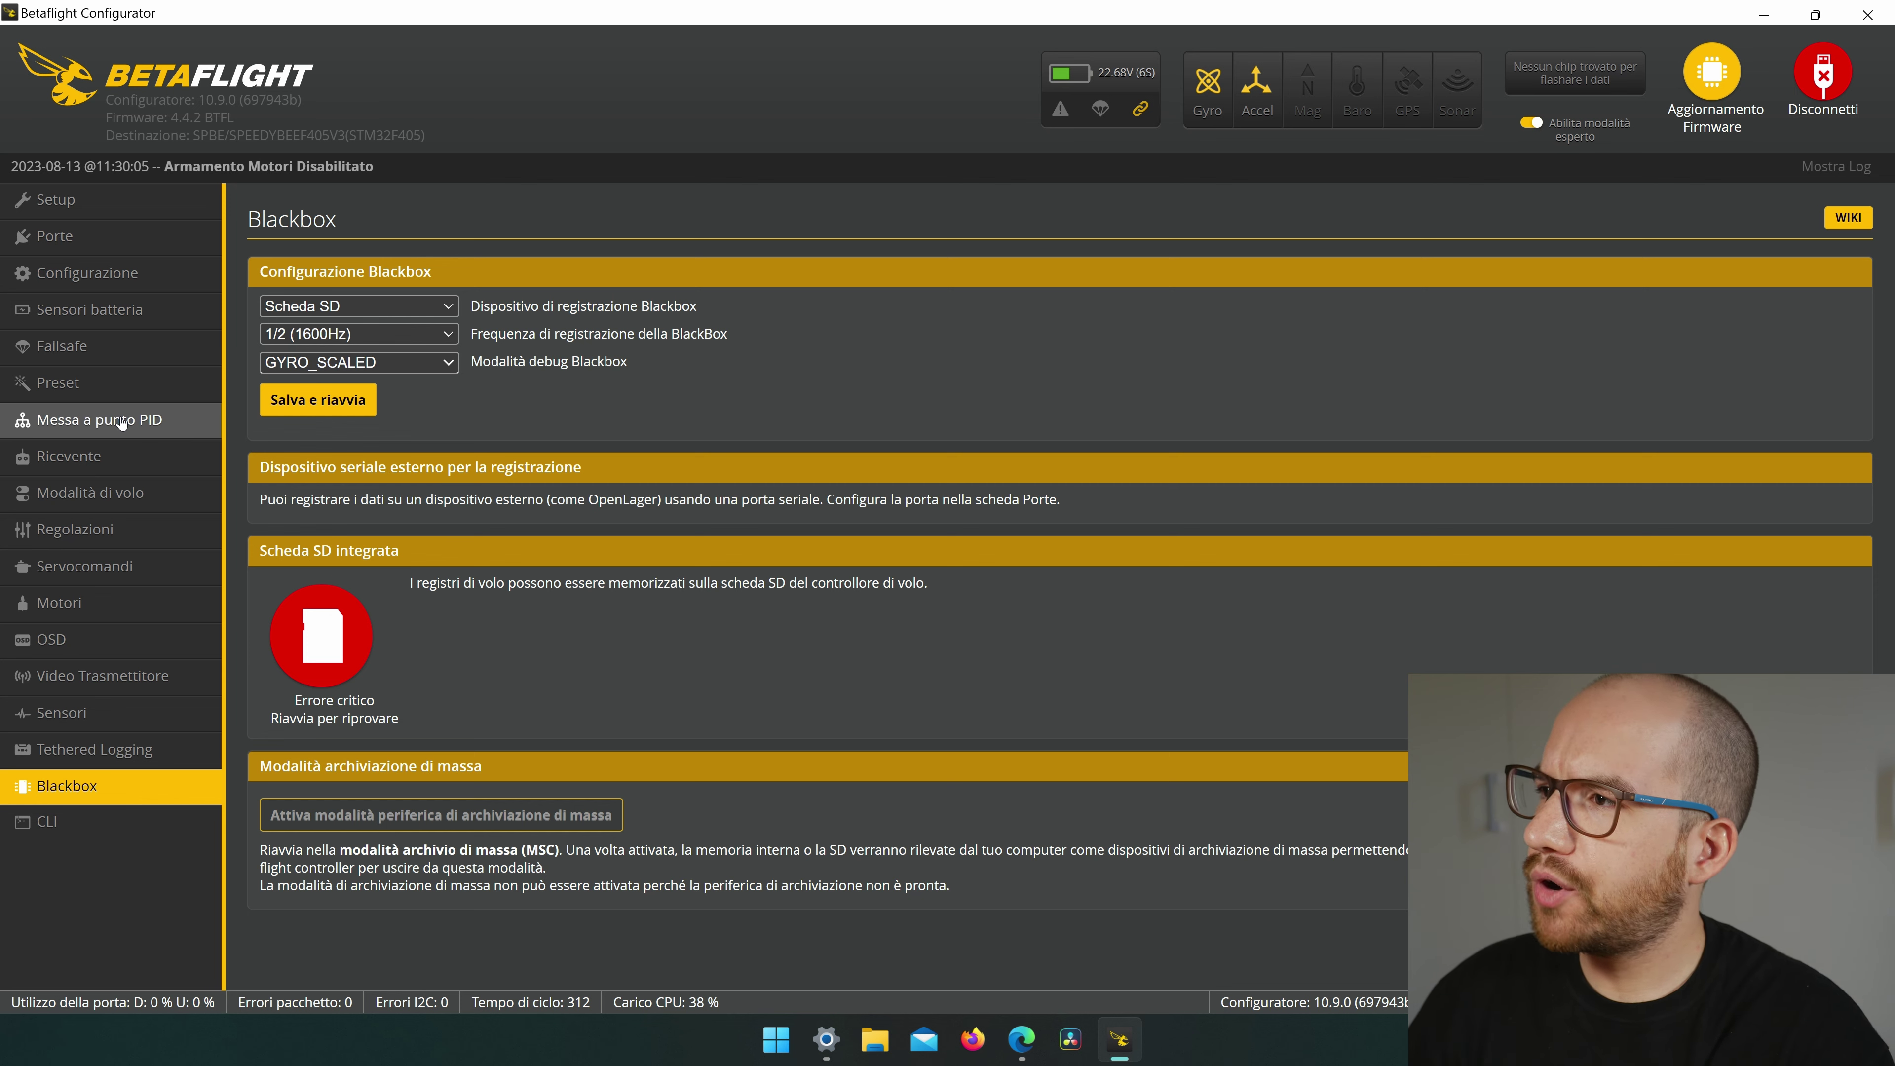
# Add an activation range to the FLIP OVER AFTER CRASH flight mode and assign it to AUX 3.
pyautogui.click(106, 457)
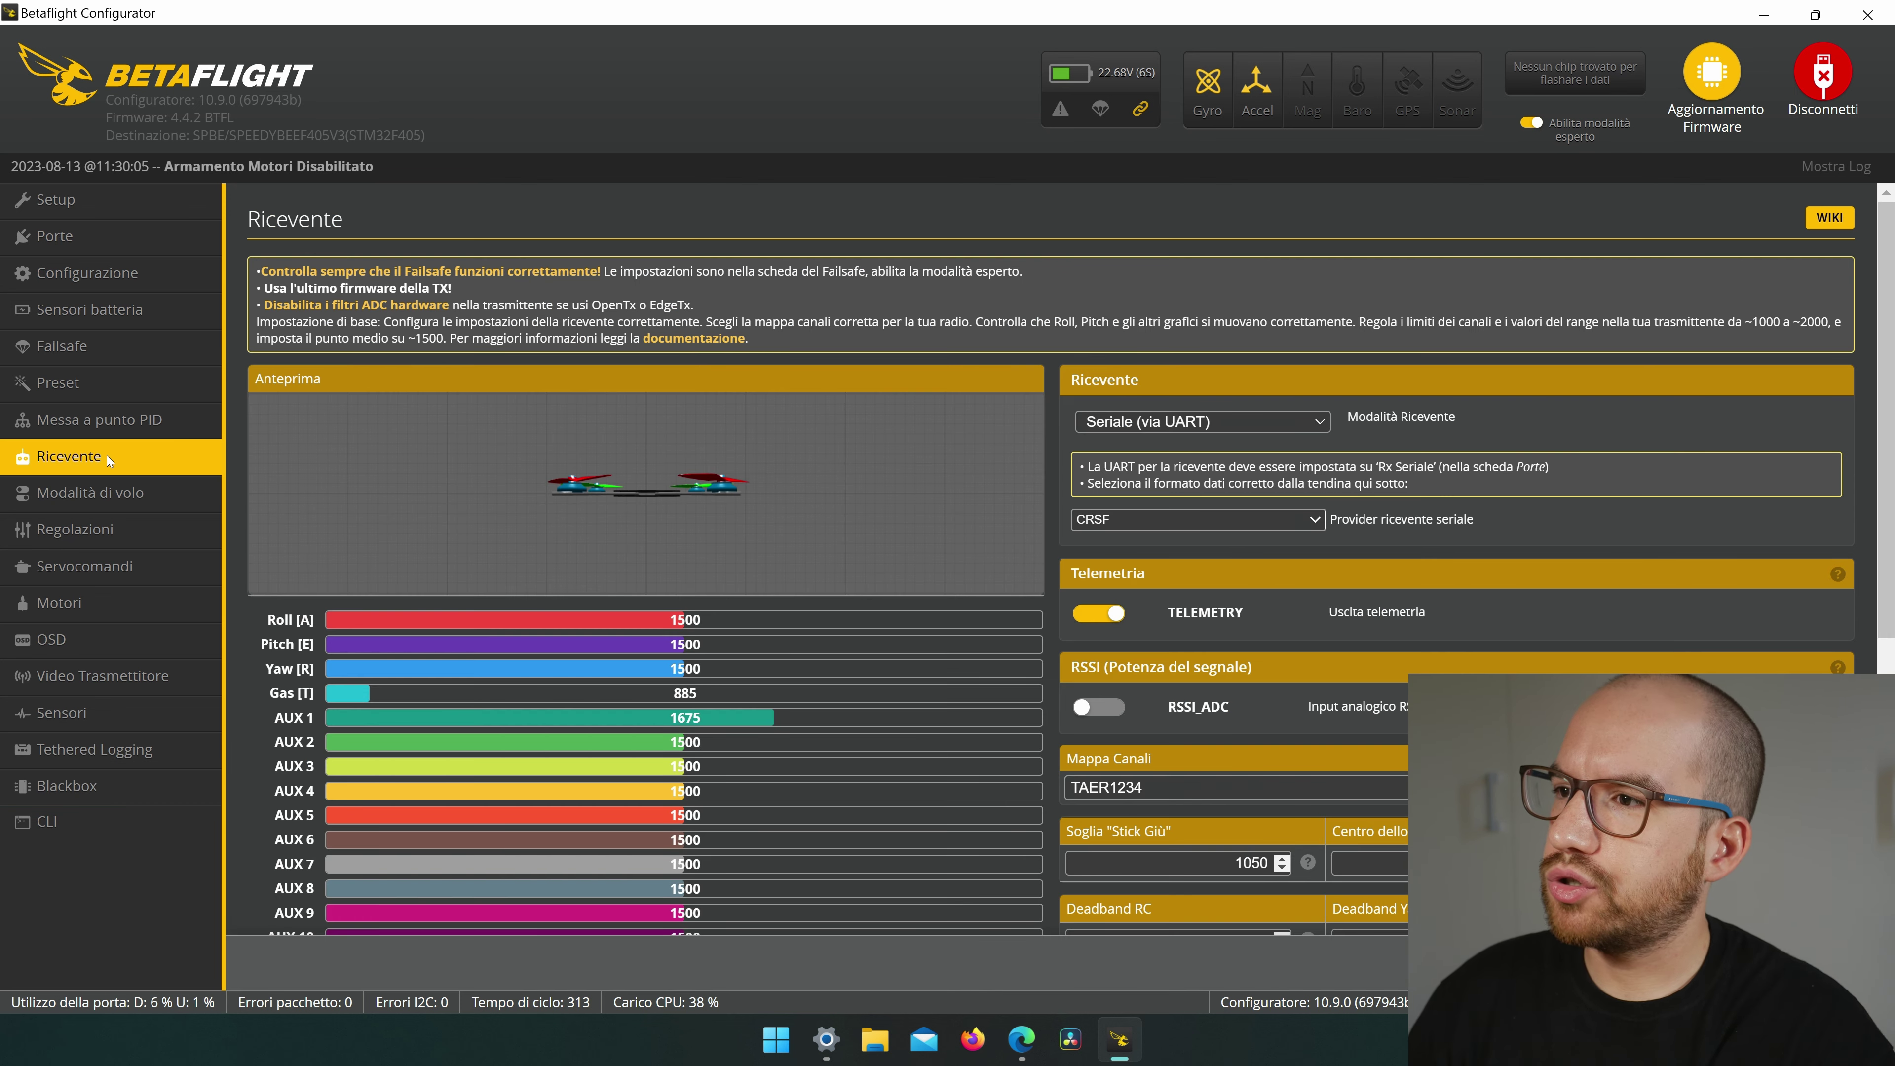
pyautogui.click(71, 499)
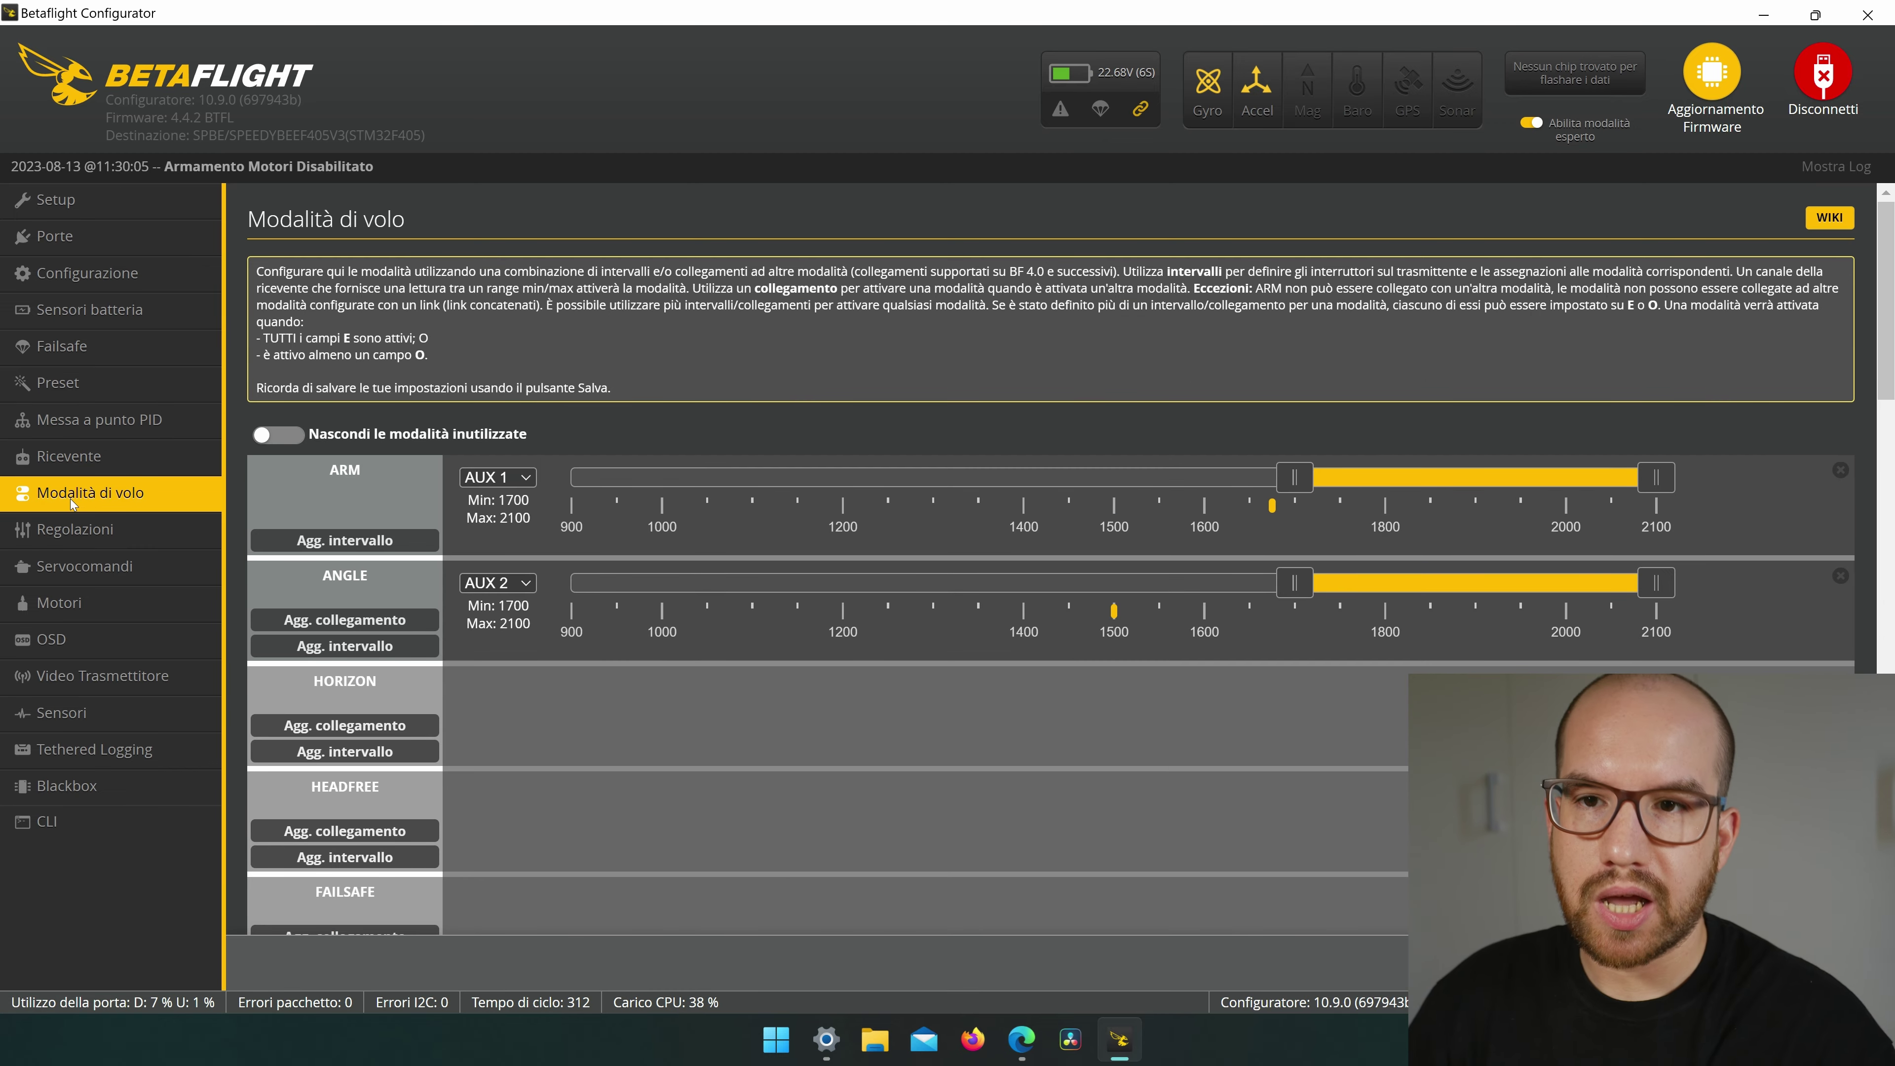
pyautogui.scroll(-15, 620, 520)
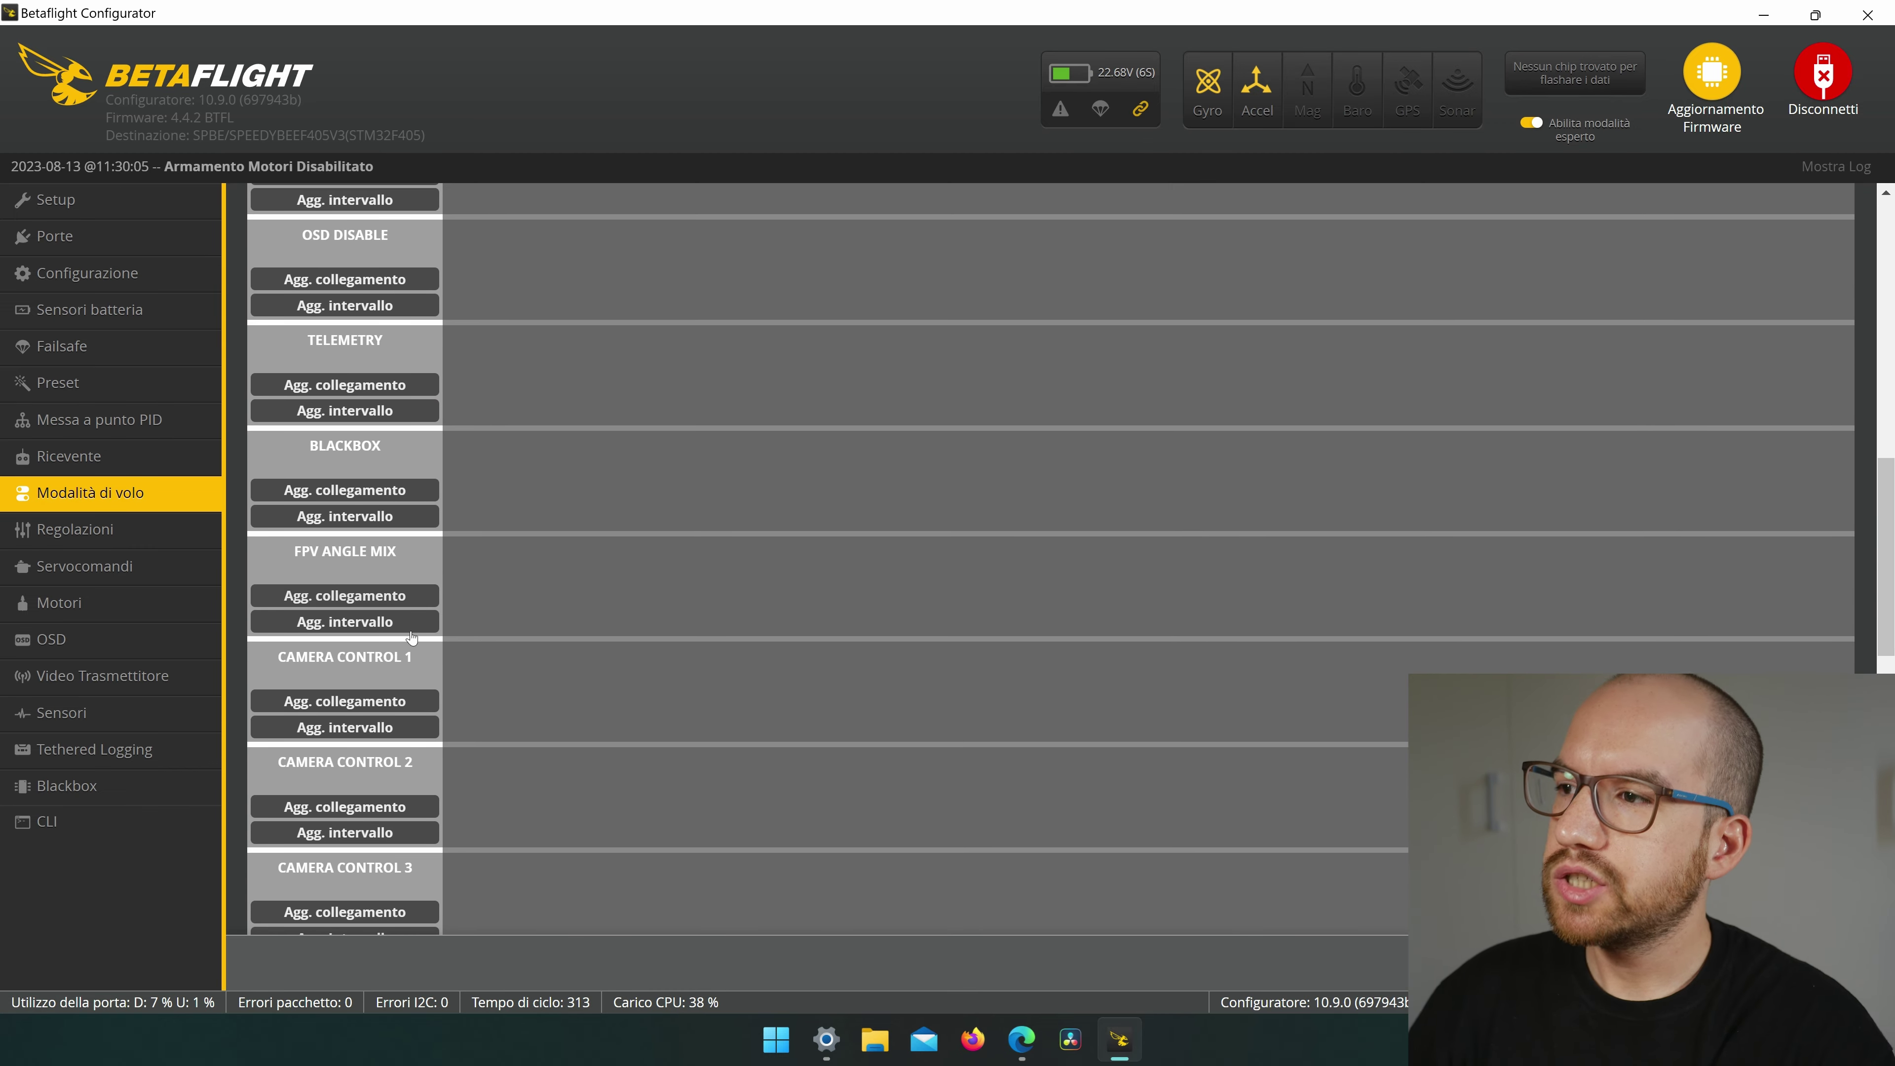
pyautogui.scroll(-3, 271, 796)
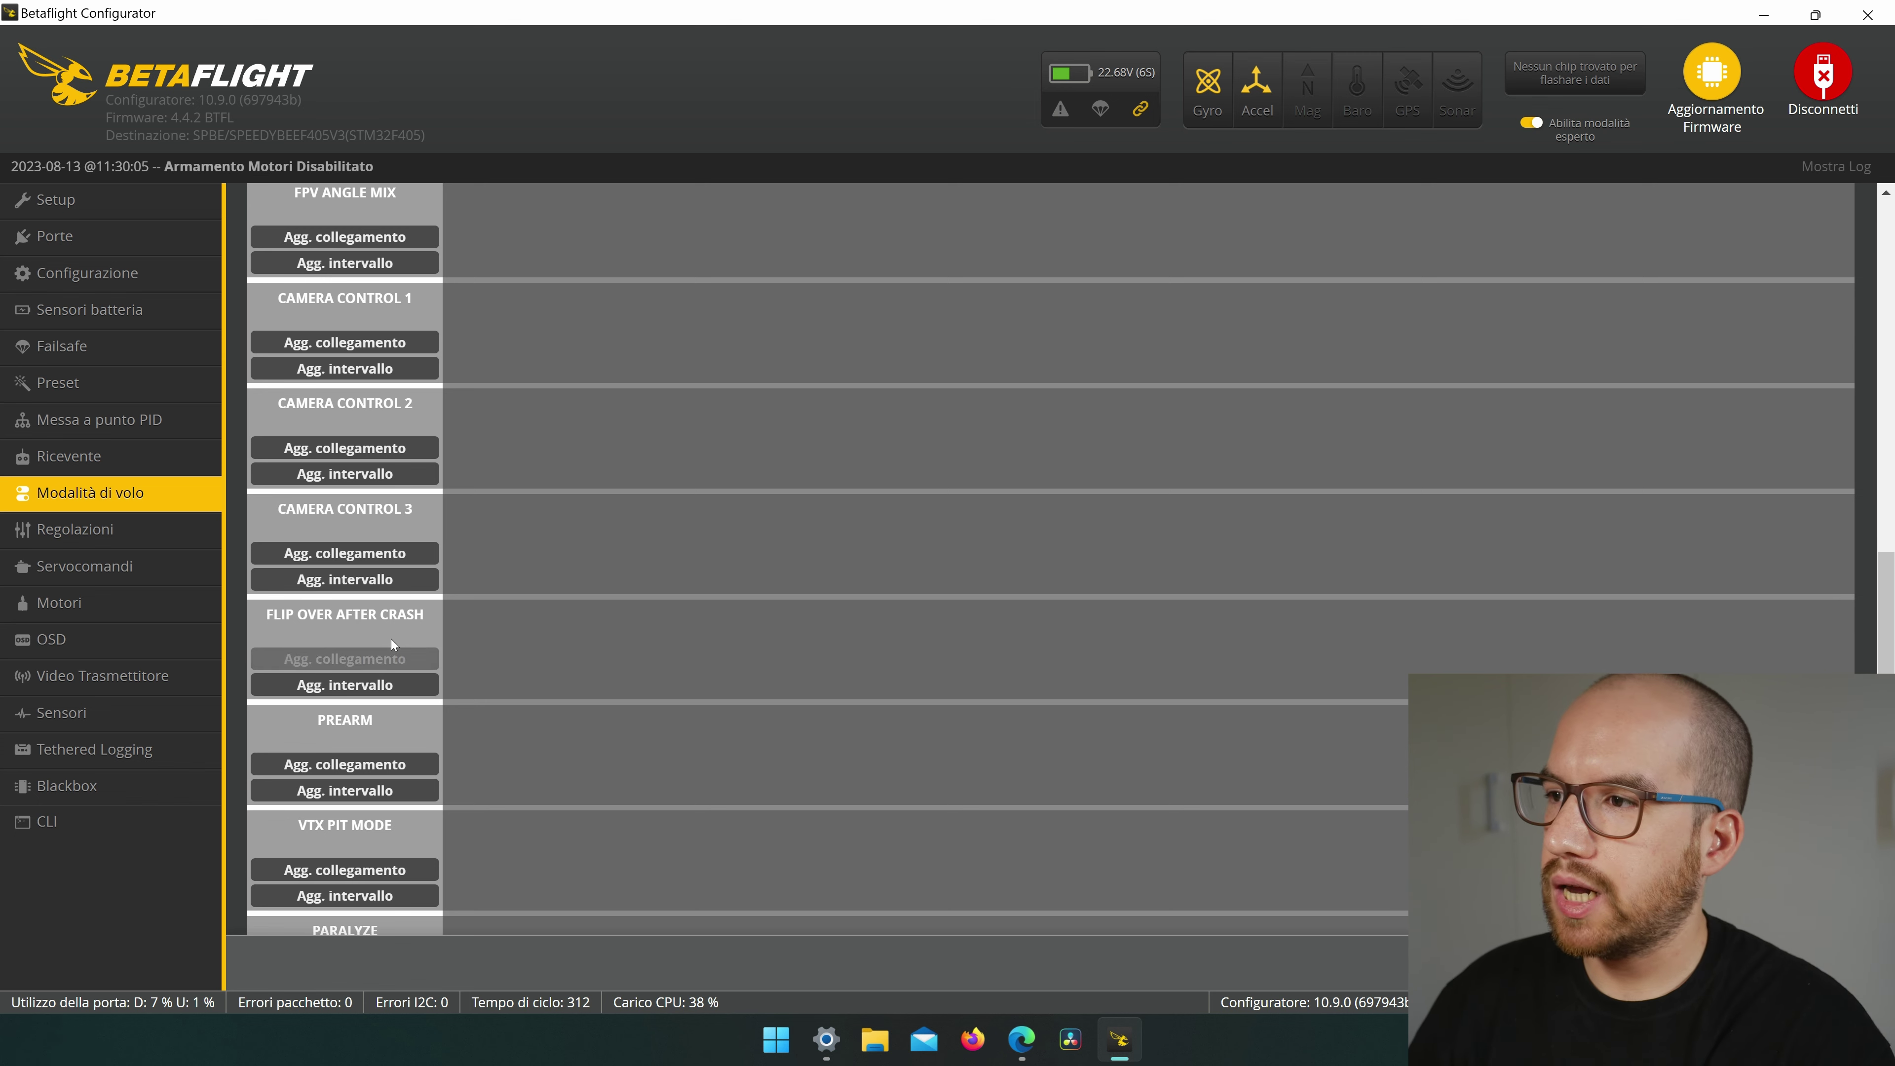
pyautogui.click(359, 685)
pyautogui.click(513, 621)
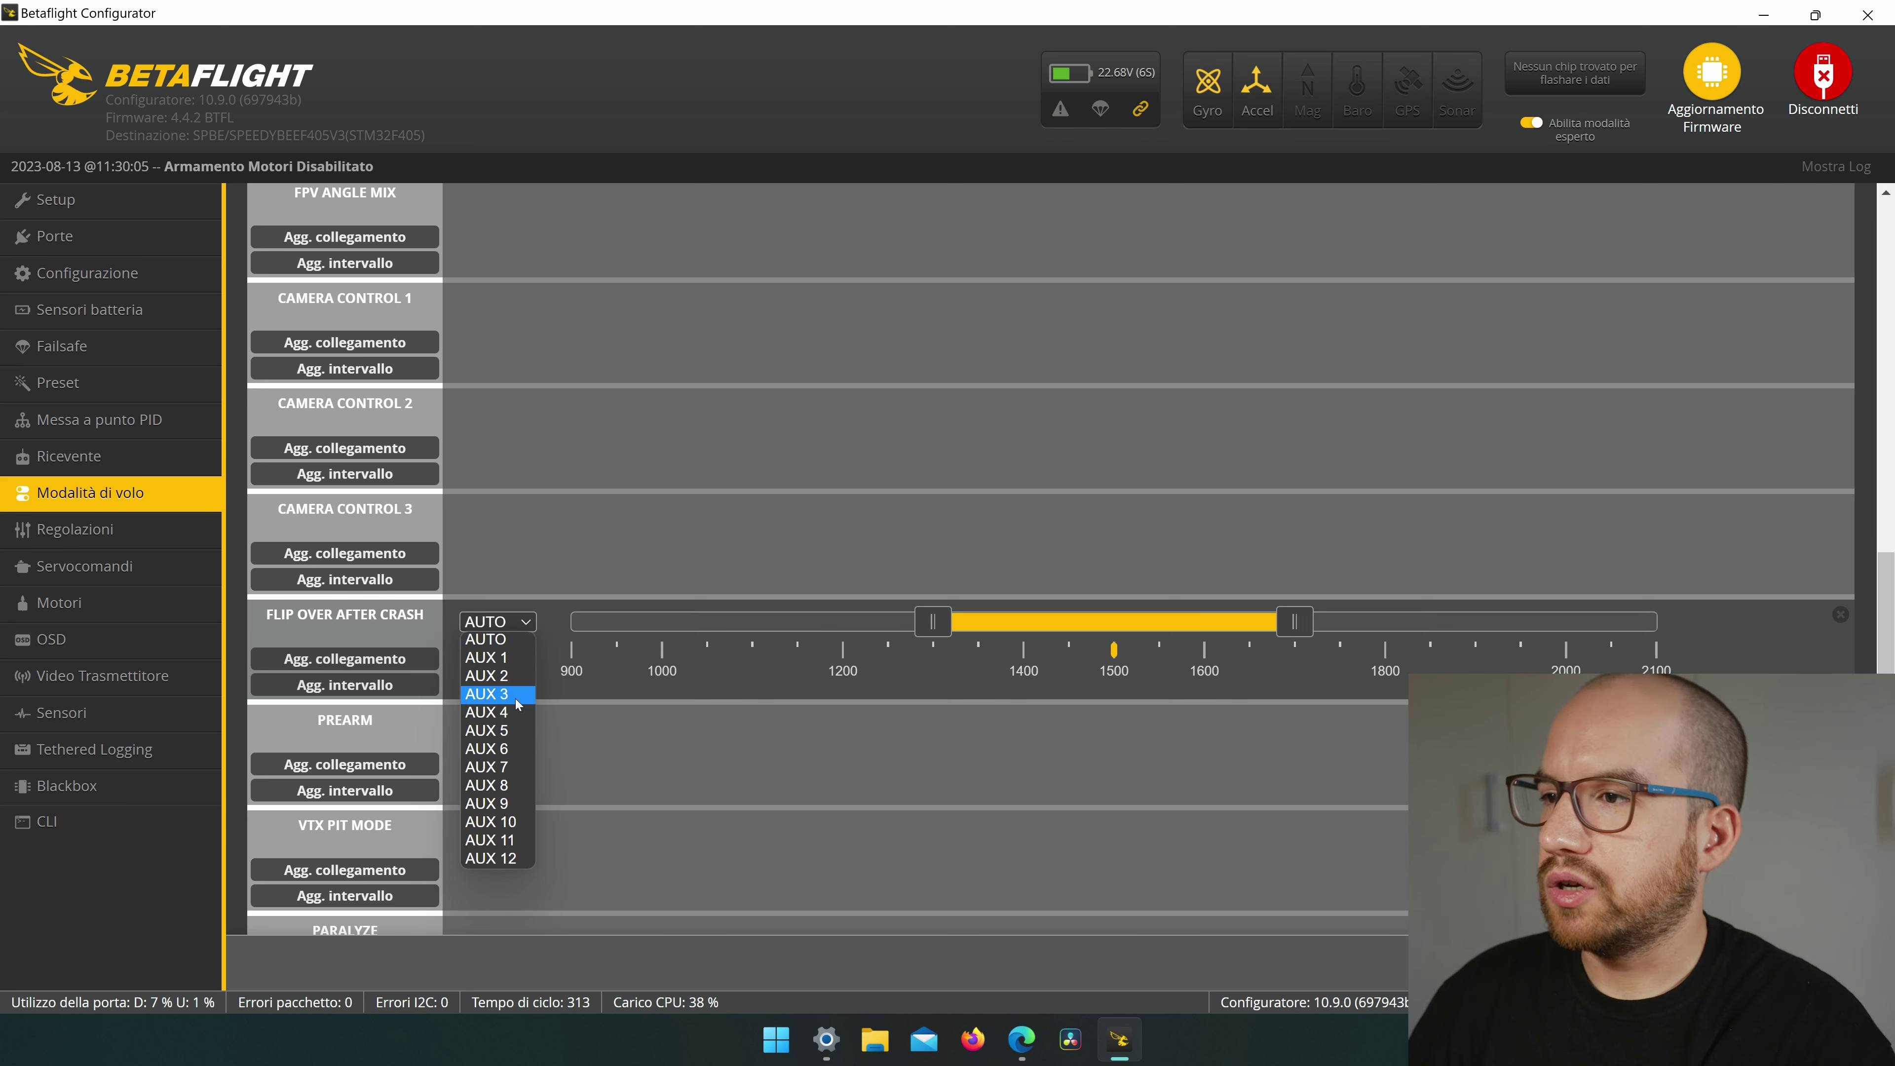
pyautogui.click(494, 693)
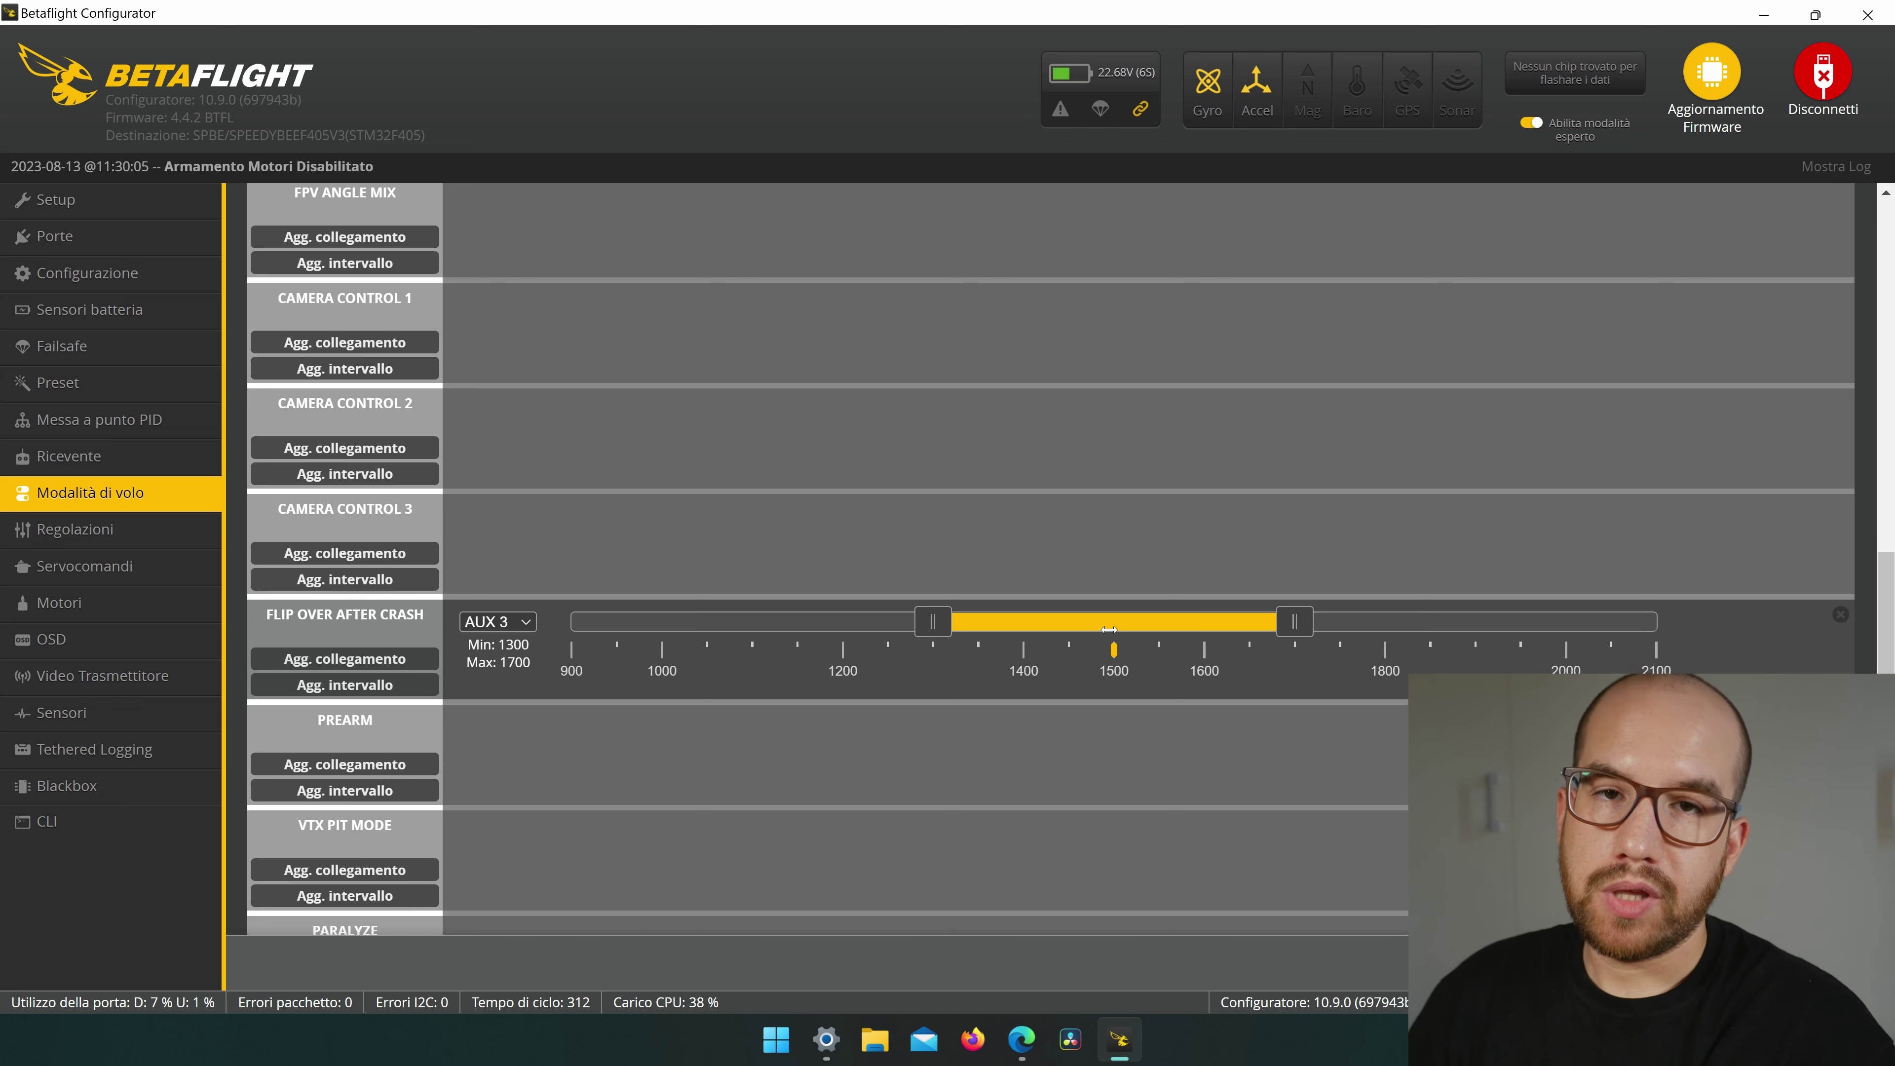